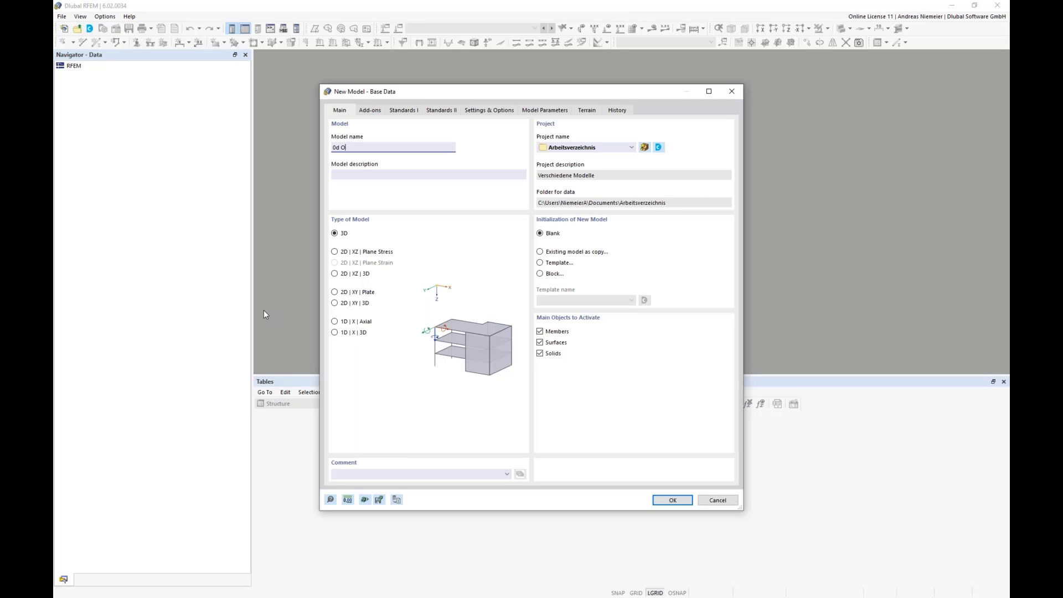
# Step: Create the blank 3D model named "0d O" and set XZ as the current work plane
pyautogui.click(671, 501)
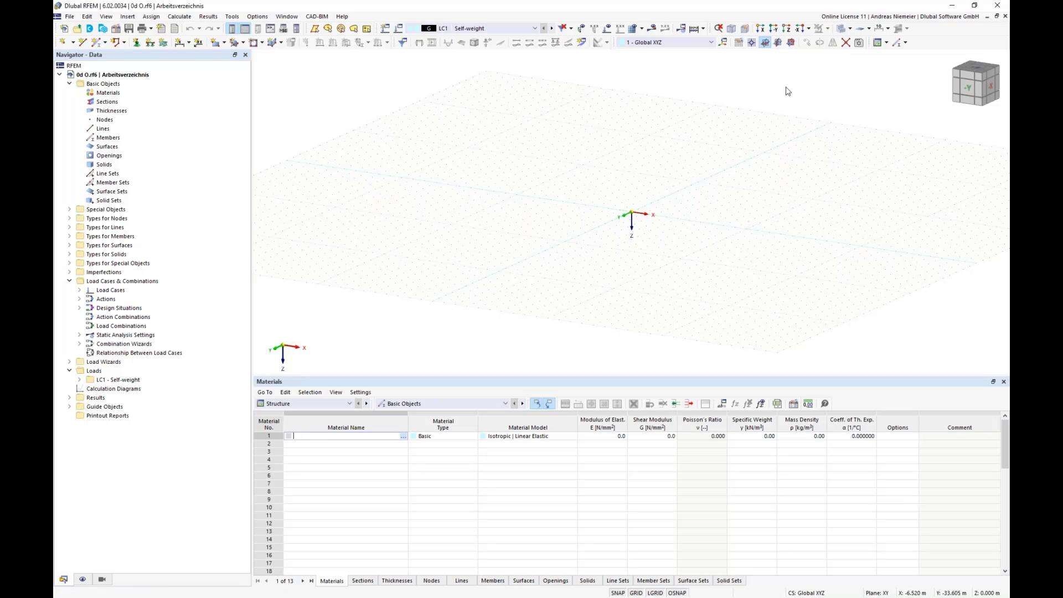
pyautogui.click(791, 43)
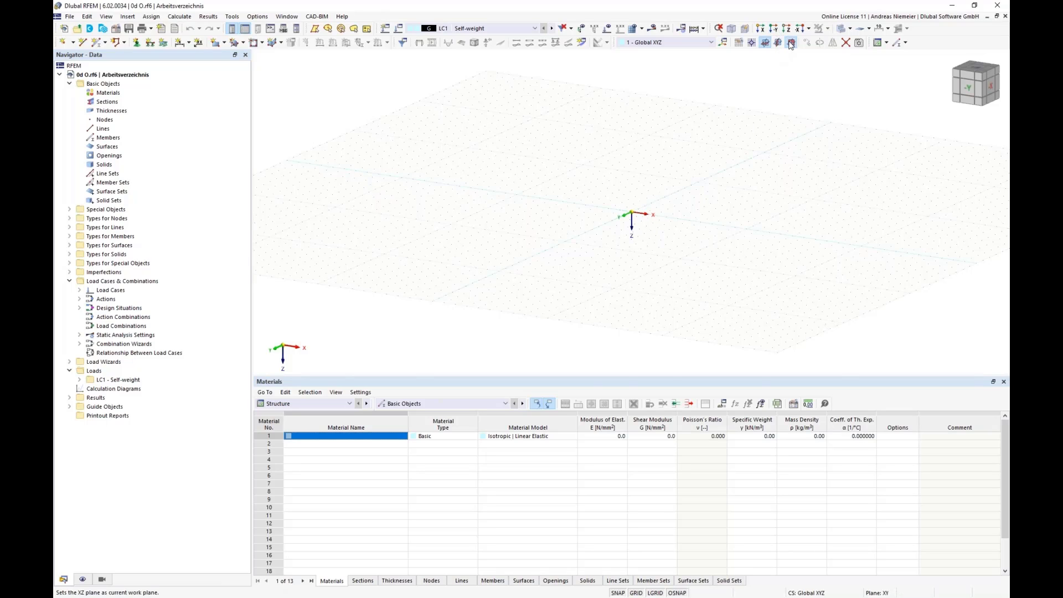
# Step: Start a new single beam member and give it a massive square section 300 mm wide
pyautogui.click(98, 44)
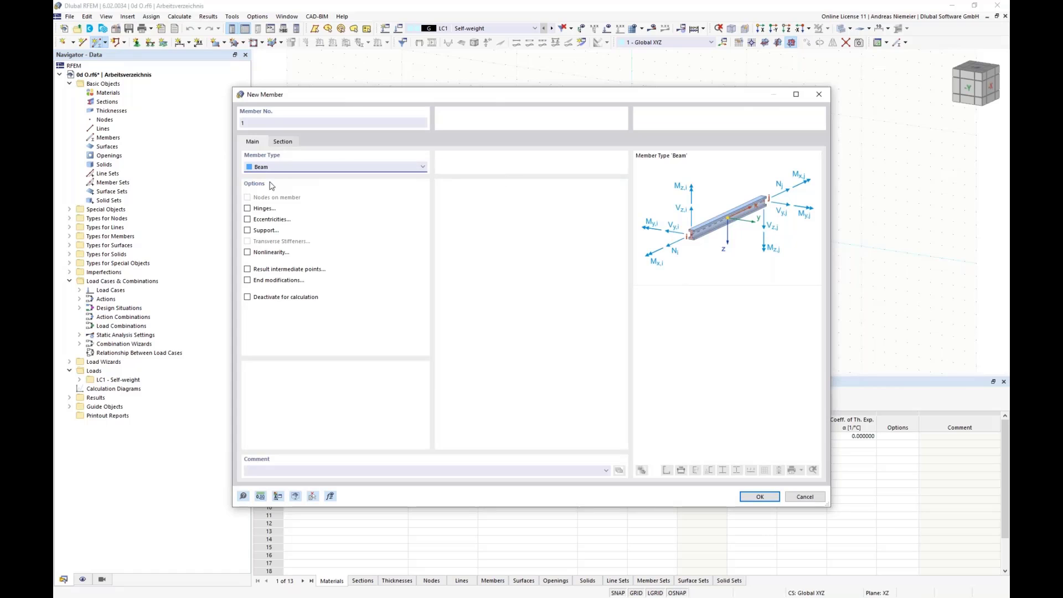
pyautogui.click(283, 142)
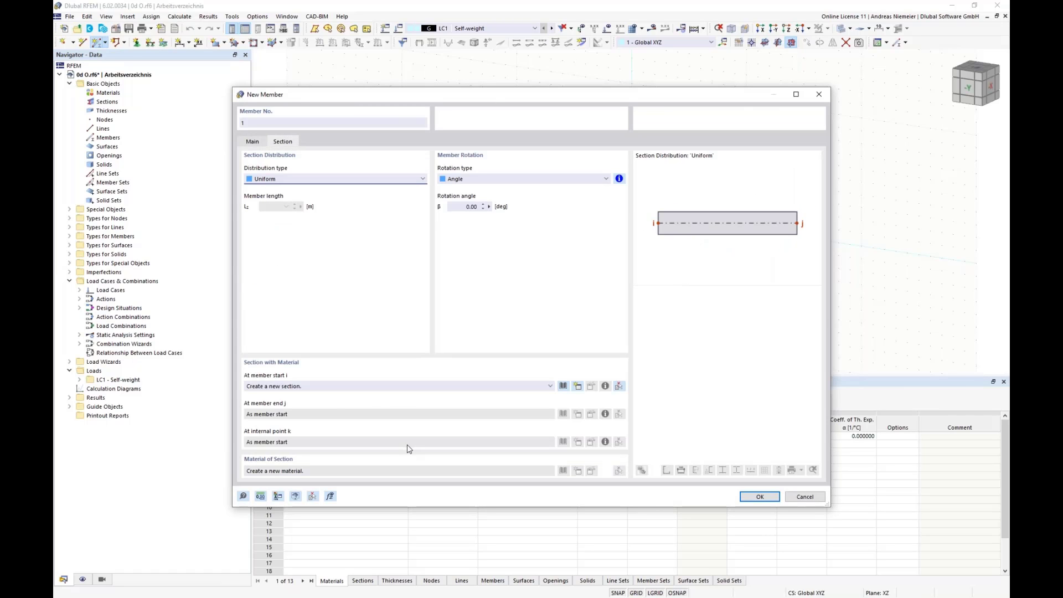
pyautogui.click(563, 387)
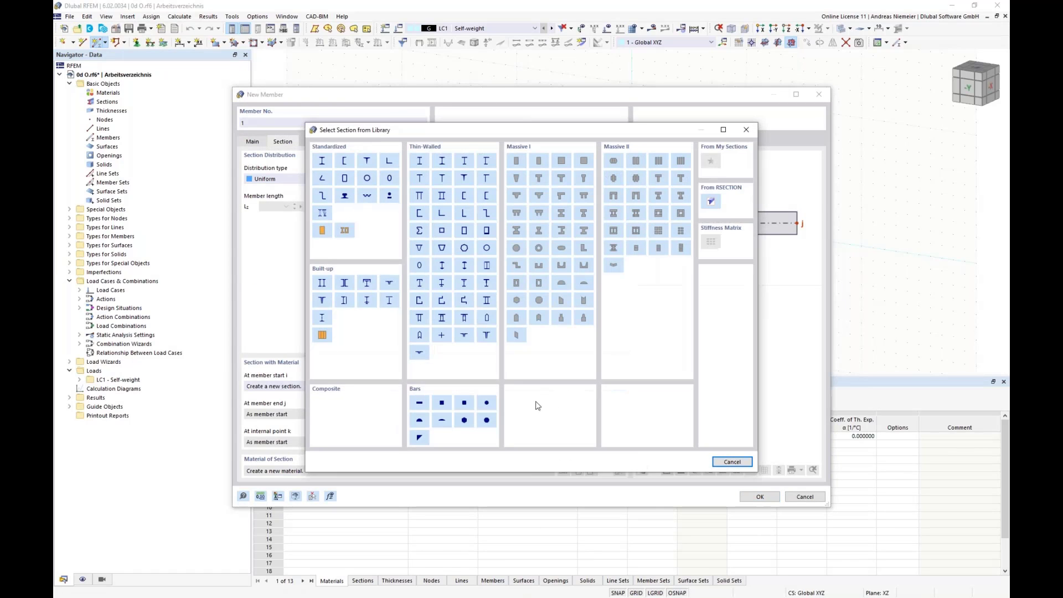
pyautogui.click(564, 162)
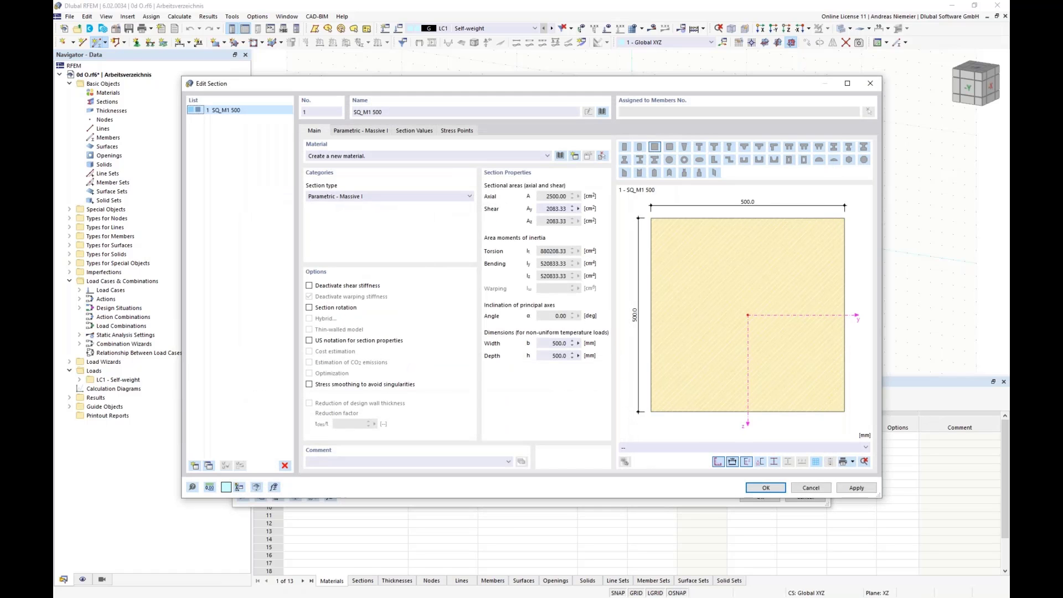
pyautogui.click(359, 132)
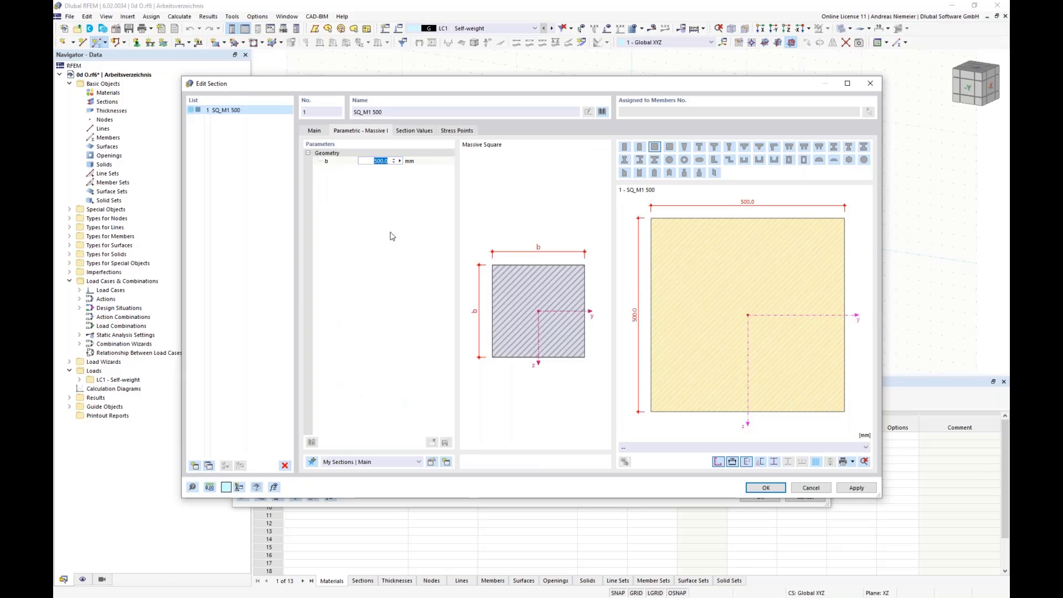
pyautogui.write('300')
pyautogui.press('Return')
# Step: Assign concrete C25/30 from the material library to the square section and accept the section
pyautogui.click(314, 131)
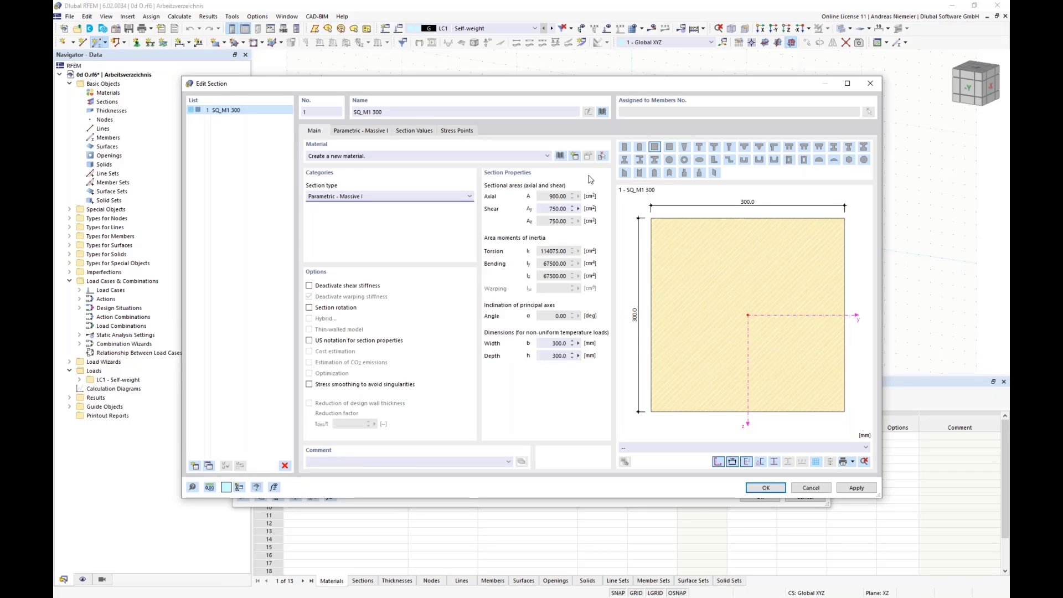
pyautogui.click(561, 156)
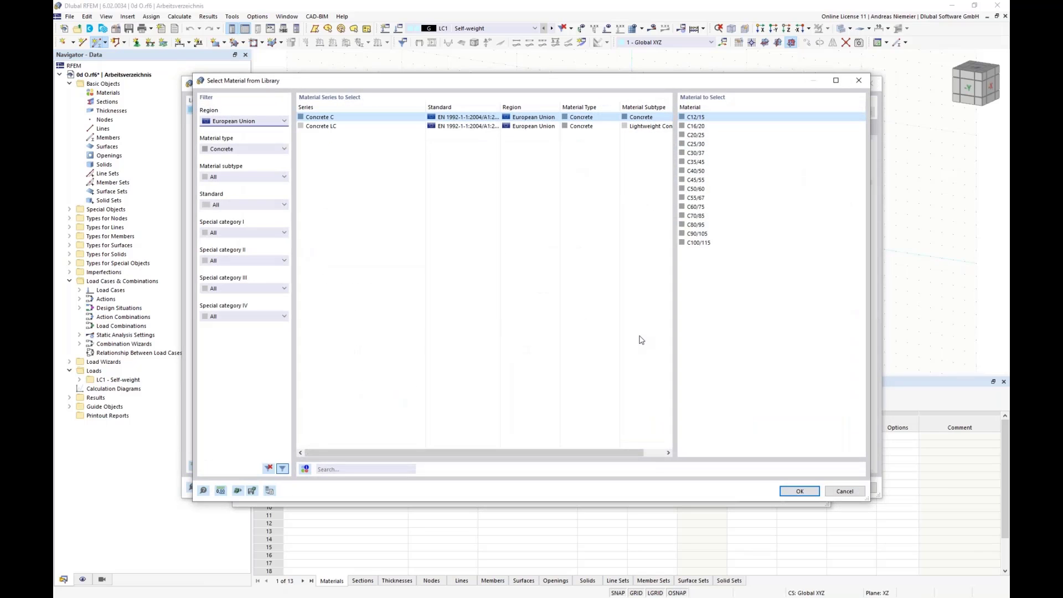
pyautogui.click(703, 144)
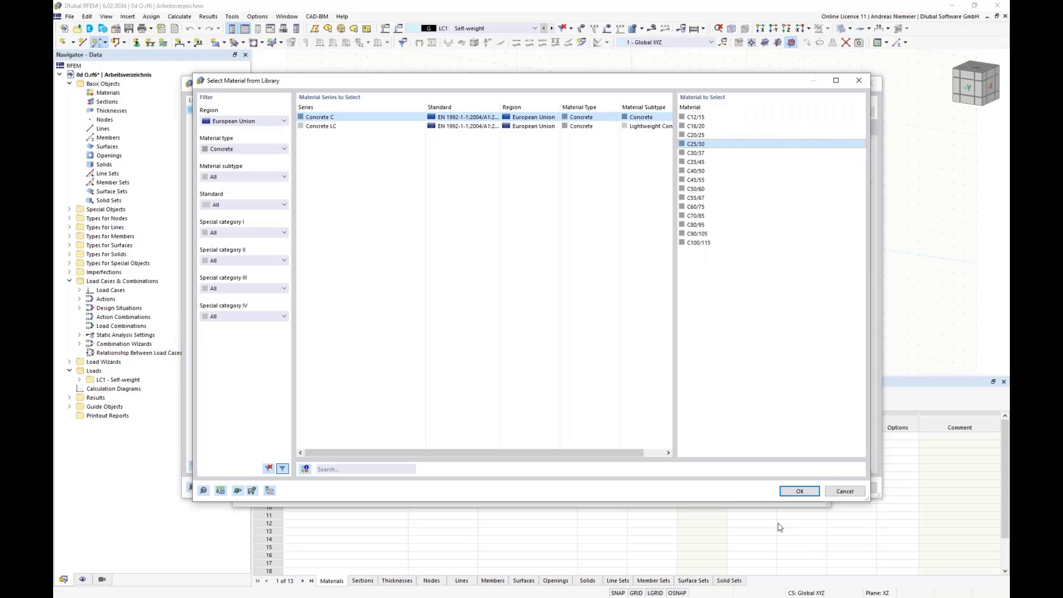
pyautogui.click(789, 492)
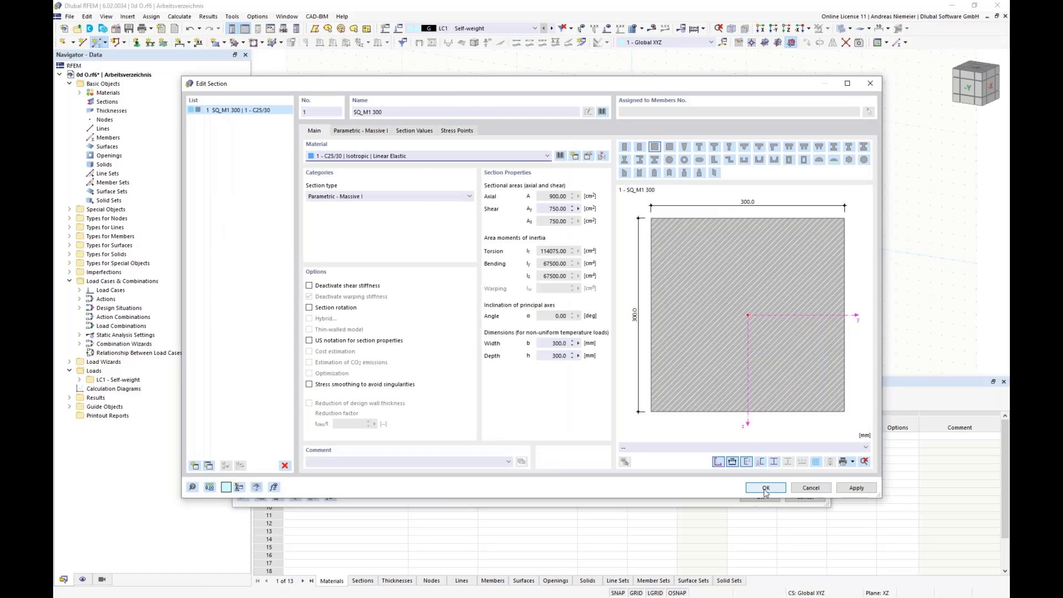
pyautogui.click(766, 490)
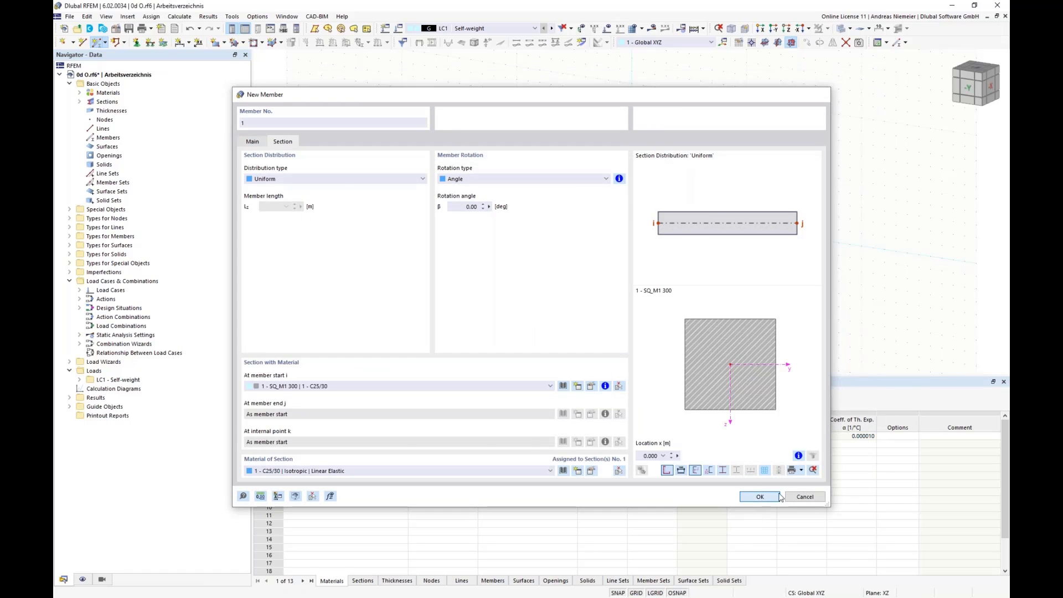
# Step: Draw the beam member as a vertical column rising from the global origin, and end the command
pyautogui.click(778, 497)
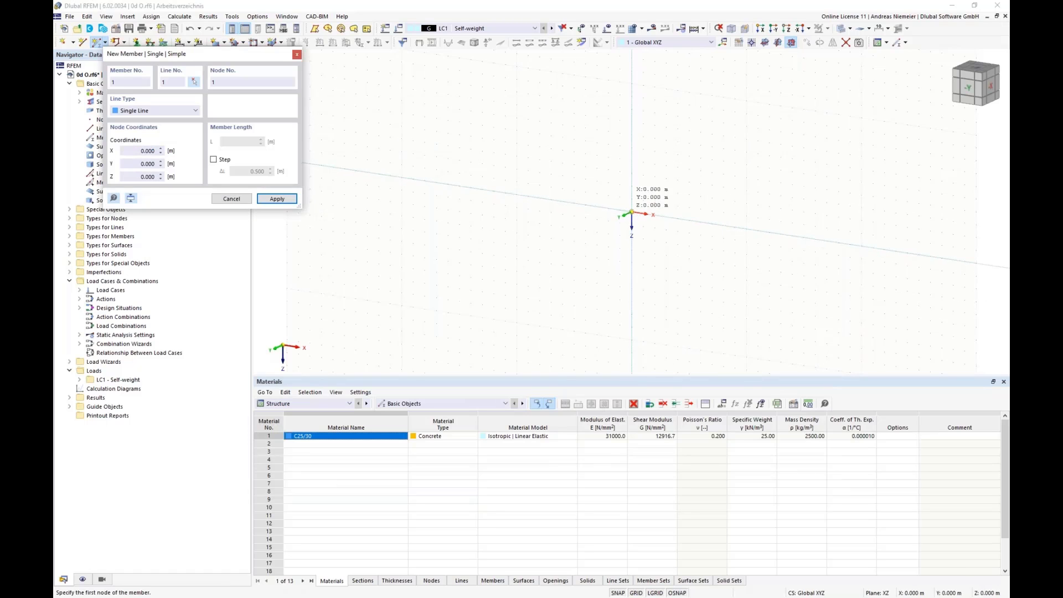
pyautogui.click(632, 212)
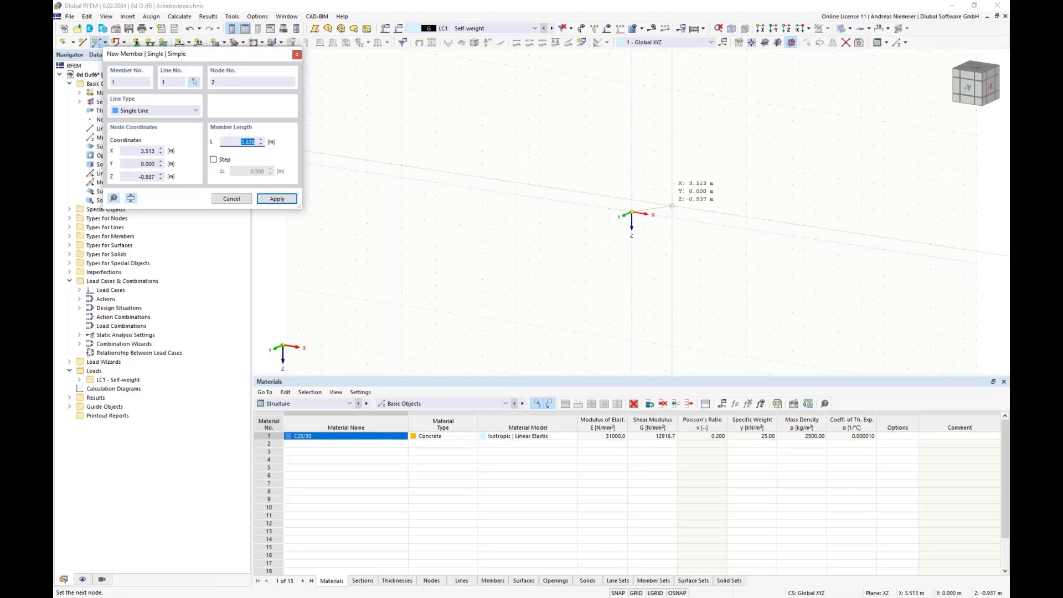
pyautogui.click(672, 205)
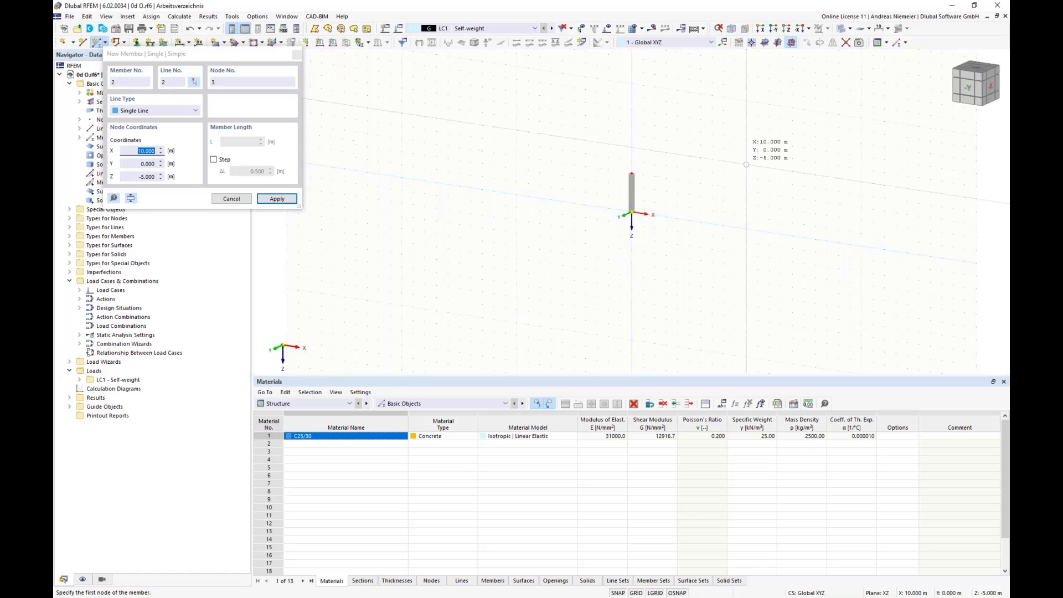
pyautogui.press('Escape')
pyautogui.moveTo(629, 188); pyautogui.dragTo(475, 191, button='middle')
pyautogui.scroll(3, 491, 205)
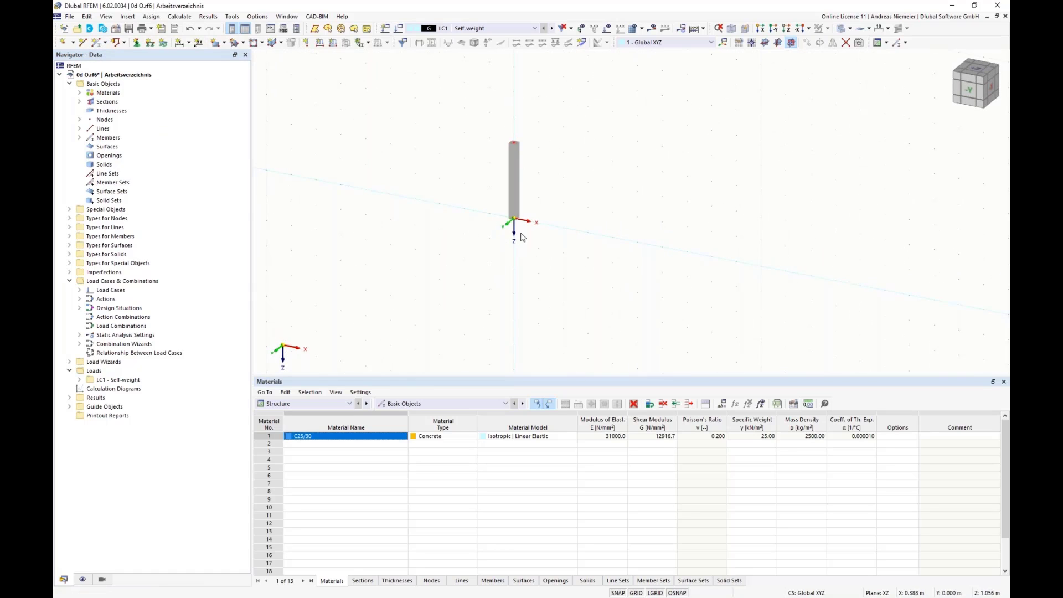
# Step: Set the work plane to XY and define a new centre-based rectangular surface with uniform 200 mm thickness in C25/30
pyautogui.click(765, 42)
pyautogui.moveTo(435, 163); pyautogui.dragTo(466, 227, button='middle')
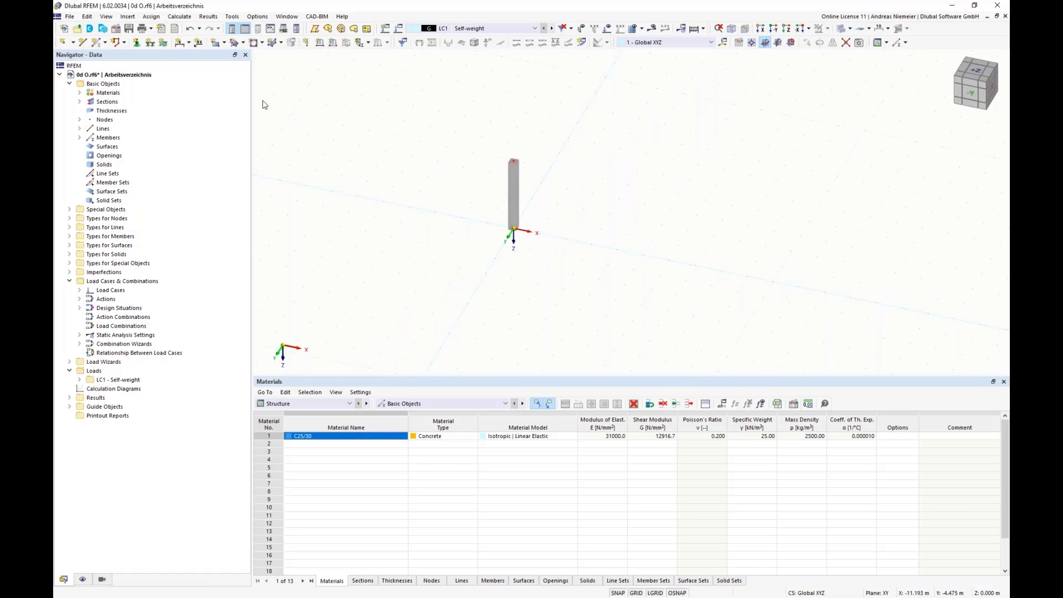
pyautogui.click(223, 43)
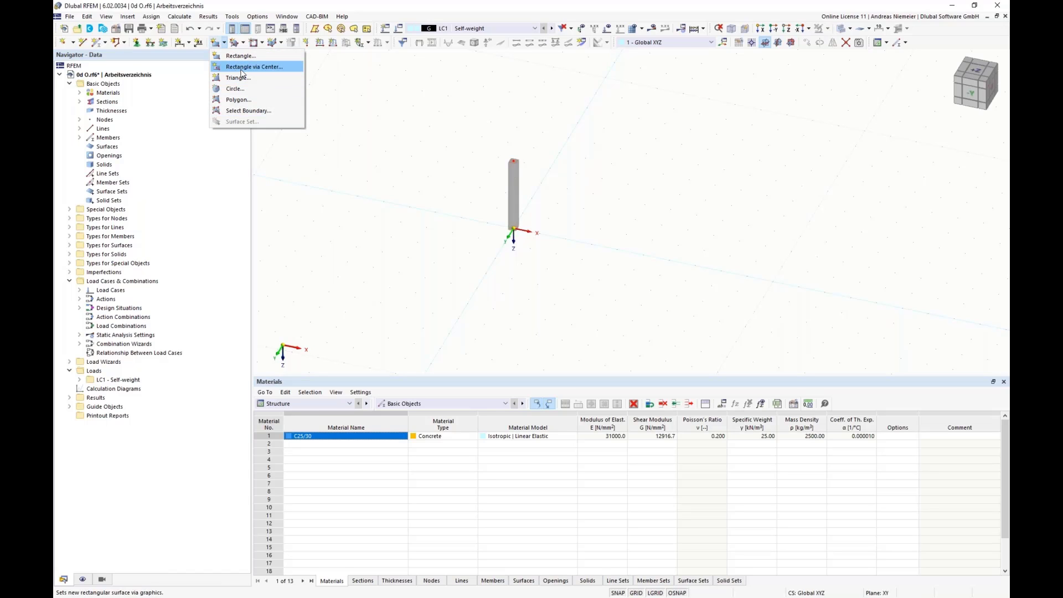
pyautogui.click(242, 68)
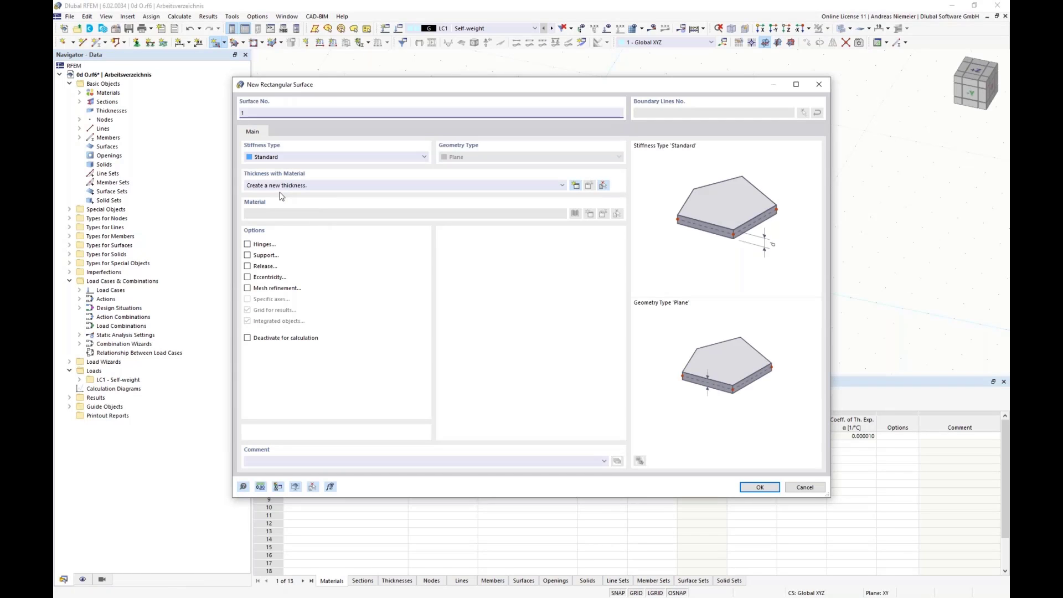
pyautogui.click(575, 187)
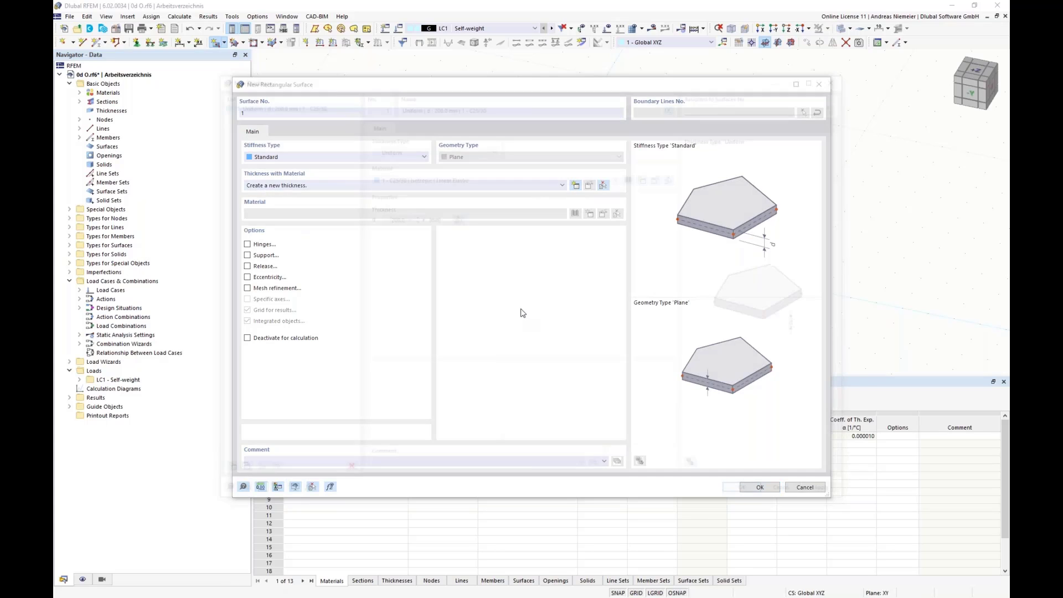
pyautogui.click(386, 220)
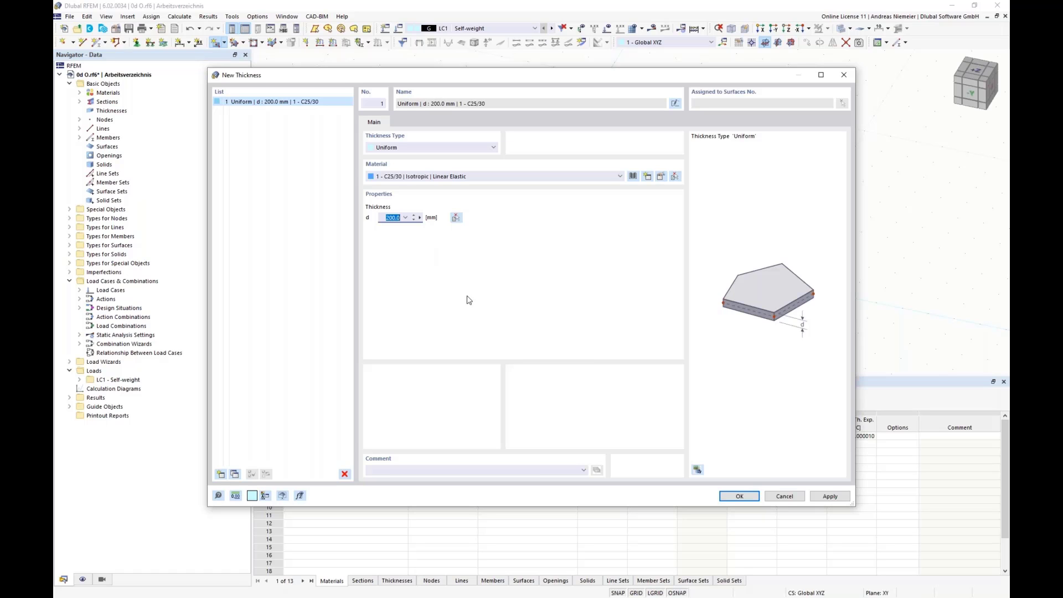
pyautogui.click(730, 498)
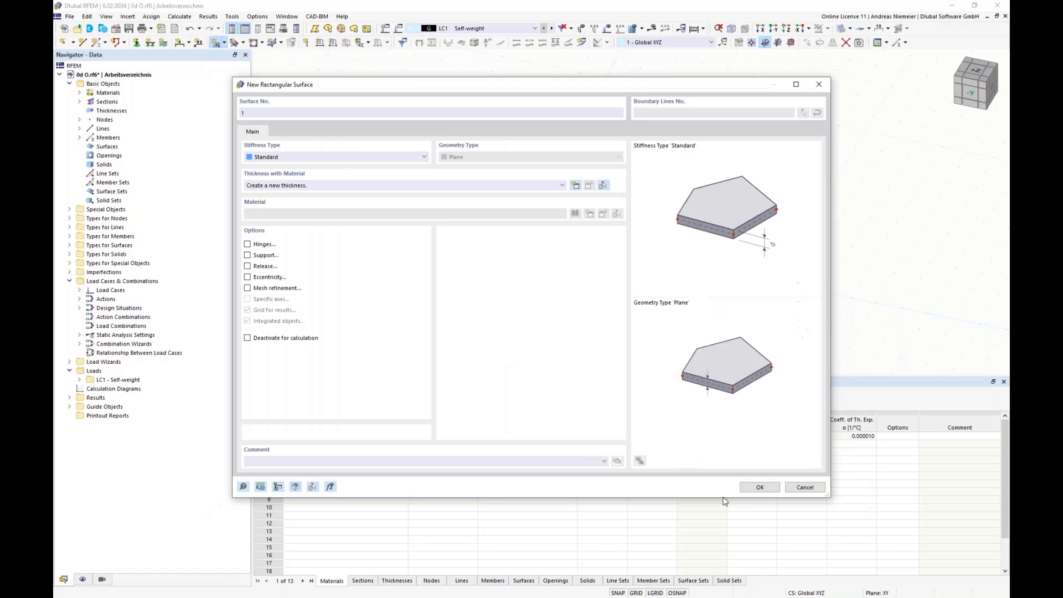
pyautogui.click(755, 492)
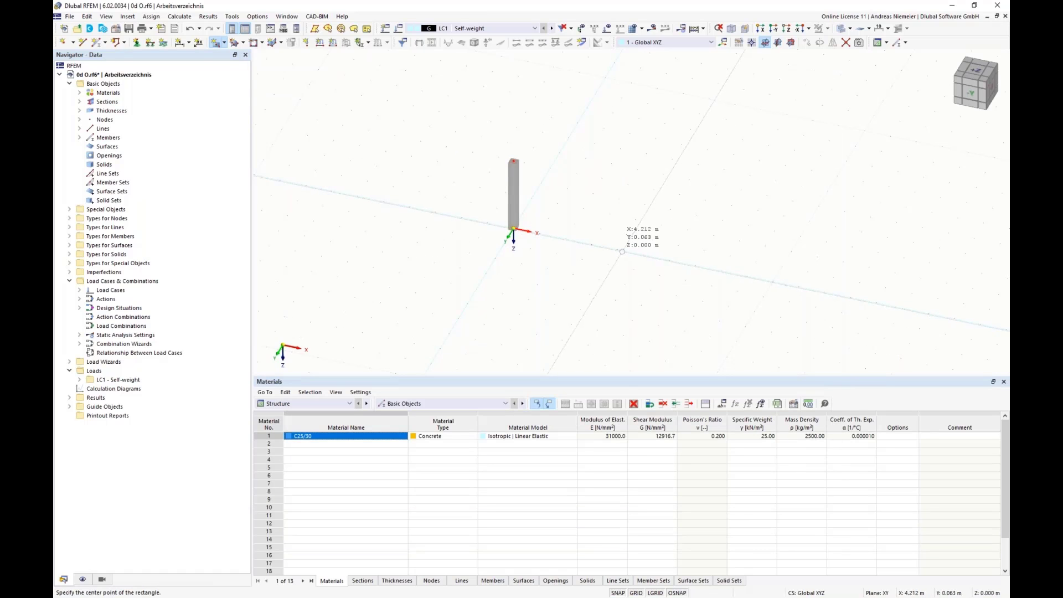
# Step: Place the rectangular surface centred on the column base at the origin, with a corner at X 1 m, Y 1 m
pyautogui.click(513, 229)
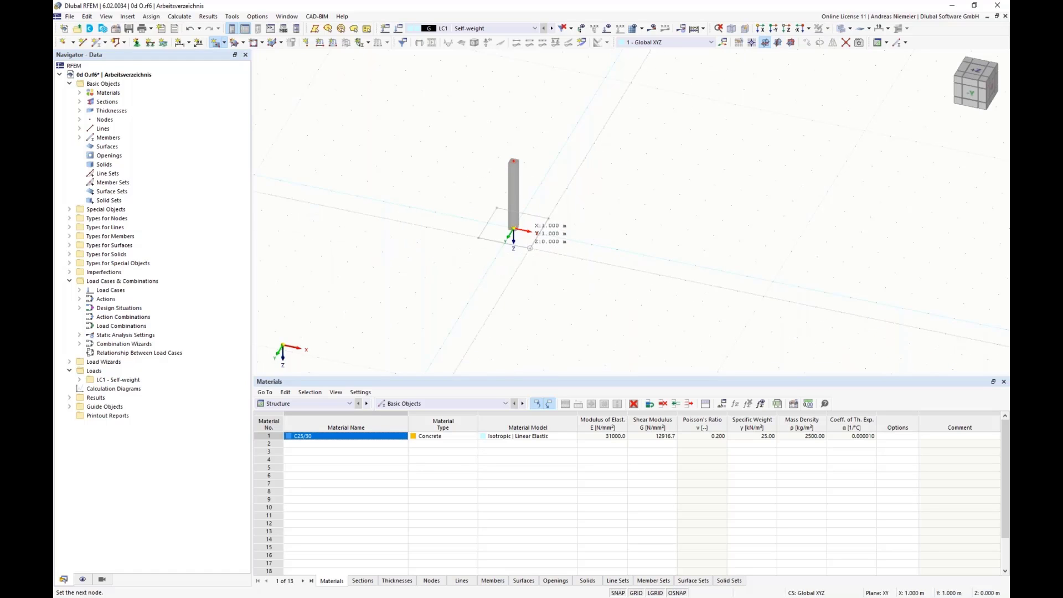
pyautogui.click(530, 248)
pyautogui.scroll(4, 499, 241)
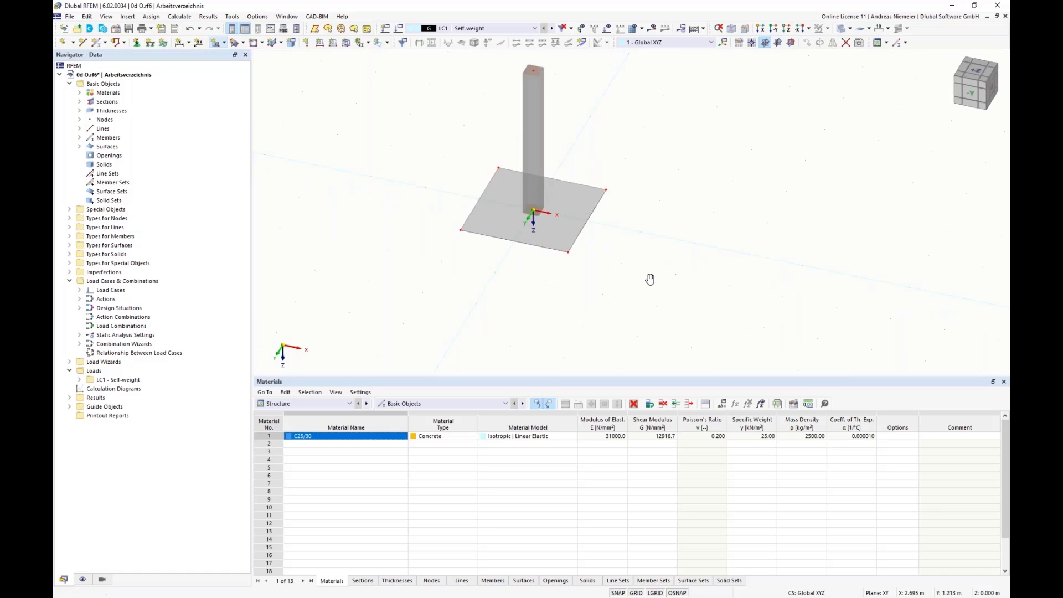
pyautogui.keyDown('ctrl'); pyautogui.moveTo(651, 279); pyautogui.dragTo(599, 291, button='middle'); pyautogui.keyUp('ctrl')
pyautogui.scroll(1, 599, 291)
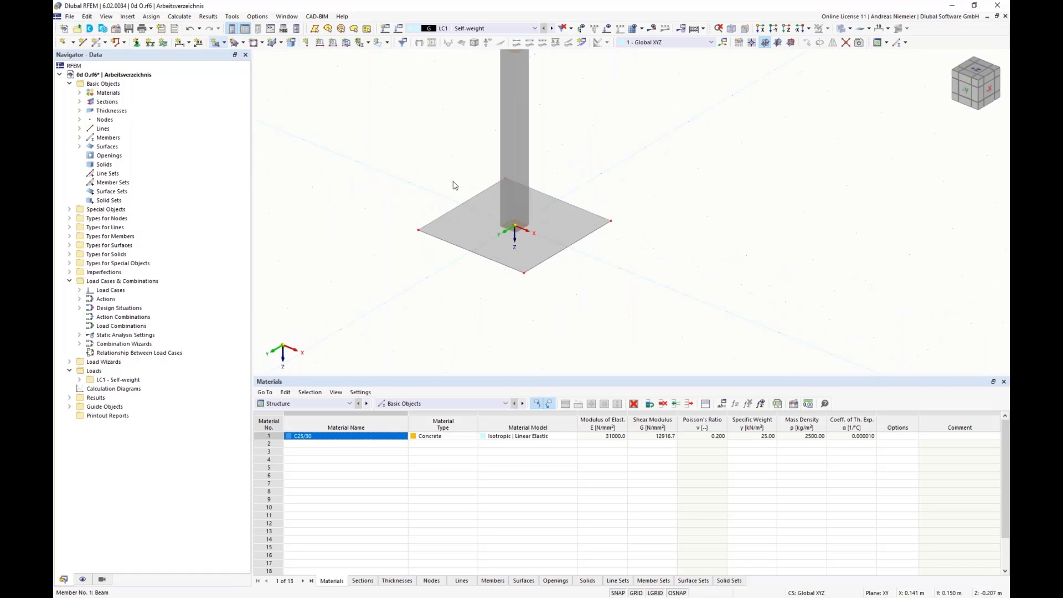
# Step: Add linear dimensions outside the two adjacent front edges of the base surface
pyautogui.click(178, 44)
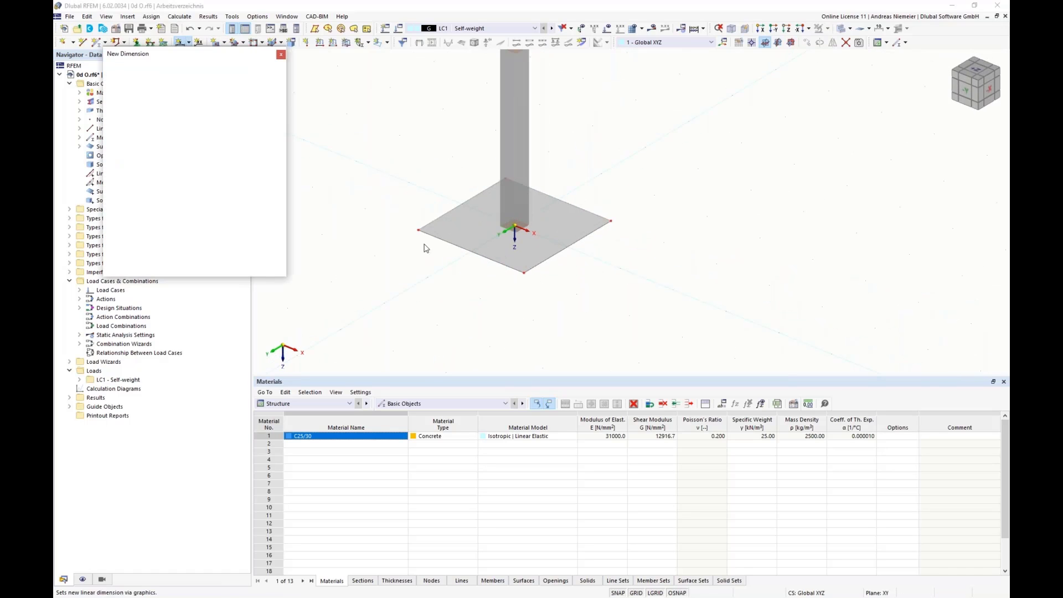
pyautogui.click(459, 252)
pyautogui.click(453, 267)
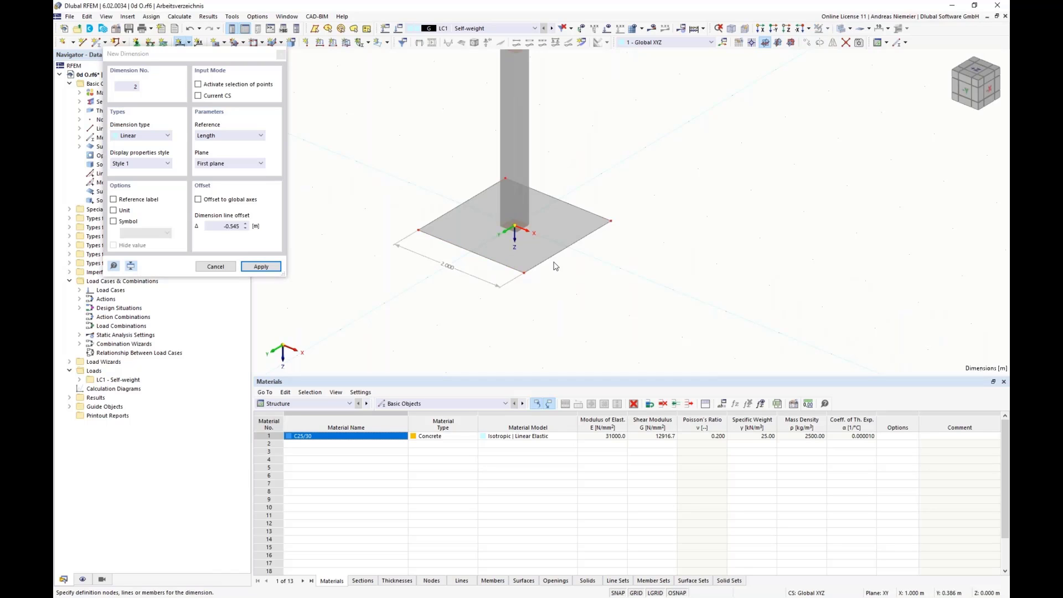
pyautogui.click(556, 267)
pyautogui.click(574, 279)
pyautogui.press('Escape')
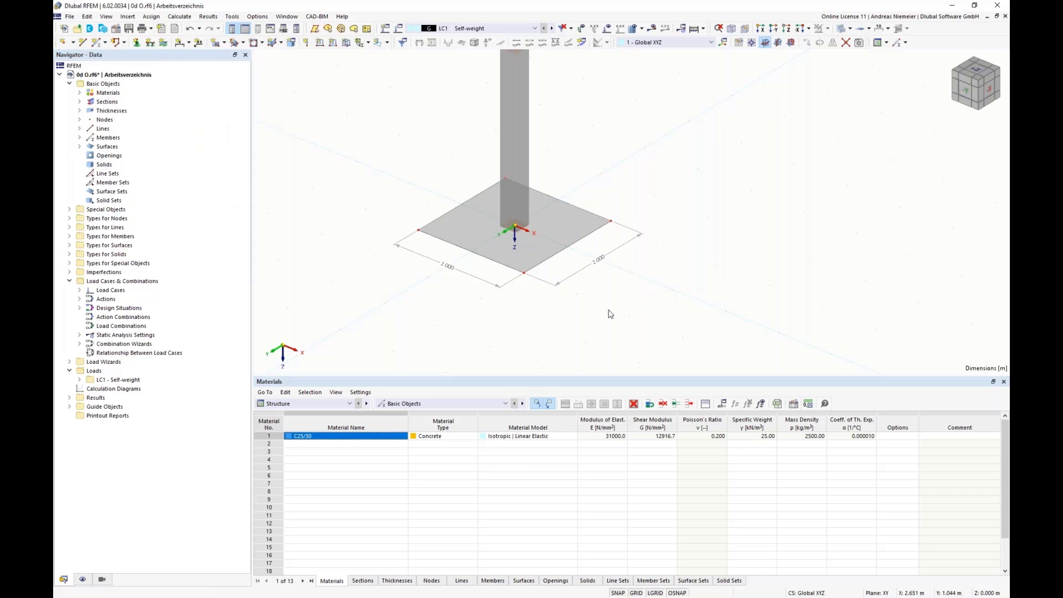
# Step: Start a new nodal load in load case LC1 and set its load type to Components
pyautogui.scroll(-3, 641, 299)
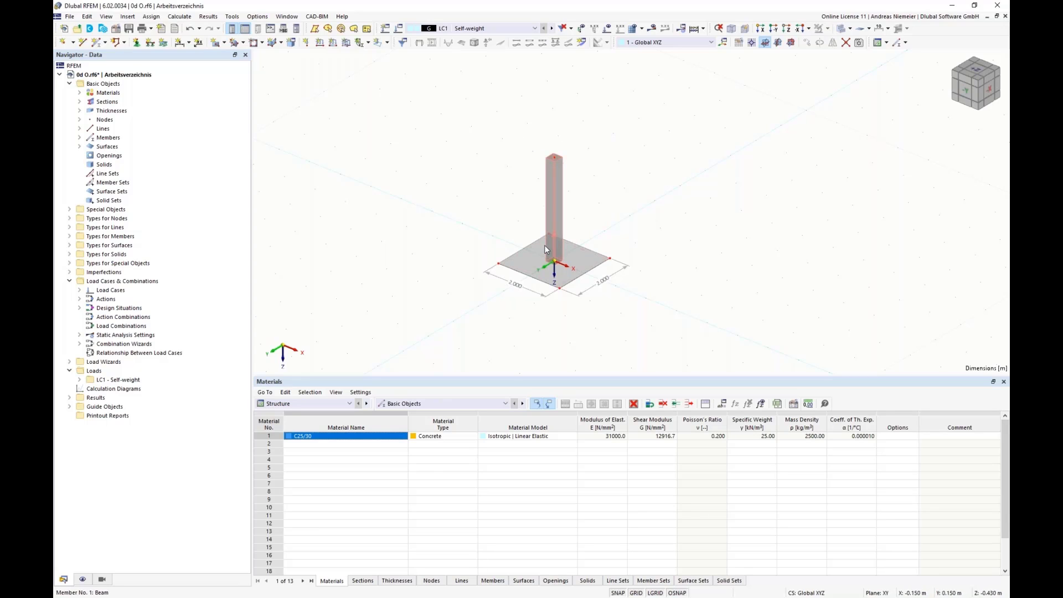
pyautogui.click(306, 42)
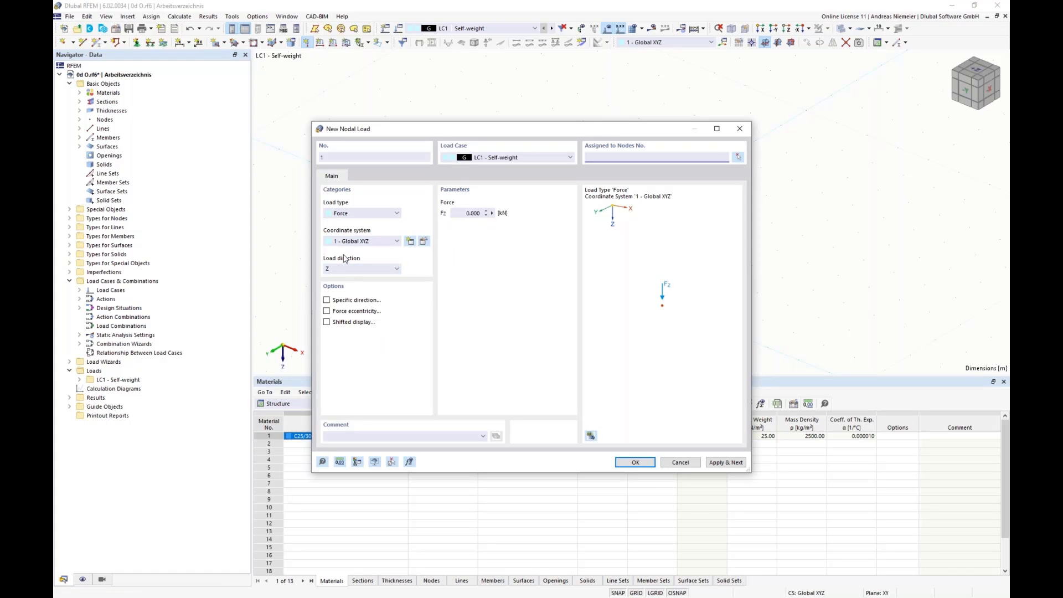
pyautogui.click(357, 214)
pyautogui.click(356, 232)
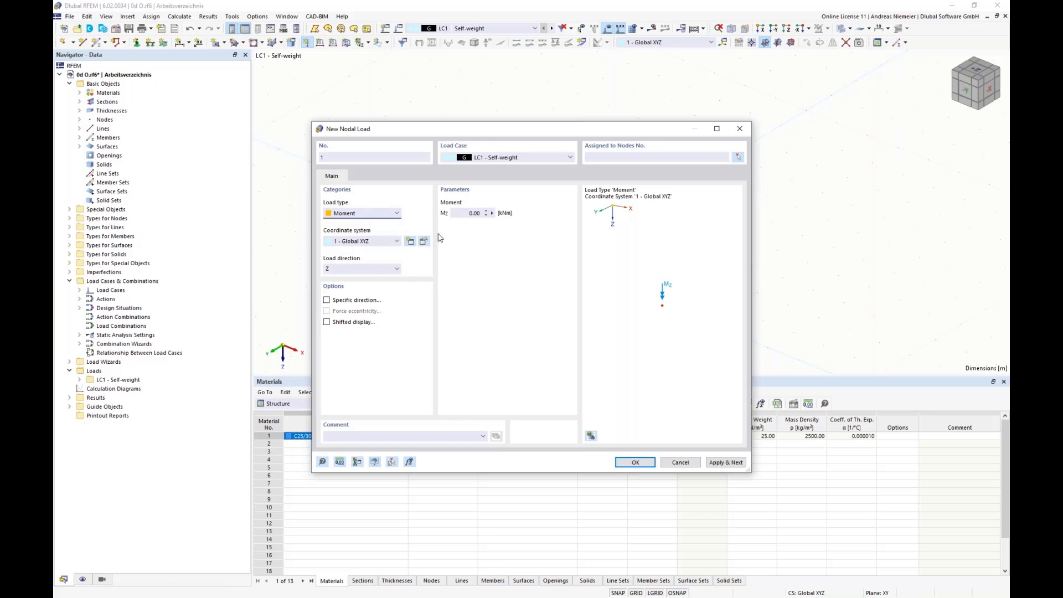
pyautogui.click(360, 214)
pyautogui.click(349, 238)
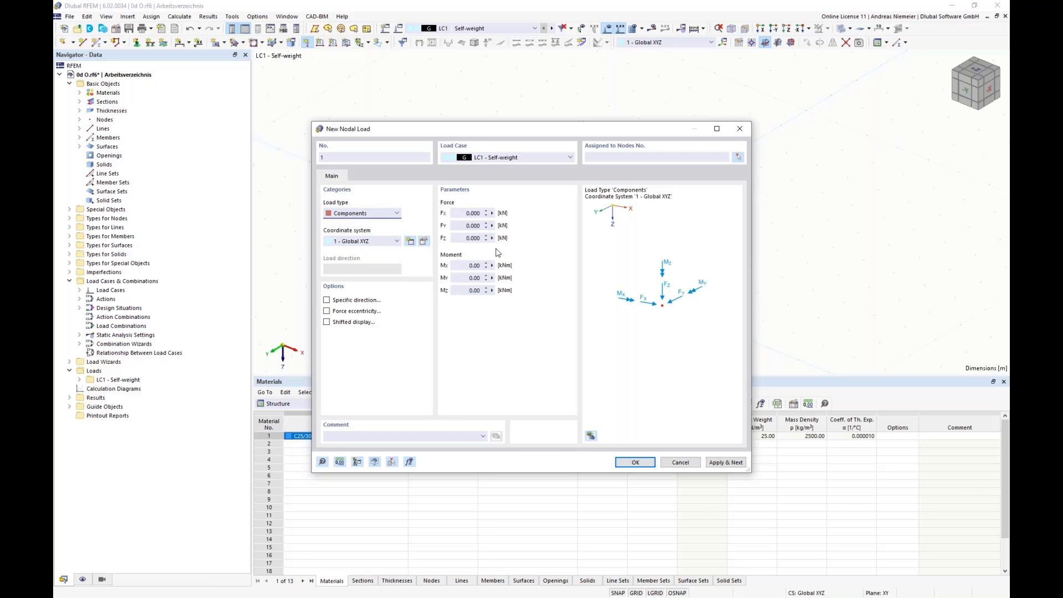
# Step: Set the force component FX to 20 kN and assign the nodal load to the column's top node
pyautogui.click(461, 215)
pyautogui.write('20')
pyautogui.click(740, 158)
pyautogui.moveTo(516, 125); pyautogui.dragTo(632, 189)
pyautogui.click(202, 147)
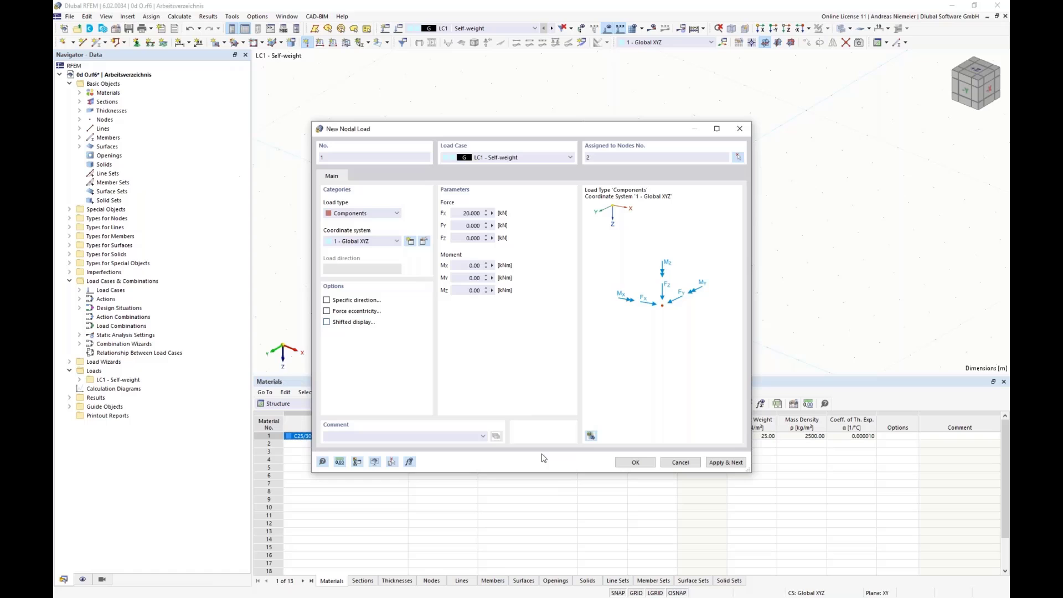
pyautogui.click(635, 463)
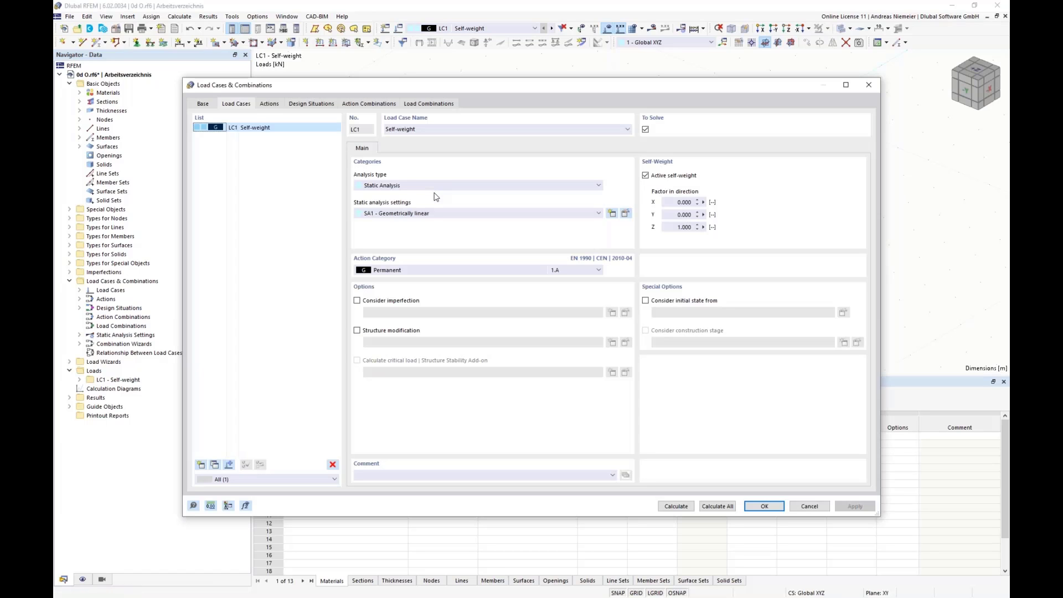
# Step: Turn off the standards for combination wizard and classification in the load case settings, keeping LC1 with static analysis
pyautogui.click(202, 105)
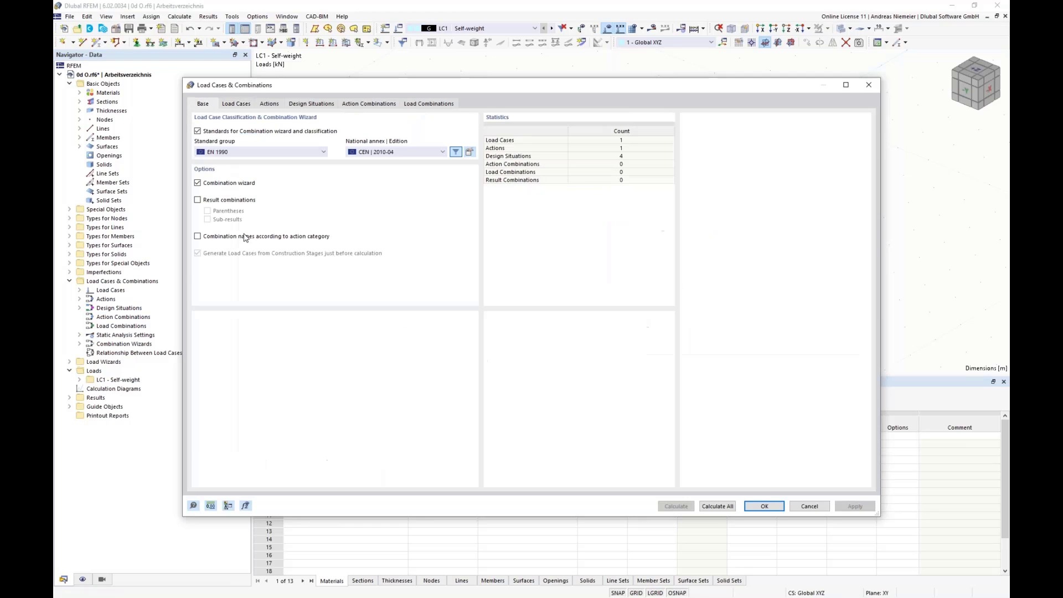
pyautogui.click(212, 132)
pyautogui.click(572, 368)
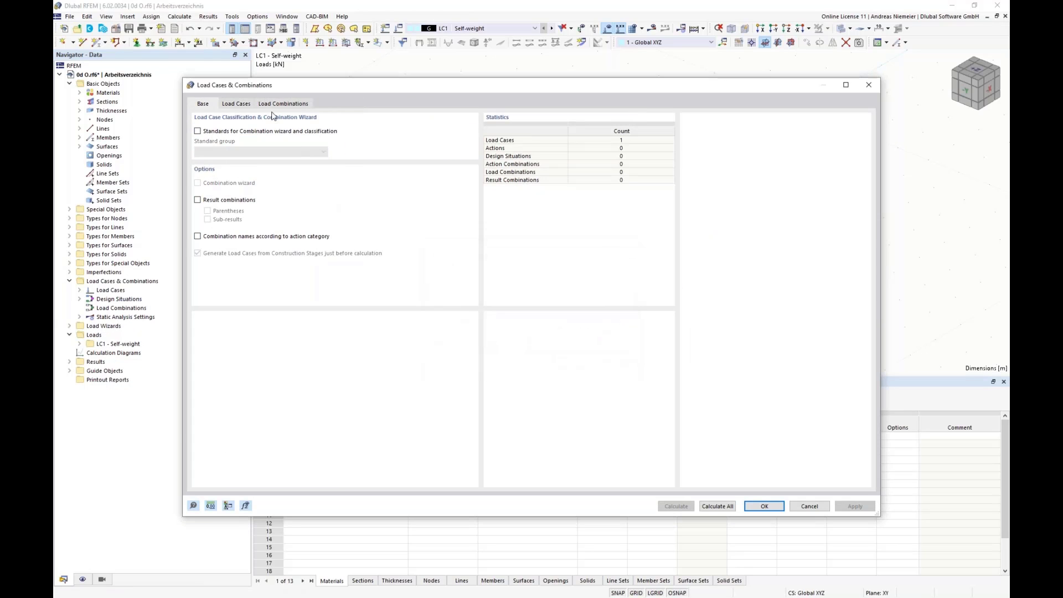
pyautogui.click(236, 105)
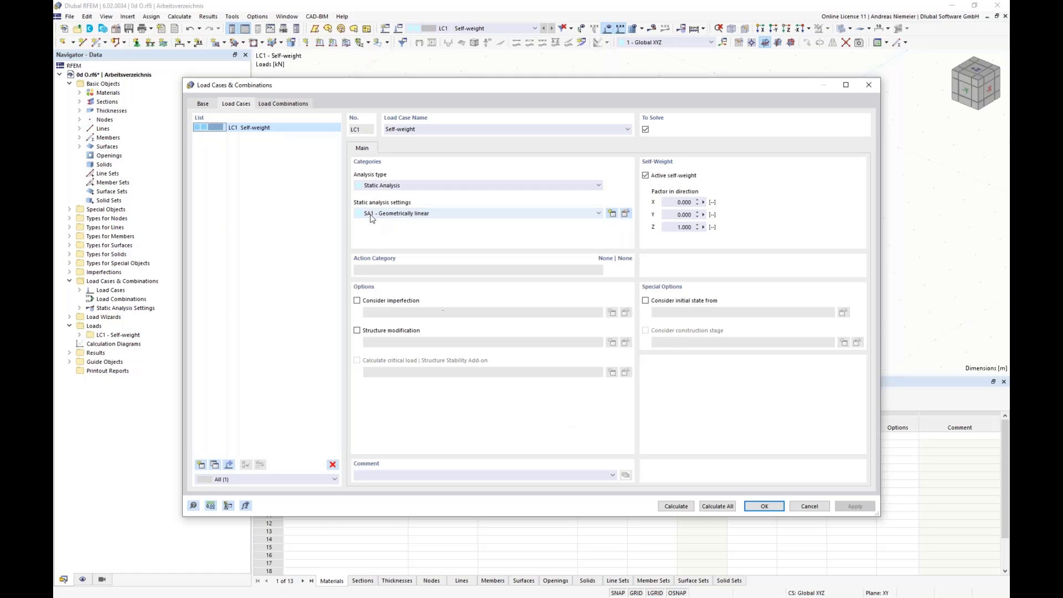
pyautogui.click(768, 507)
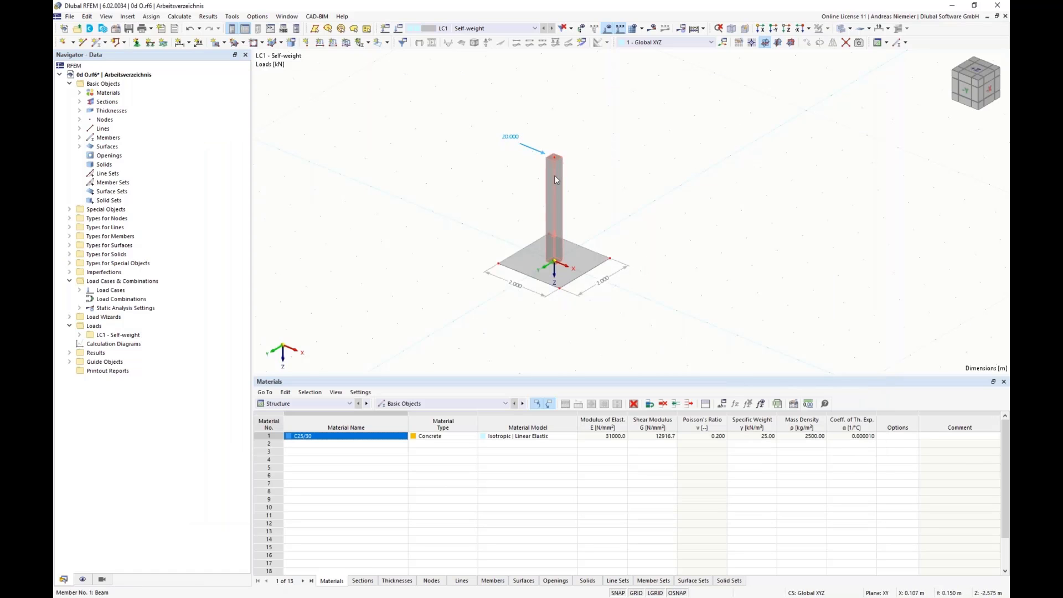
# Step: Enable the support option for the rectangular base surface and start defining a new surface support for it
pyautogui.moveTo(556, 179)
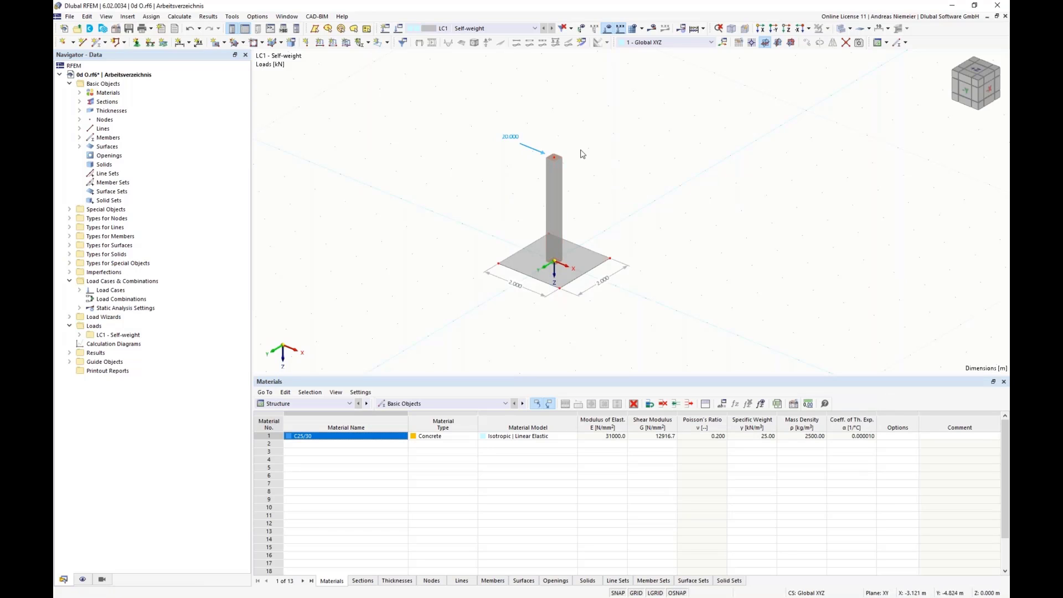
pyautogui.moveTo(530, 332); pyautogui.dragTo(438, 294, button='middle')
pyautogui.scroll(2, 433, 254)
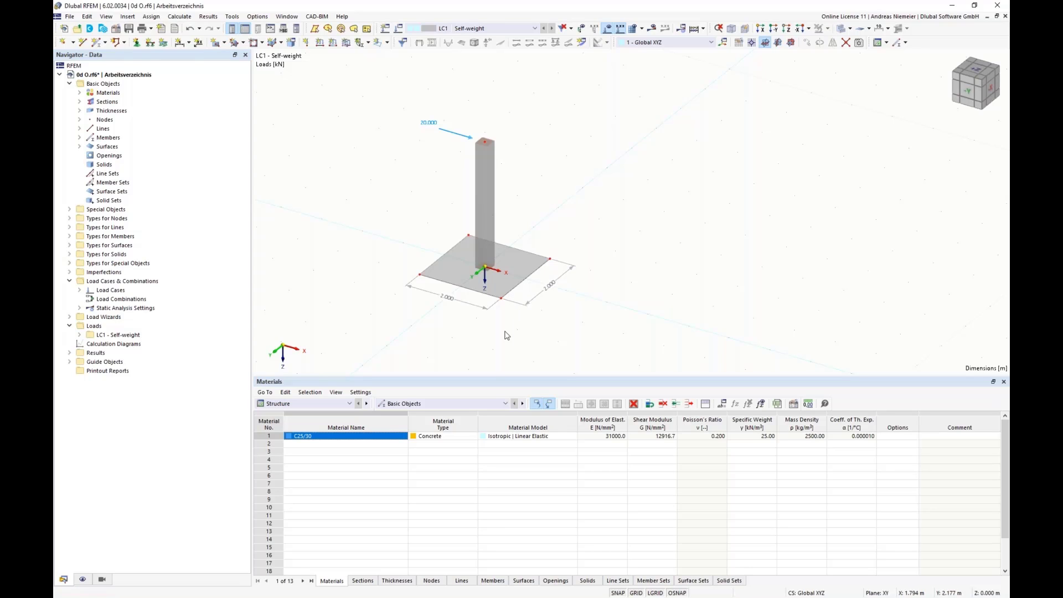
pyautogui.doubleClick(505, 286)
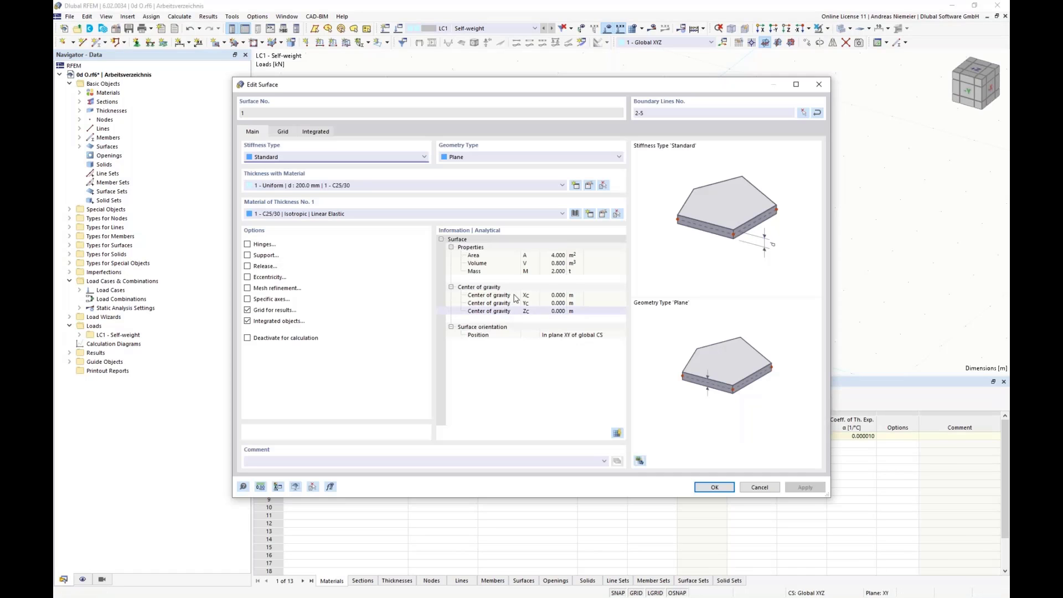
pyautogui.click(248, 255)
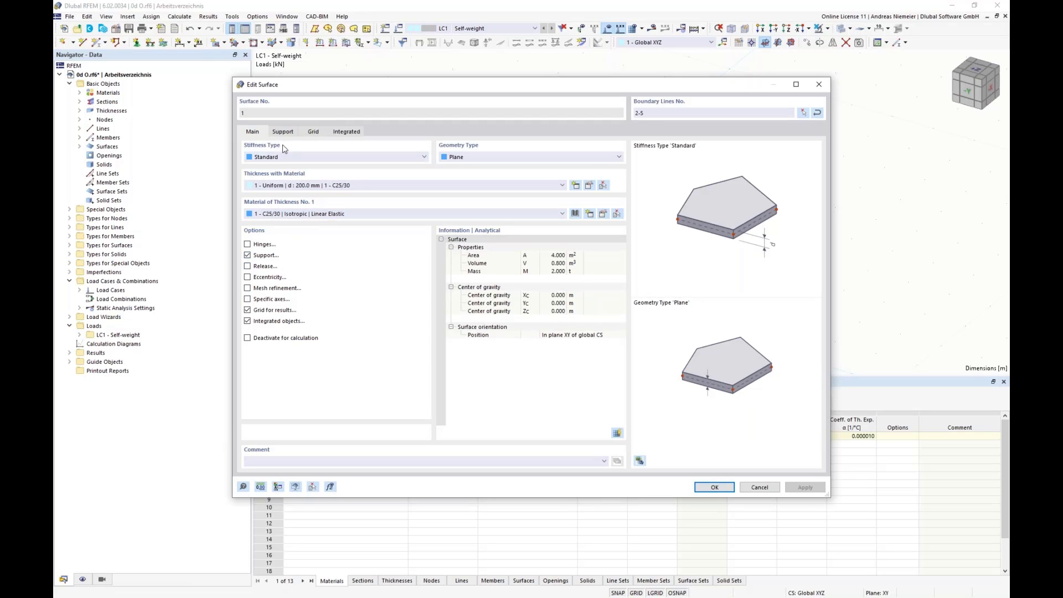
pyautogui.click(282, 132)
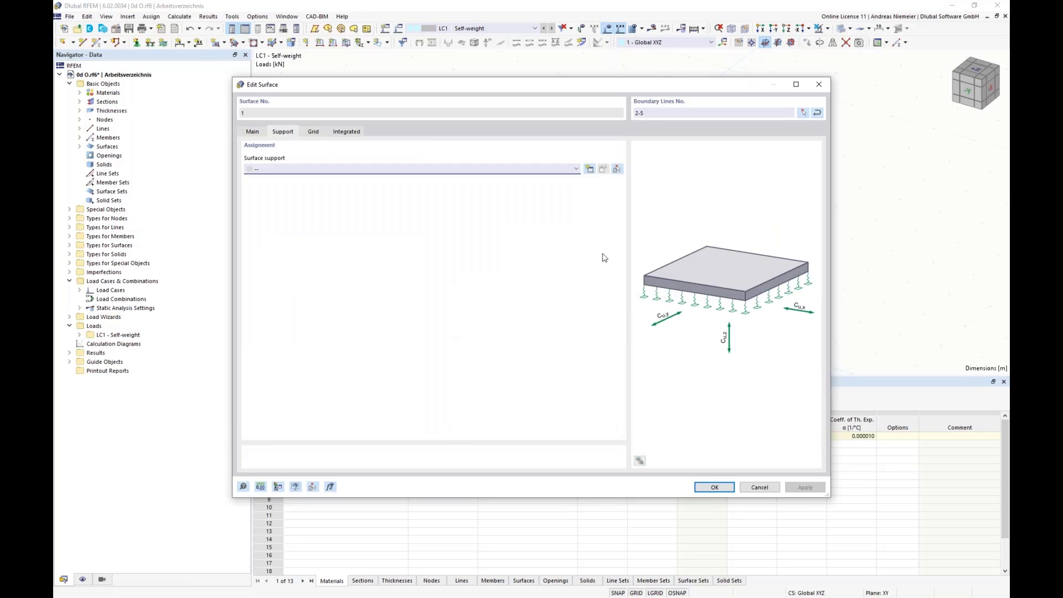
pyautogui.click(590, 169)
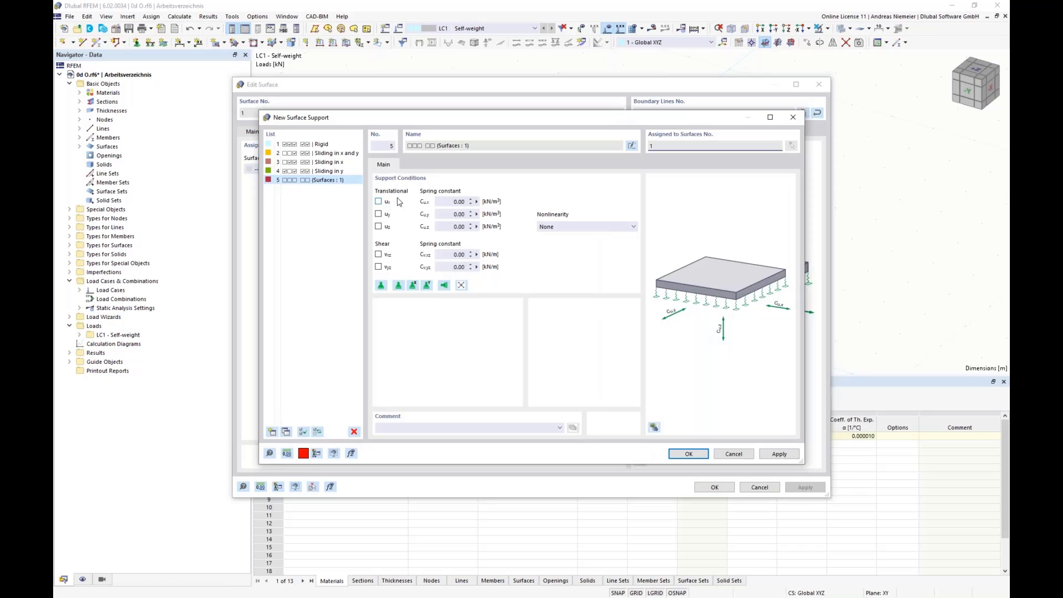
# Step: Fix the support's translations in X and Y, set its Z spring constant to 100000 kN/m³ and assign it to the base surface
pyautogui.click(378, 202)
pyautogui.click(378, 214)
pyautogui.click(437, 230)
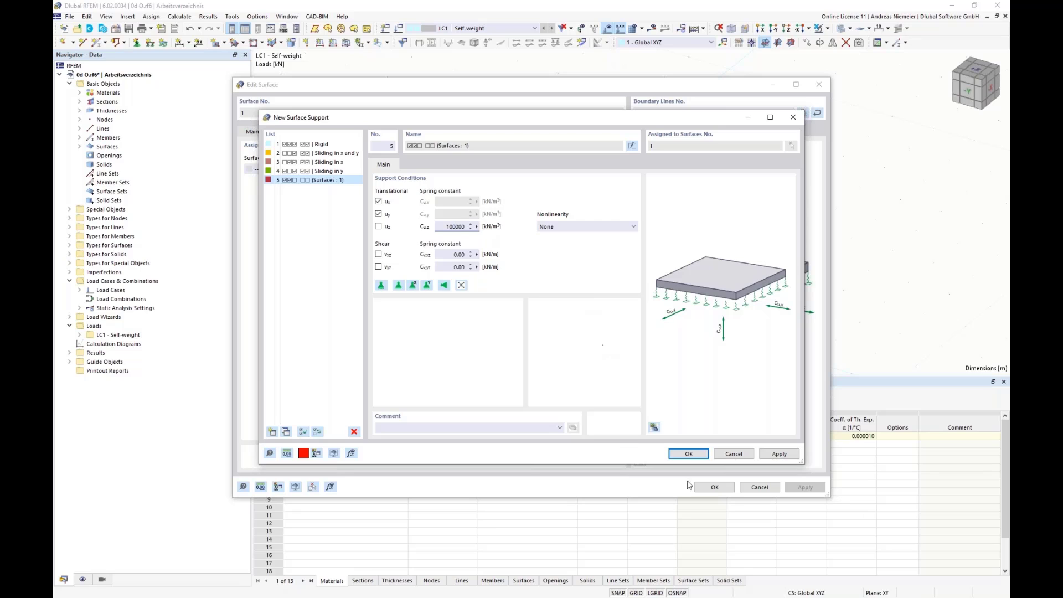
pyautogui.click(689, 454)
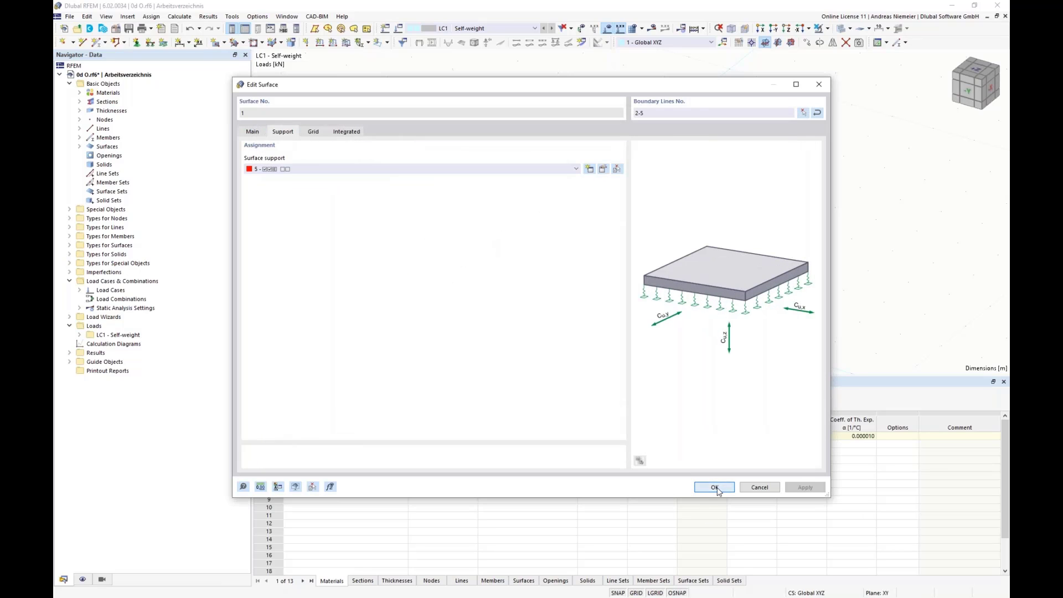
pyautogui.click(714, 488)
pyautogui.click(513, 346)
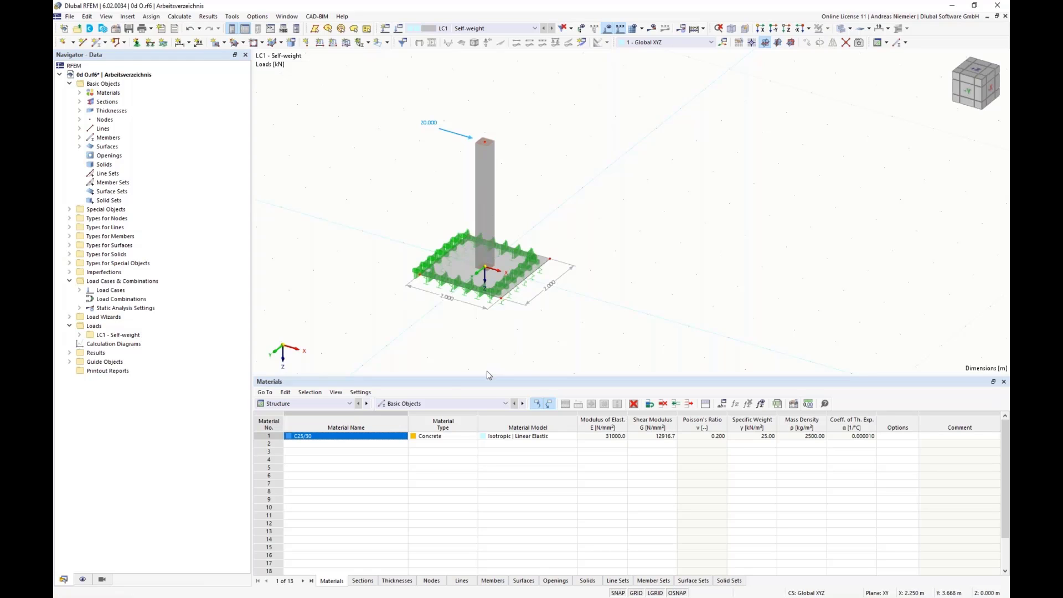
# Step: Calculate load case LC1 and display its global deformations on the column and base surface
pyautogui.click(652, 29)
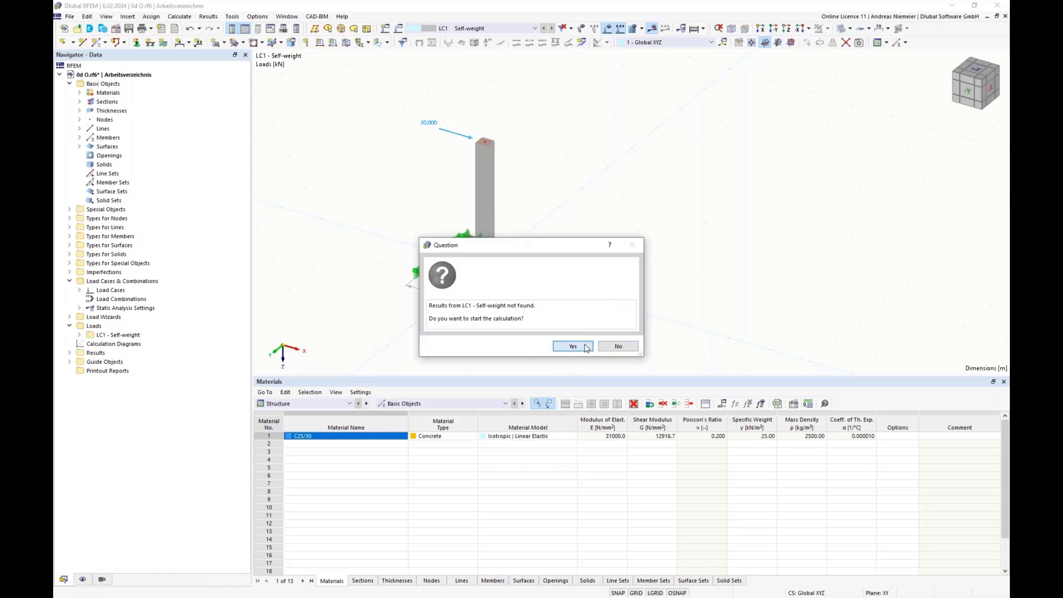
pyautogui.click(573, 346)
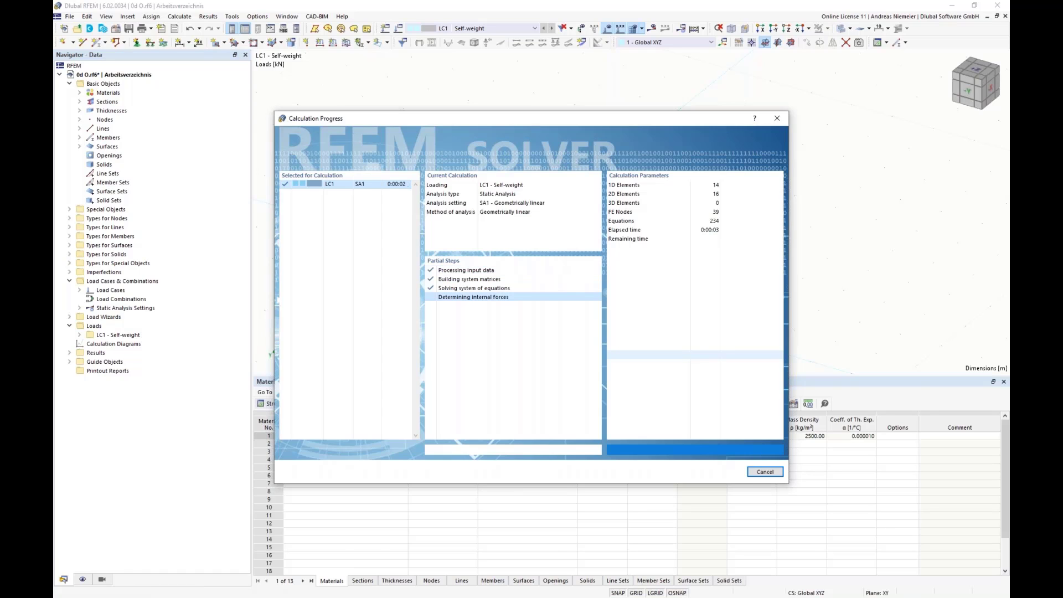
pyautogui.scroll(-1, 377, 345)
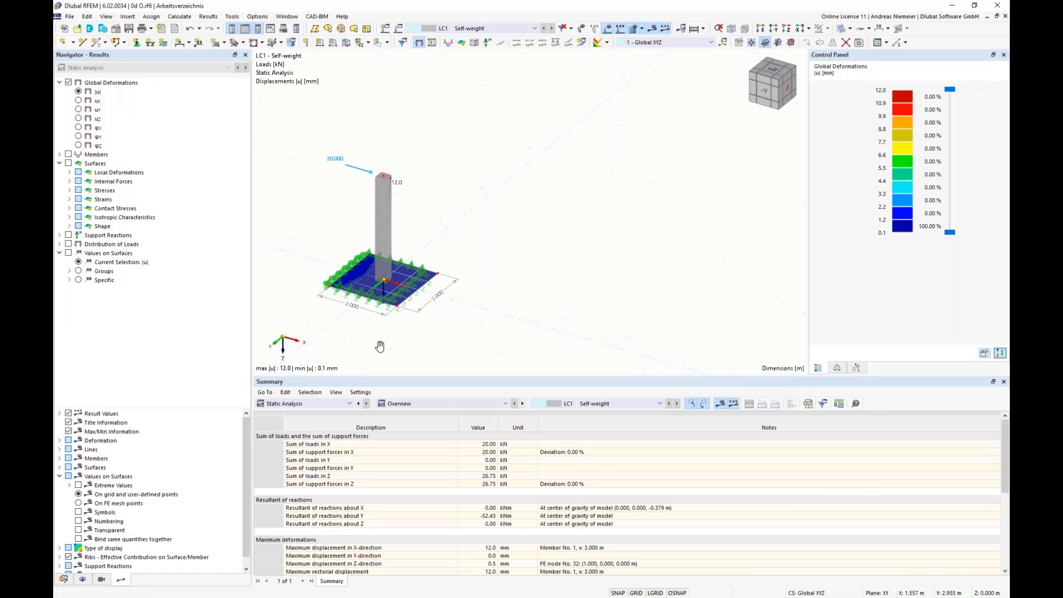
pyautogui.moveTo(379, 347); pyautogui.dragTo(454, 342, button='middle')
pyautogui.scroll(2, 453, 285)
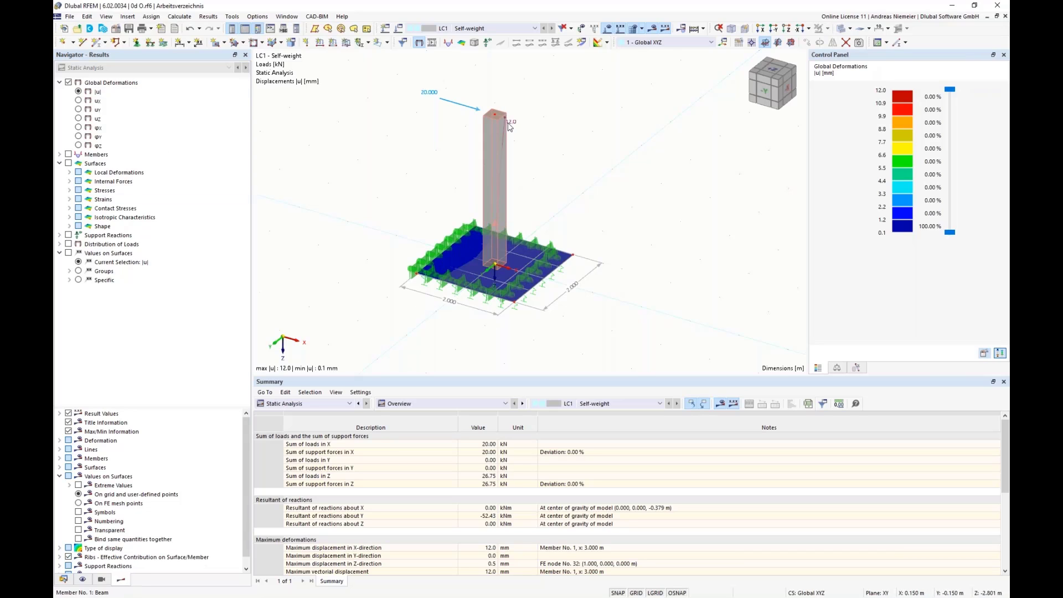
# Step: Switch the model display to wireframe so the column's deformed line can be inspected
pyautogui.click(850, 29)
pyautogui.click(857, 43)
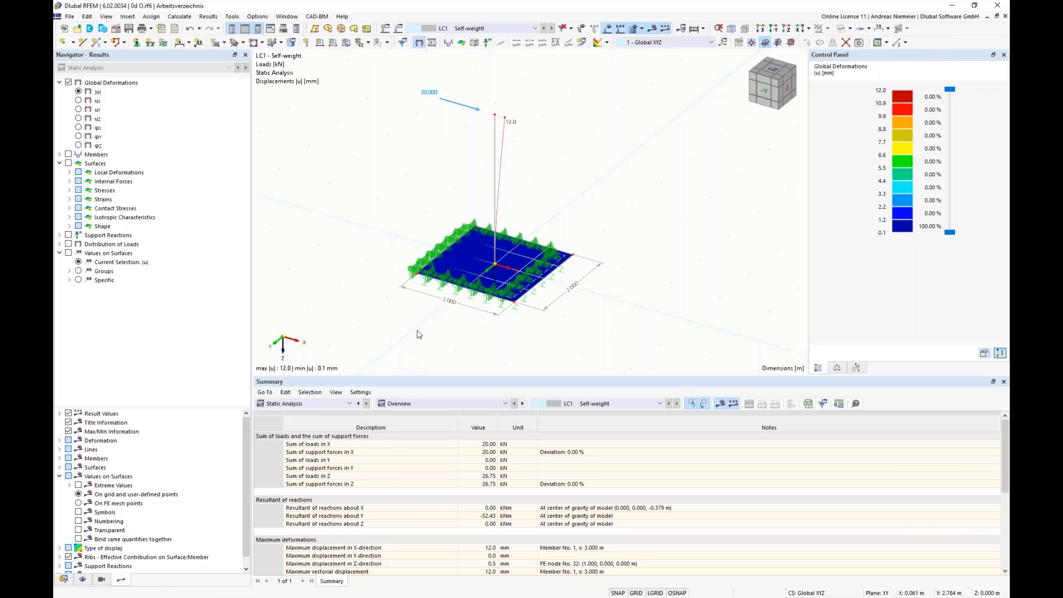
pyautogui.scroll(2, 427, 329)
pyautogui.scroll(-1, 427, 329)
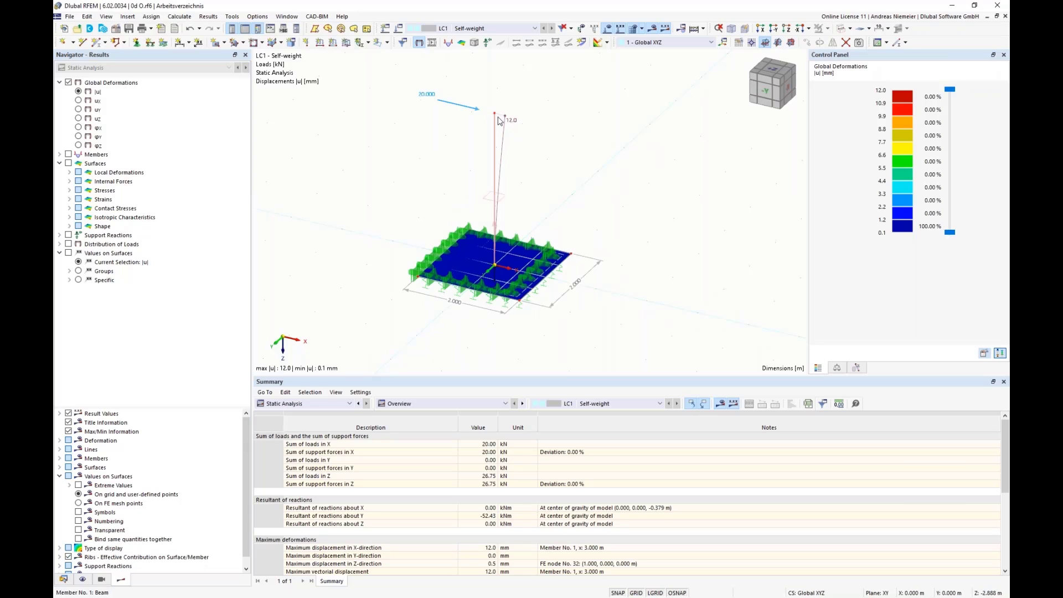
# Step: Display the column's member internal forces, first the shear force Vz and then the bending moment My
pyautogui.click(60, 154)
pyautogui.click(69, 172)
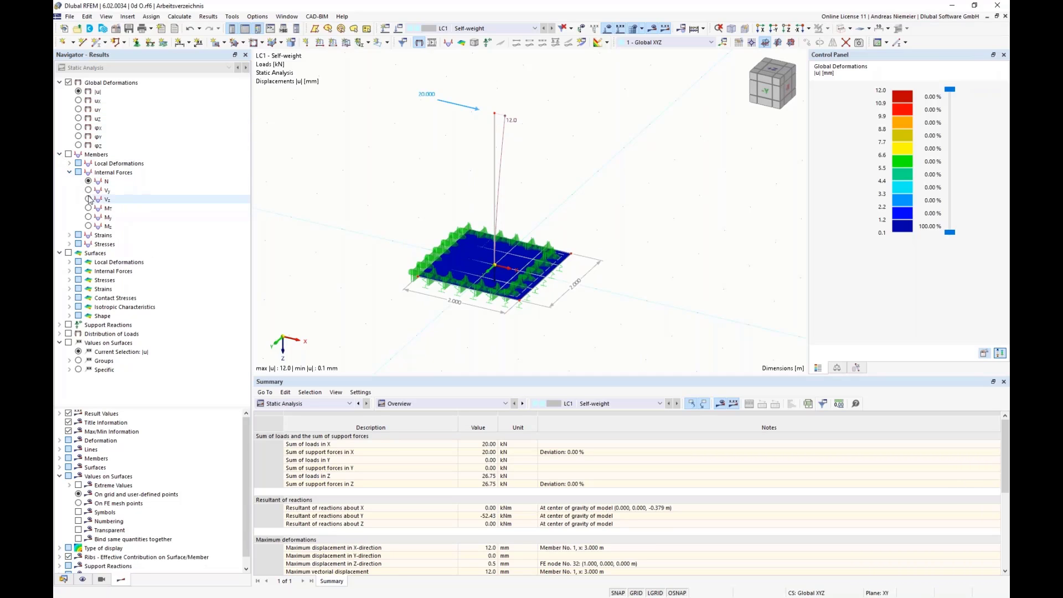
pyautogui.click(89, 200)
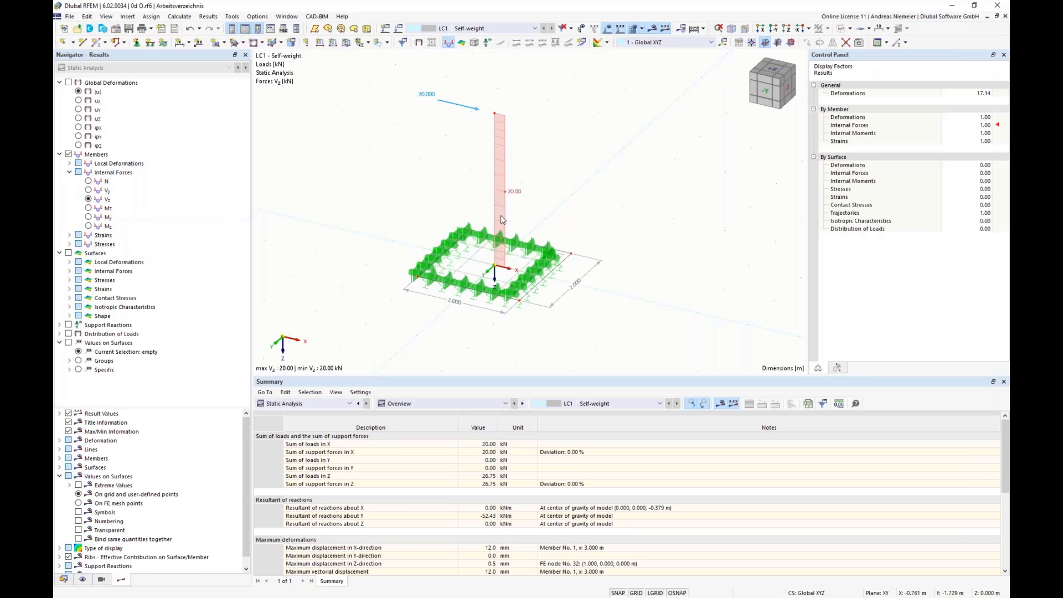
pyautogui.click(89, 217)
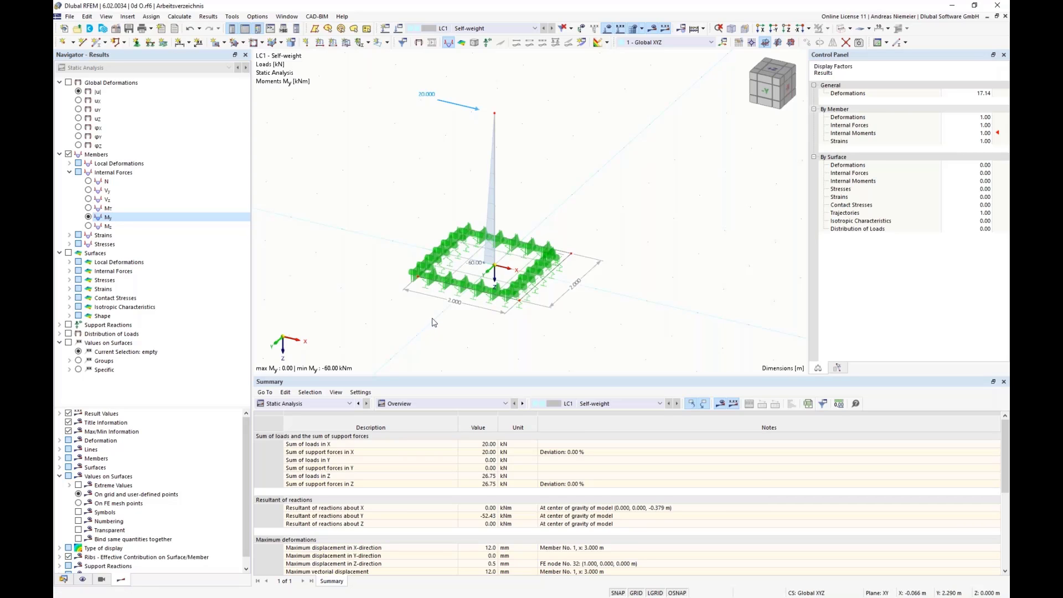
# Step: Display the base surface's basic internal force mx together with the member moments
pyautogui.click(69, 271)
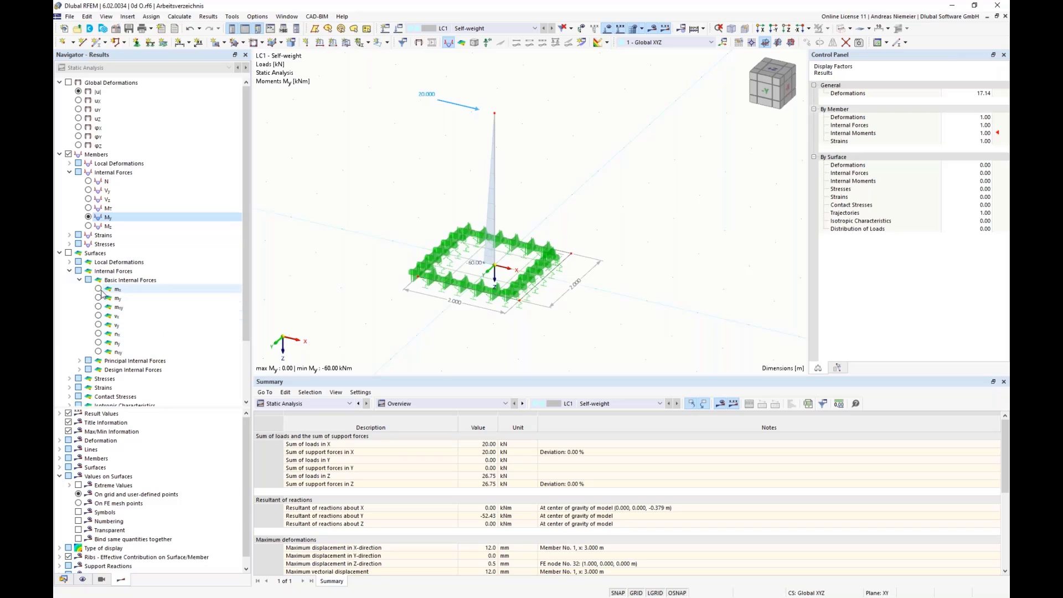
pyautogui.click(100, 289)
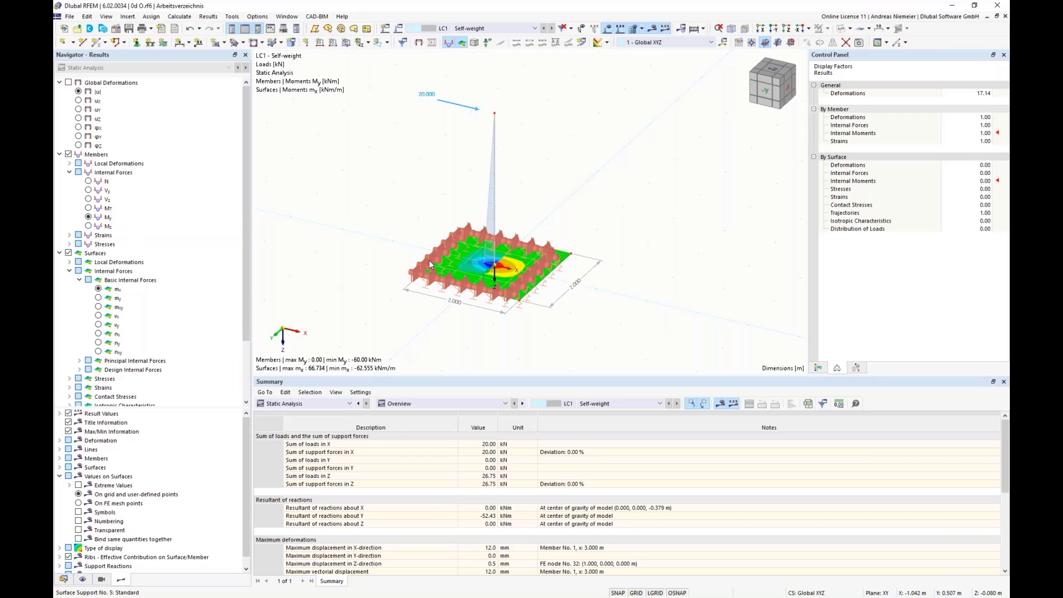
pyautogui.scroll(-3, 62, 197)
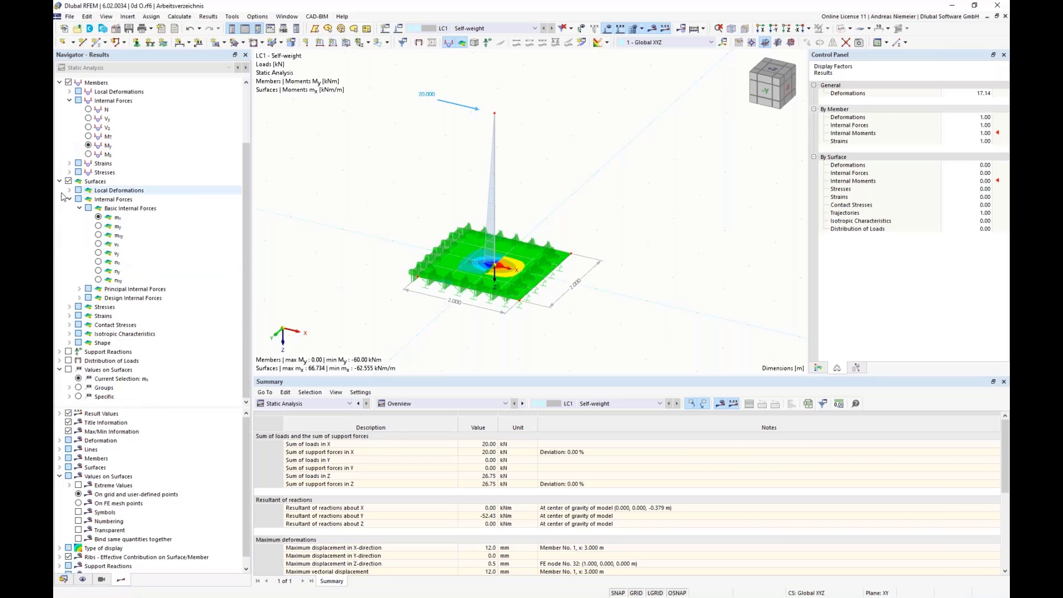
pyautogui.click(70, 199)
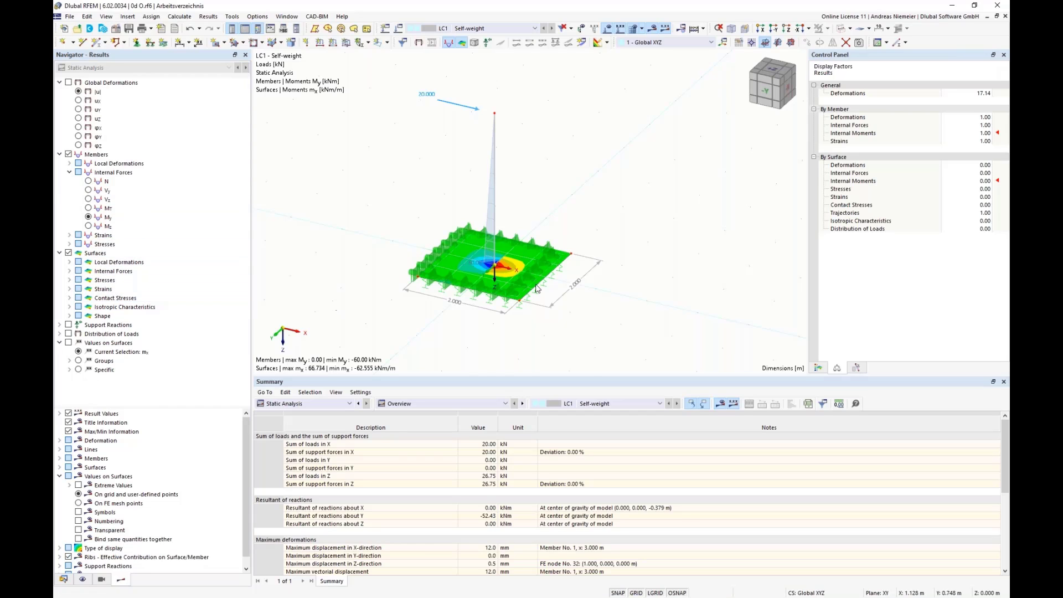
# Step: Display the contact stresses σz on the base surface
pyautogui.click(70, 298)
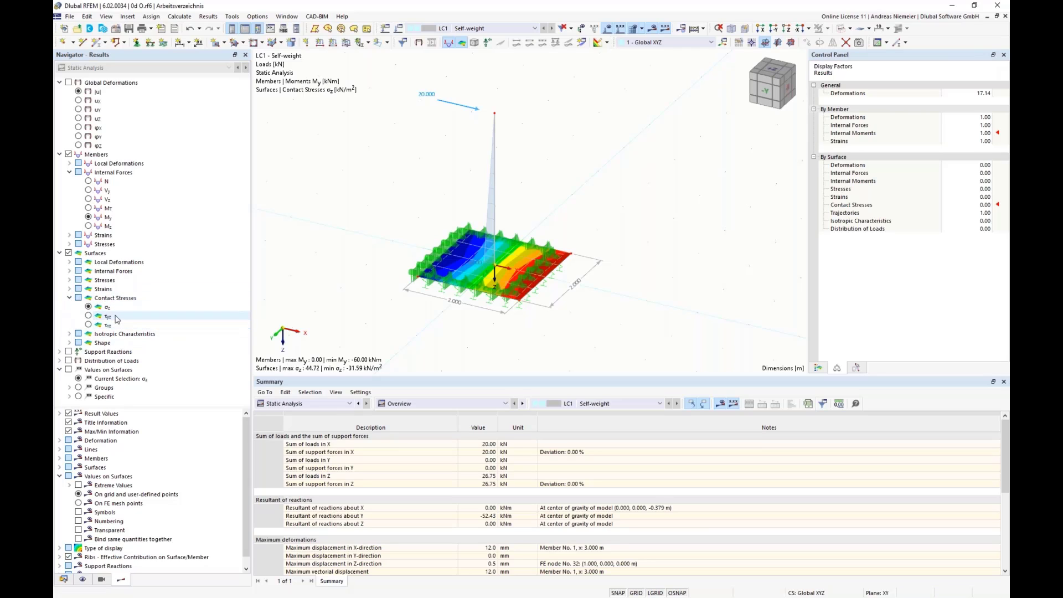
pyautogui.moveTo(572, 328); pyautogui.dragTo(553, 316, button='middle')
pyautogui.scroll(-1, 577, 302)
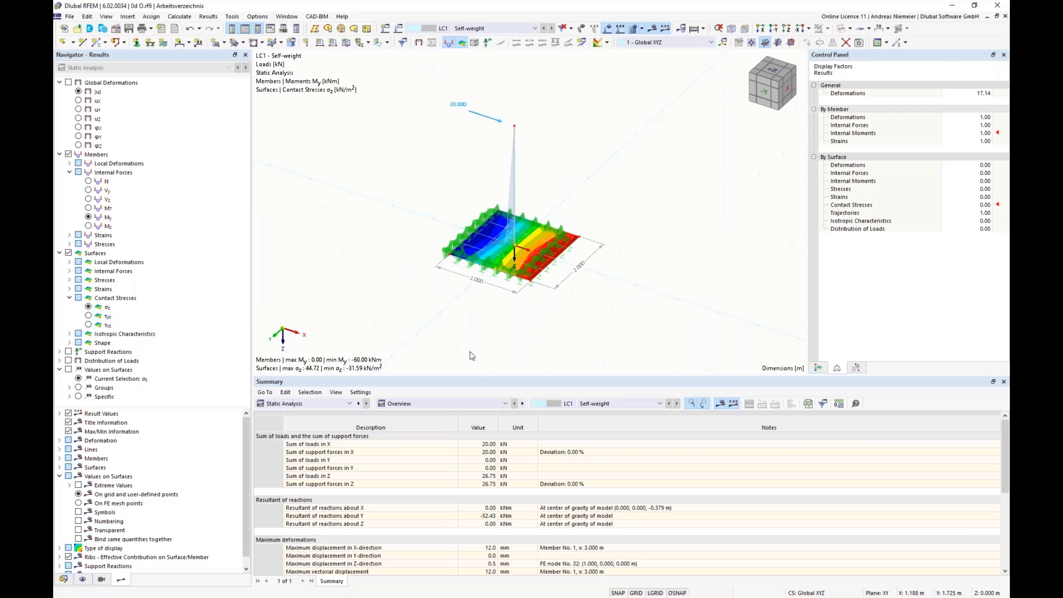
# Step: Hide the types for surfaces in the model display and show the colour scale for the contact stresses
pyautogui.click(82, 579)
pyautogui.scroll(15, 164, 218)
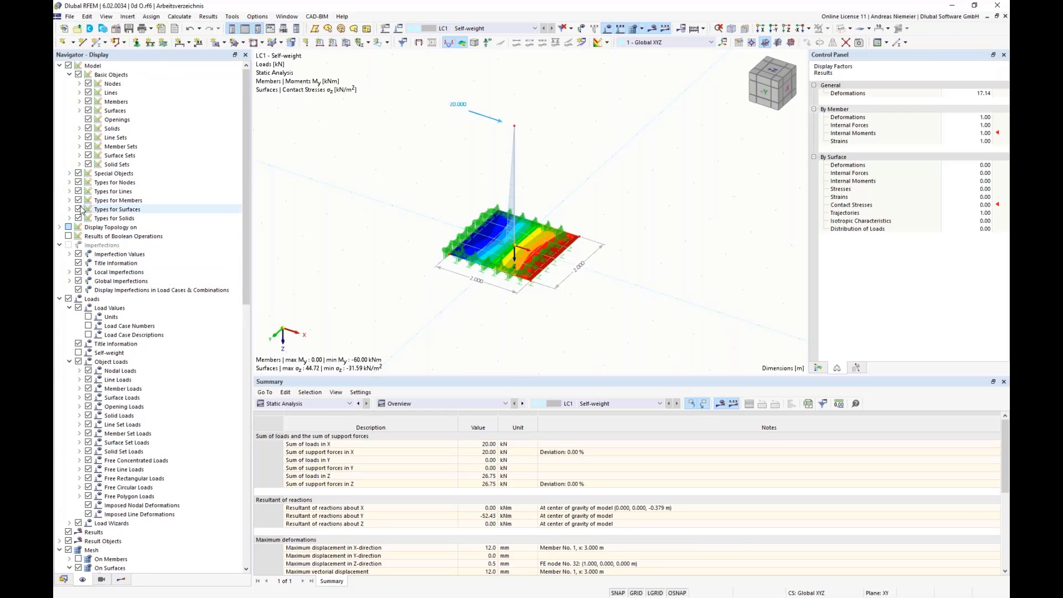
pyautogui.click(79, 209)
pyautogui.scroll(3, 638, 275)
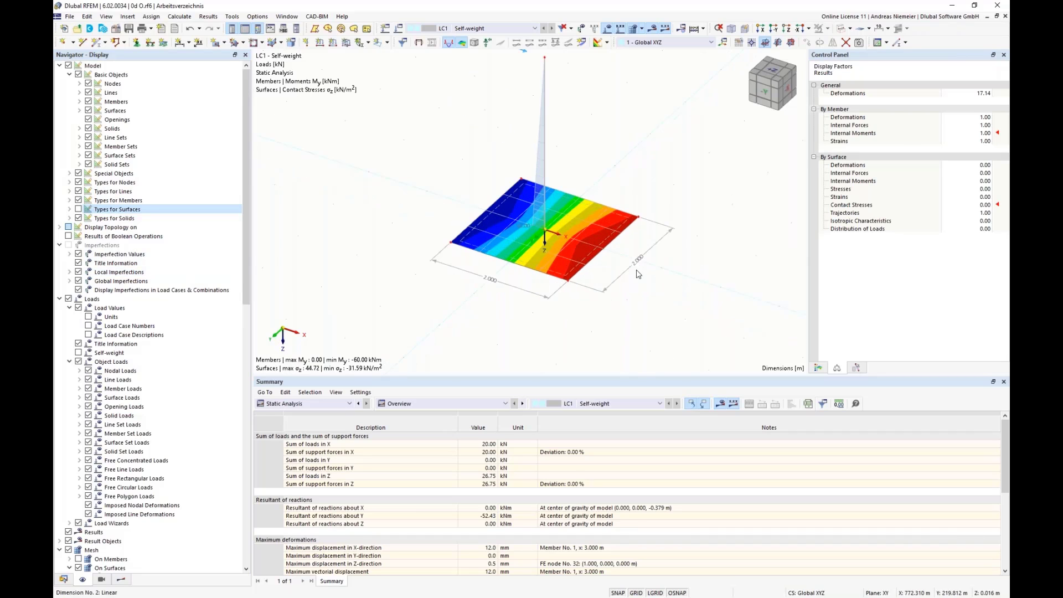
pyautogui.scroll(1, 636, 270)
pyautogui.moveTo(637, 270); pyautogui.dragTo(621, 285, button='middle')
pyautogui.click(819, 368)
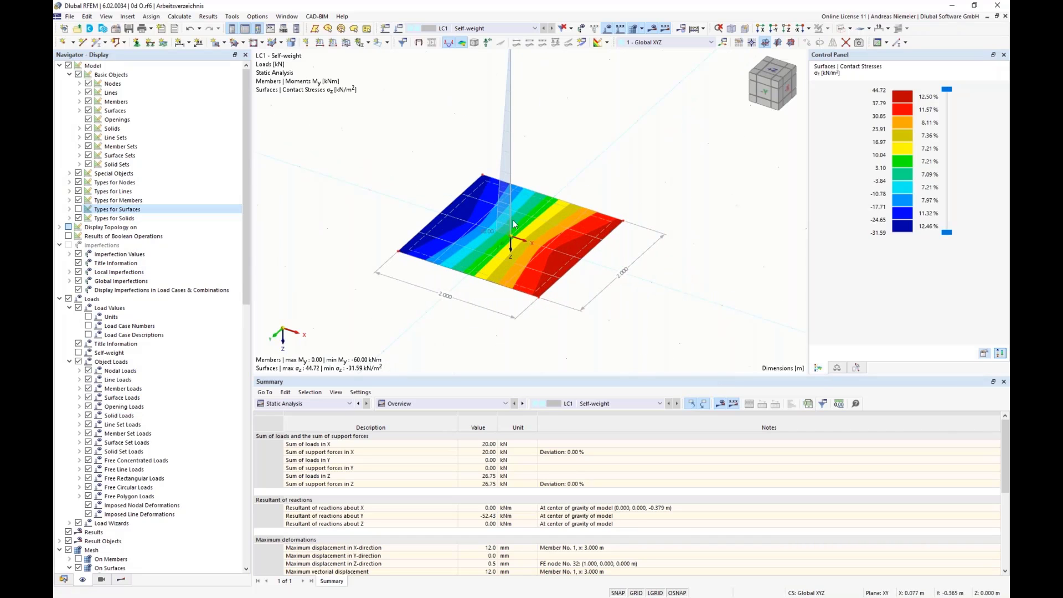
# Step: Show the table of surface supports among the structure's types for surfaces
pyautogui.scroll(-3, 511, 274)
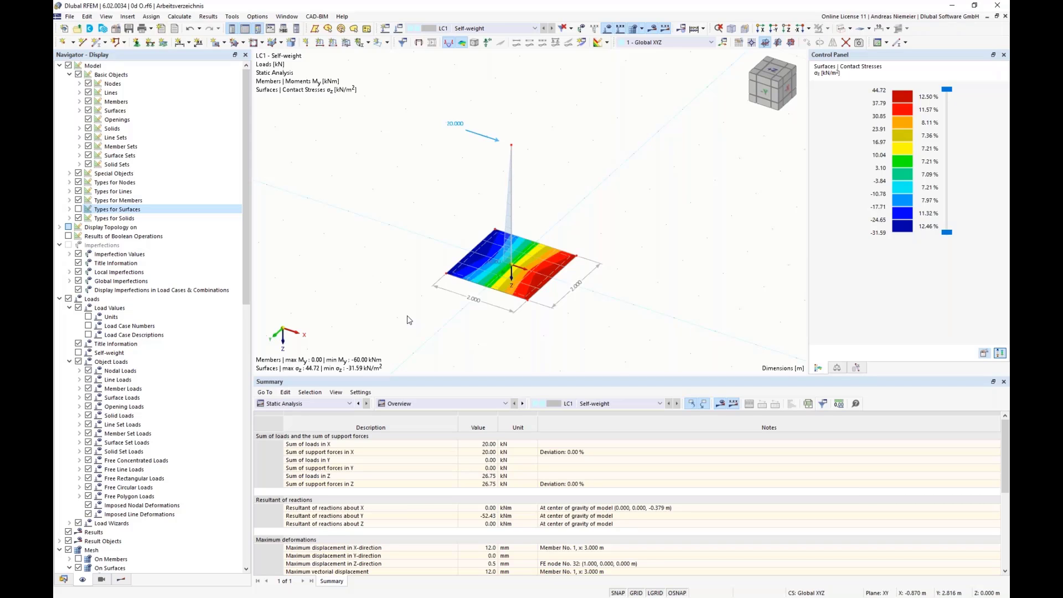
pyautogui.click(311, 404)
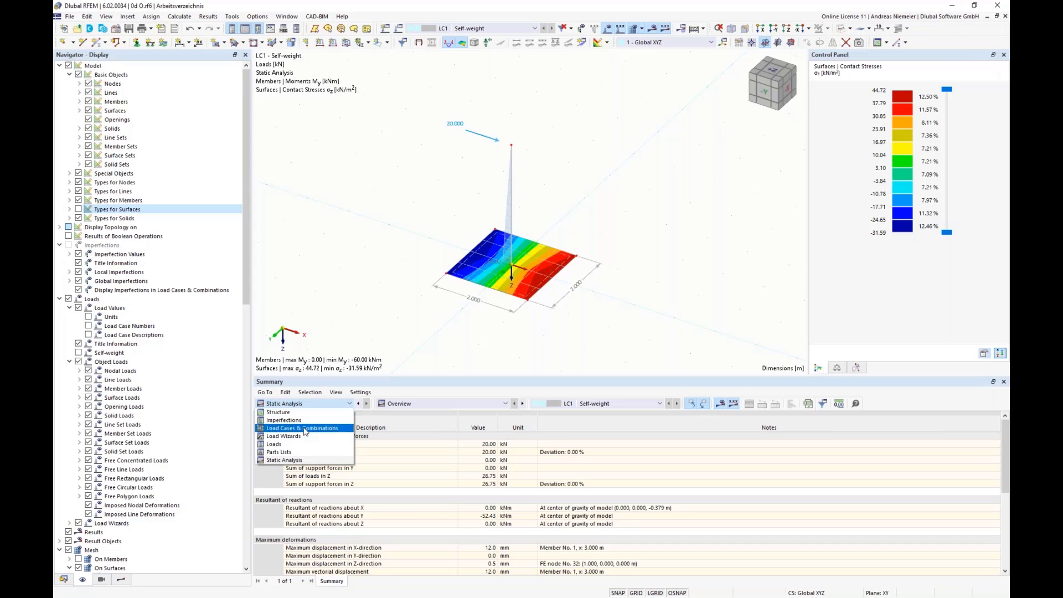
pyautogui.click(308, 413)
pyautogui.click(424, 404)
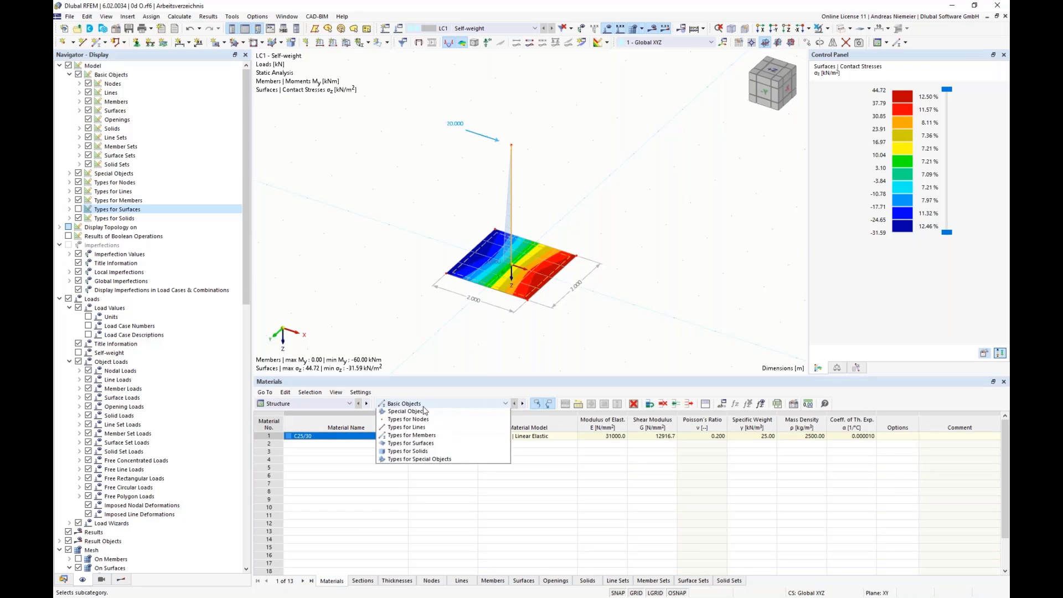
pyautogui.click(429, 455)
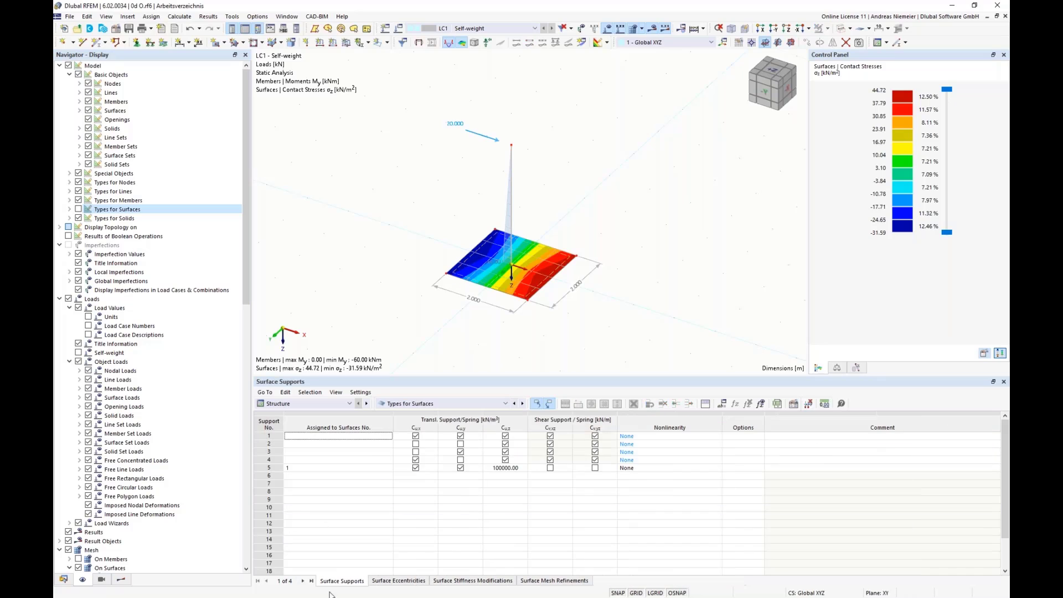
# Step: Delete the four unassigned surface supports and remove the empty rows above the support assigned to surface 1
pyautogui.moveTo(269, 436); pyautogui.dragTo(267, 457)
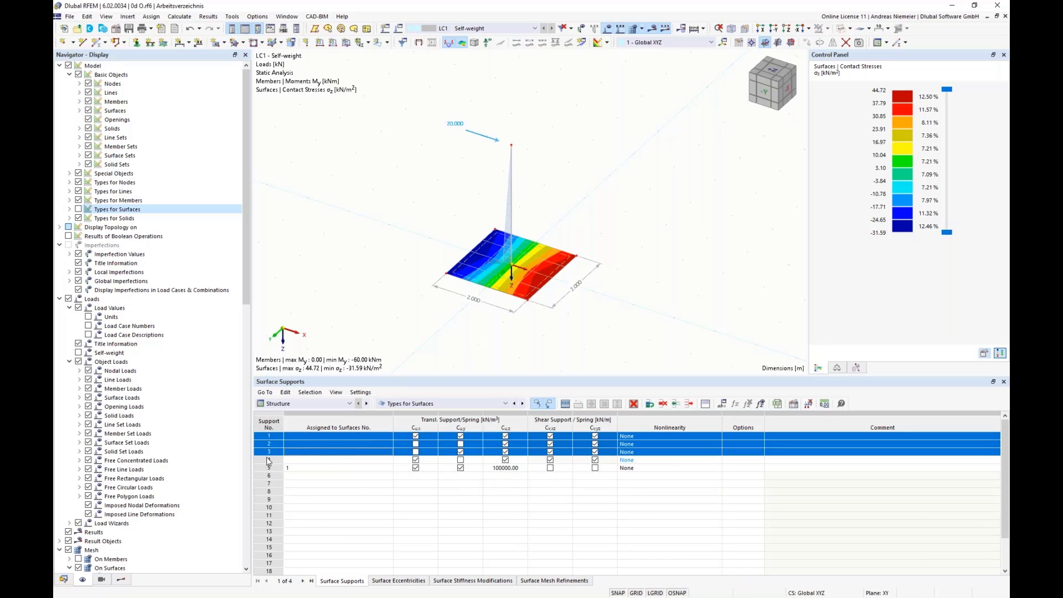
pyautogui.click(662, 407)
pyautogui.click(349, 437)
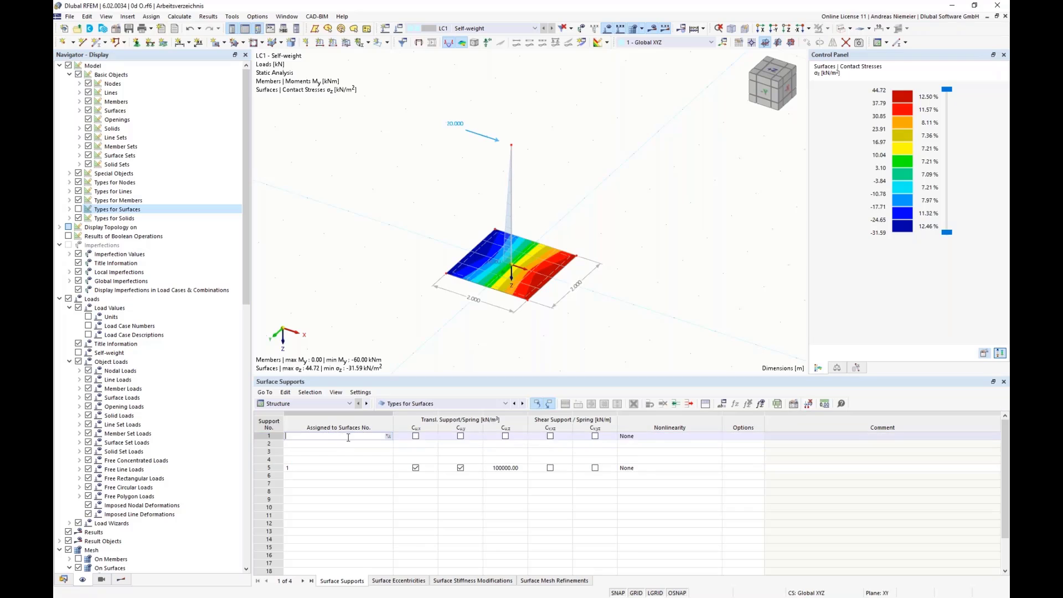
pyautogui.click(689, 403)
pyautogui.click(689, 403)
pyautogui.click(689, 404)
pyautogui.click(689, 404)
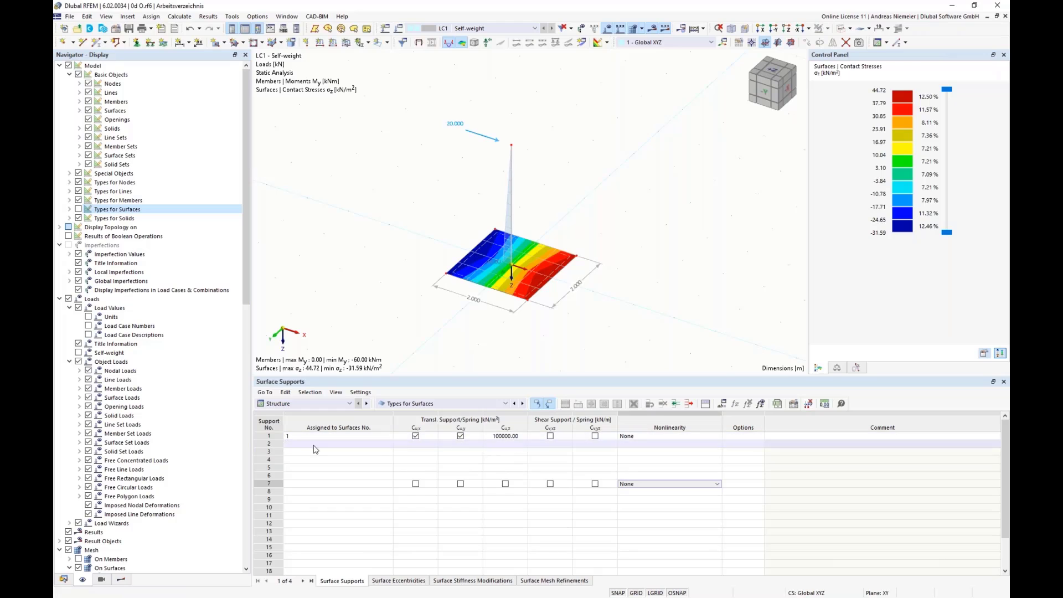
# Step: Set the nonlinearity of the support on surface 1 to "Failure if negative contact stress σz"
pyautogui.click(677, 437)
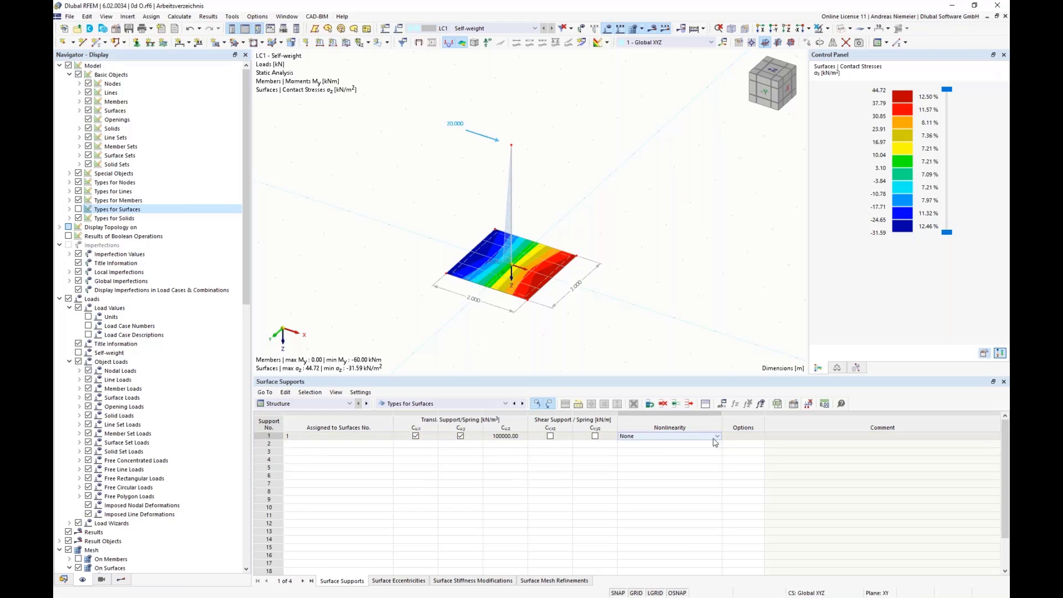
pyautogui.click(718, 437)
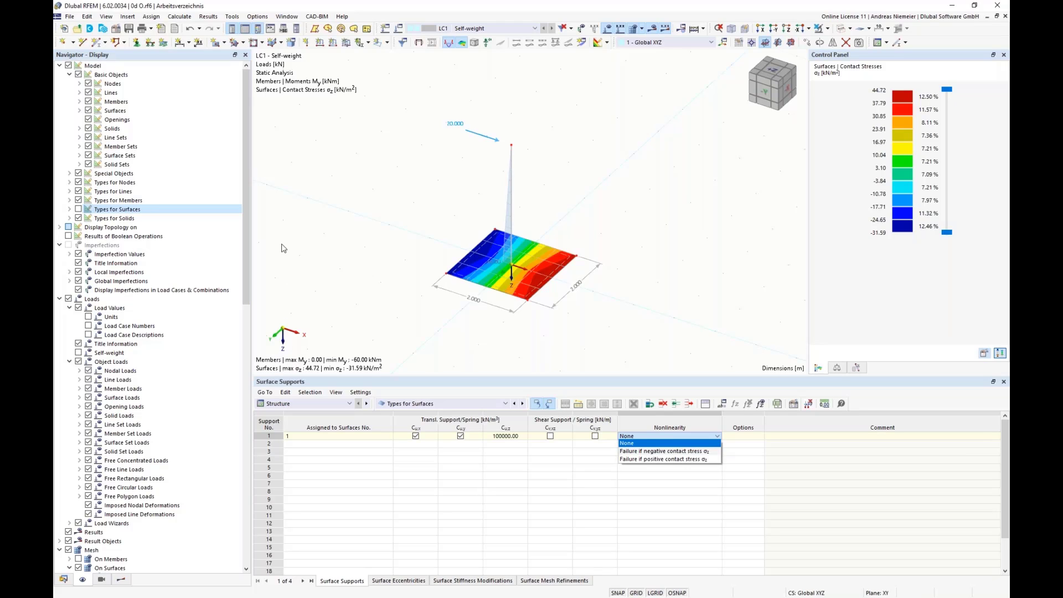
pyautogui.click(680, 455)
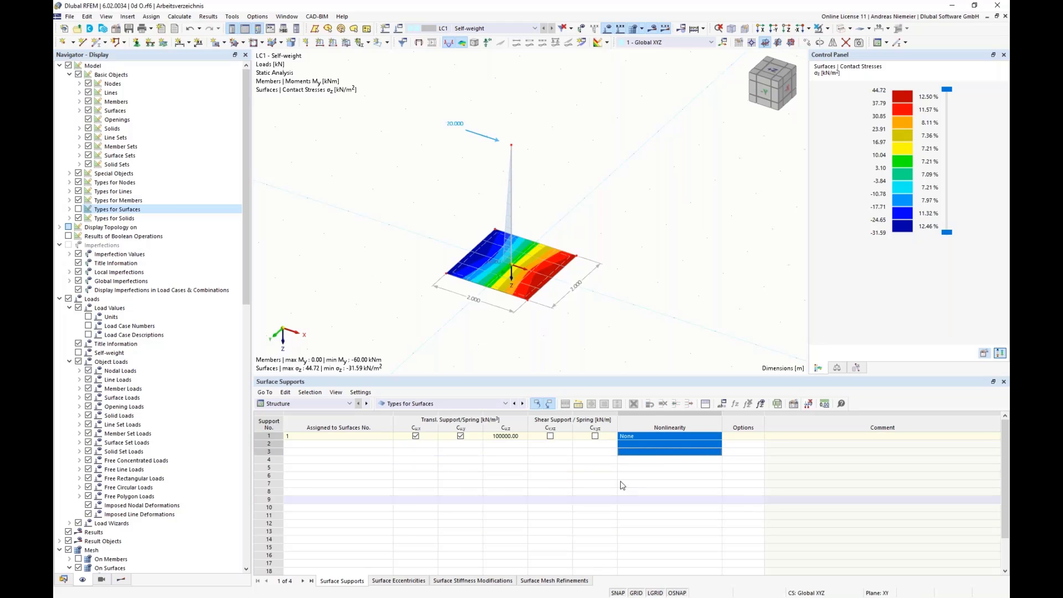
pyautogui.click(677, 436)
pyautogui.click(717, 440)
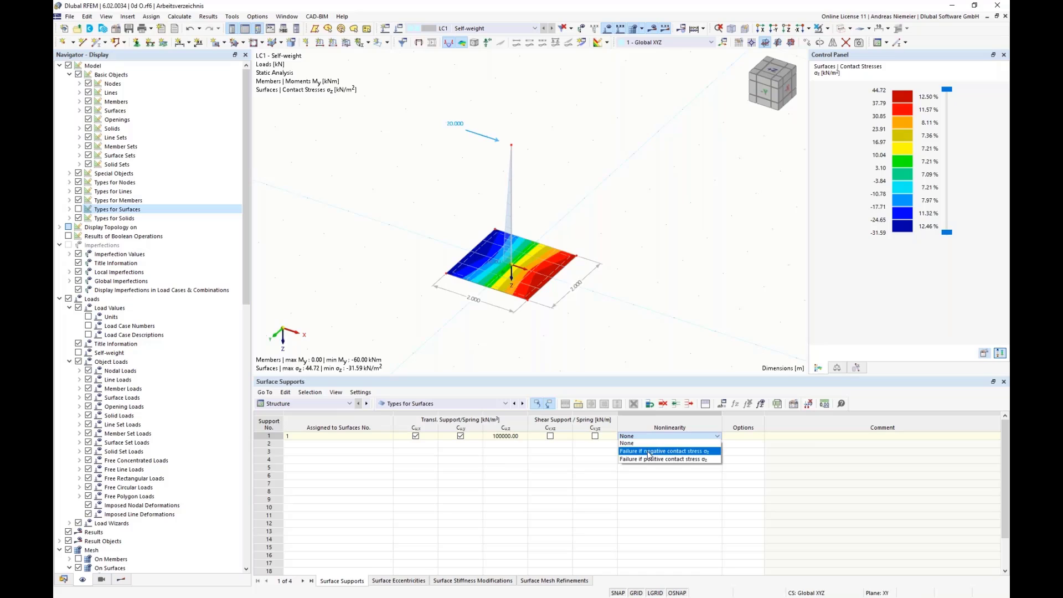
pyautogui.click(648, 451)
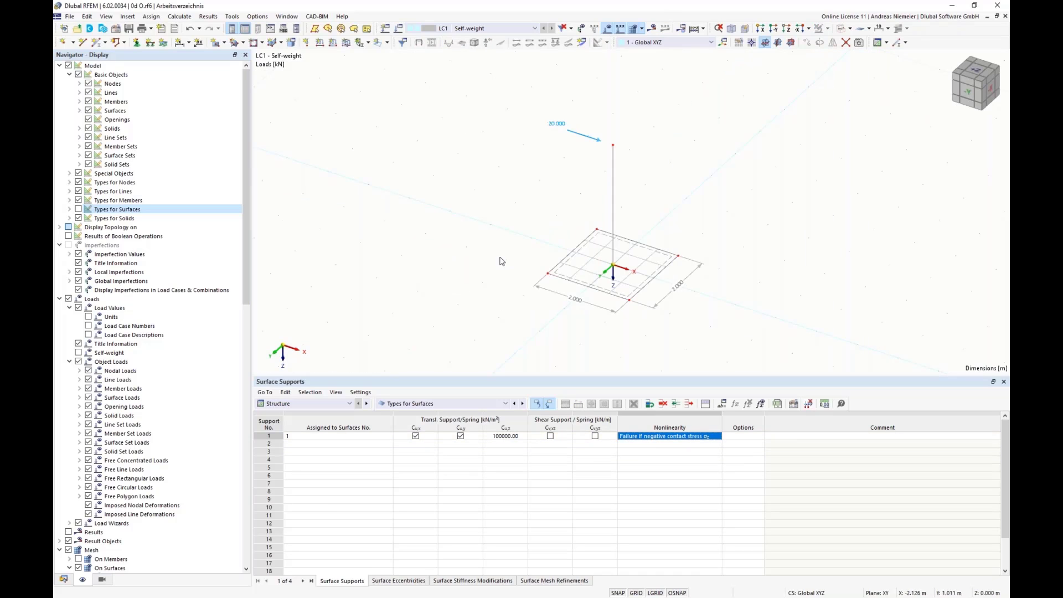
# Step: Recalculate load case LC1 with the nonlinear surface support and return to the model
pyautogui.click(652, 28)
pyautogui.click(574, 346)
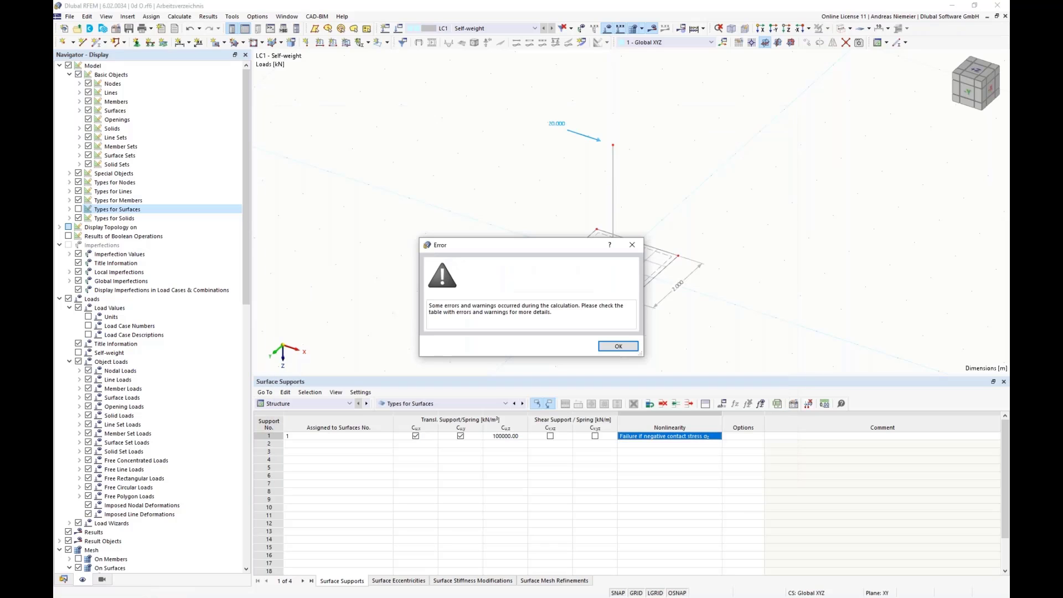
pyautogui.click(619, 346)
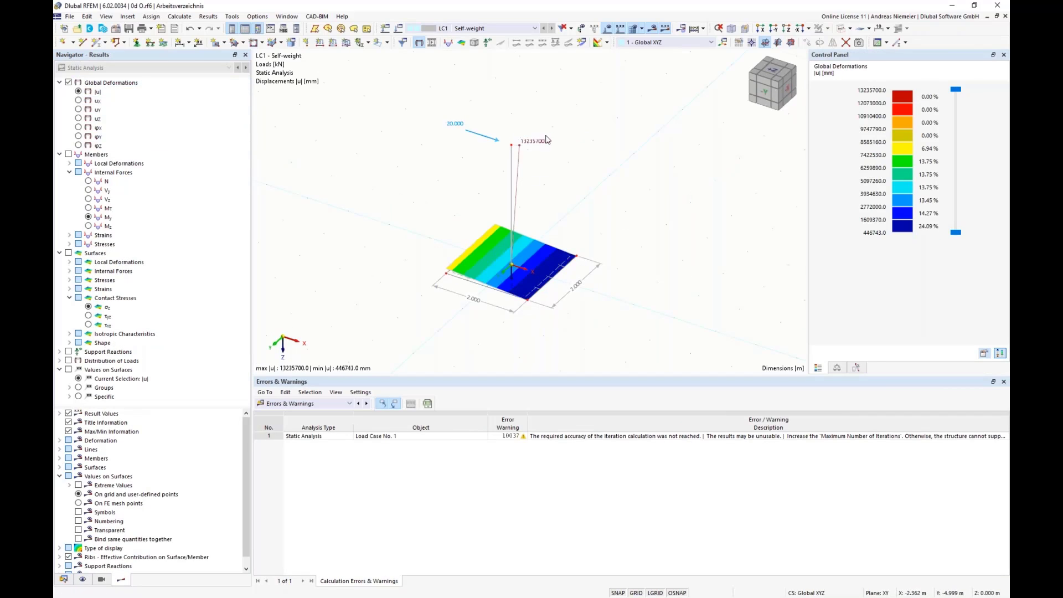
# Step: Examine the global deformations of the column and the uplifting base surface in the view against the Y-axis
pyautogui.click(767, 99)
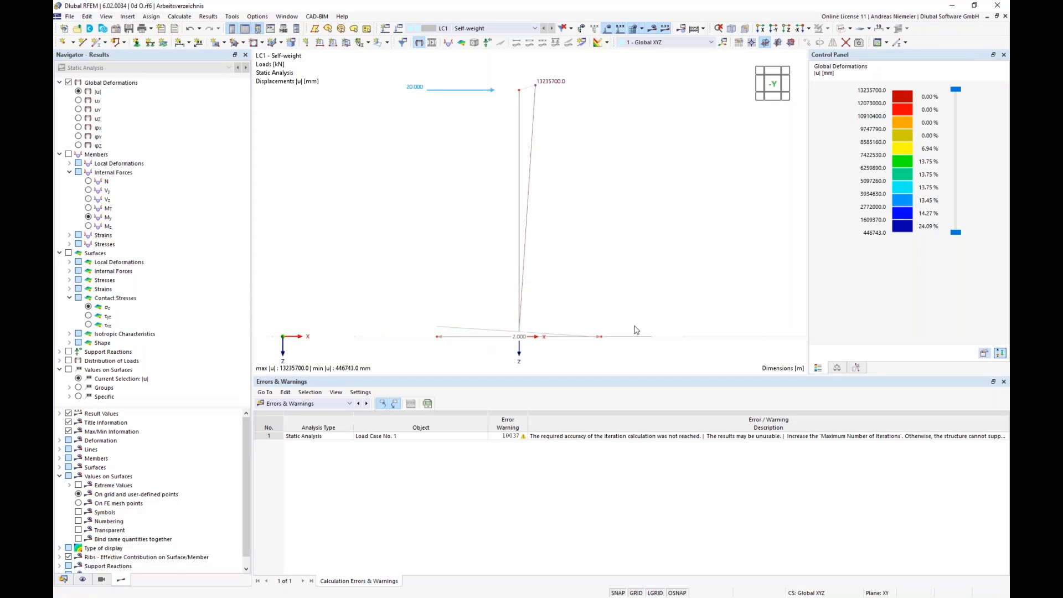
pyautogui.scroll(2, 441, 350)
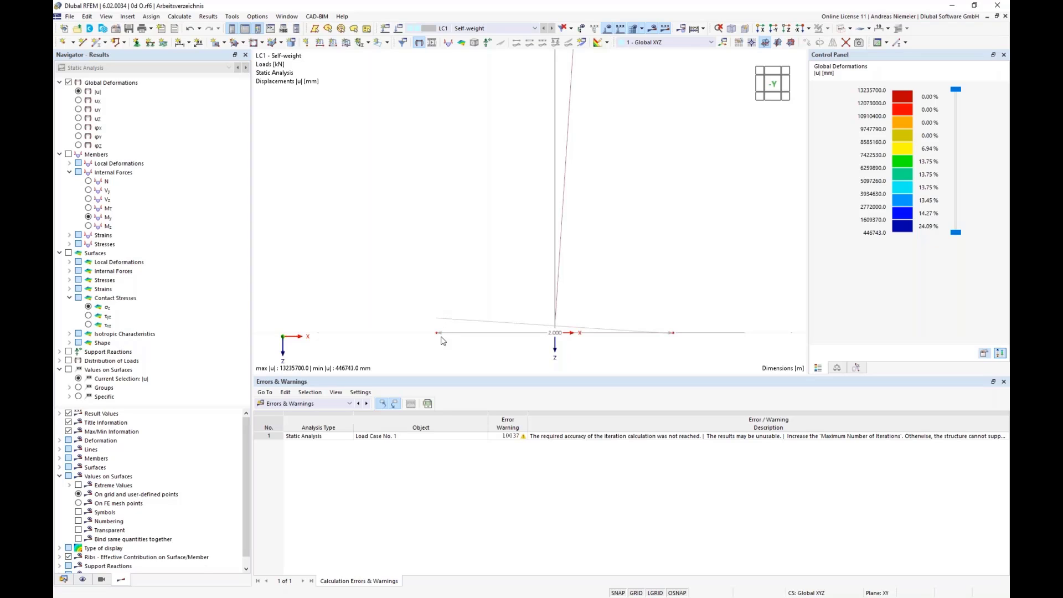
pyautogui.scroll(-1, 443, 351)
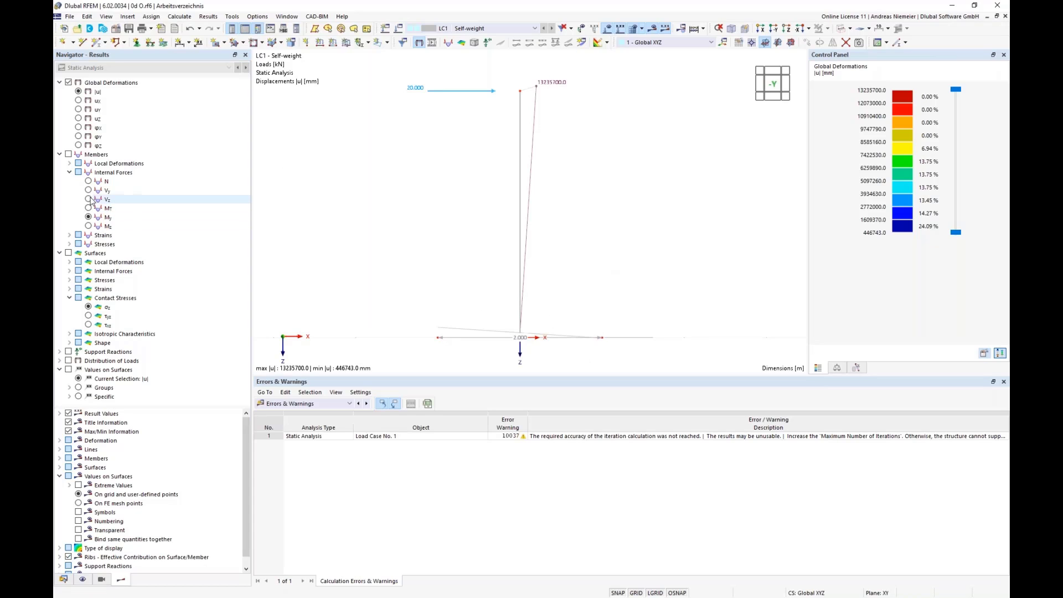
# Step: Display the member moments My instead of the global deformations, in the straight view against the Y-axis
pyautogui.click(90, 218)
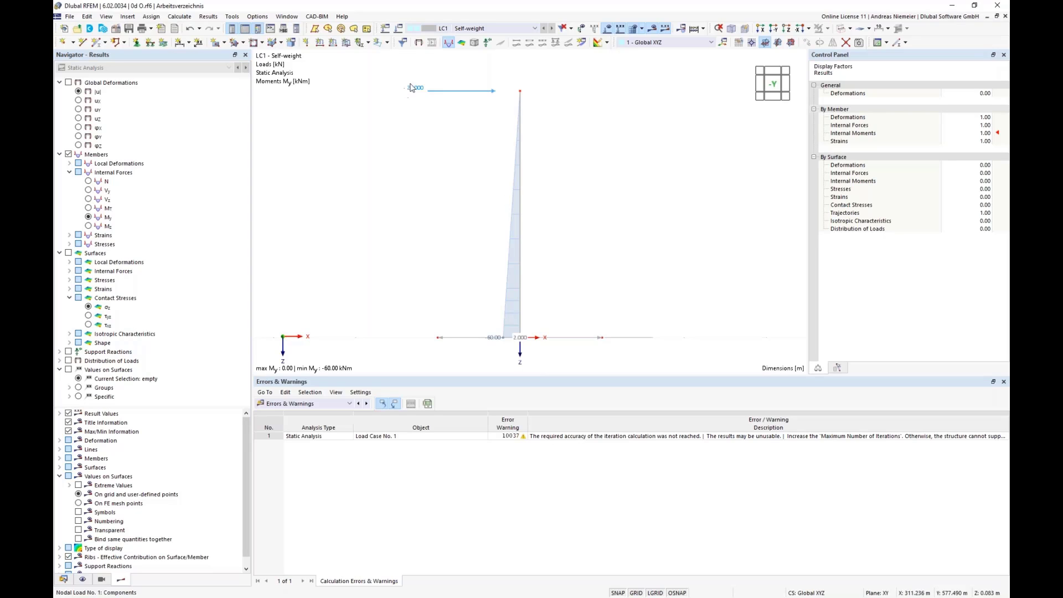
pyautogui.keyDown('ctrl'); pyautogui.moveTo(642, 239); pyautogui.dragTo(597, 278, button='middle'); pyautogui.keyUp('ctrl')
pyautogui.scroll(2, 430, 302)
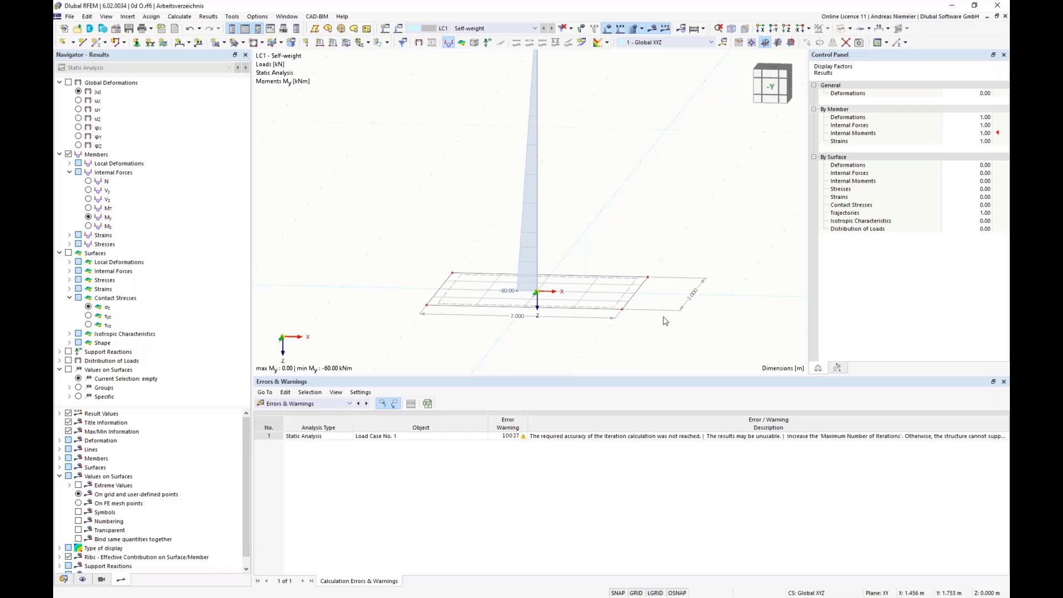
pyautogui.click(771, 87)
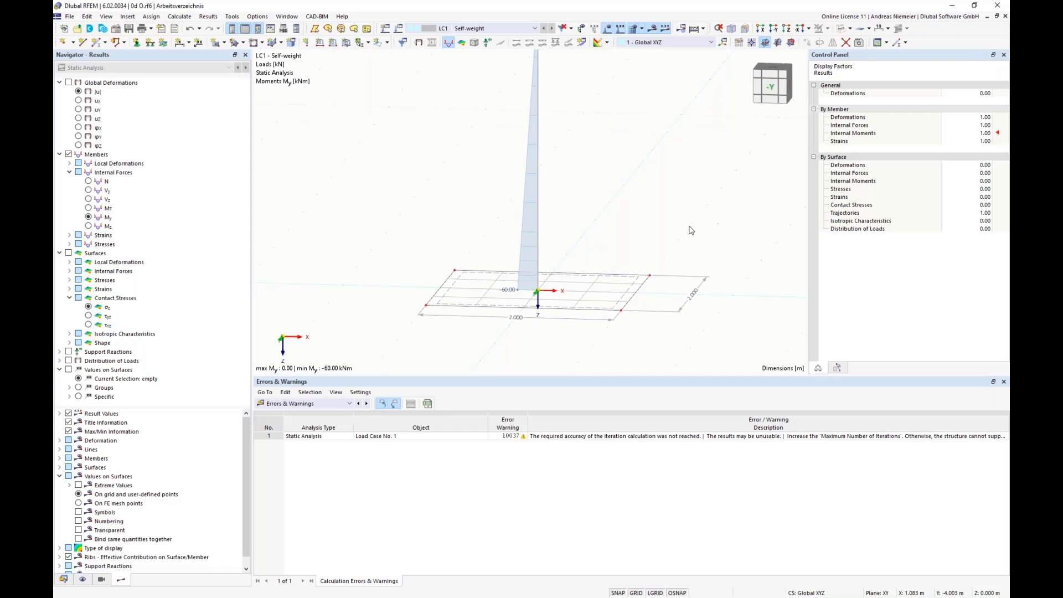
pyautogui.click(774, 89)
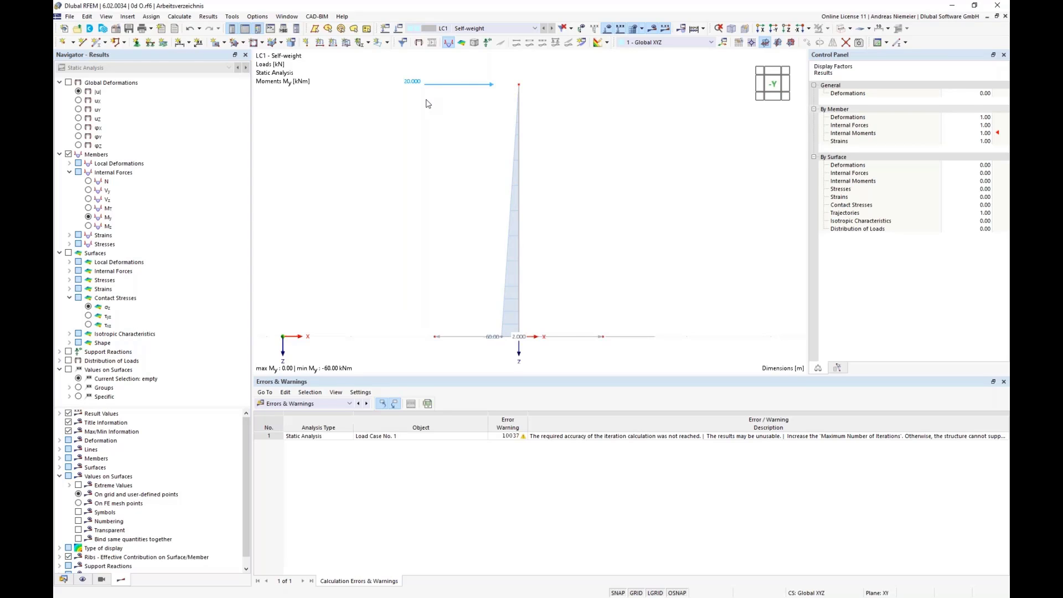
# Step: Capture an image of the column with its top load, moment diagram and base, about 554 x 616 px
pyautogui.press('Print')
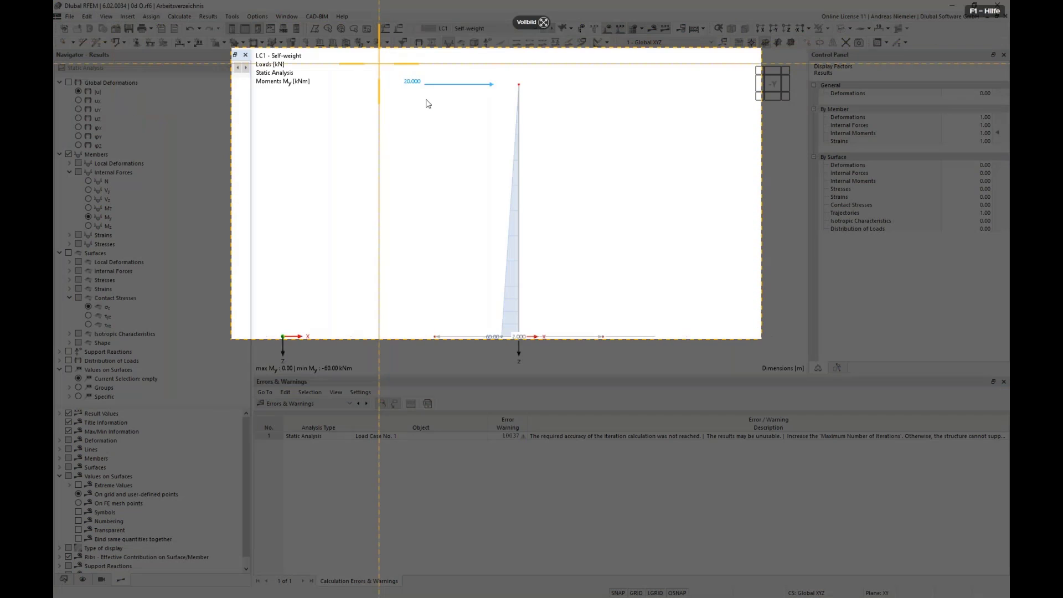
pyautogui.moveTo(379, 63); pyautogui.dragTo(656, 372)
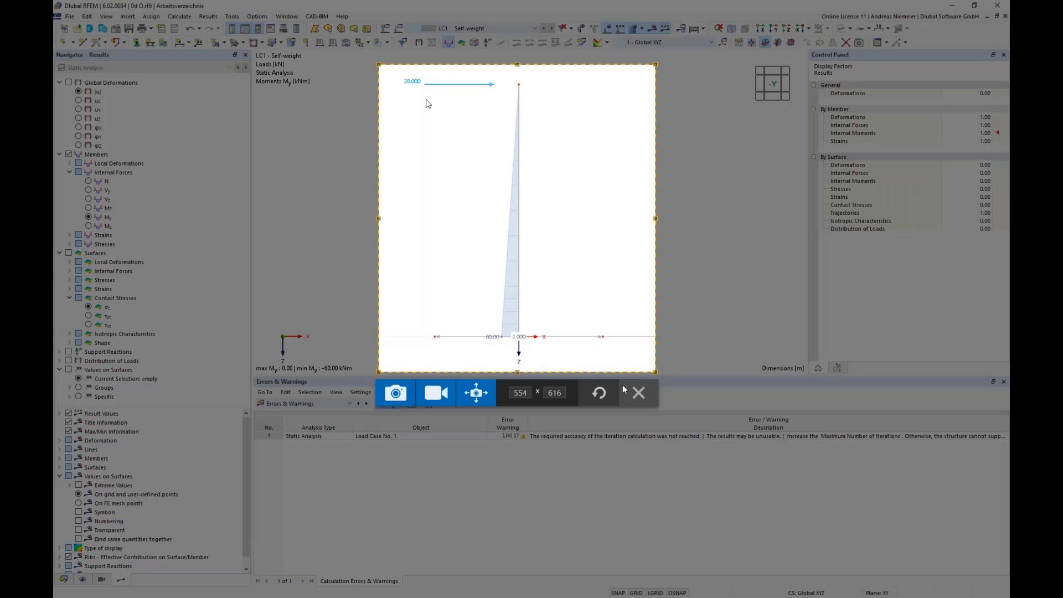
pyautogui.click(394, 393)
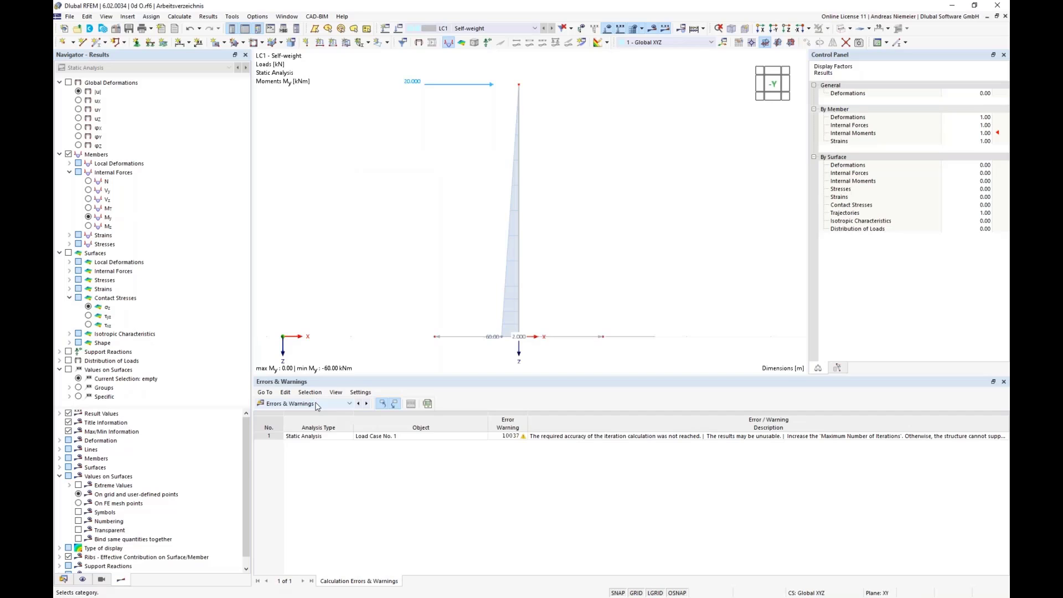
# Step: Show the summary table of the calculation results
pyautogui.click(318, 404)
pyautogui.click(314, 469)
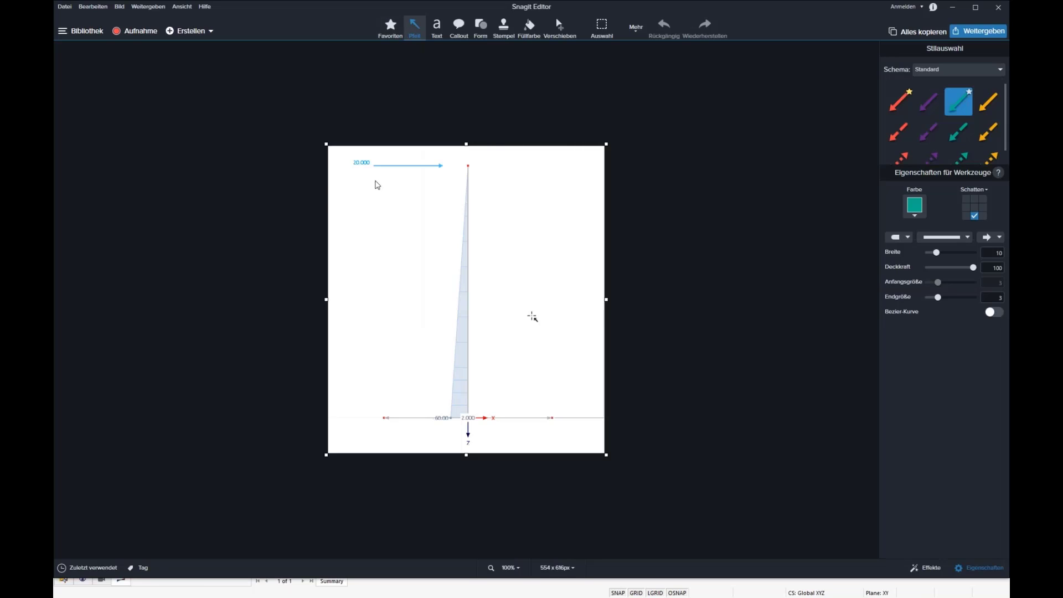
# Step: In Snagit Editor, draw a purple downward and a red upward arrow at the column base, plus a red downward arrow at the base surface's +X edge
pyautogui.click(929, 101)
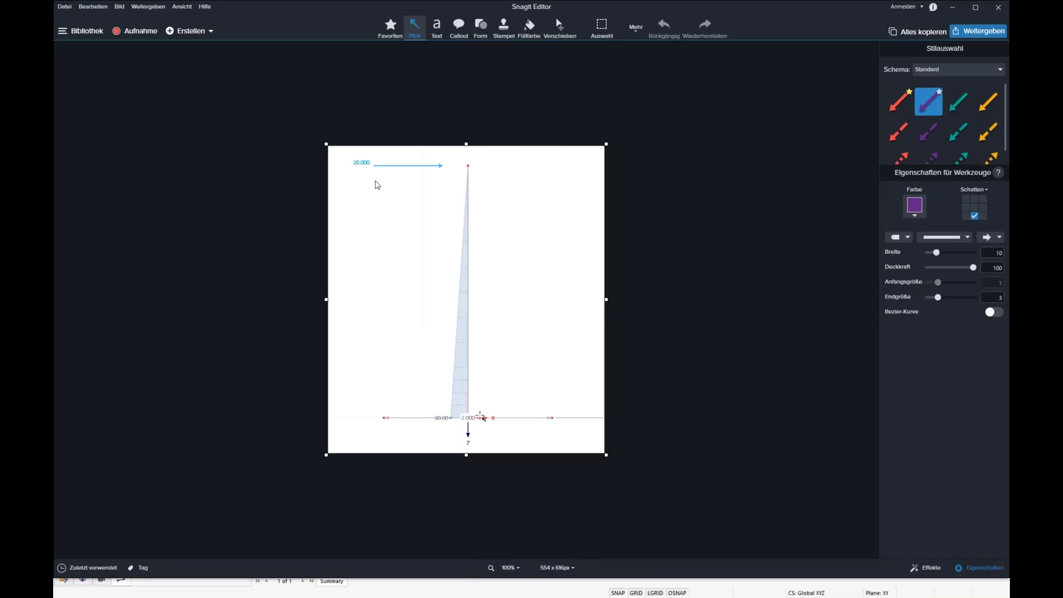
pyautogui.moveTo(468, 420); pyautogui.dragTo(467, 509)
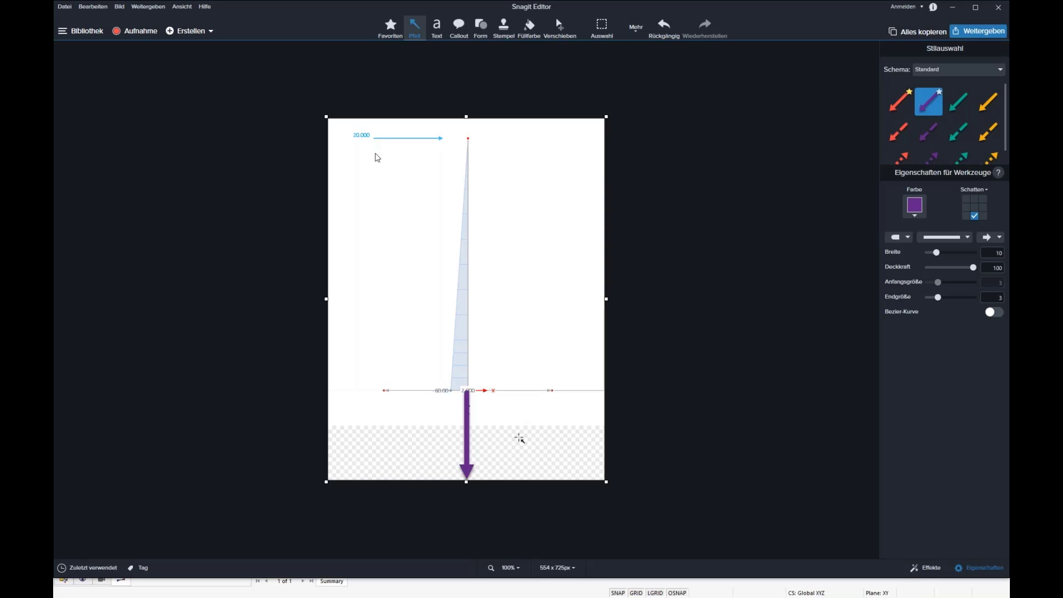
pyautogui.click(898, 106)
pyautogui.moveTo(552, 334); pyautogui.dragTo(552, 390)
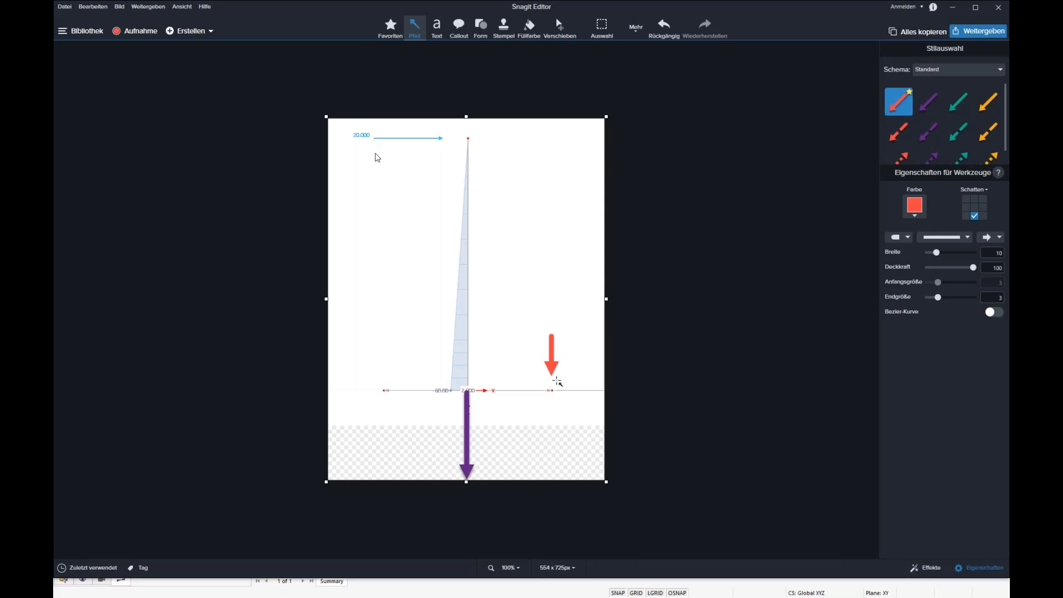
pyautogui.moveTo(465, 388); pyautogui.dragTo(467, 346)
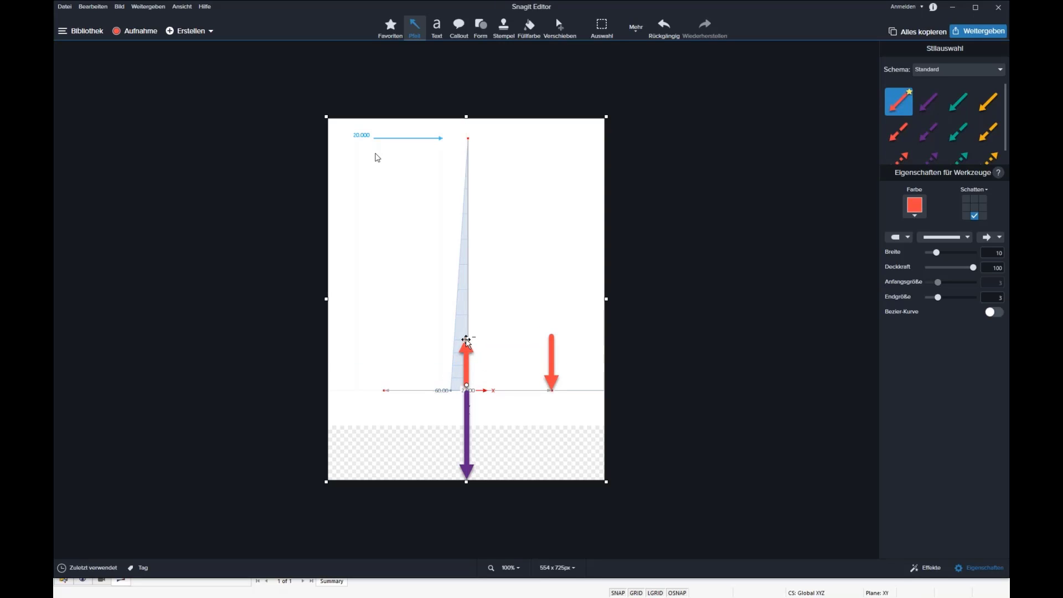
# Step: Nudge the two red arrows and the purple arrow so that they line up with the column axis and the base surface's edge
pyautogui.moveTo(552, 363)
pyautogui.mouseDown()
pyautogui.moveTo(553, 429)
pyautogui.moveTo(572, 319)
pyautogui.moveTo(559, 458)
pyautogui.moveTo(560, 336)
pyautogui.moveTo(558, 365)
pyautogui.mouseUp()
pyautogui.moveTo(468, 357); pyautogui.dragTo(470, 355)
pyautogui.click(465, 457)
pyautogui.moveTo(465, 454); pyautogui.dragTo(466, 451)
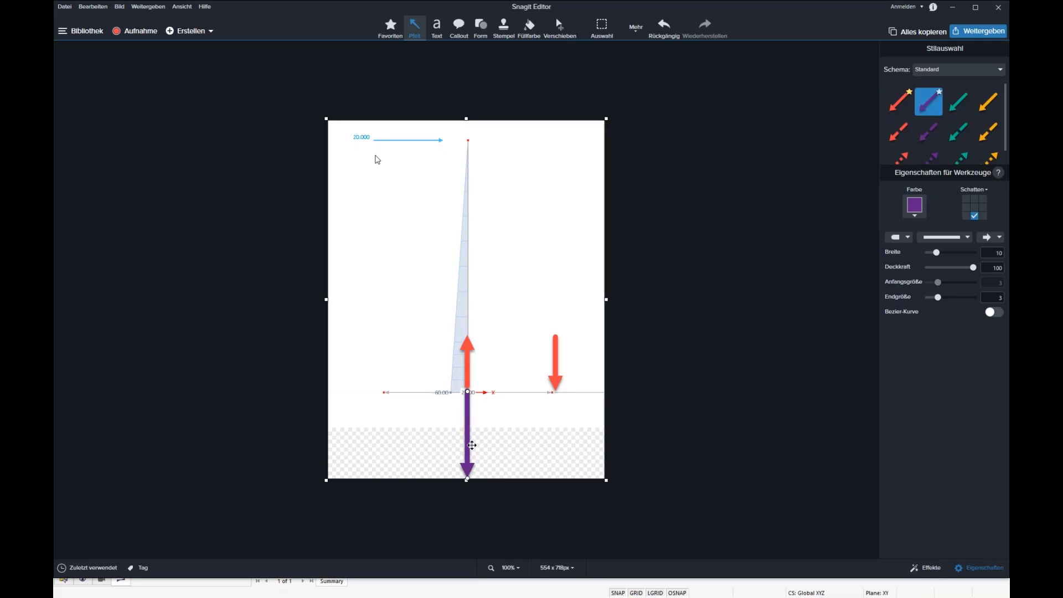
# Step: Lengthen both red arrows upward to about the length of the purple arrow
pyautogui.click(469, 343)
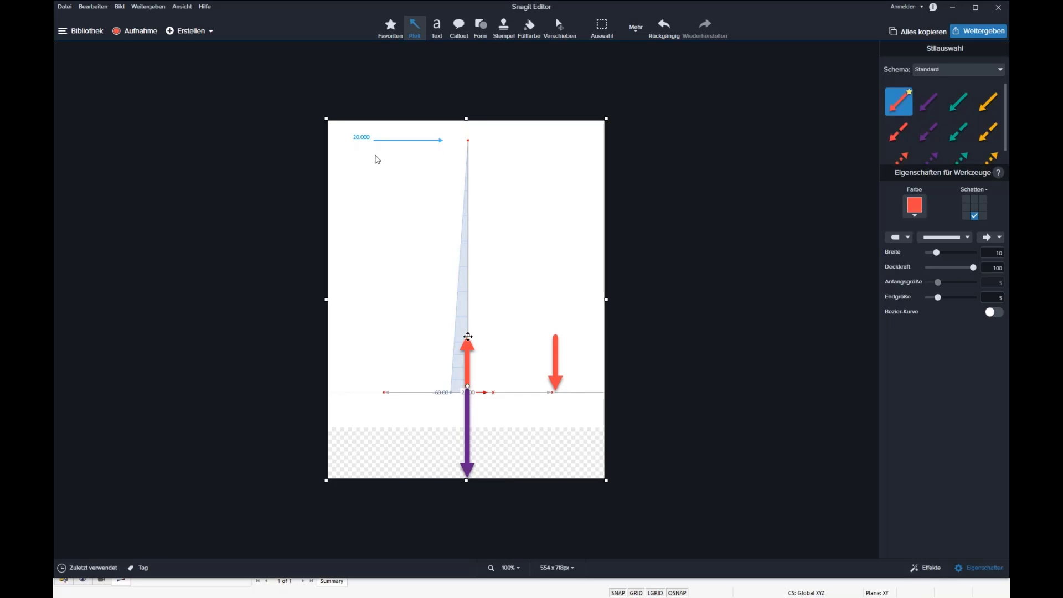
pyautogui.moveTo(468, 336); pyautogui.dragTo(468, 297)
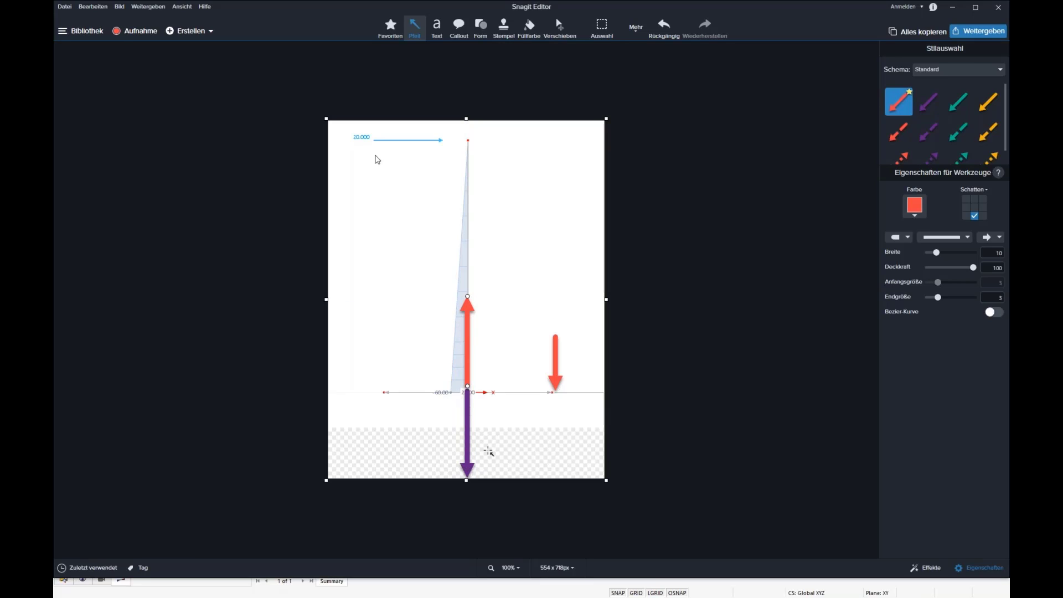
pyautogui.click(555, 346)
pyautogui.moveTo(555, 337); pyautogui.dragTo(555, 299)
# Step: Draw a horizontal teal double-headed arrow spanning the distance between the two red arrows
pyautogui.click(959, 101)
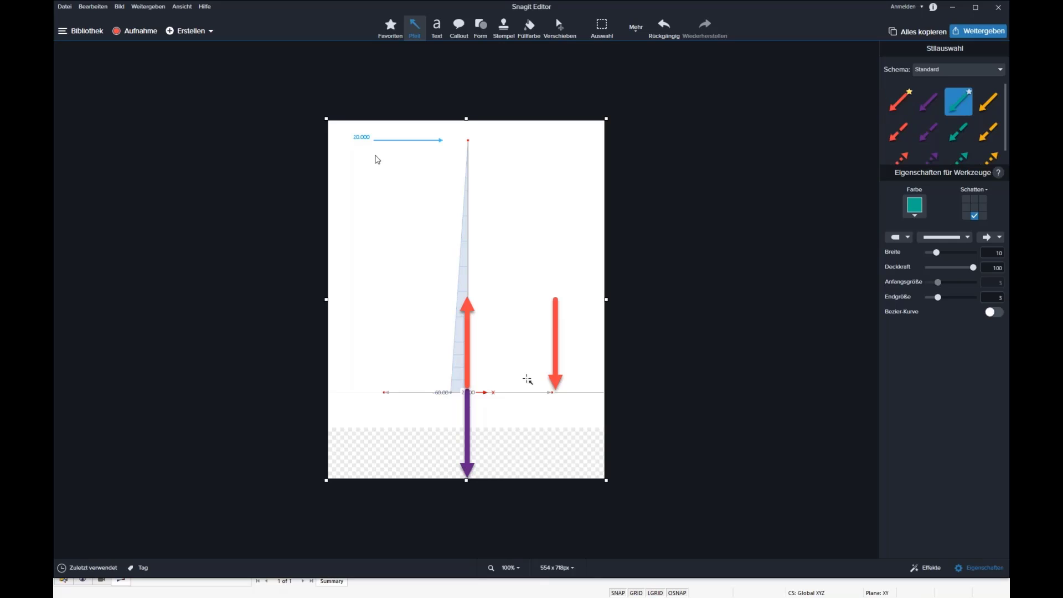
pyautogui.moveTo(489, 348); pyautogui.dragTo(555, 348)
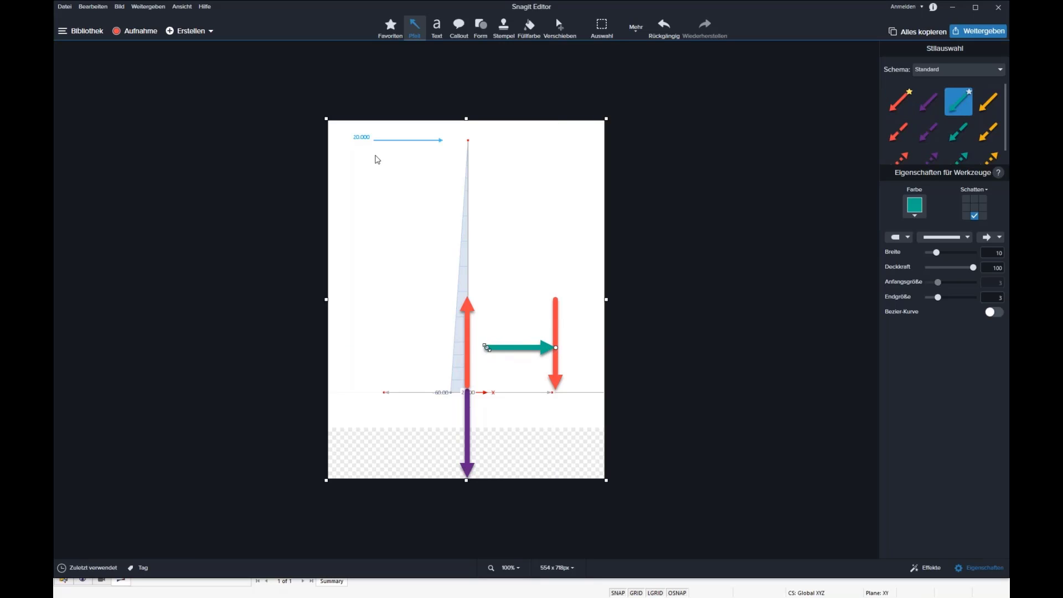
pyautogui.moveTo(487, 348); pyautogui.dragTo(475, 348)
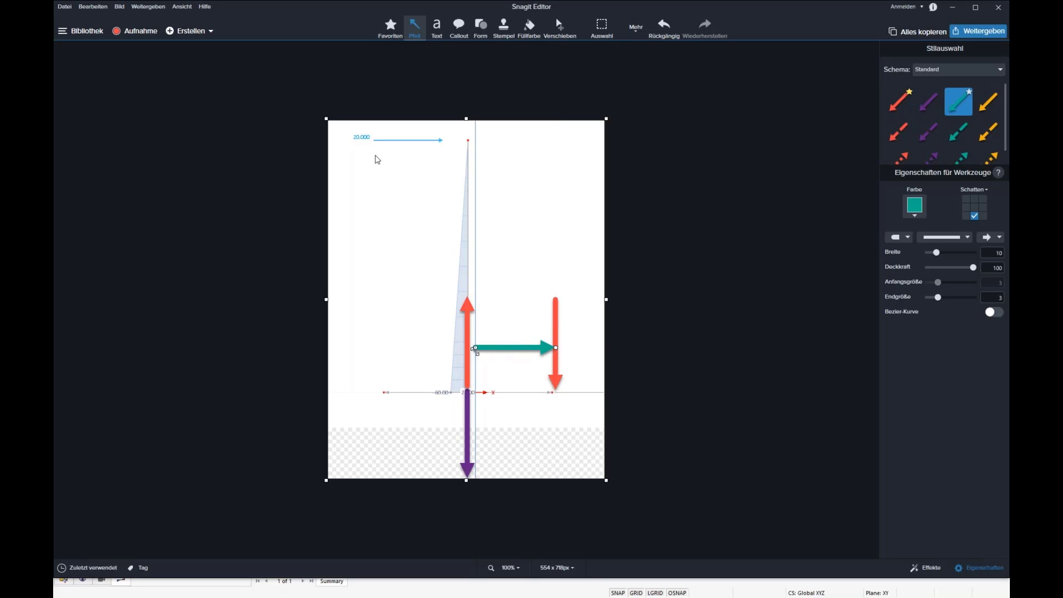
pyautogui.click(898, 237)
pyautogui.click(898, 259)
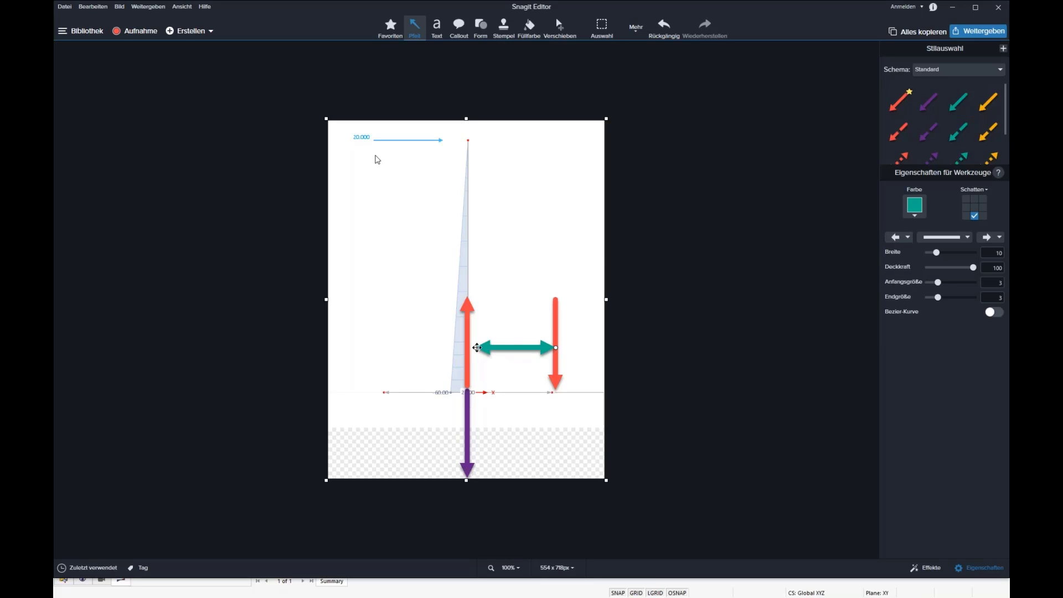
pyautogui.moveTo(477, 347); pyautogui.dragTo(472, 348)
pyautogui.moveTo(503, 344)
pyautogui.mouseDown()
pyautogui.moveTo(509, 406)
pyautogui.moveTo(512, 349)
pyautogui.mouseUp()
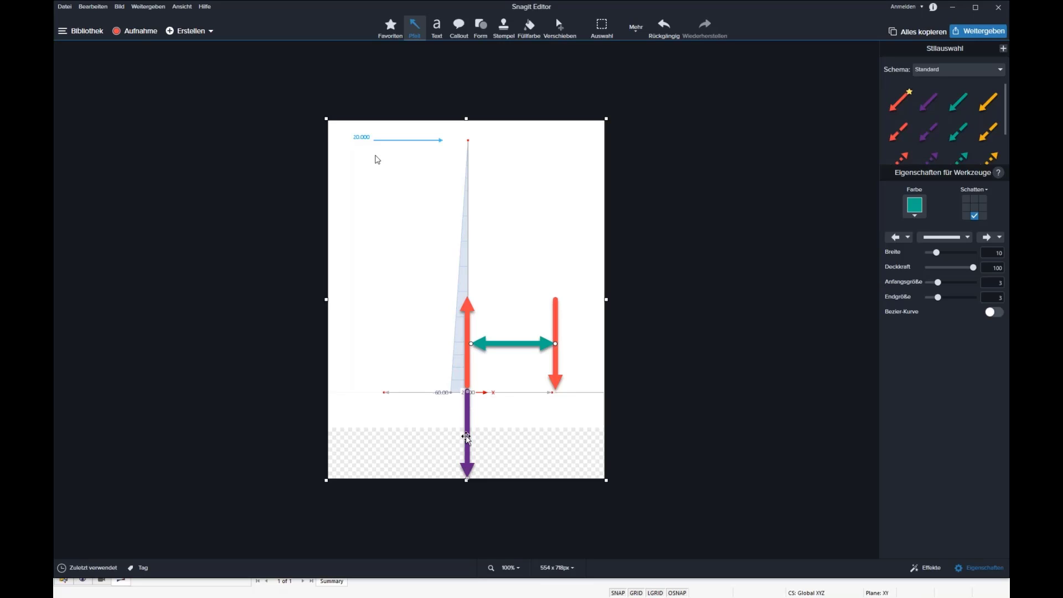
# Step: Widen the image canvas on the +X side to about 944 px and fill the transparent area with white
pyautogui.moveTo(607, 299); pyautogui.dragTo(798, 305)
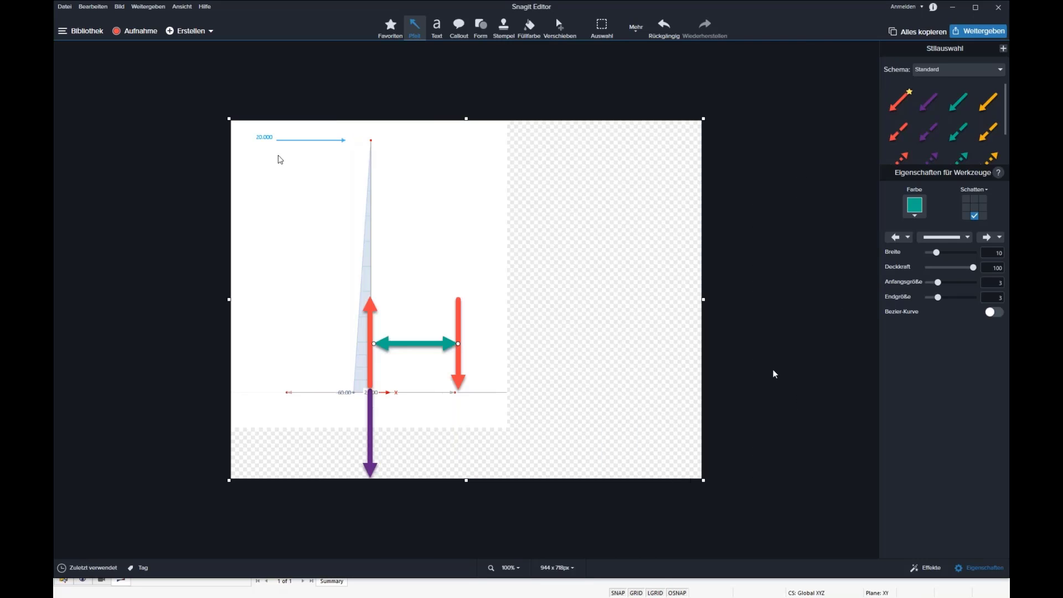
pyautogui.click(529, 26)
pyautogui.click(617, 259)
# Step: Nudge the teal double-headed arrow in the force sketch so that its inner tip meets the column axis
pyautogui.click(436, 25)
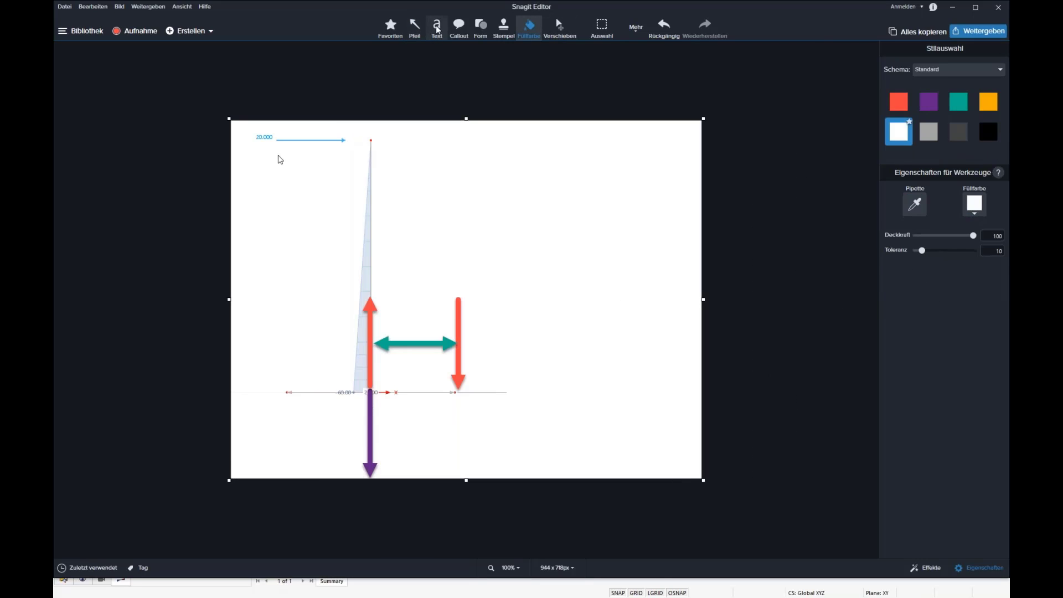
pyautogui.moveTo(503, 218); pyautogui.dragTo(650, 321)
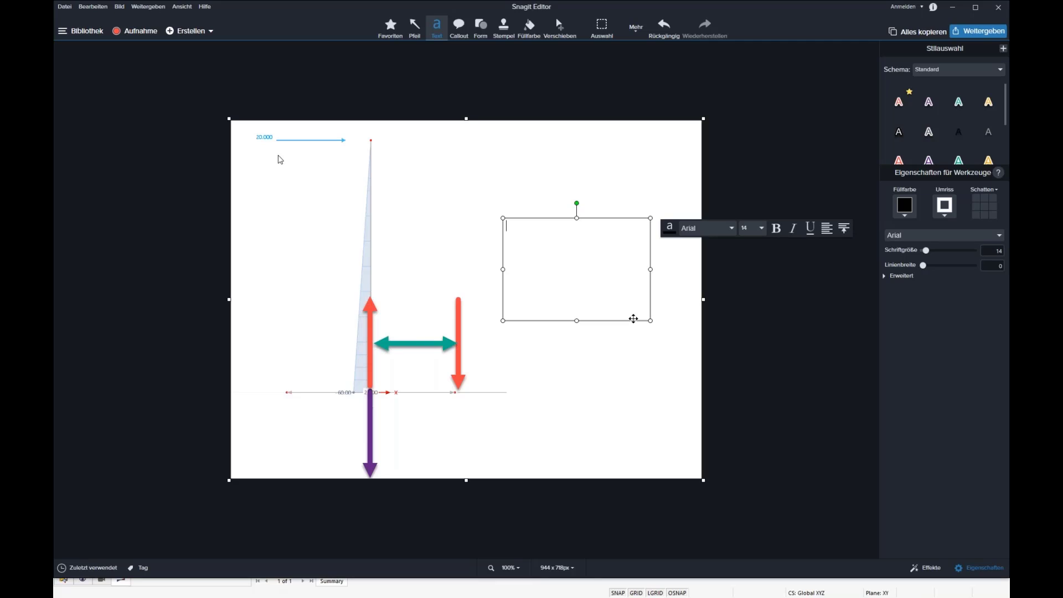
pyautogui.click(407, 342)
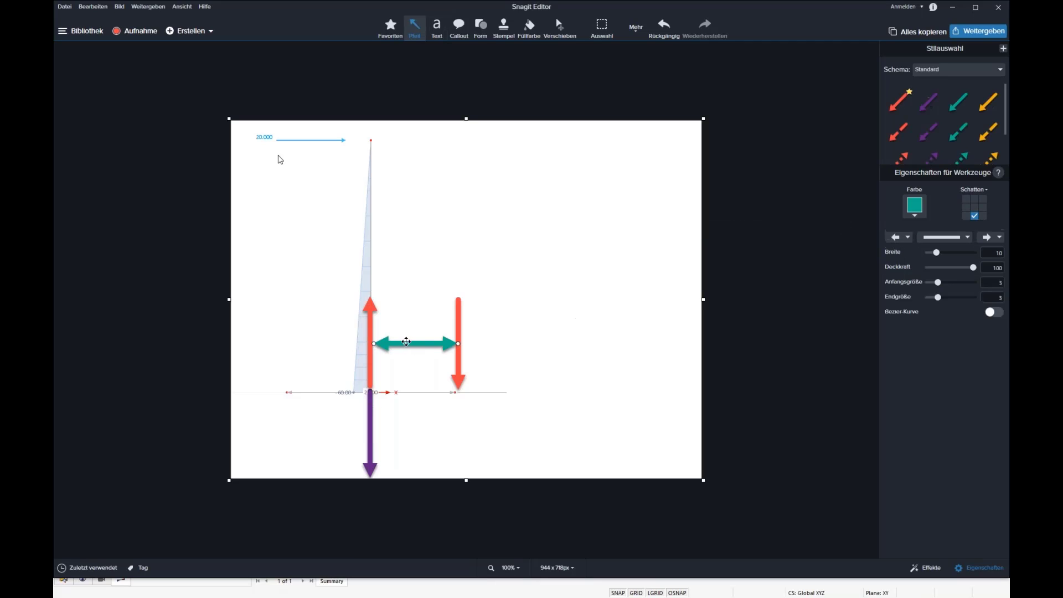
pyautogui.moveTo(407, 342); pyautogui.dragTo(409, 346)
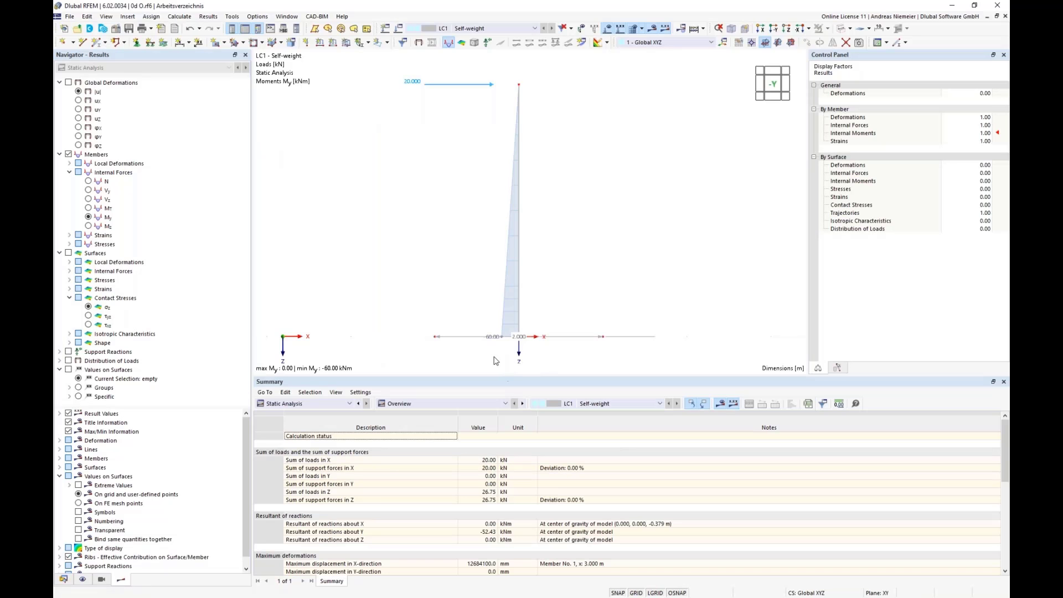
# Step: Switch to RFEM and capture a top-view screenshot of the square base surface, about 468 x 456 px
pyautogui.scroll(1, 636, 253)
pyautogui.scroll(2, 630, 277)
pyautogui.keyDown('ctrl'); pyautogui.moveTo(630, 277); pyautogui.dragTo(598, 275, button='middle'); pyautogui.keyUp('ctrl')
pyautogui.scroll(-2, 598, 275)
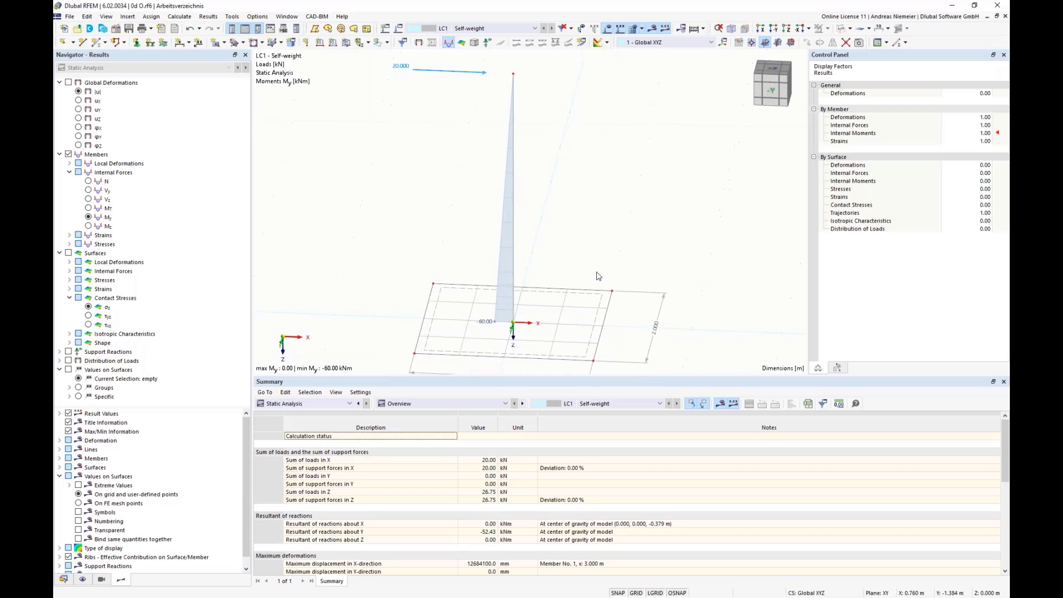
pyautogui.scroll(2, 515, 343)
pyautogui.moveTo(501, 366); pyautogui.dragTo(501, 310, button='middle')
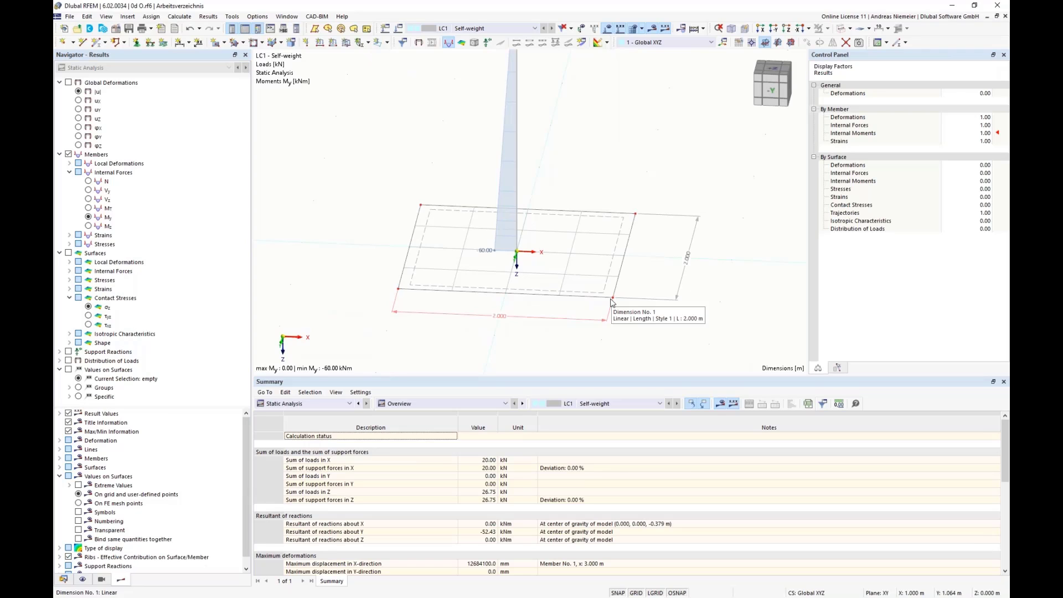
pyautogui.click(788, 29)
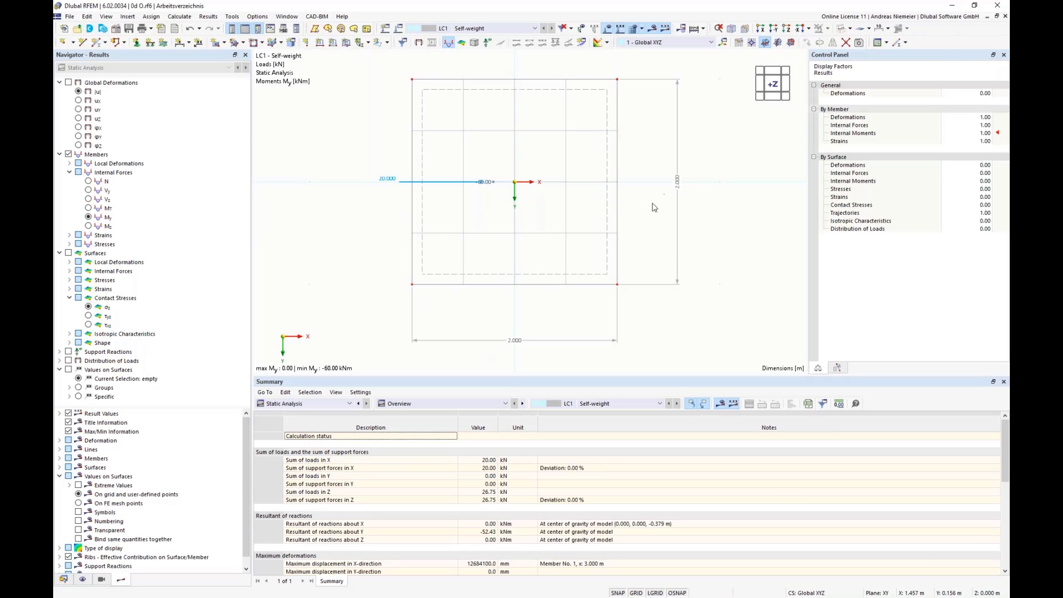
pyautogui.scroll(2, 535, 191)
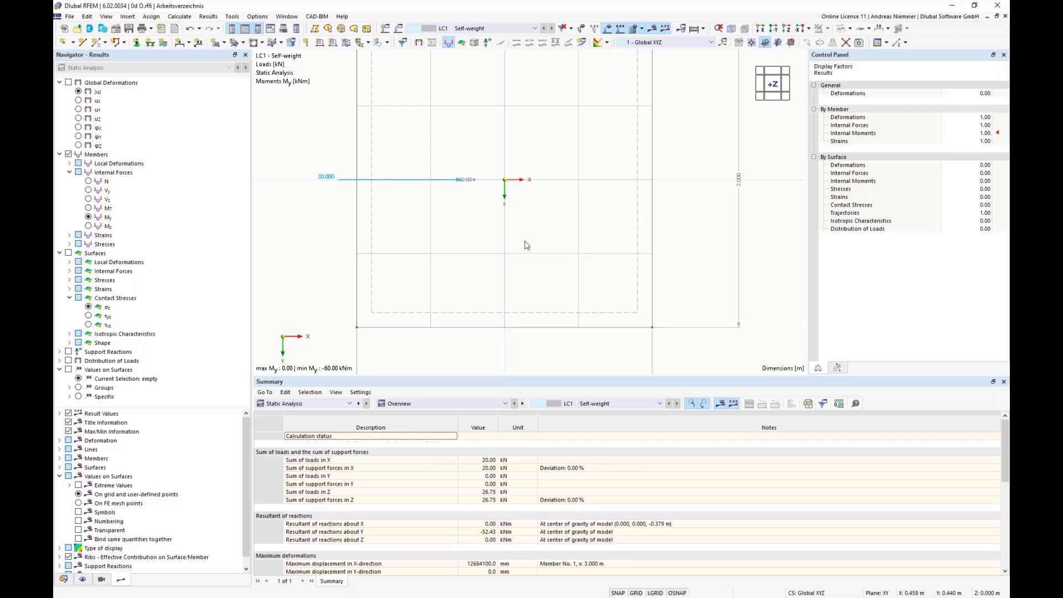
pyautogui.scroll(-1, 479, 246)
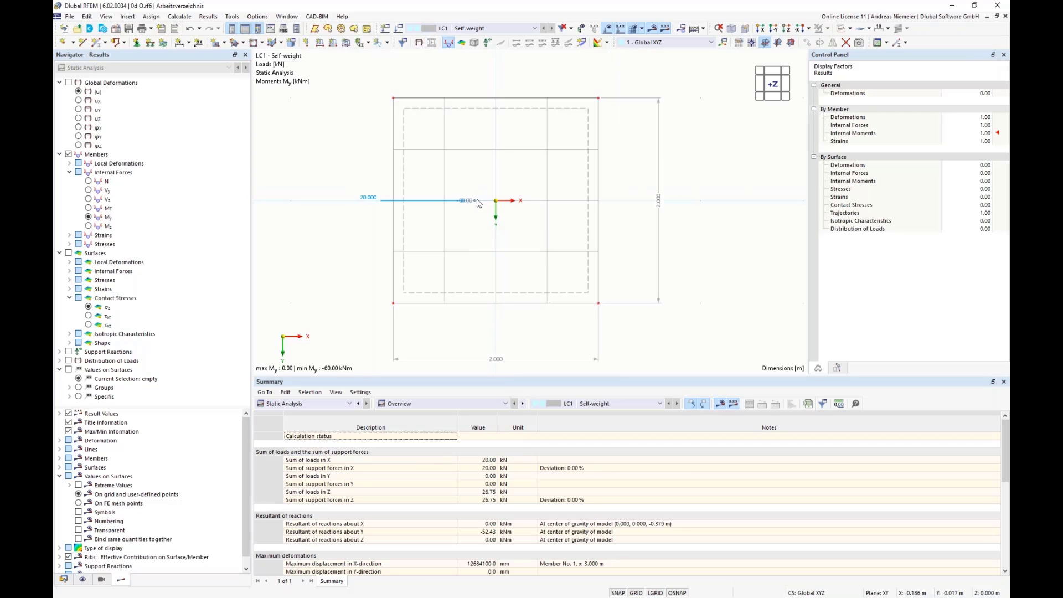
pyautogui.press('Print')
pyautogui.moveTo(380, 87); pyautogui.dragTo(609, 328)
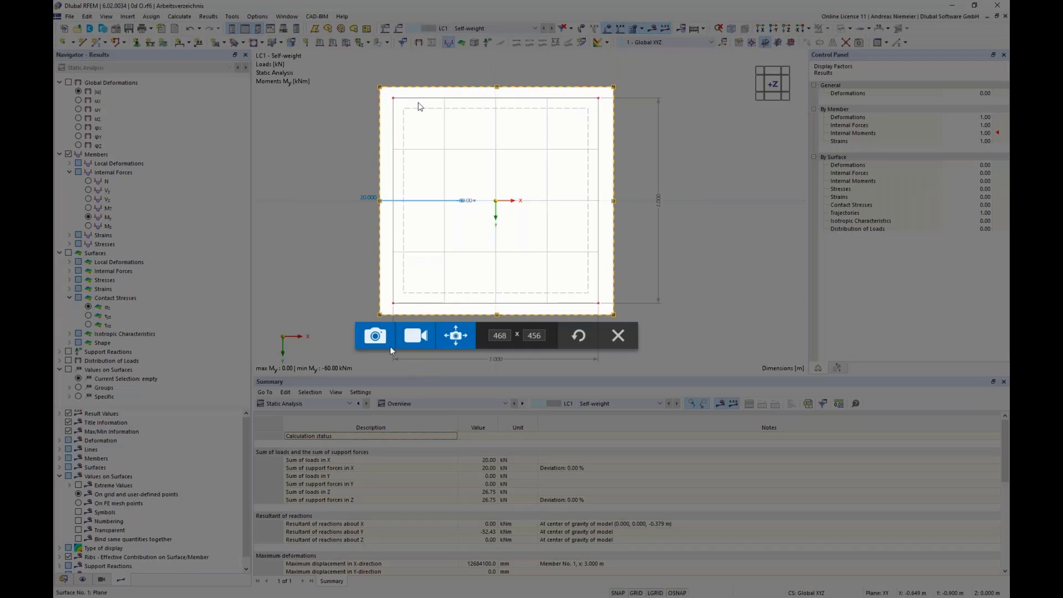
pyautogui.click(373, 337)
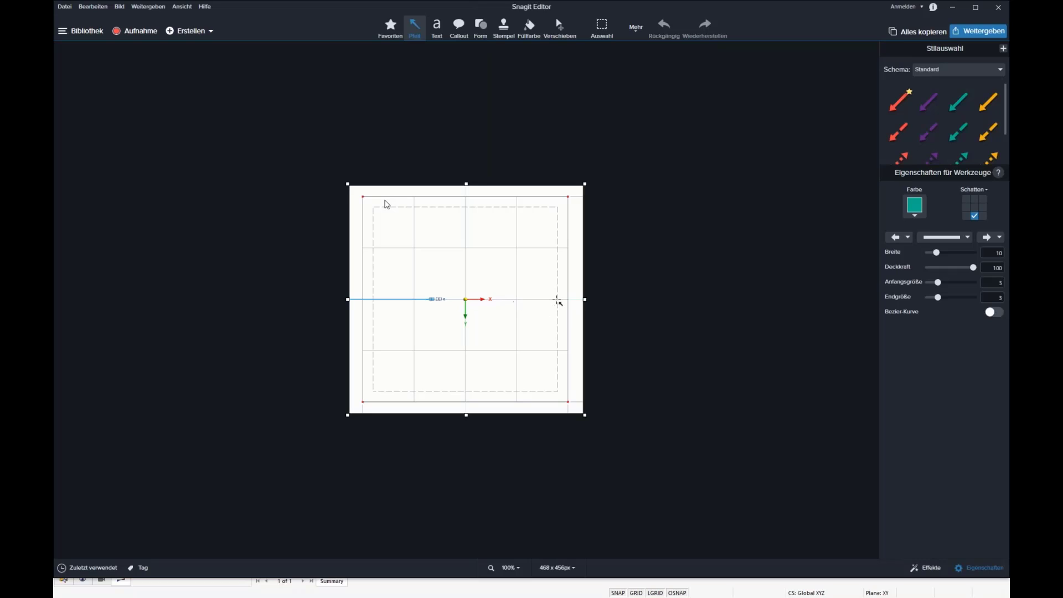
# Step: Remove the stray arrow from the new capture and reopen the annotated column sketch from the recent captures
pyautogui.moveTo(556, 281); pyautogui.dragTo(558, 283)
pyautogui.press('Delete')
pyautogui.click(83, 568)
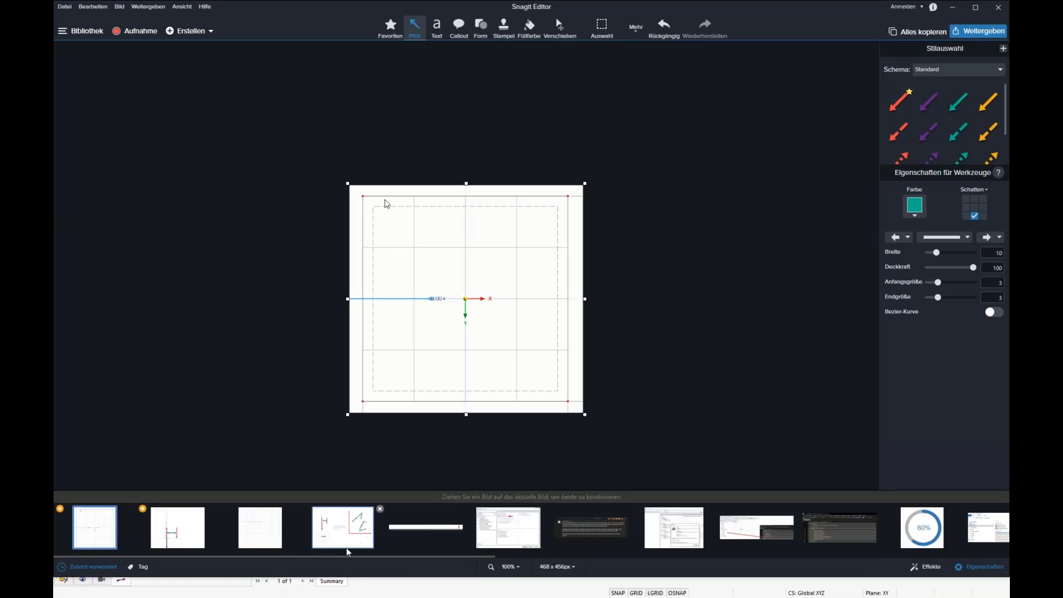
pyautogui.click(180, 540)
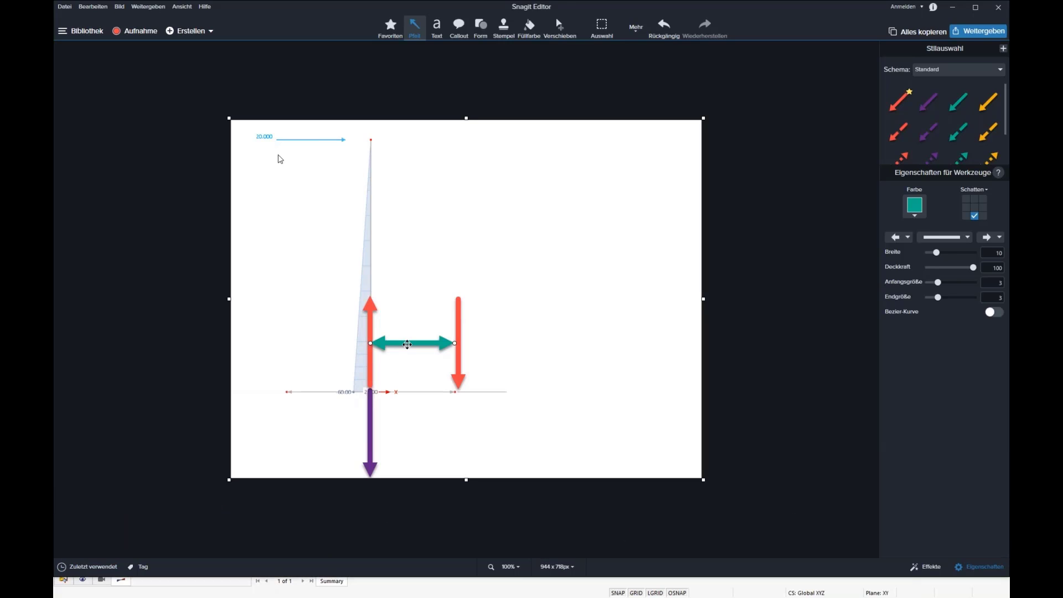
# Step: Paste the base plan beneath the purple arrow, scale it to match the elevation's base width and fill the transparent canvas area with white
pyautogui.hotkey('ctrl', 'v')
pyautogui.moveTo(358, 270)
pyautogui.mouseDown()
pyautogui.moveTo(321, 507)
pyautogui.moveTo(322, 427)
pyautogui.moveTo(345, 426)
pyautogui.mouseUp()
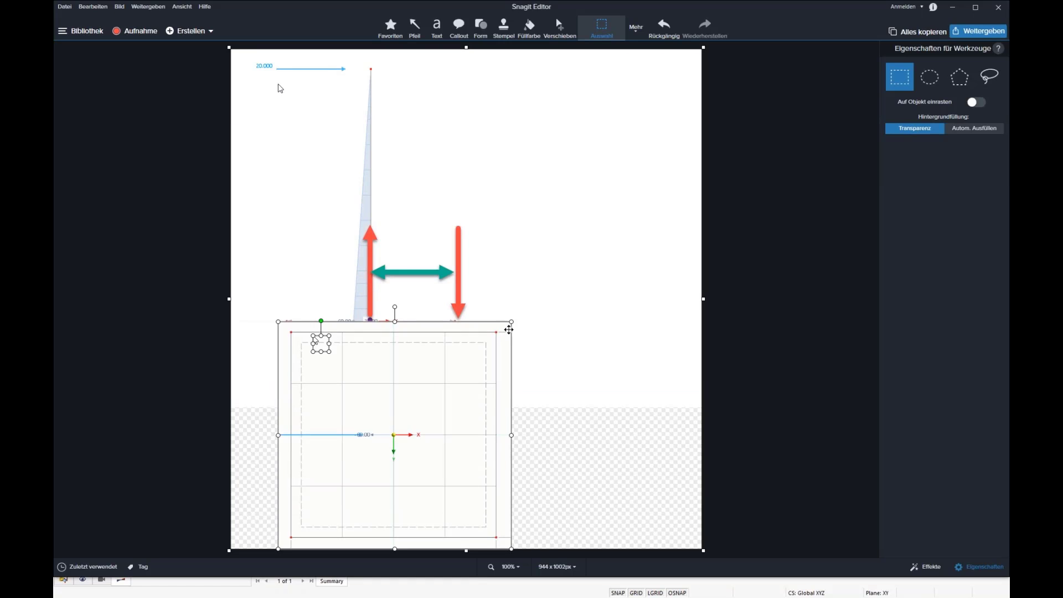
pyautogui.click(522, 334)
pyautogui.moveTo(507, 330); pyautogui.dragTo(463, 364)
pyautogui.moveTo(403, 425); pyautogui.dragTo(404, 459)
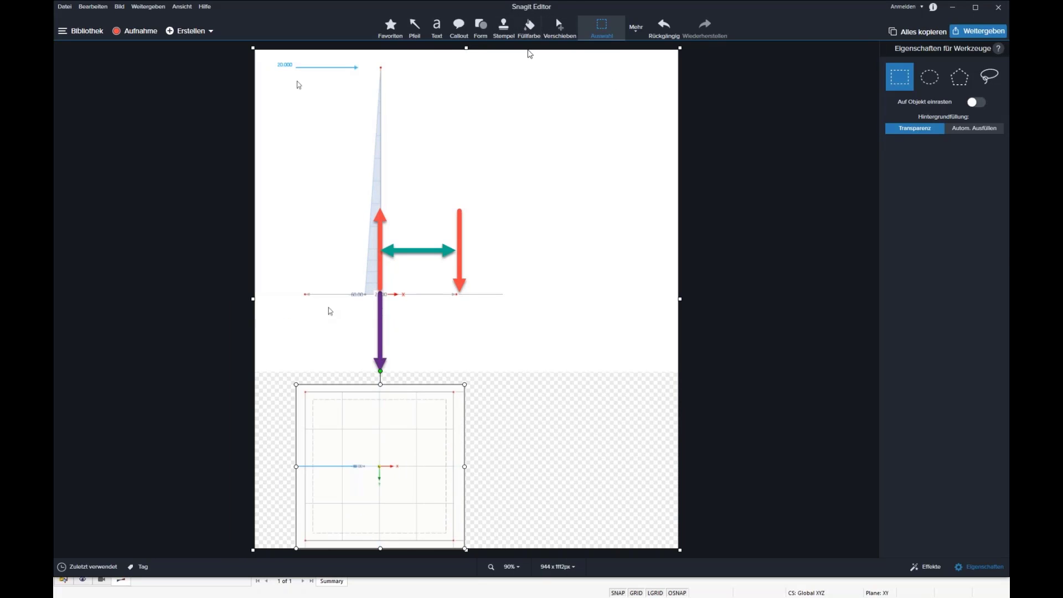
pyautogui.click(529, 28)
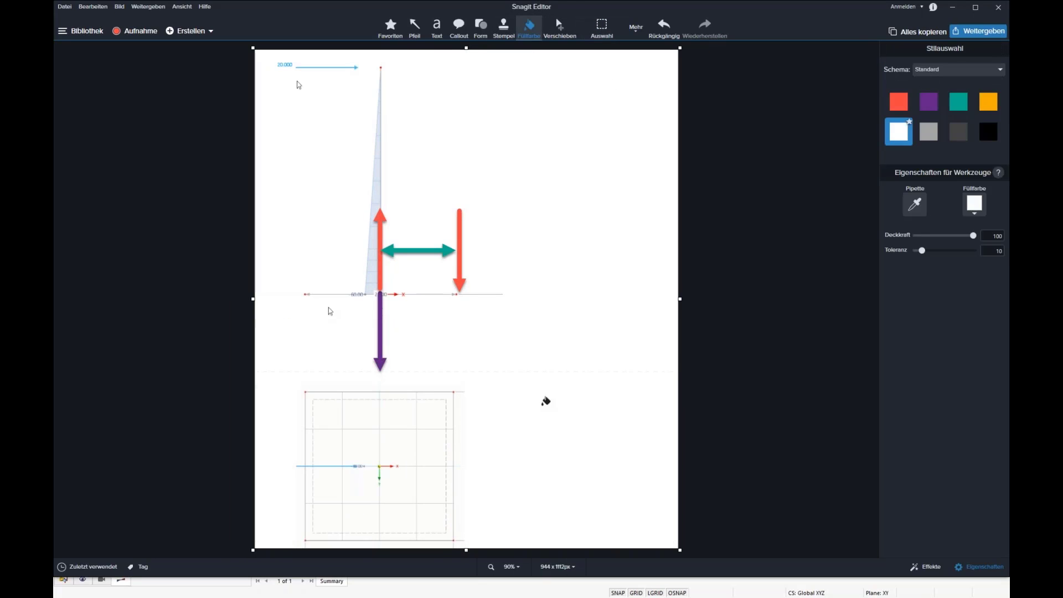
# Step: Copy the teal double-headed arrow onto the base plan, running from the column centre toward the +X edge
pyautogui.click(559, 35)
pyautogui.click(420, 251)
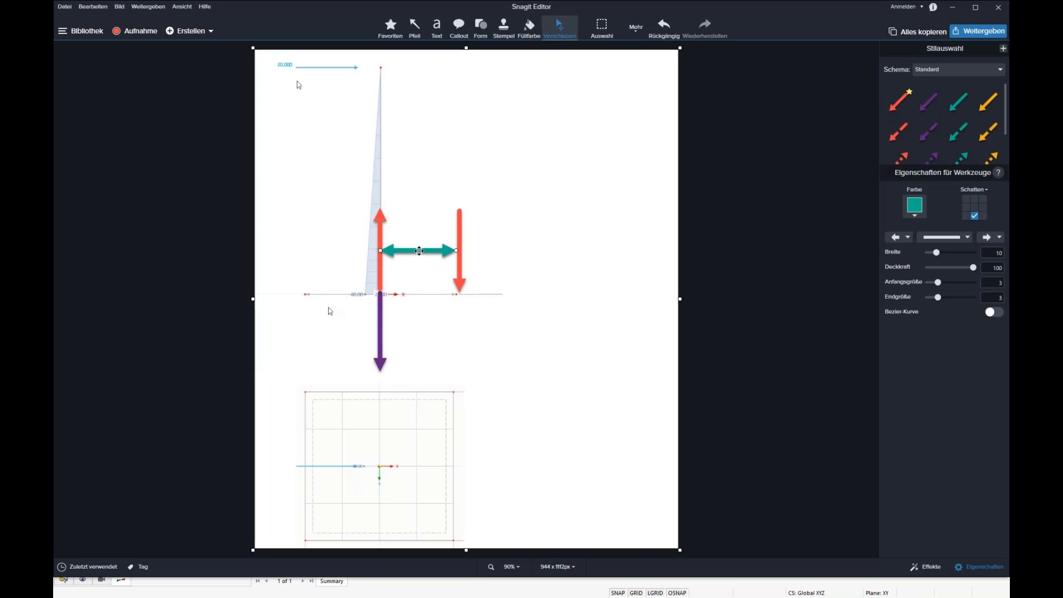
pyautogui.keyDown('ctrl'); pyautogui.moveTo(419, 251); pyautogui.dragTo(449, 468); pyautogui.keyUp('ctrl')
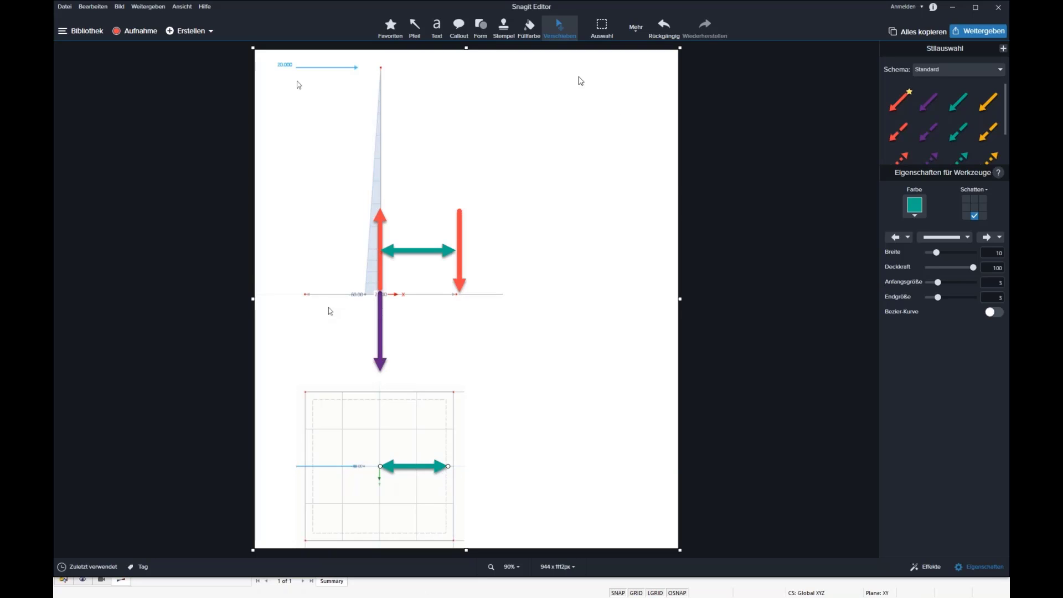
# Step: Add a text box beside the column reading "H = 0,5 m + 0,5 m (0,5 + 0,289) = 0,894 m" and widen it to fit
pyautogui.click(437, 26)
pyautogui.click(531, 196)
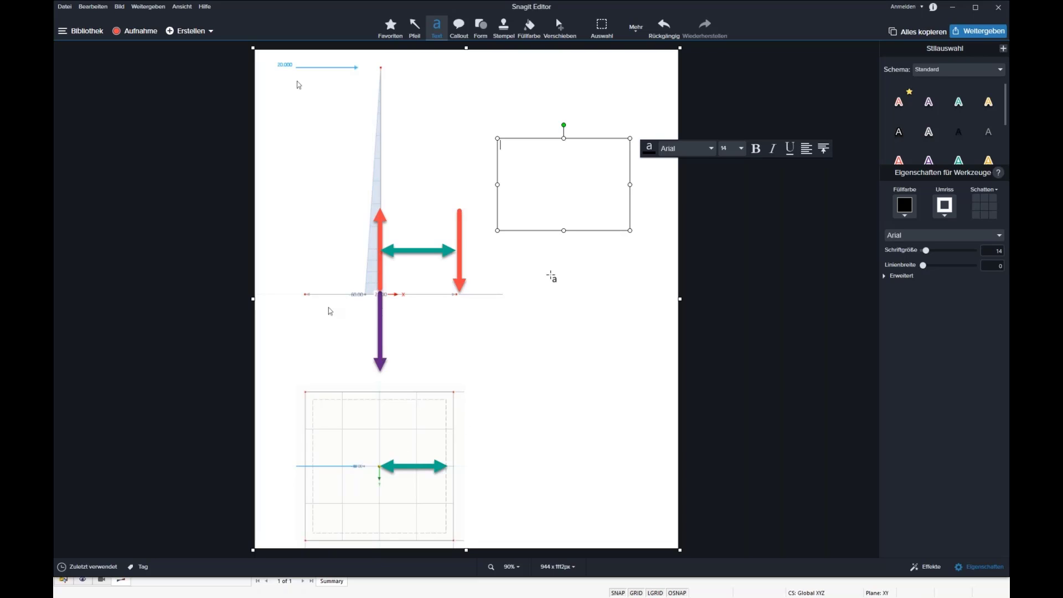
pyautogui.write('H =')
pyautogui.write('0,5')
pyautogui.write('0,289')
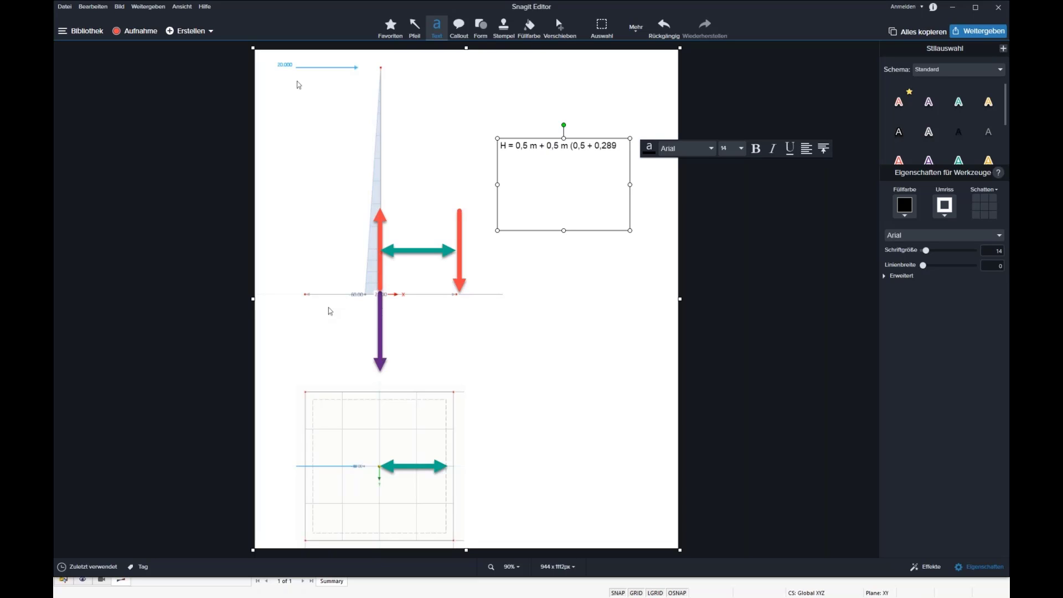
pyautogui.write(')')
pyautogui.write('= 0')
pyautogui.write(',894')
pyautogui.moveTo(631, 180); pyautogui.dragTo(670, 184)
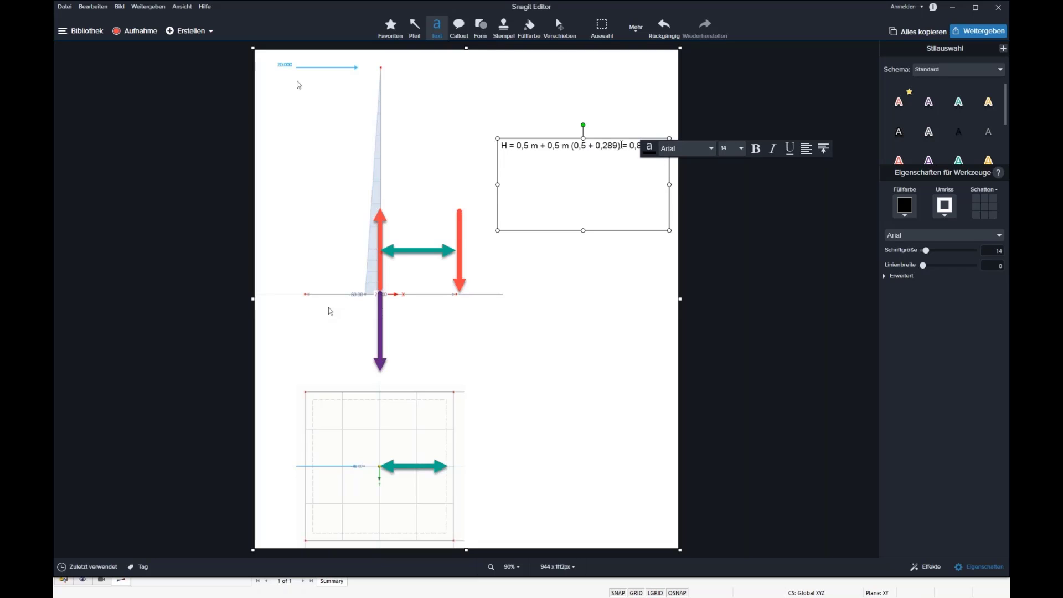
pyautogui.write('m')
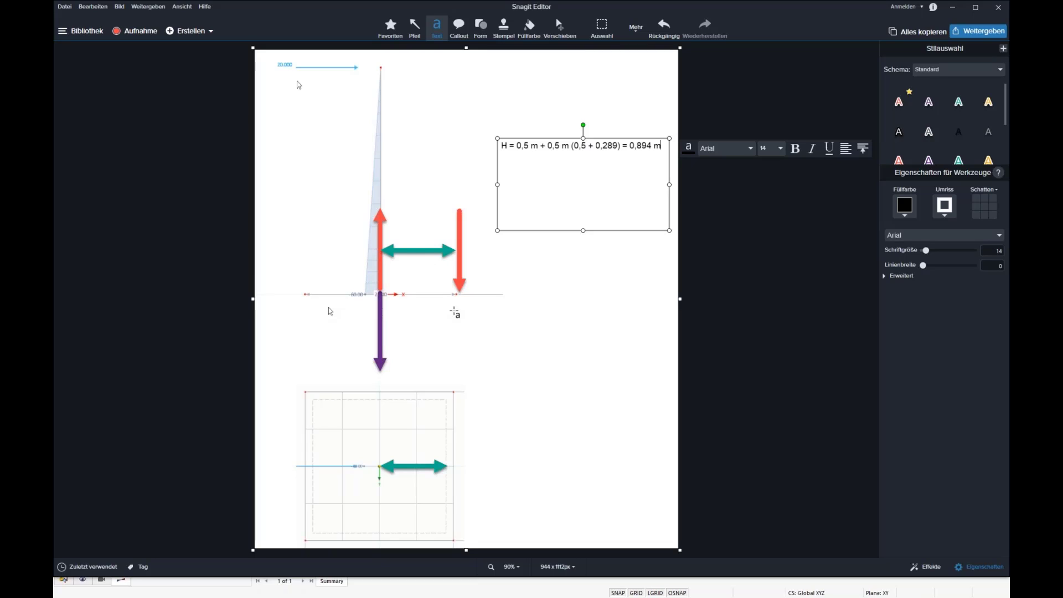
# Step: Add the equilibrium line "M / V = H = 0,894 m = (F * 3m) / 26,75 kN" and the result "F = 7,97 kN" to the text box
pyautogui.press('Return')
pyautogui.write('M / V = H = 0,894 m = (')
pyautogui.write('F * 3m)')
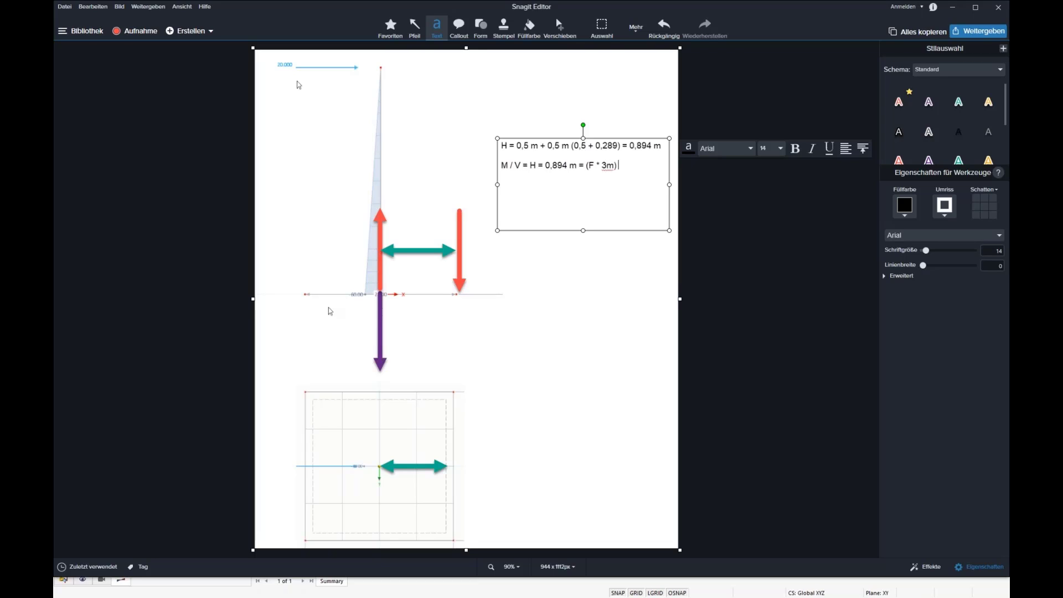
pyautogui.write(' / ')
pyautogui.write('26')
pyautogui.write(',75')
pyautogui.write(' kN  ')
pyautogui.write('F')
pyautogui.write(' =')
pyautogui.write(' 7,')
pyautogui.write('97 kN')
pyautogui.click(661, 291)
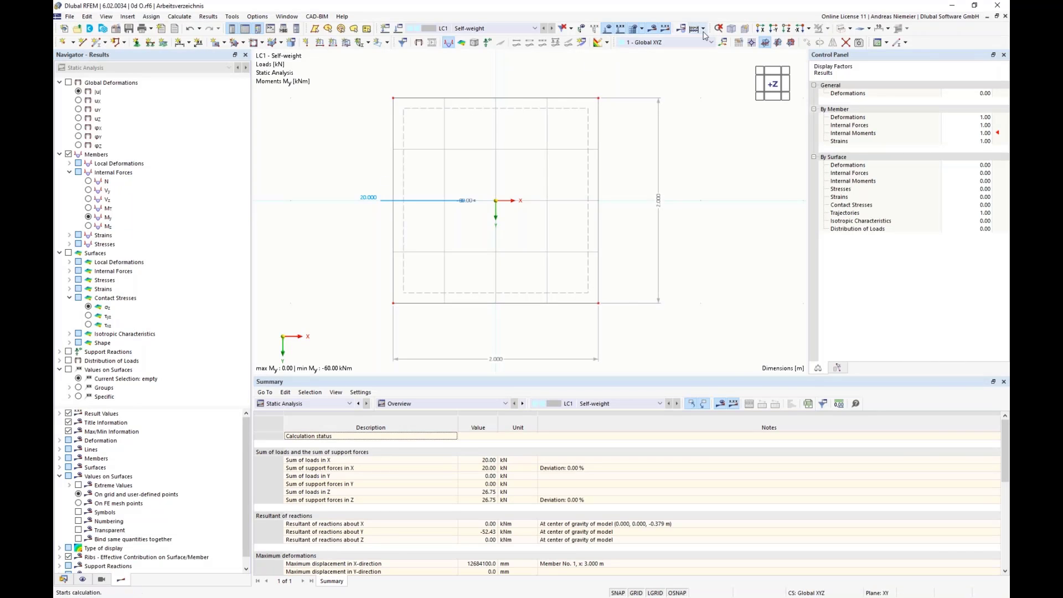
# Step: In RFEM, set the Fx force of the nodal load at the column top to 7.9 kN
pyautogui.click(704, 32)
pyautogui.doubleClick(480, 94)
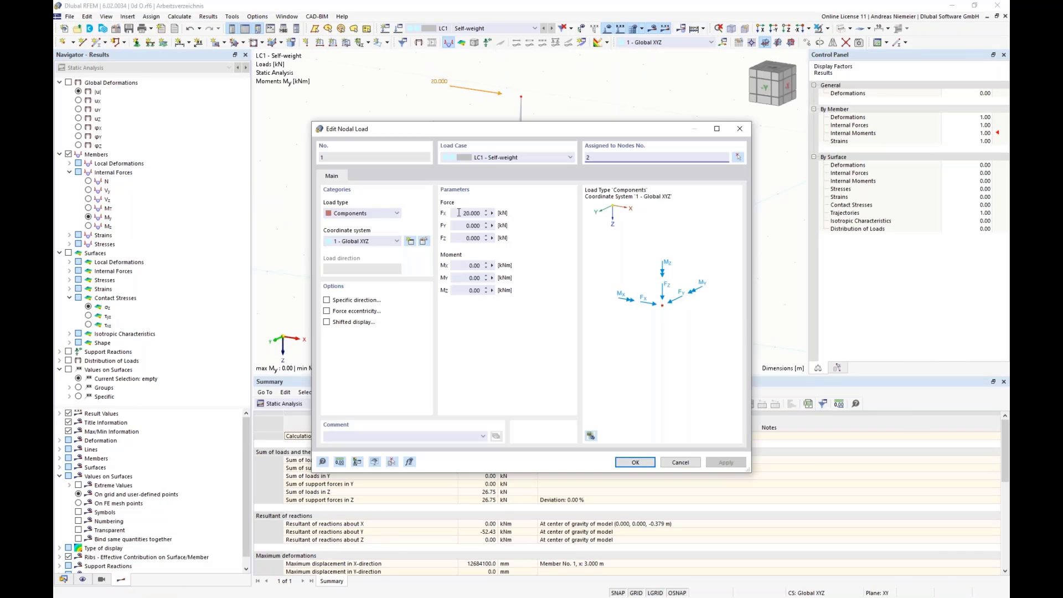
pyautogui.write('7')
pyautogui.write(',9')
pyautogui.click(635, 462)
# Step: Recalculate LC1 and display the global deformations, followed by the contact stresses σz on the base surface
pyautogui.moveTo(679, 144); pyautogui.dragTo(612, 142, button='middle')
pyautogui.scroll(-1, 582, 143)
pyautogui.click(654, 29)
pyautogui.click(570, 345)
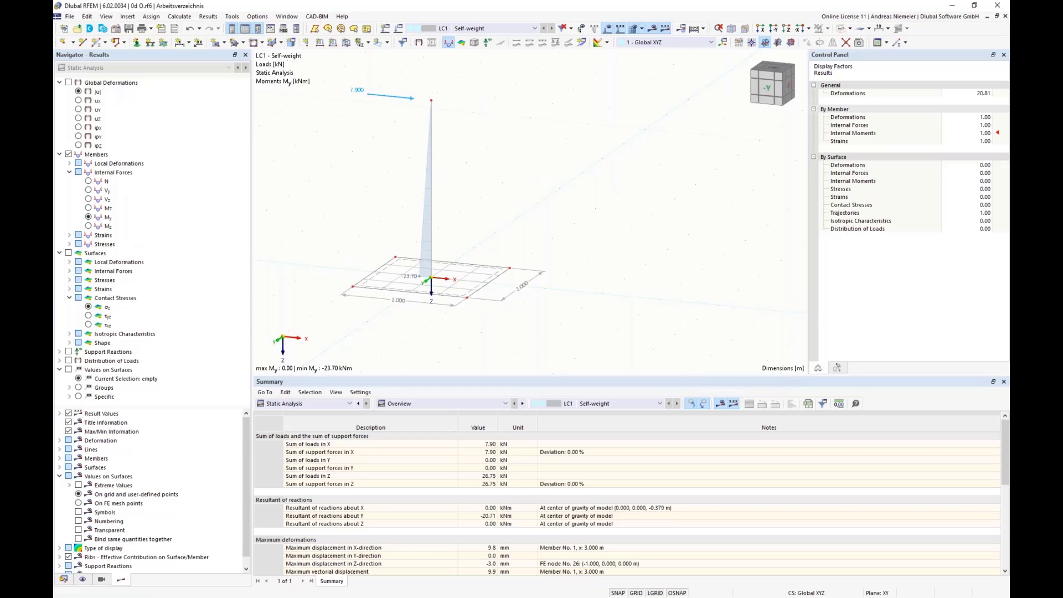
pyautogui.click(69, 83)
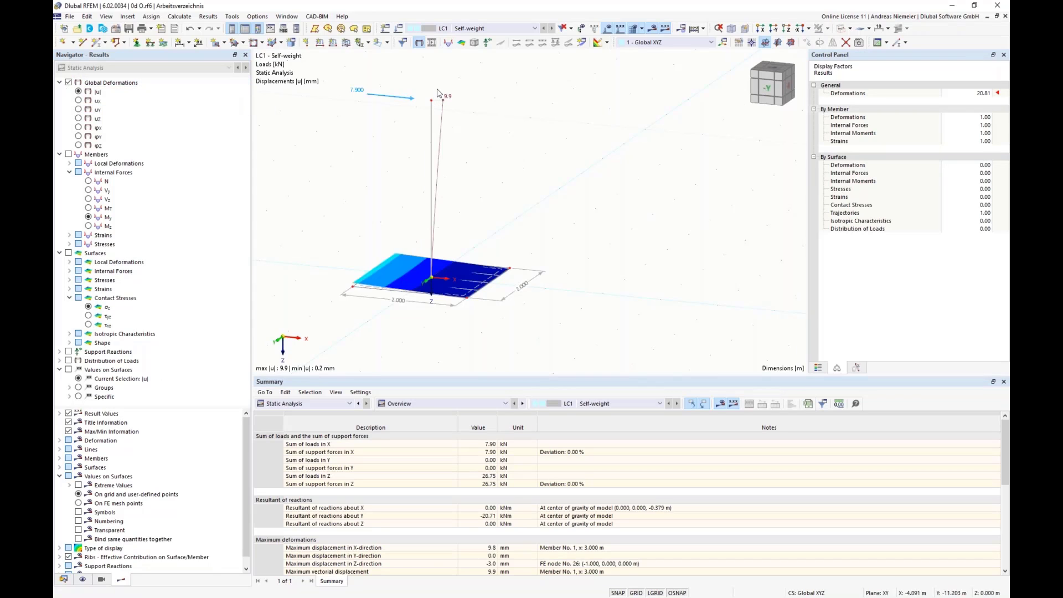
pyautogui.click(107, 308)
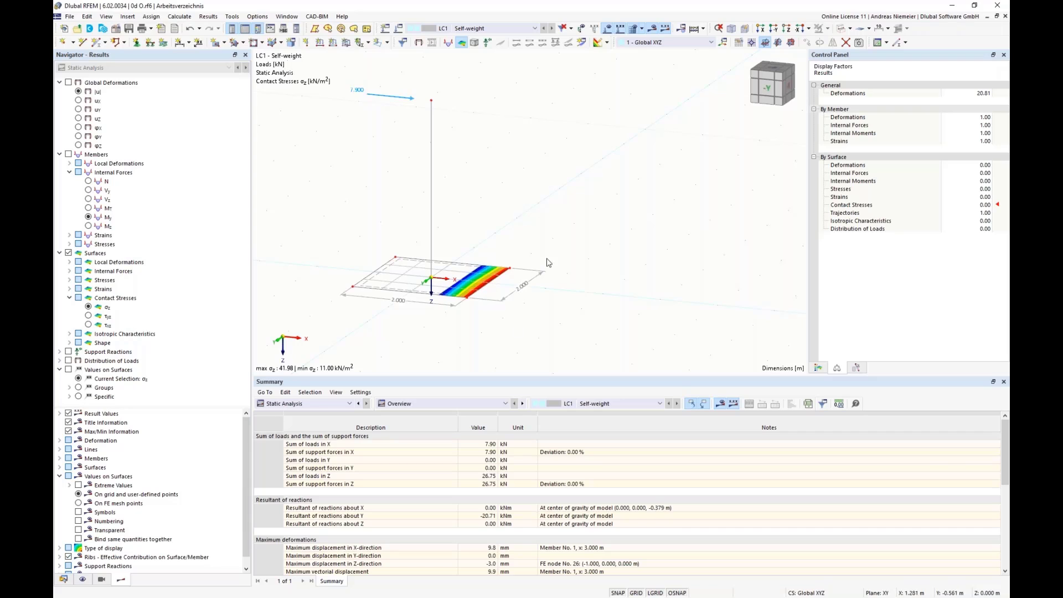
# Step: Set the column-top nodal load's Fx force to 8 kN
pyautogui.doubleClick(409, 98)
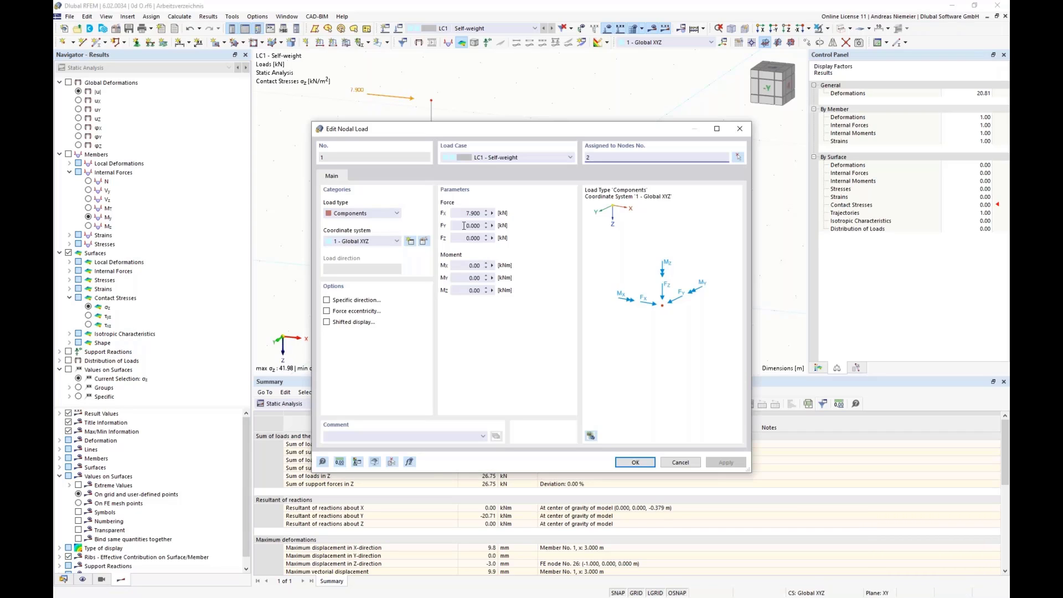
pyautogui.doubleClick(473, 213)
pyautogui.write('8')
pyautogui.click(626, 464)
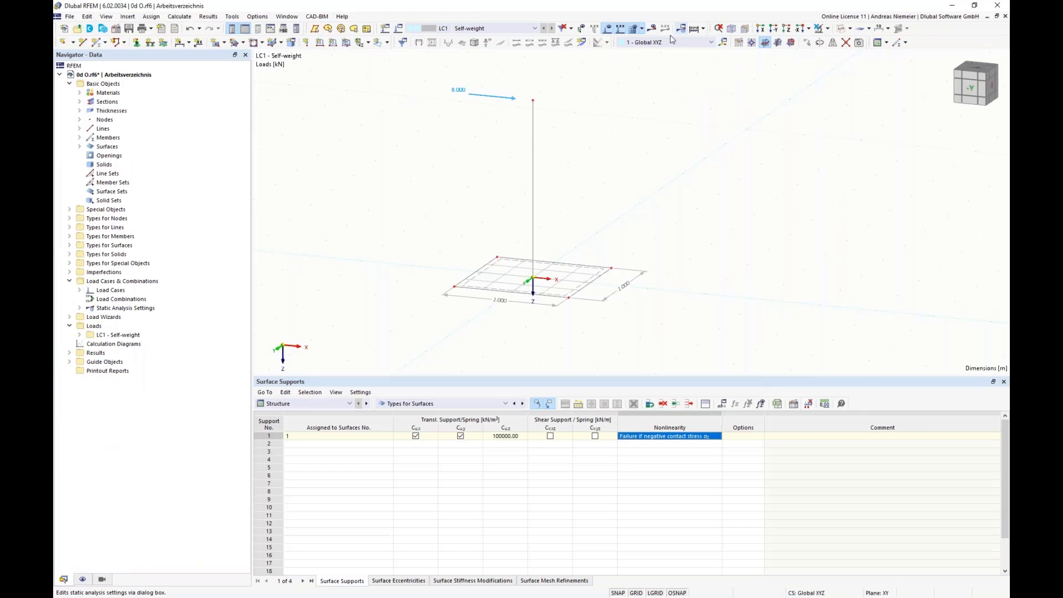
# Step: Recalculate LC1 with the 8 kN horizontal load and dismiss the calculation message
pyautogui.click(652, 28)
pyautogui.click(574, 350)
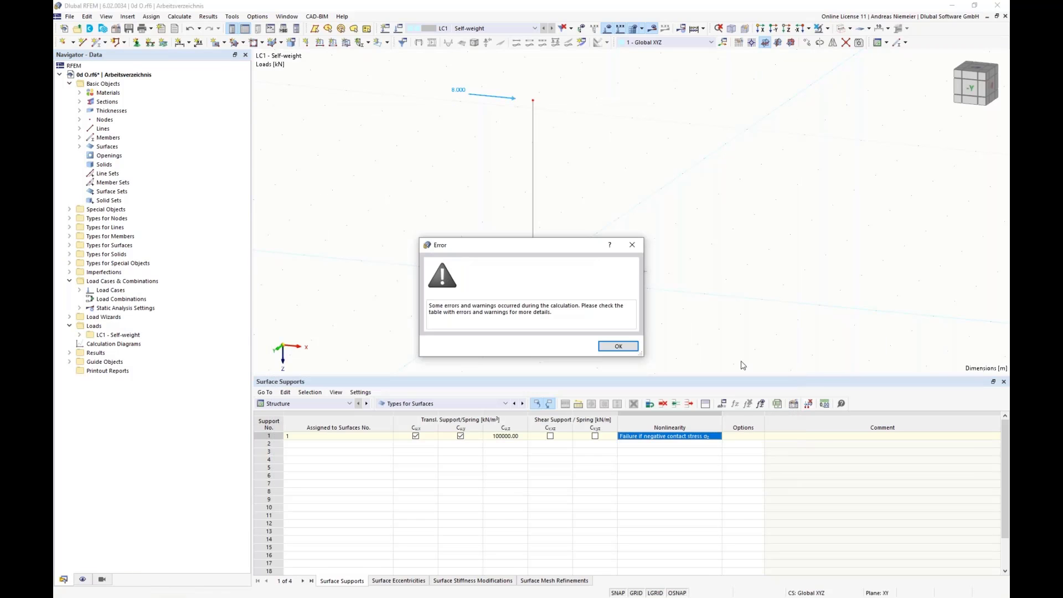
pyautogui.click(617, 346)
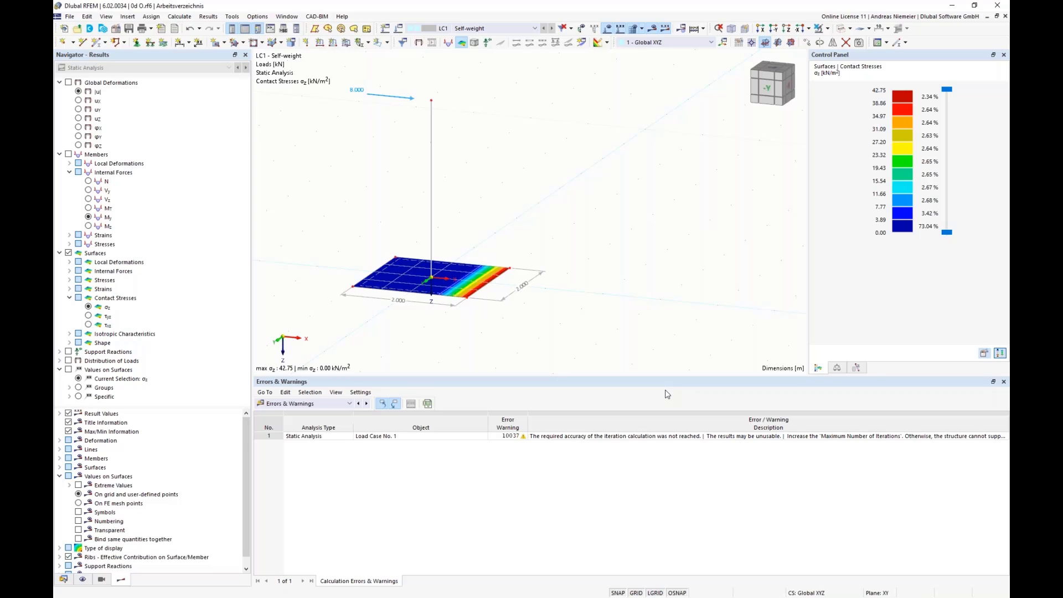
# Step: Set the column-top nodal load's Fx force back to 20 kN
pyautogui.doubleClick(413, 103)
pyautogui.doubleClick(473, 213)
pyautogui.write('20')
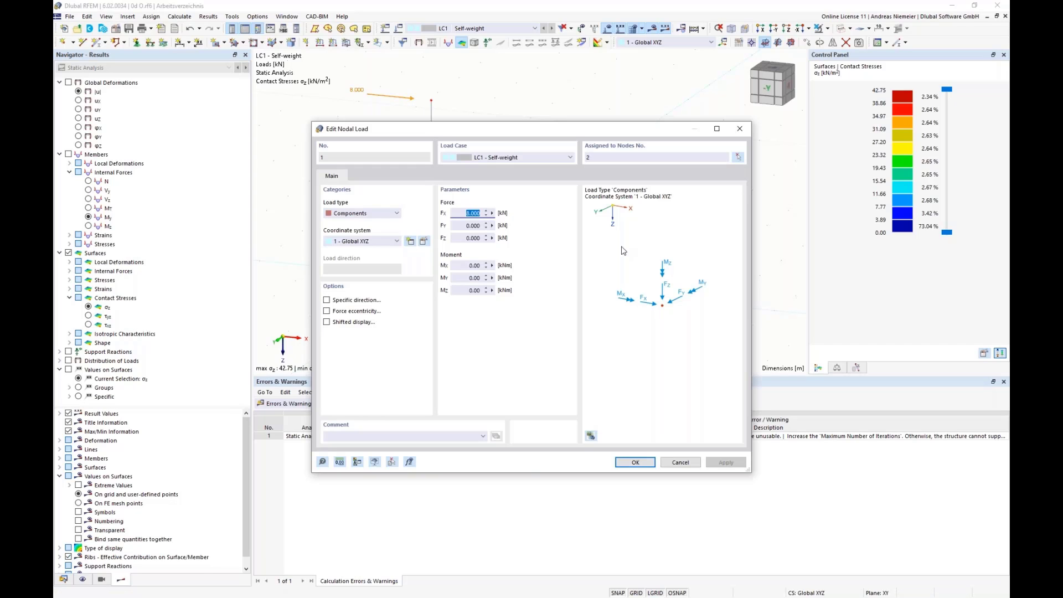
pyautogui.click(636, 462)
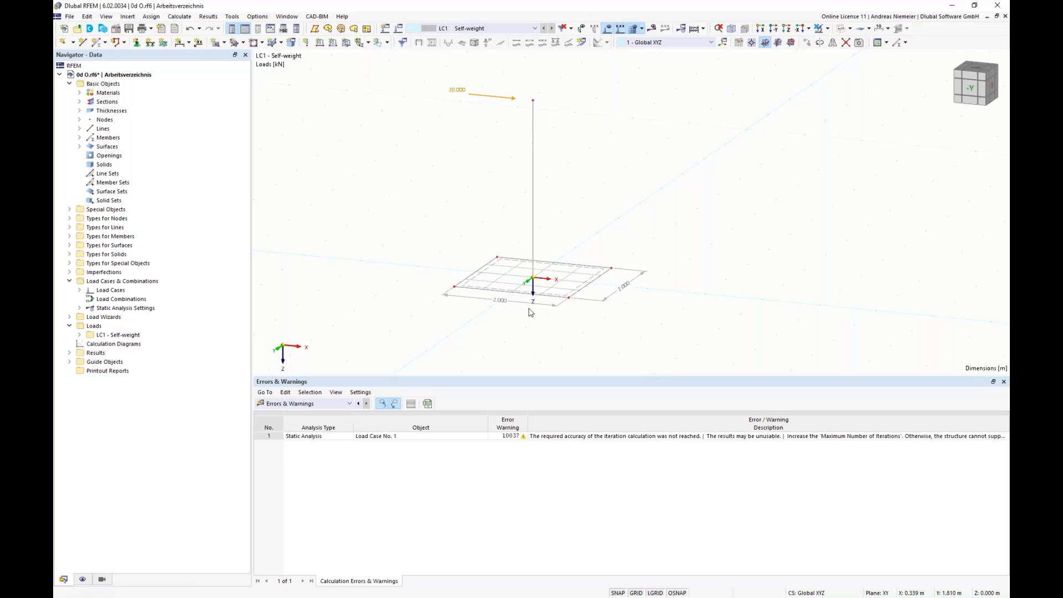
pyautogui.moveTo(535, 332); pyautogui.dragTo(470, 313, button='middle')
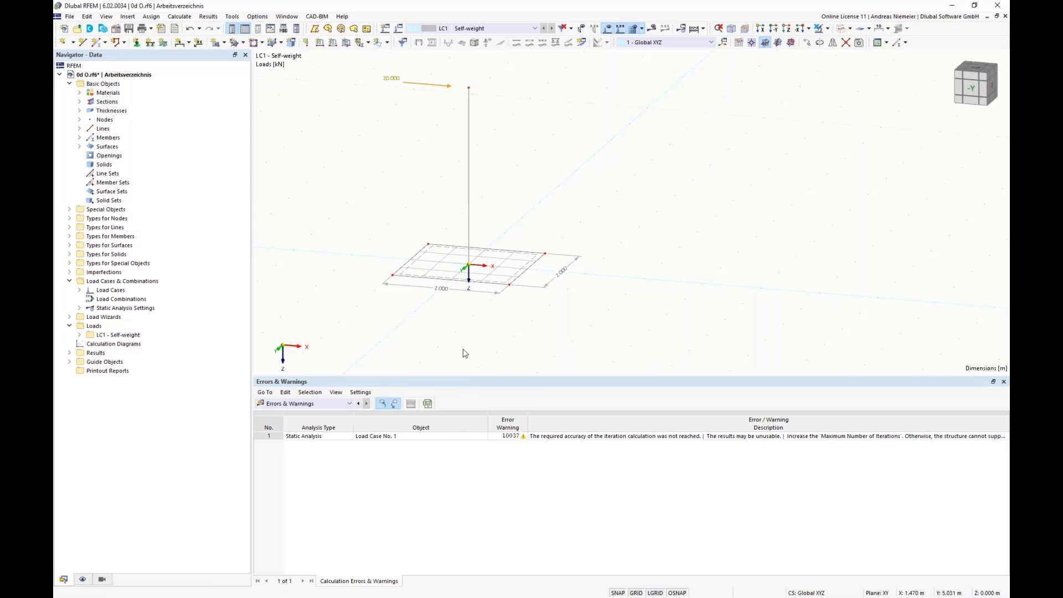
# Step: Stretch the base surface to 4 m along X by moving its end edges outward to X = 2 and -2 m, and recalculate LC1
pyautogui.scroll(-1, 455, 327)
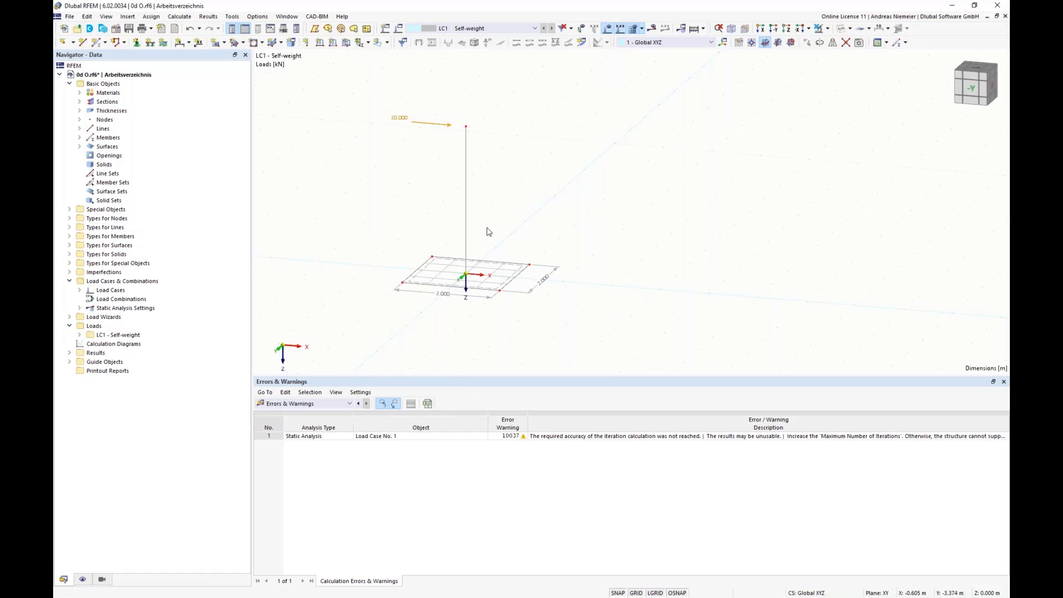
pyautogui.moveTo(488, 226); pyautogui.dragTo(592, 325)
pyautogui.moveTo(500, 291); pyautogui.dragTo(551, 299)
pyautogui.moveTo(376, 240); pyautogui.dragTo(451, 314)
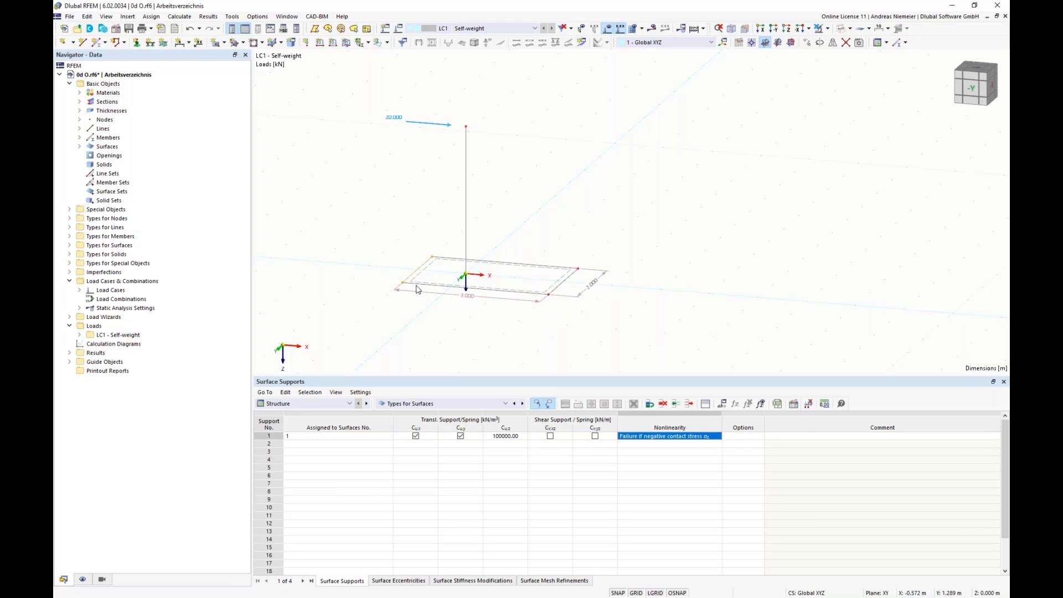
pyautogui.moveTo(403, 286)
pyautogui.mouseDown()
pyautogui.moveTo(367, 281)
pyautogui.moveTo(415, 308)
pyautogui.moveTo(403, 288)
pyautogui.mouseUp()
pyautogui.moveTo(376, 241); pyautogui.dragTo(456, 325)
pyautogui.moveTo(403, 282); pyautogui.dragTo(354, 279)
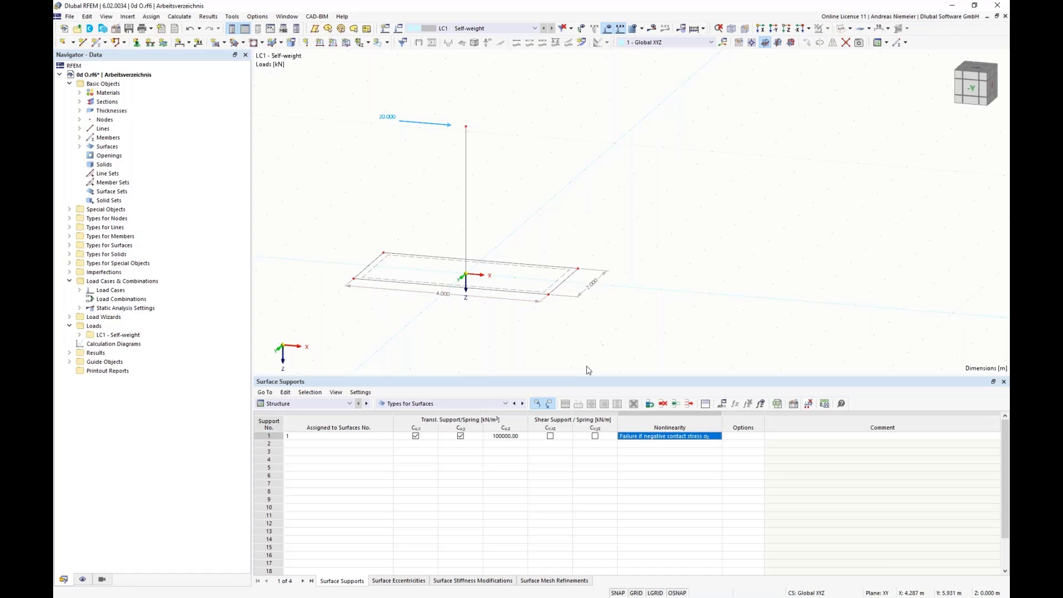
pyautogui.click(652, 44)
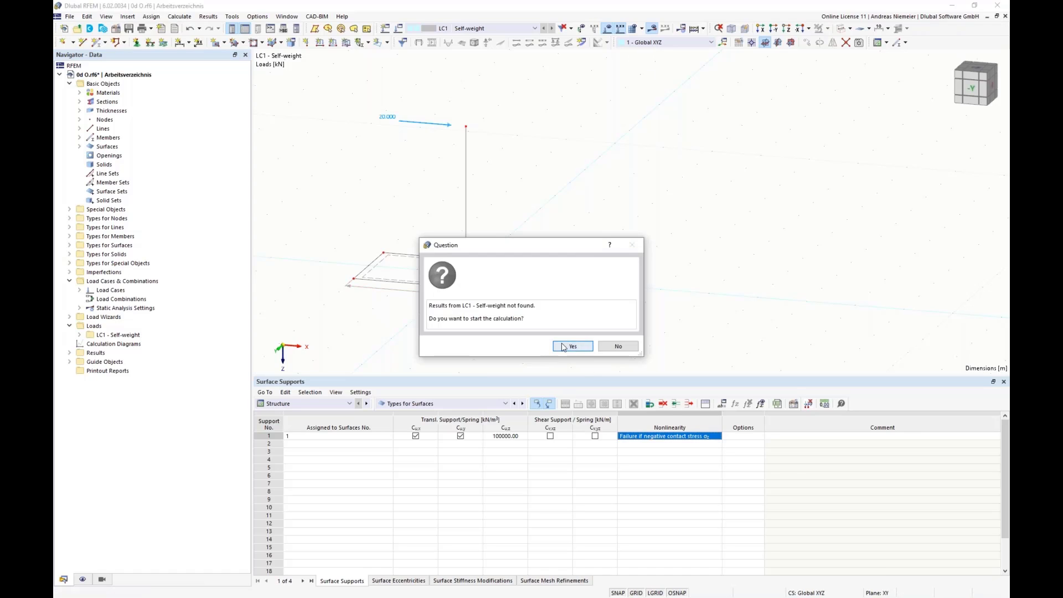
pyautogui.click(570, 348)
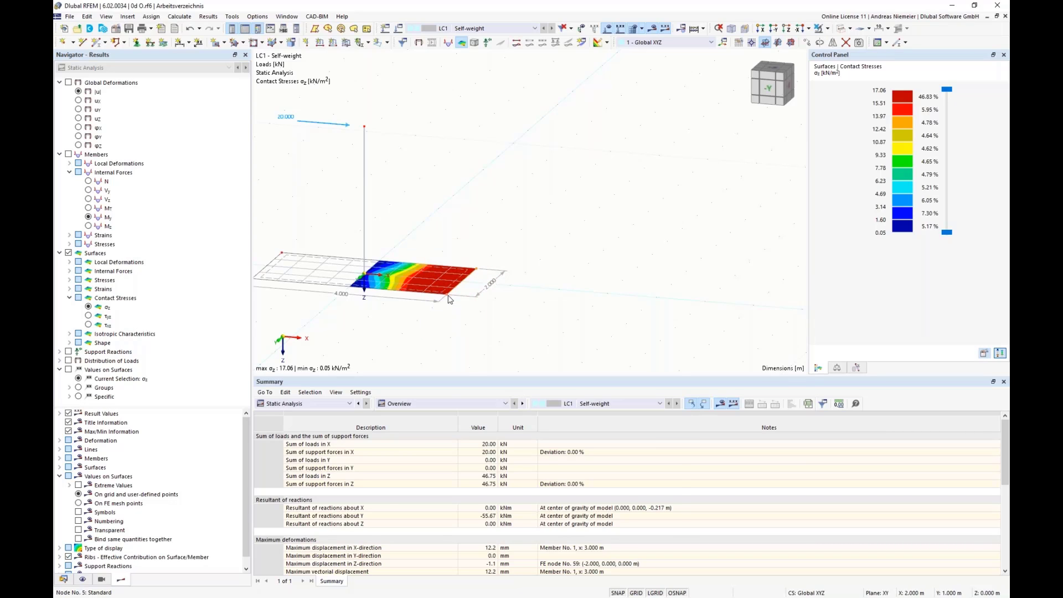
# Step: Set the X coordinate of the base surface's edge nodes 5 and 6 to 1.5 m
pyautogui.rightClick(449, 299)
pyautogui.moveTo(650, 317)
pyautogui.click(692, 317)
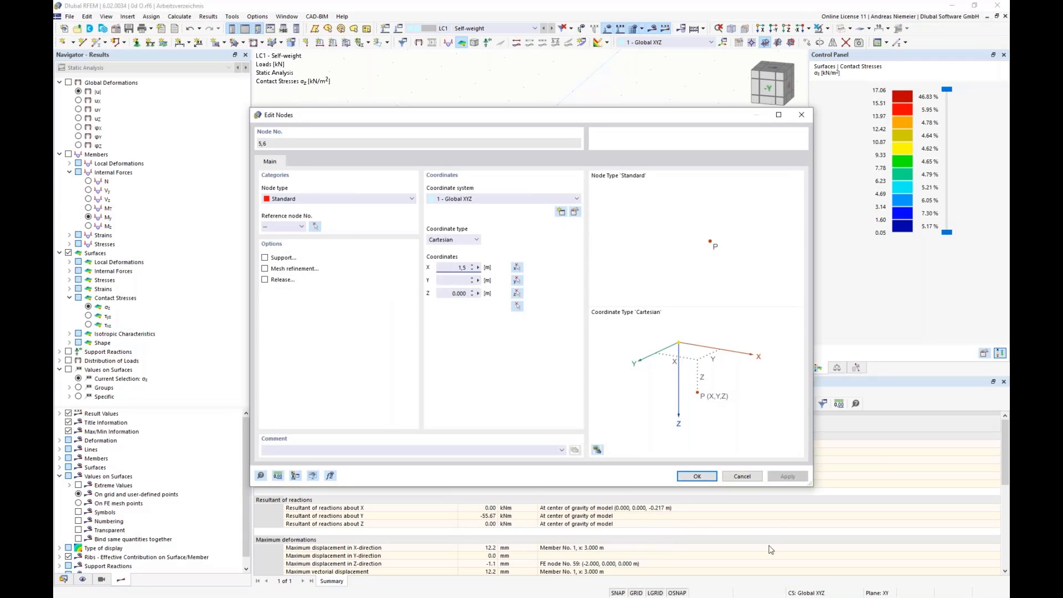
pyautogui.write('1,5')
pyautogui.click(698, 477)
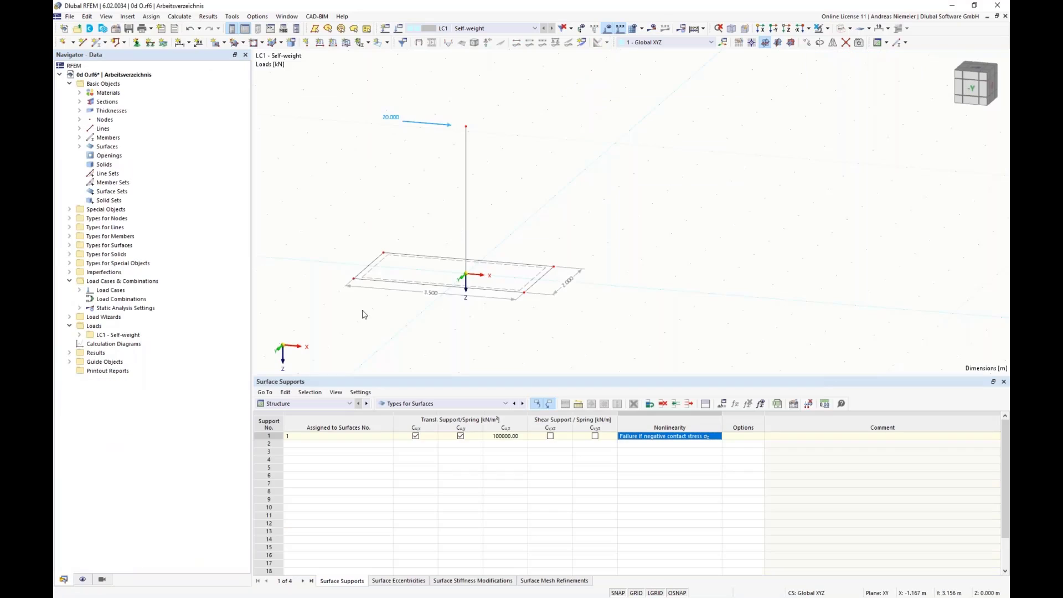
# Step: Set the X coordinate of the opposite edge nodes 3 and 4 to -1.5 m and recalculate LC1
pyautogui.rightClick(355, 280)
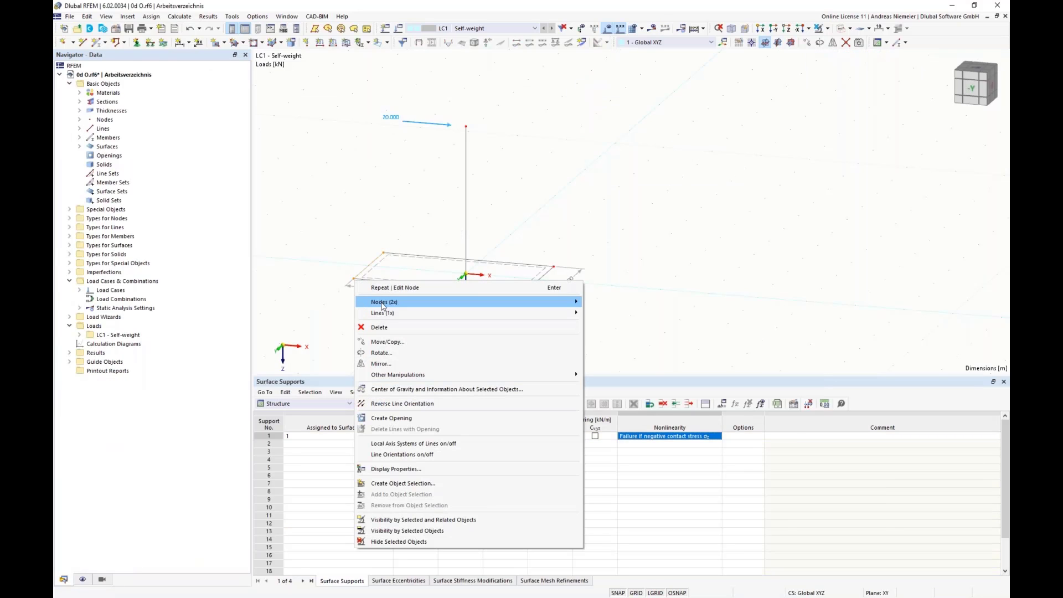
pyautogui.moveTo(479, 305)
pyautogui.click(605, 302)
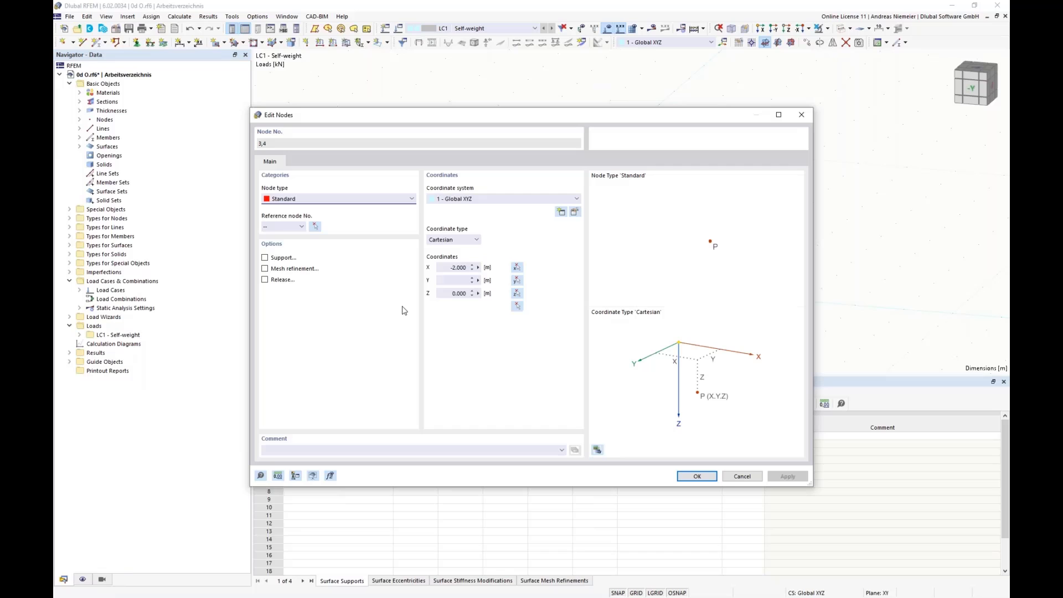
pyautogui.doubleClick(447, 270)
pyautogui.write('-1,5')
pyautogui.press('Return')
pyautogui.click(653, 27)
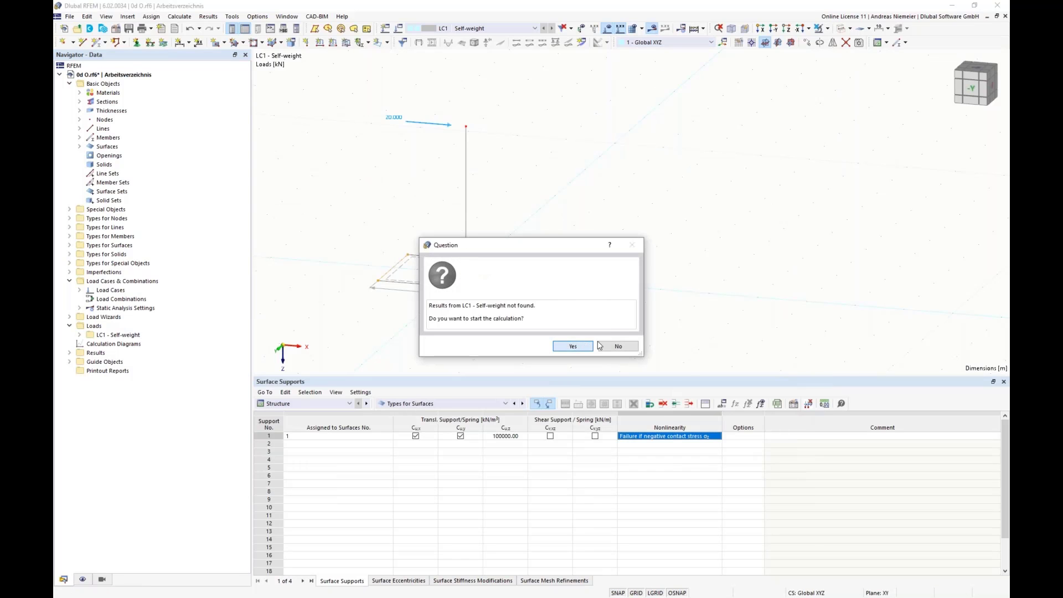
pyautogui.click(576, 346)
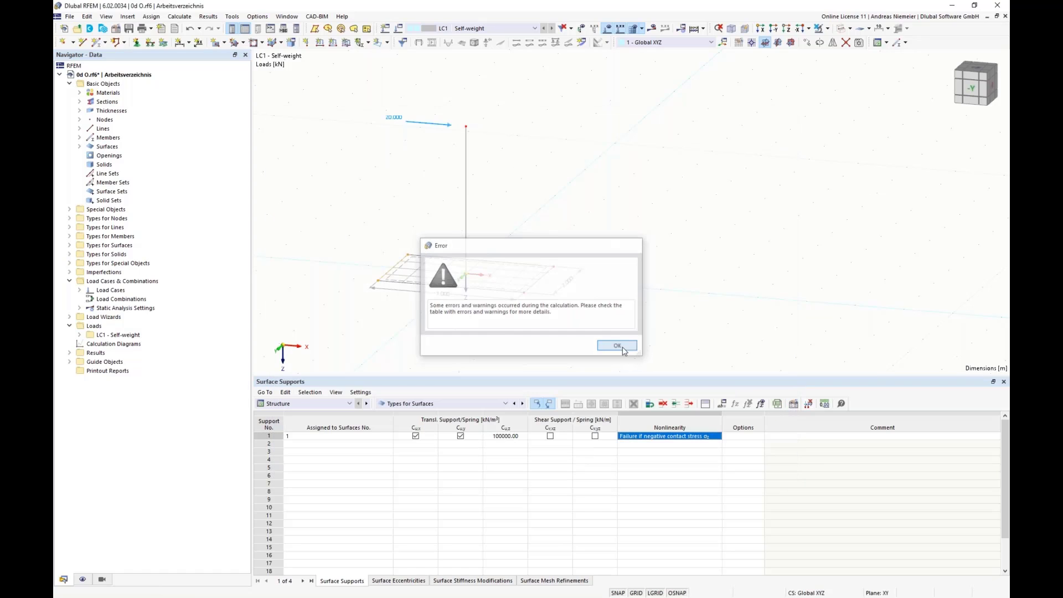
pyautogui.click(618, 346)
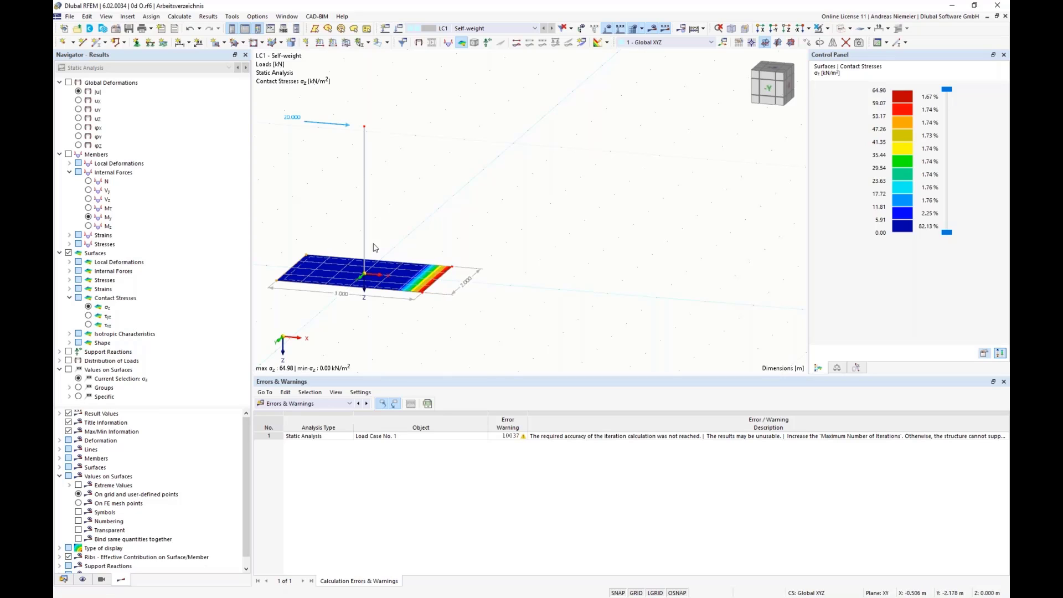
# Step: Set the X coordinate of the base surface's edge nodes 5 and 6 to 1.7 m
pyautogui.rightClick(424, 294)
pyautogui.moveTo(452, 314)
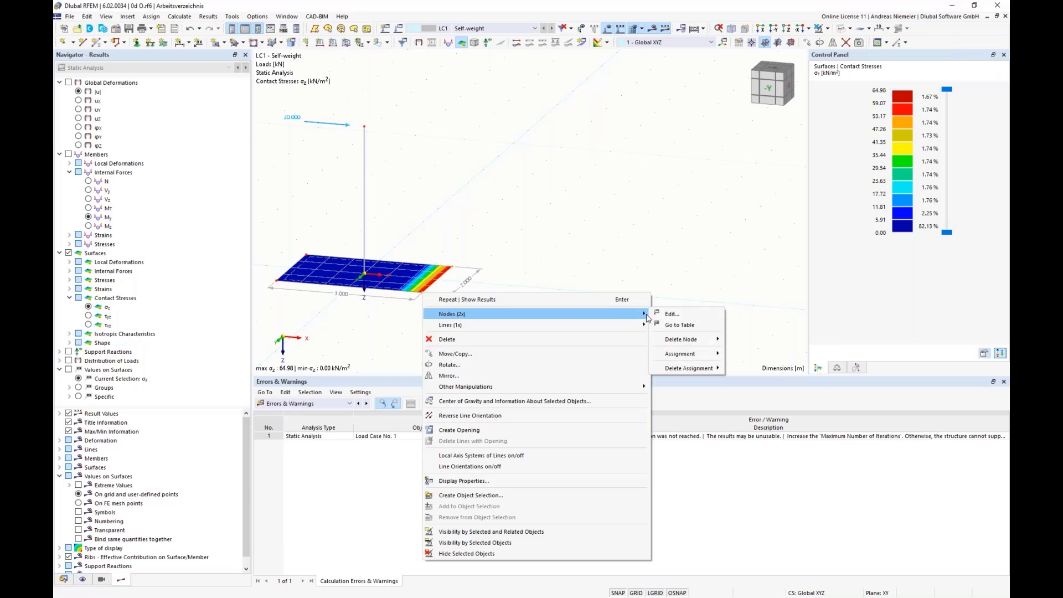
pyautogui.click(665, 314)
pyautogui.moveTo(449, 267); pyautogui.dragTo(510, 267)
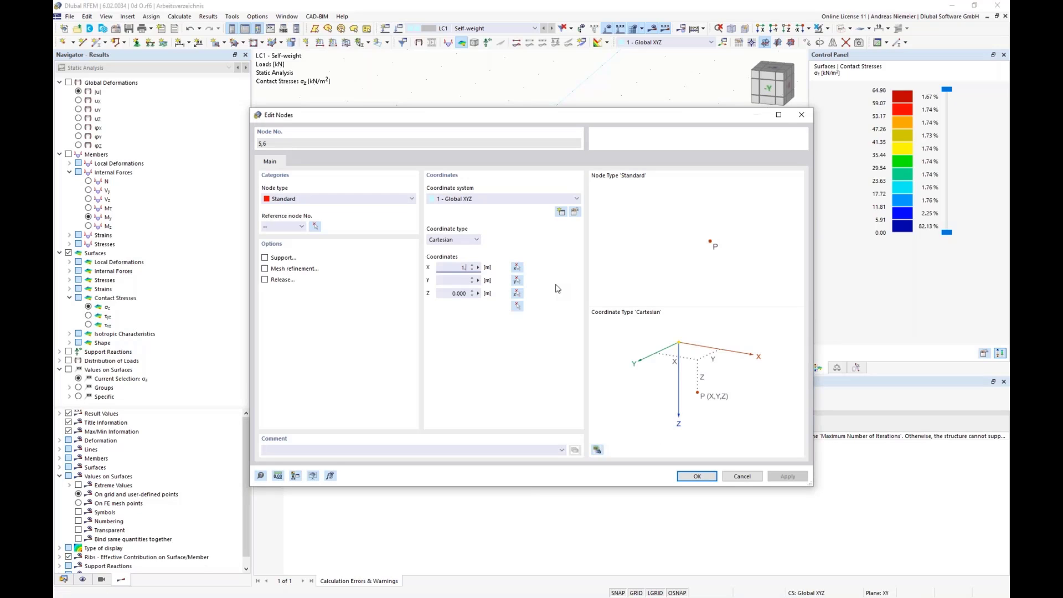
pyautogui.write('1.7')
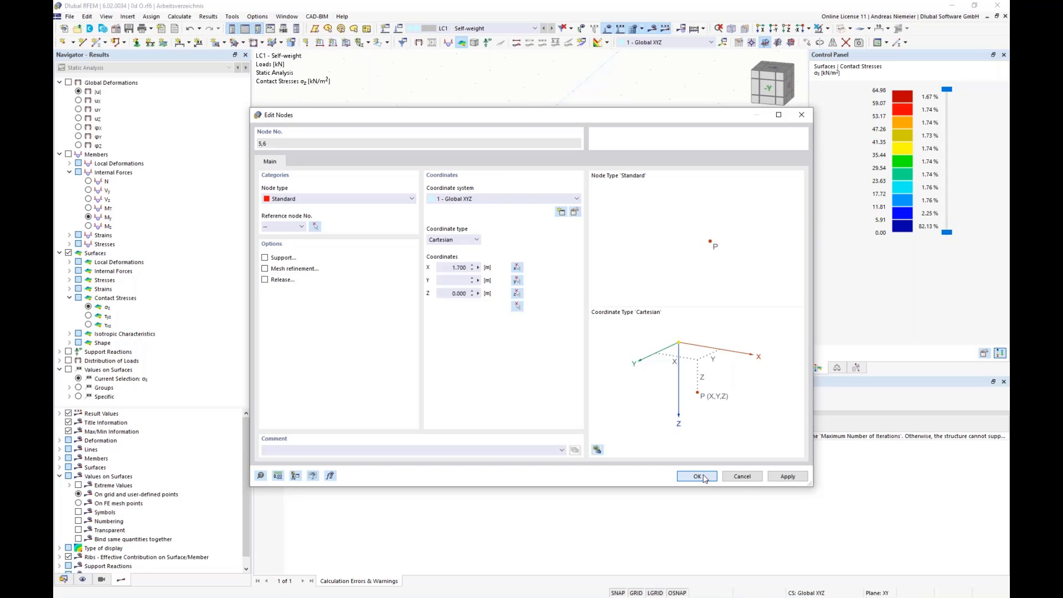
pyautogui.click(697, 476)
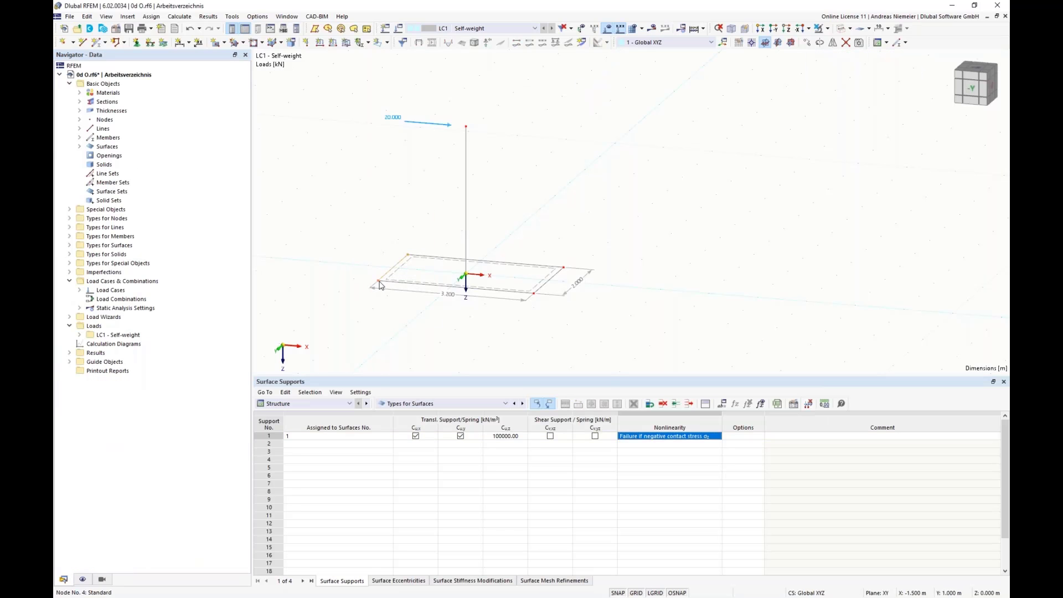
# Step: Set the X coordinate of the opposite edge nodes 3 and 4 to -1.7 m and recalculate LC1
pyautogui.rightClick(380, 288)
pyautogui.click(618, 313)
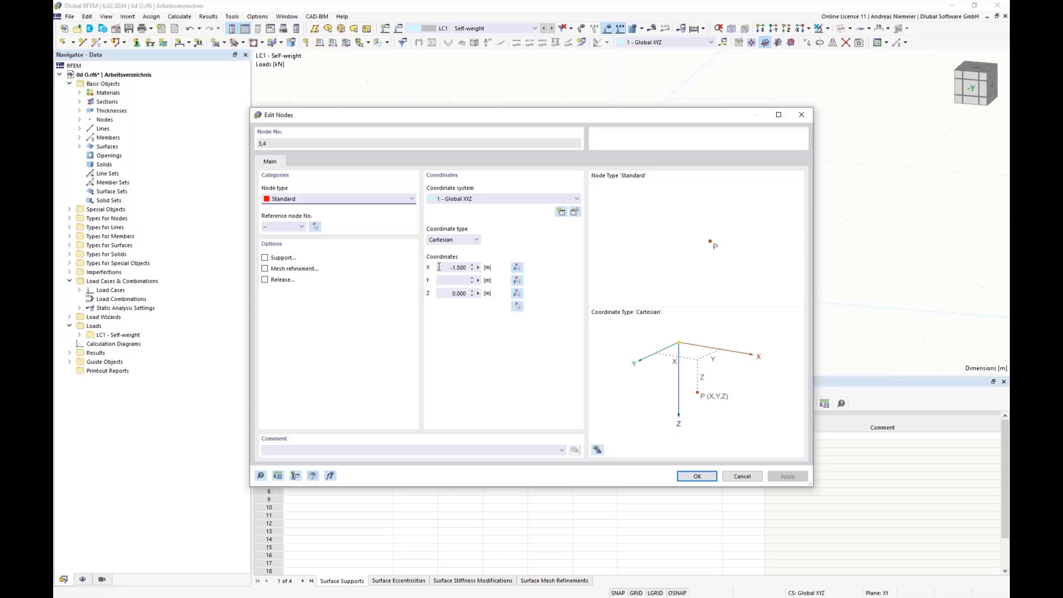
pyautogui.moveTo(450, 268); pyautogui.dragTo(514, 271)
pyautogui.press('Return')
pyautogui.click(652, 28)
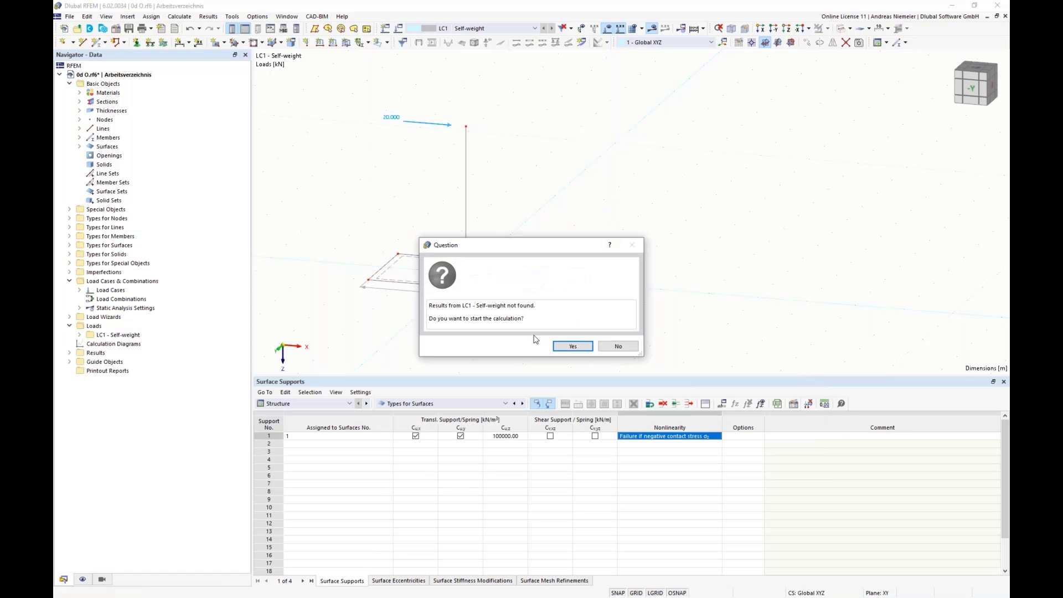
pyautogui.click(574, 346)
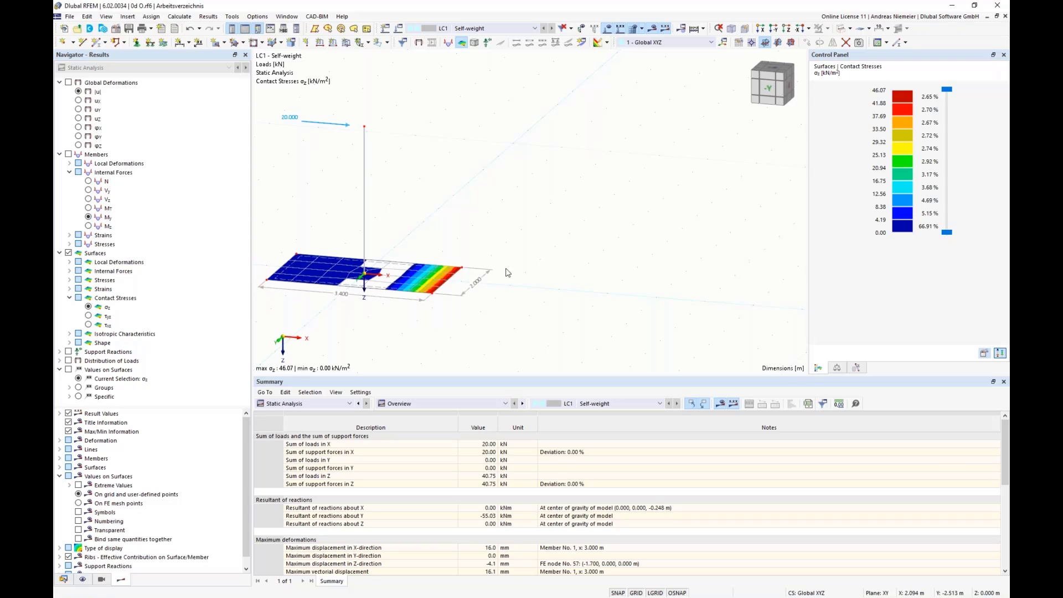
# Step: Set the X coordinate of the base surface's edge nodes 5 and 6 to 1.6 m
pyautogui.moveTo(420, 229); pyautogui.dragTo(543, 327)
pyautogui.rightClick(441, 302)
pyautogui.moveTo(460, 328)
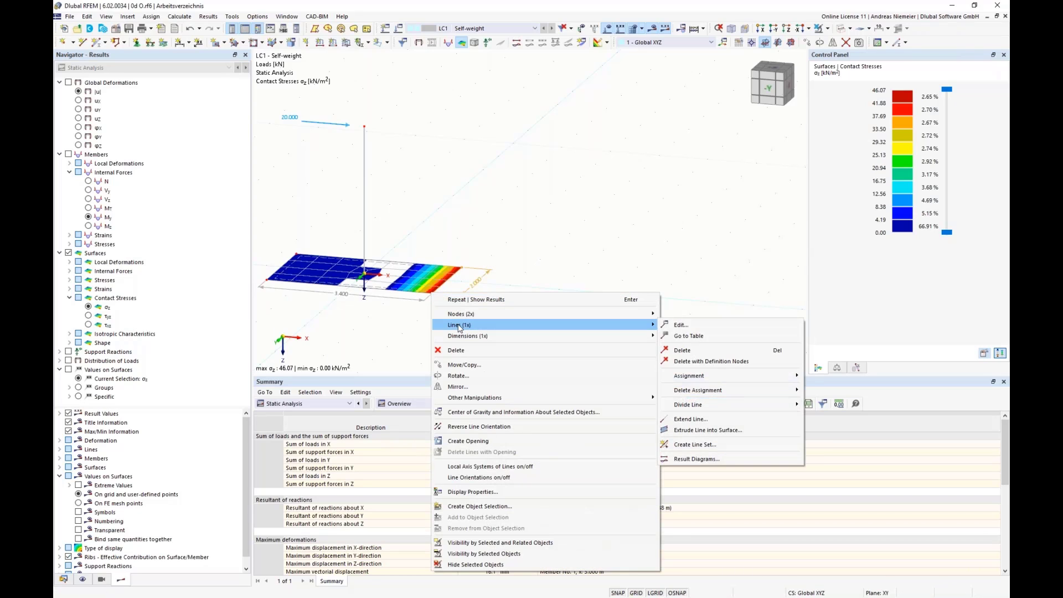
pyautogui.click(672, 319)
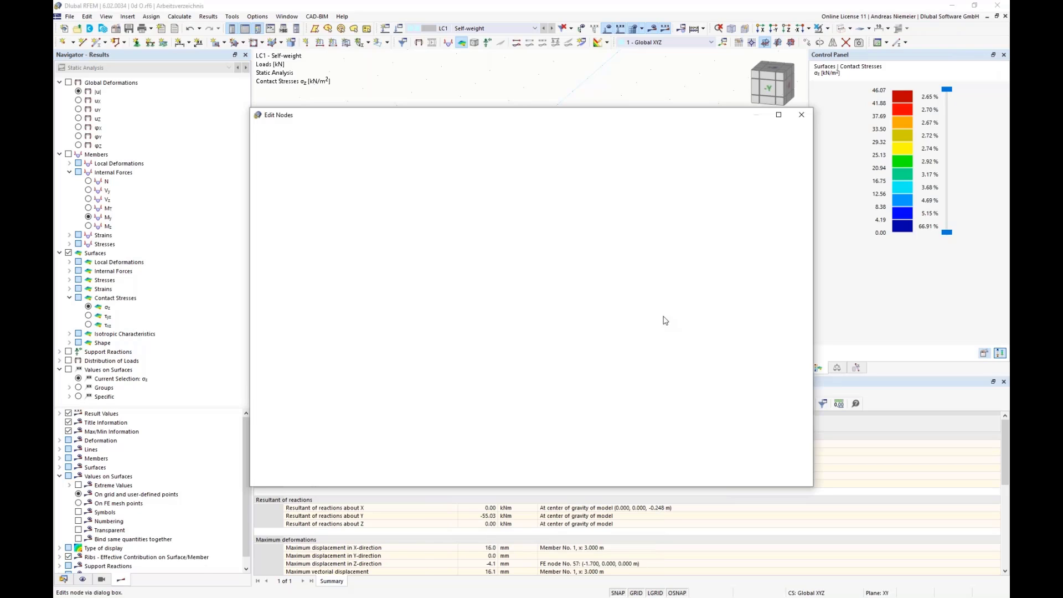
pyautogui.click(446, 270)
pyautogui.doubleClick(447, 268)
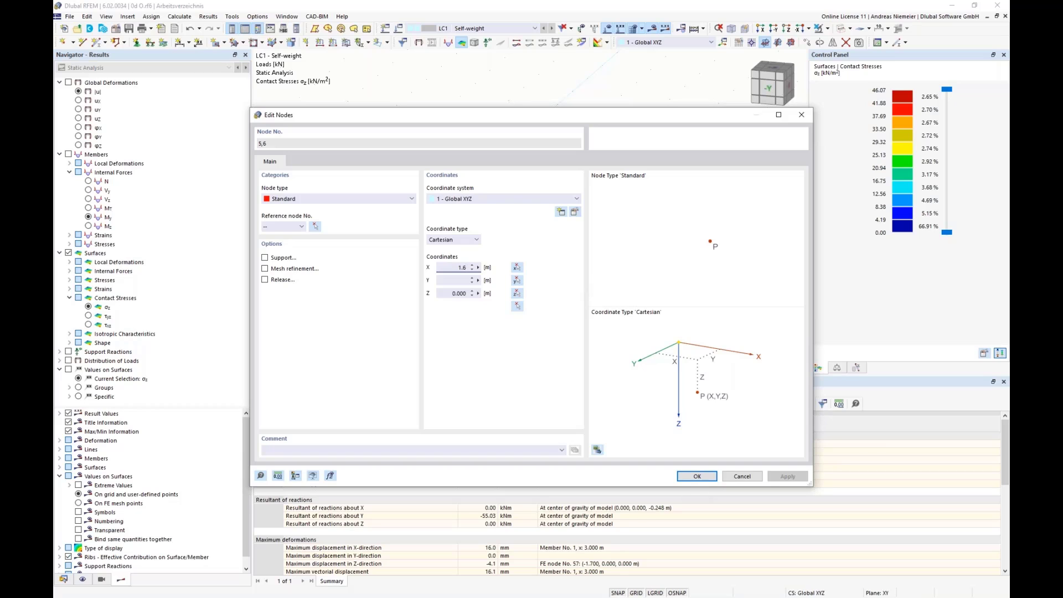
pyautogui.write('1.6')
pyautogui.click(697, 476)
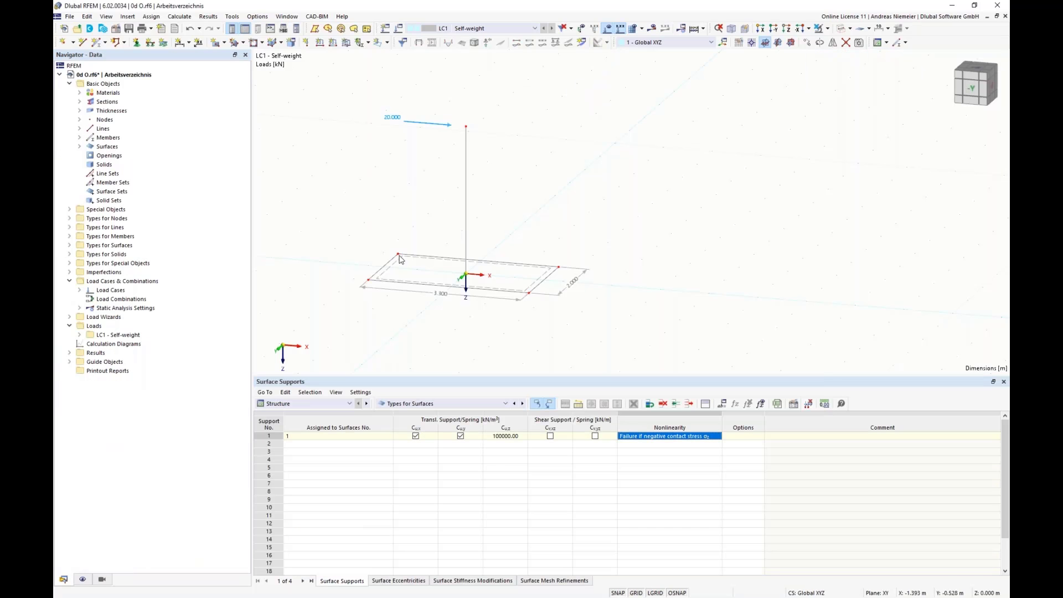
# Step: Set the X coordinate of the opposite edge nodes 3 and 4 to -1.6 m and recalculate LC1
pyautogui.rightClick(370, 282)
pyautogui.moveTo(530, 305)
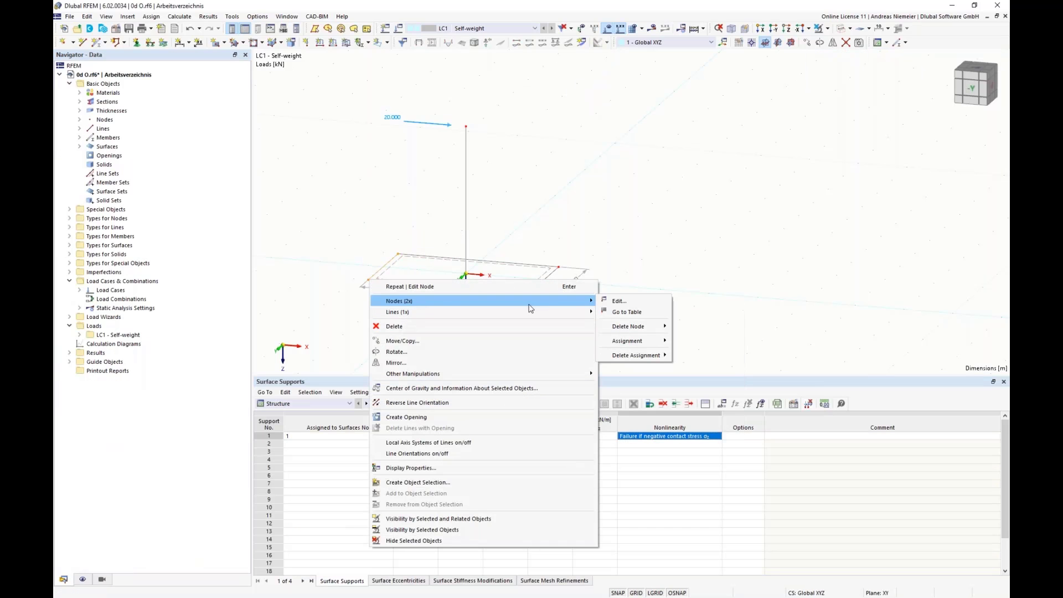
pyautogui.click(618, 301)
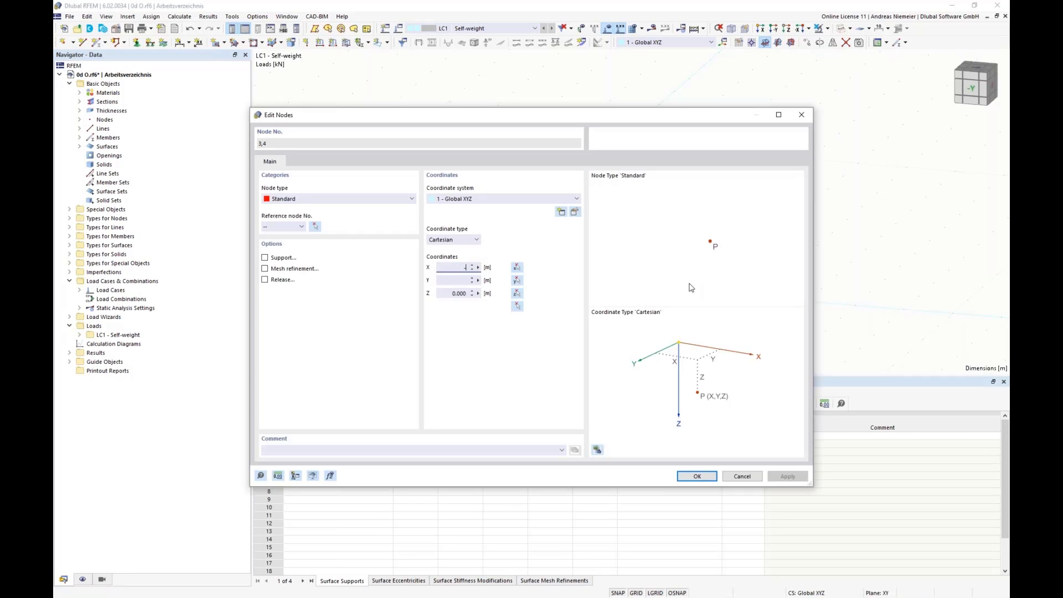
pyautogui.click(697, 477)
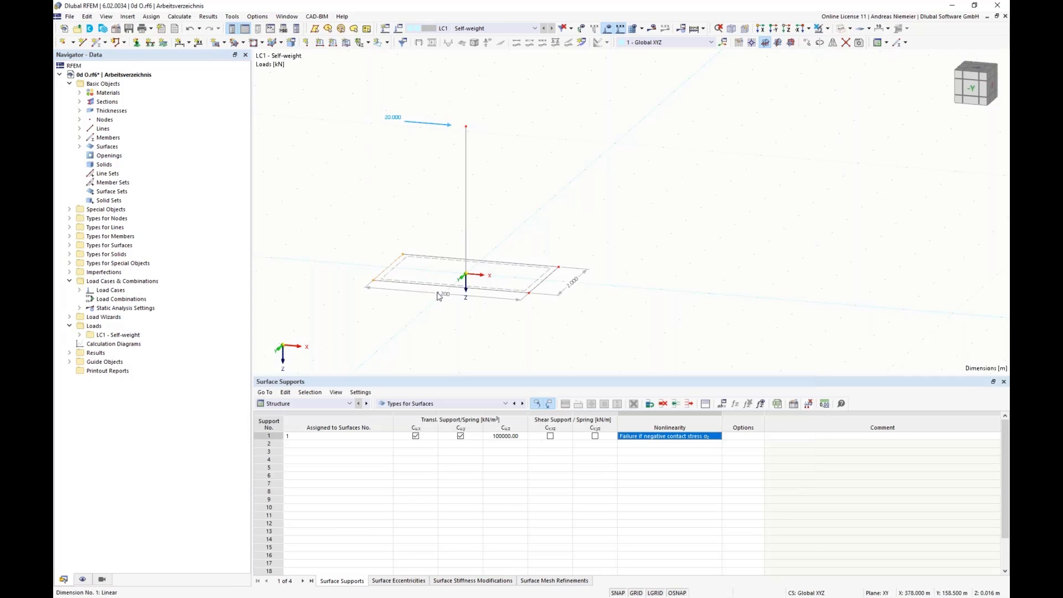
pyautogui.click(652, 28)
pyautogui.press('Return')
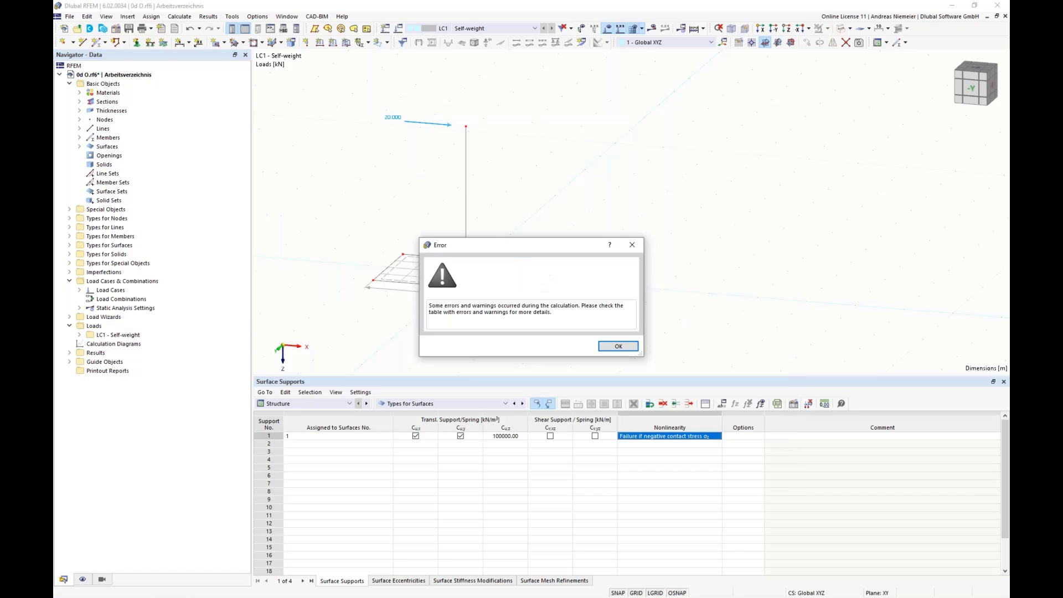
pyautogui.click(623, 348)
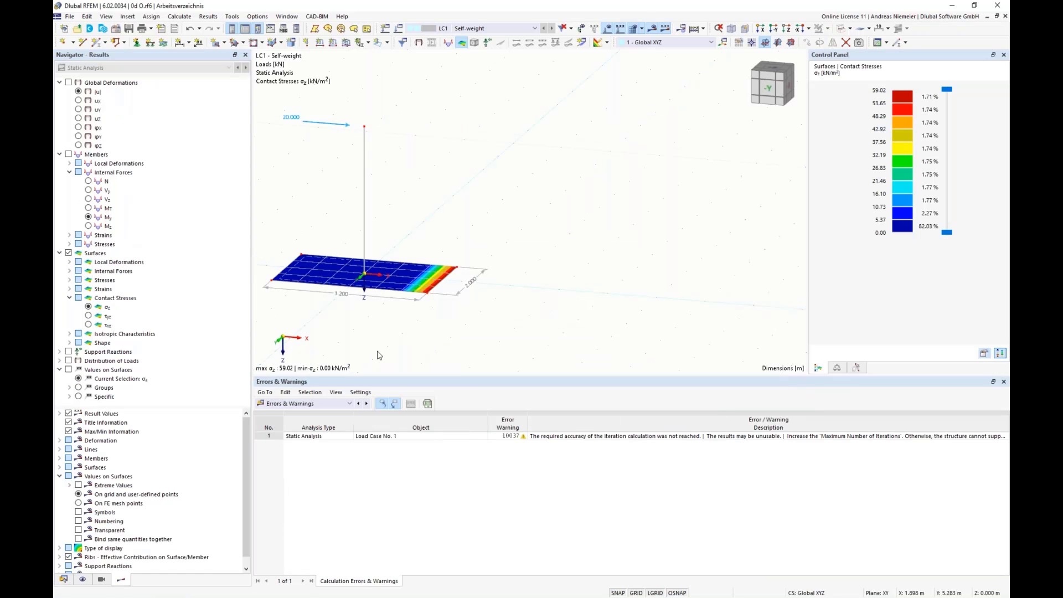
pyautogui.scroll(2, 349, 318)
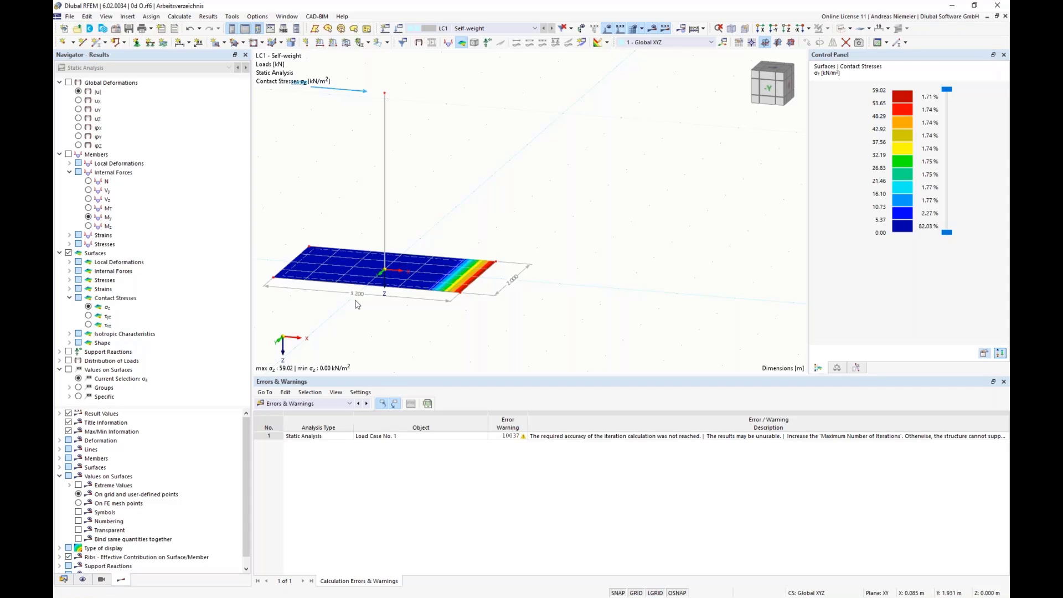
# Step: Undo the base surface's reduction to 3.2 m and recalculate LC1 to check the sum of loads in Z
pyautogui.click(190, 29)
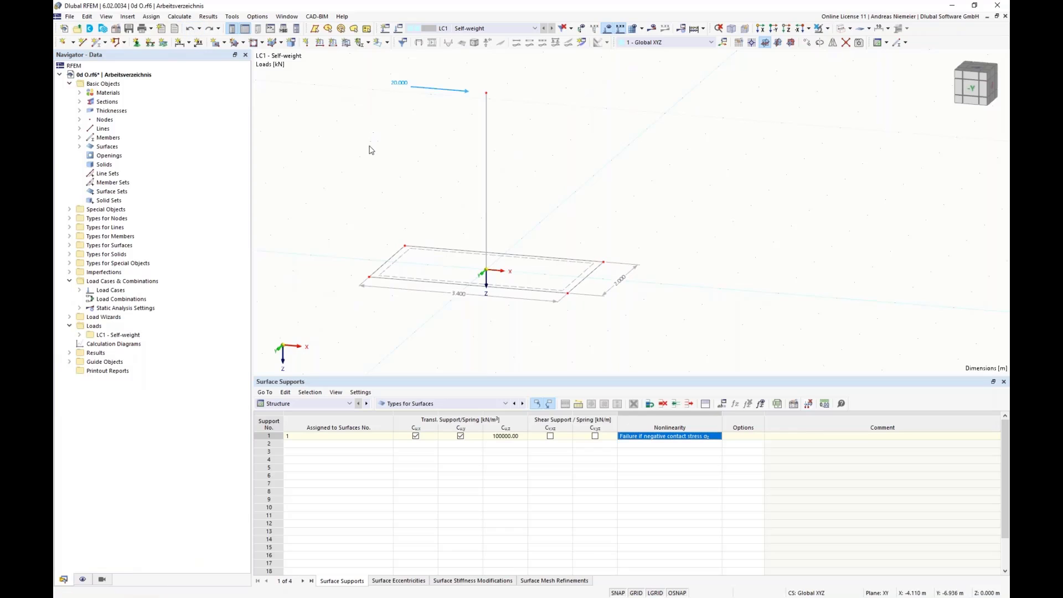
pyautogui.click(652, 28)
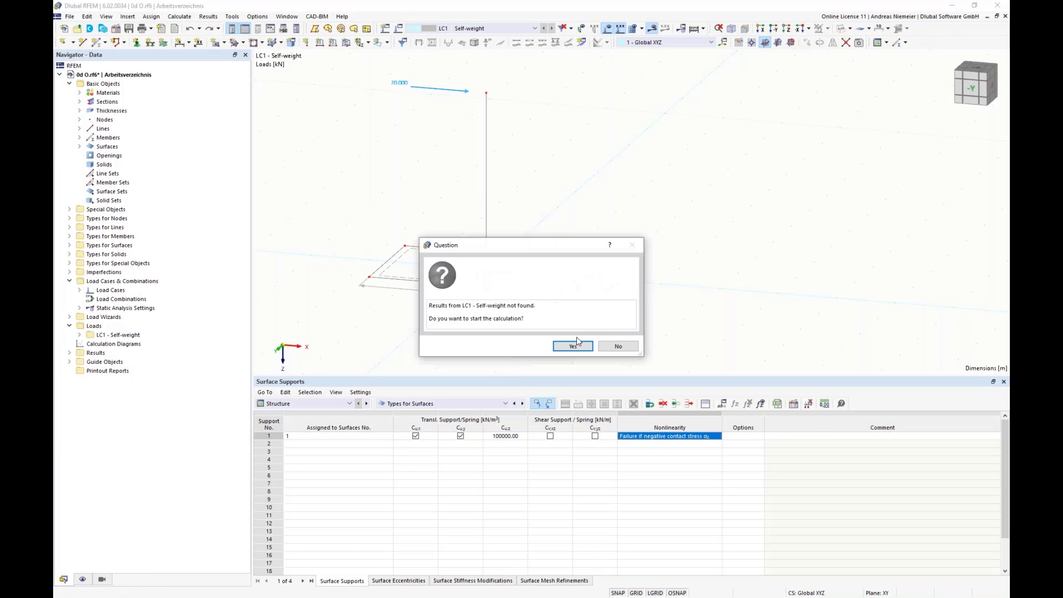
pyautogui.click(574, 345)
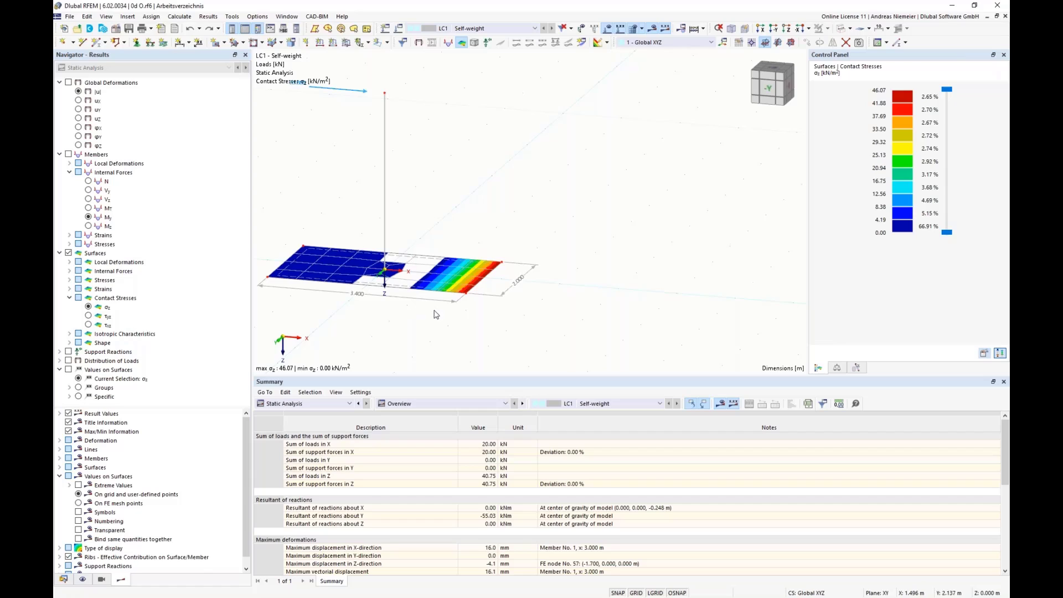
pyautogui.click(477, 476)
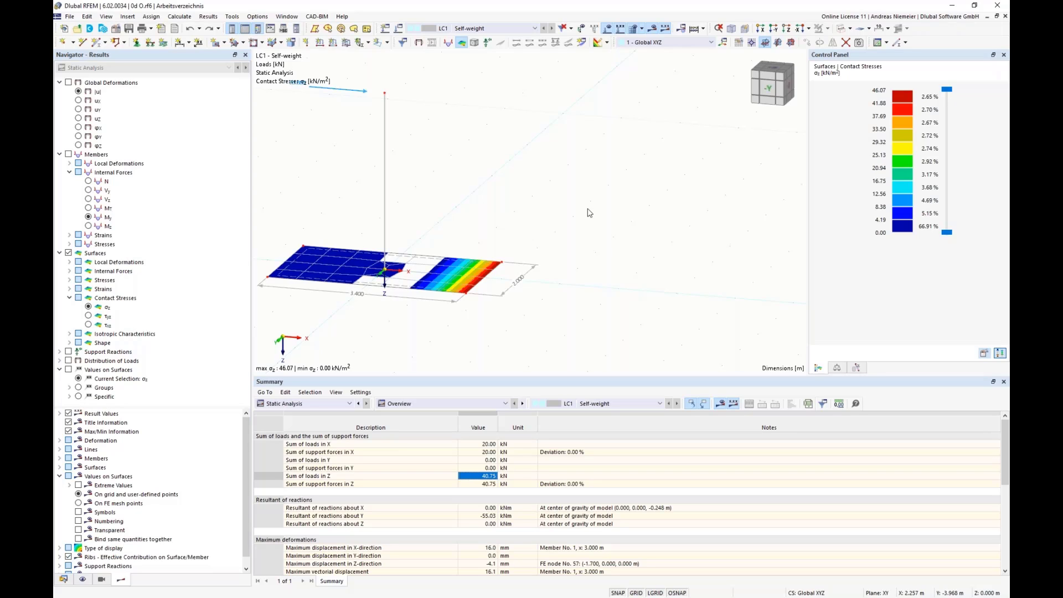
# Step: Create a global length parameter named bx with a value of 3.4 m
pyautogui.scroll(-2, 500, 327)
pyautogui.moveTo(404, 329); pyautogui.dragTo(345, 245, button='middle')
pyautogui.click(87, 16)
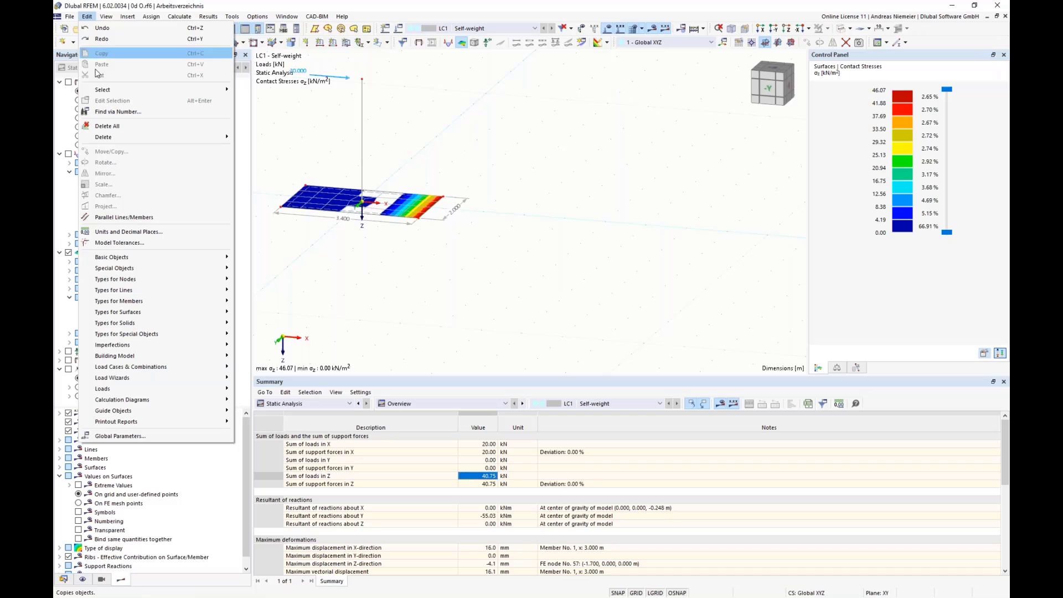
pyautogui.click(119, 437)
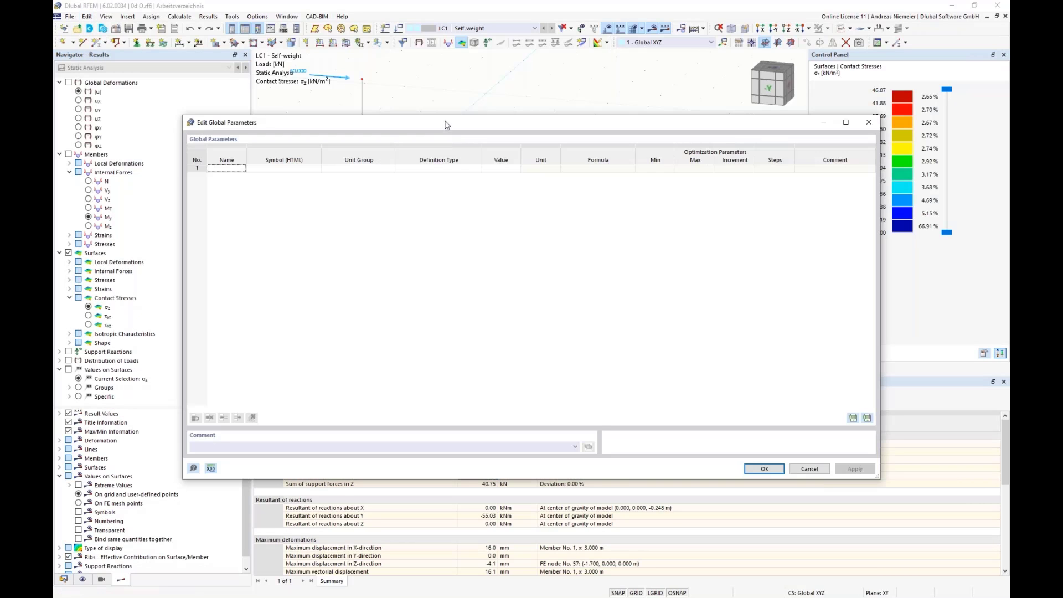
pyautogui.moveTo(446, 115); pyautogui.dragTo(471, 292)
pyautogui.click(250, 339)
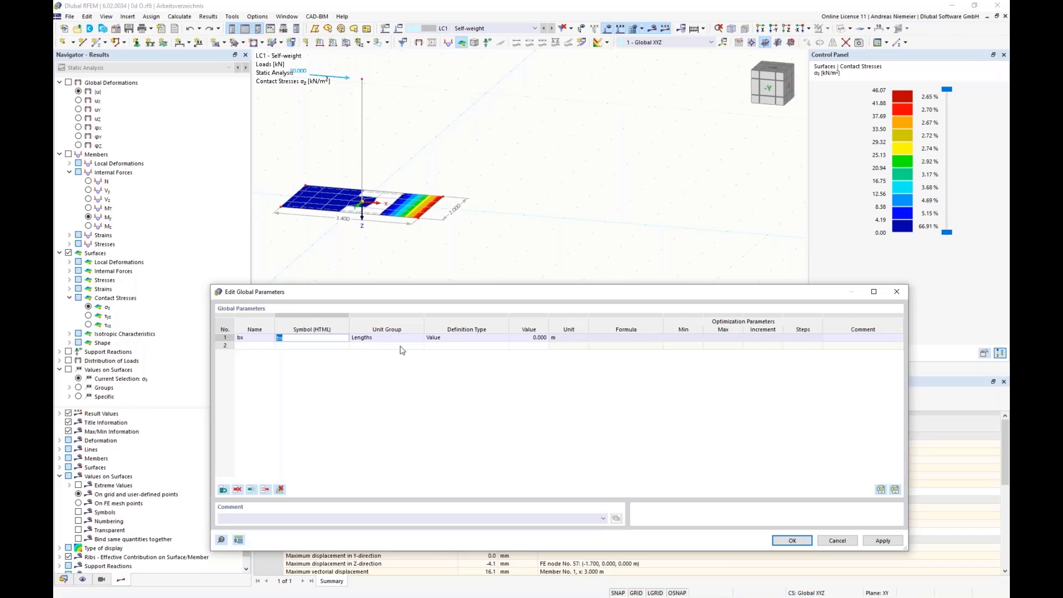
pyautogui.press('Tab')
pyautogui.press('Tab')
pyautogui.press('Tab')
pyautogui.press('Tab')
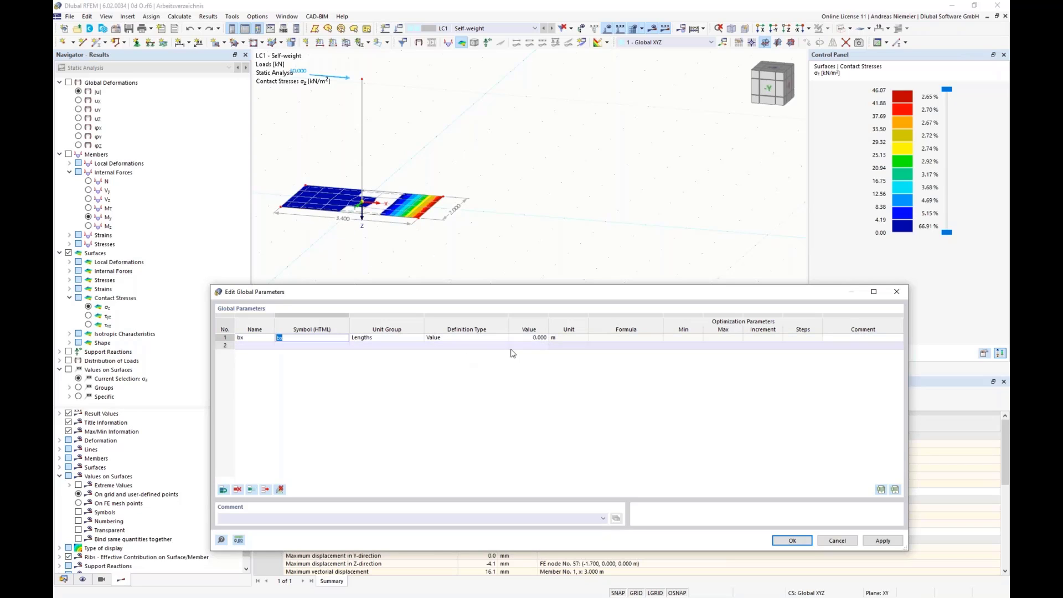
pyautogui.write('3')
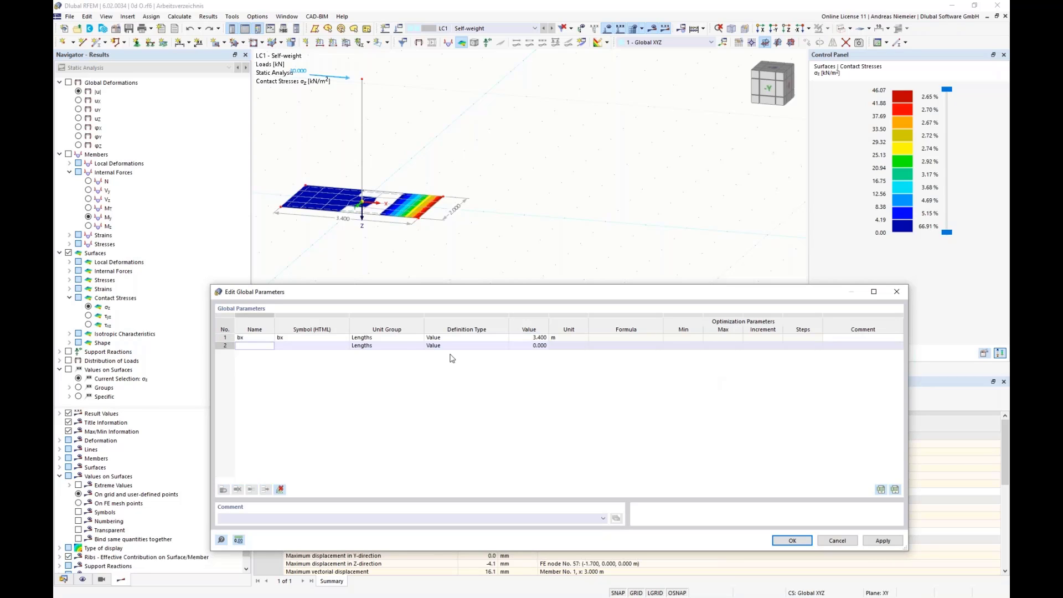
# Step: Check the definition types offered for parameter bx and keep it defined by Value
pyautogui.click(396, 340)
pyautogui.click(459, 338)
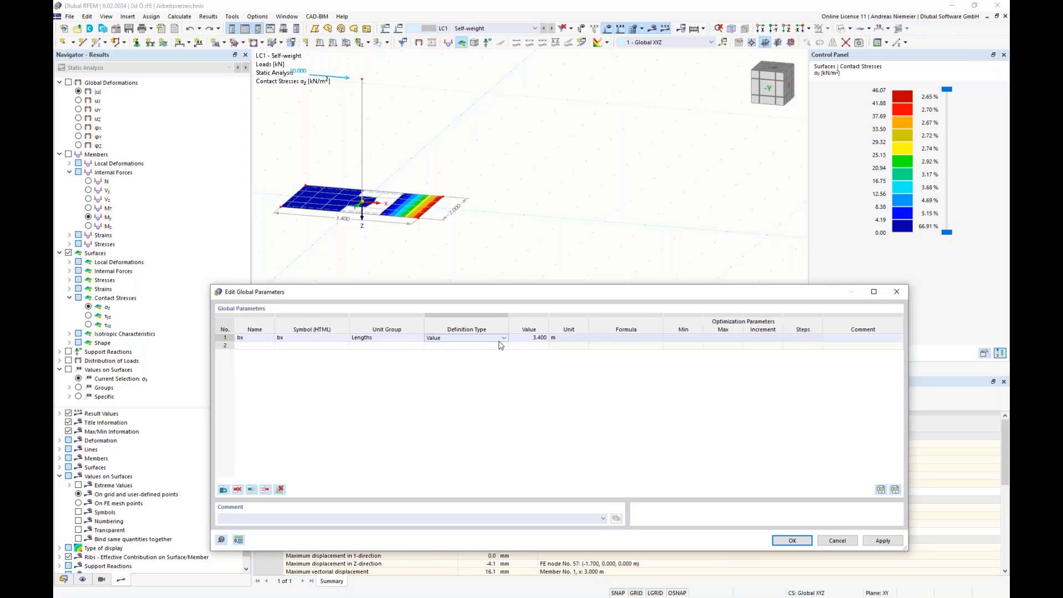
pyautogui.click(504, 338)
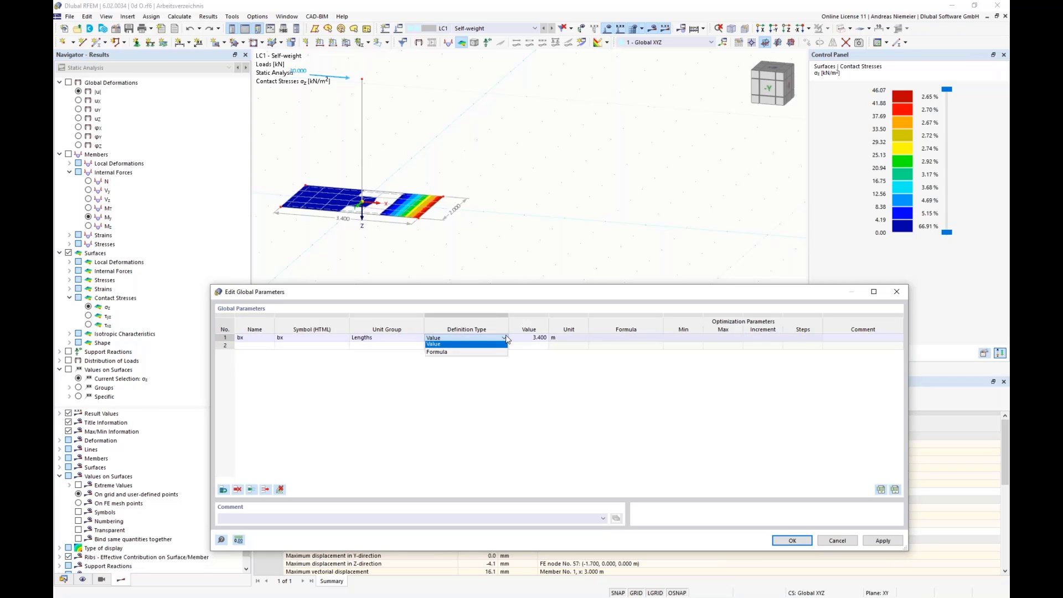
pyautogui.click(443, 347)
# Step: Add a second global length parameter named by with a value of 2 m
pyautogui.click(256, 346)
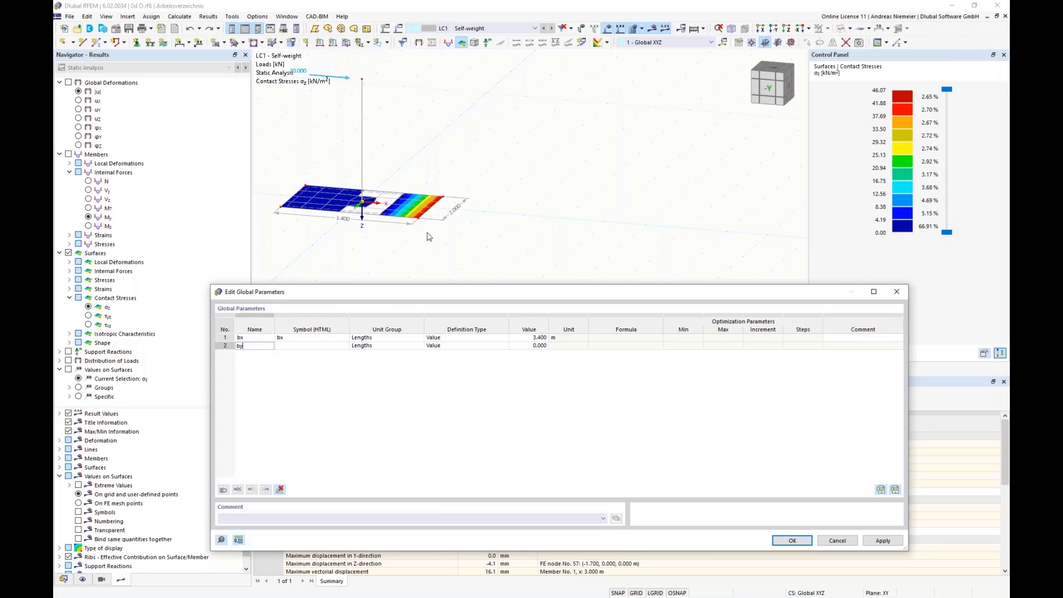
pyautogui.click(315, 347)
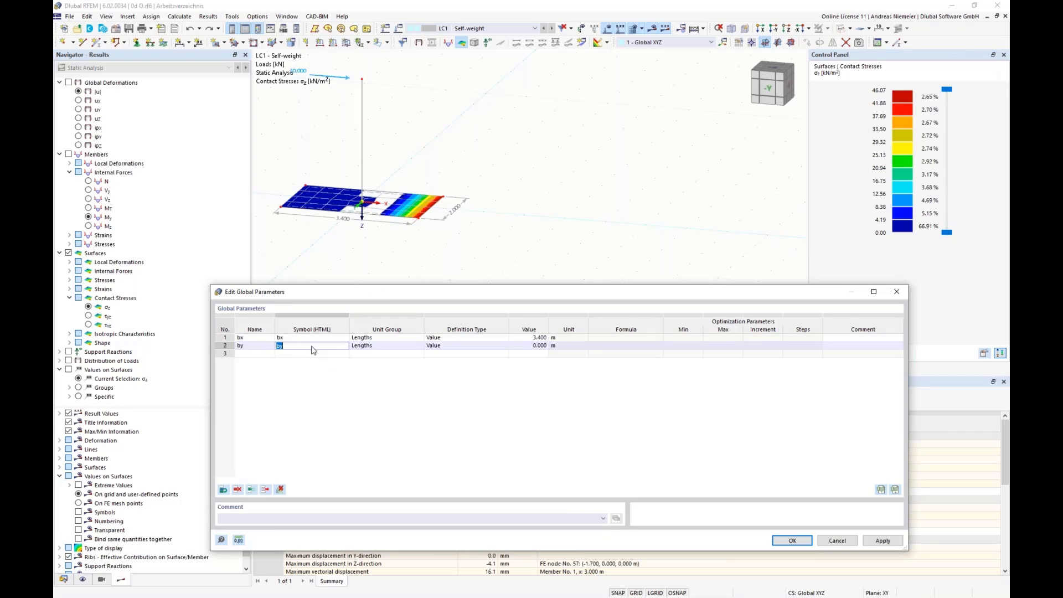
pyautogui.click(533, 347)
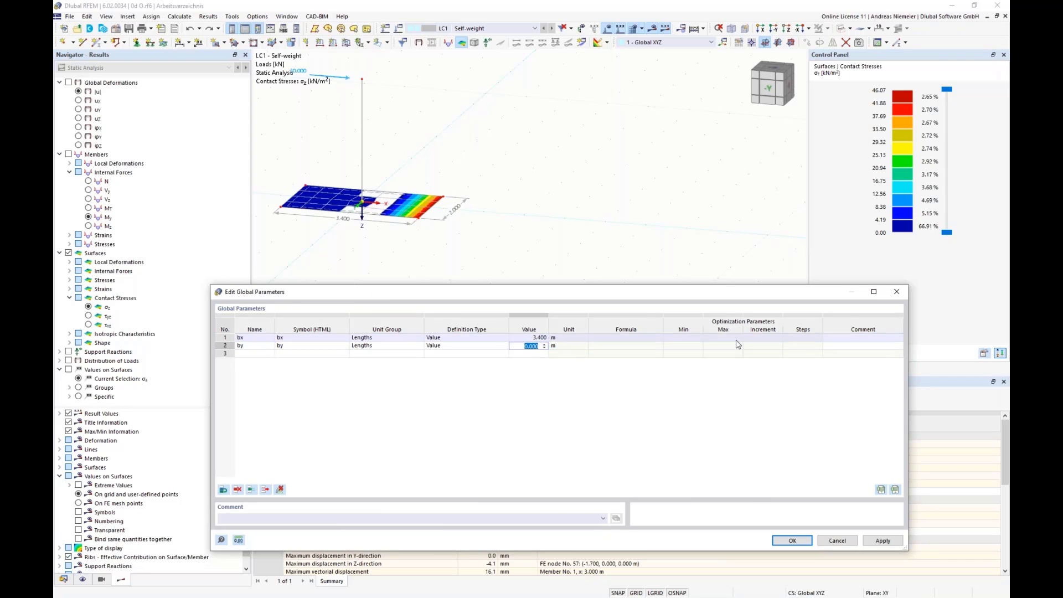
pyautogui.write('2')
pyautogui.press('Return')
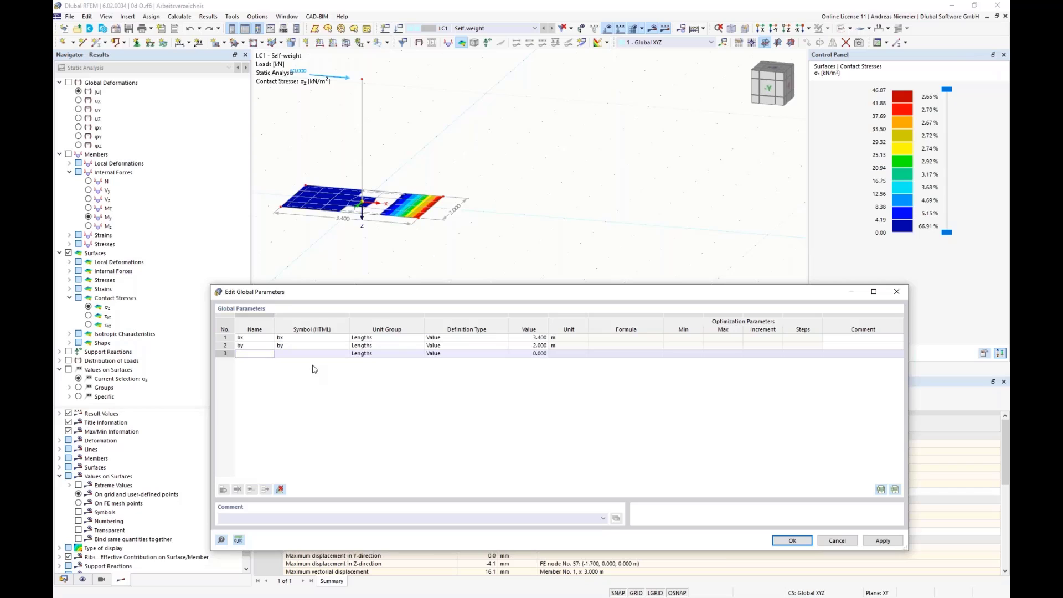
# Step: Add a third global length parameter named d with a value of 0.2 m and accept the parameter list
pyautogui.click(281, 355)
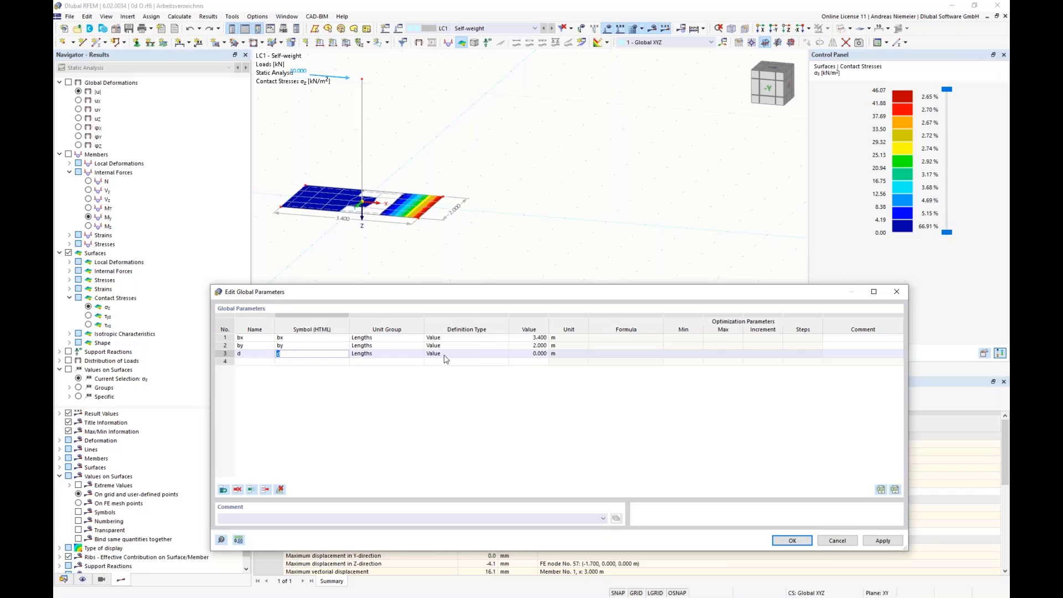
pyautogui.click(531, 354)
pyautogui.write('0')
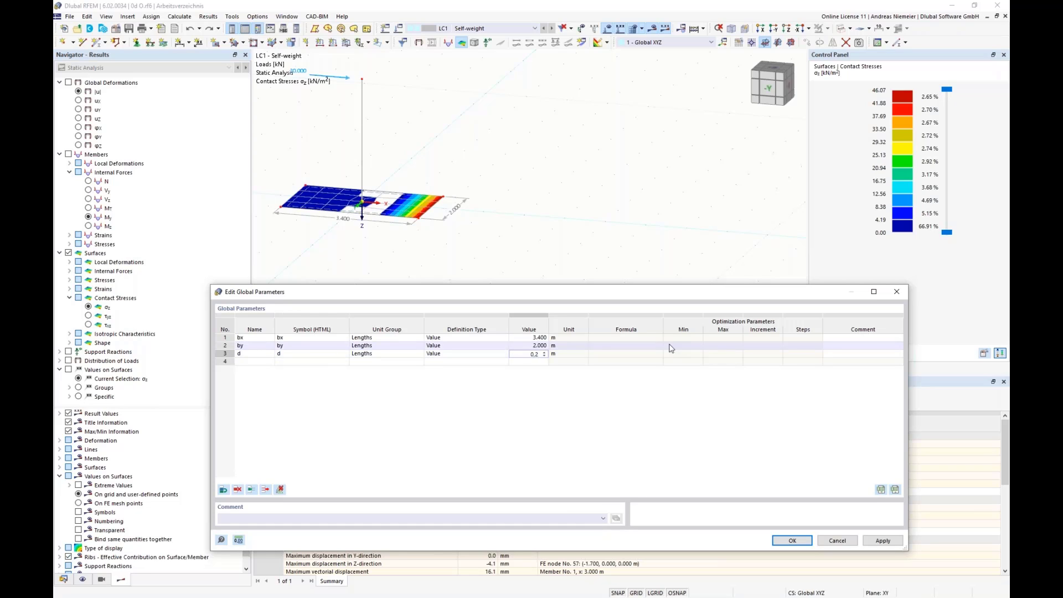
pyautogui.write(',2')
pyautogui.click(671, 347)
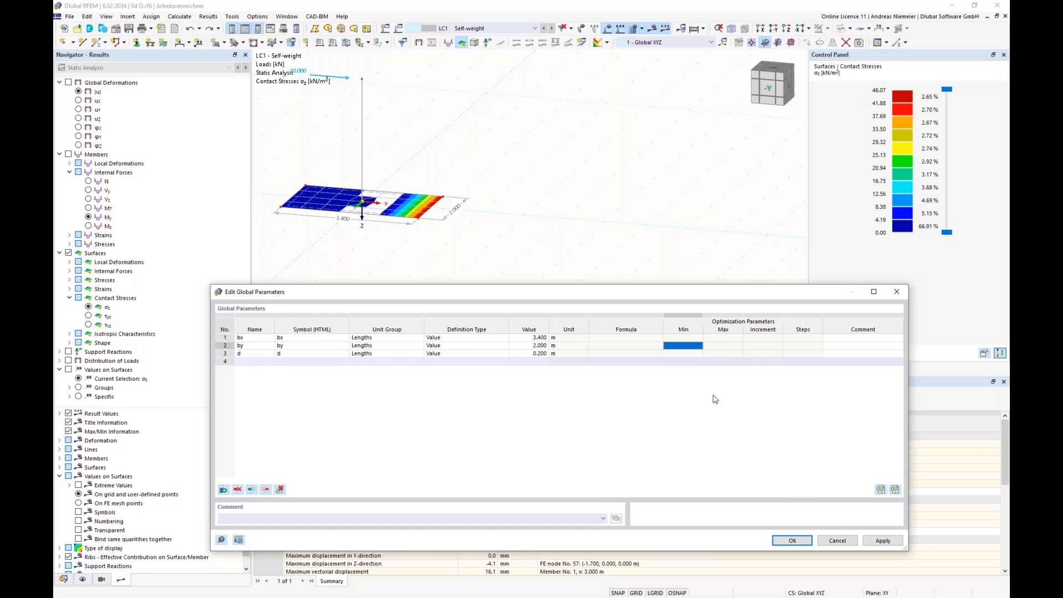
pyautogui.click(792, 541)
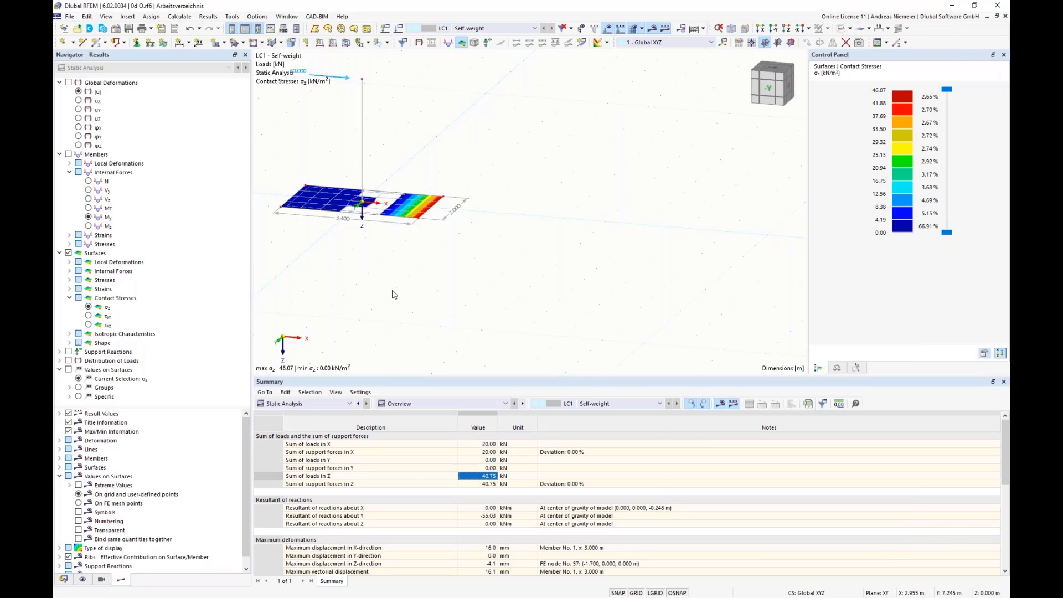
# Step: Define the X coordinate of the base surface's edge nodes 5 and 6 with the formula bx/2
pyautogui.rightClick(420, 222)
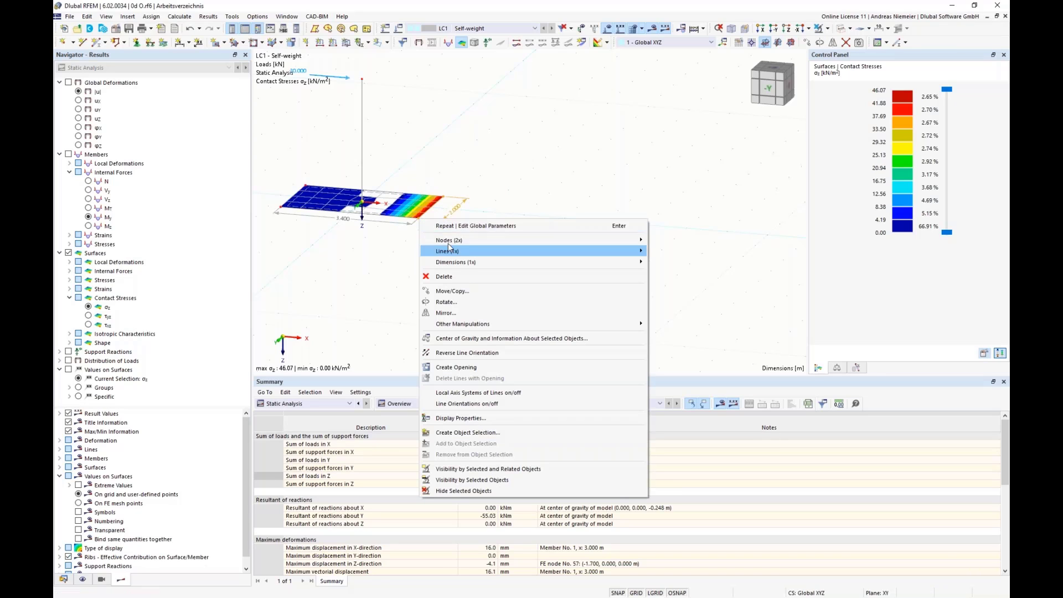
pyautogui.moveTo(478, 241)
pyautogui.click(656, 241)
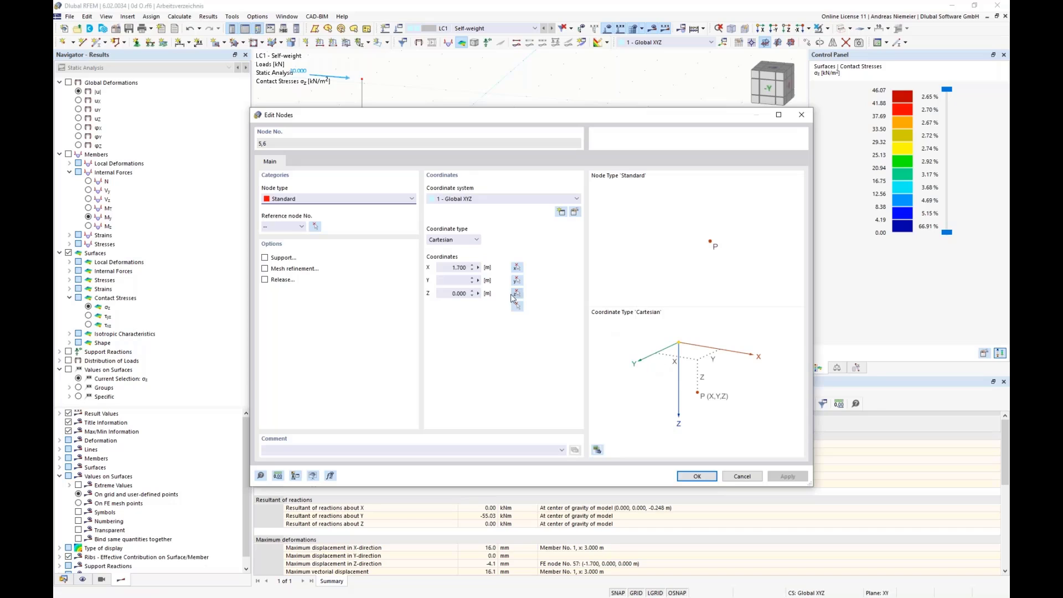
pyautogui.click(479, 268)
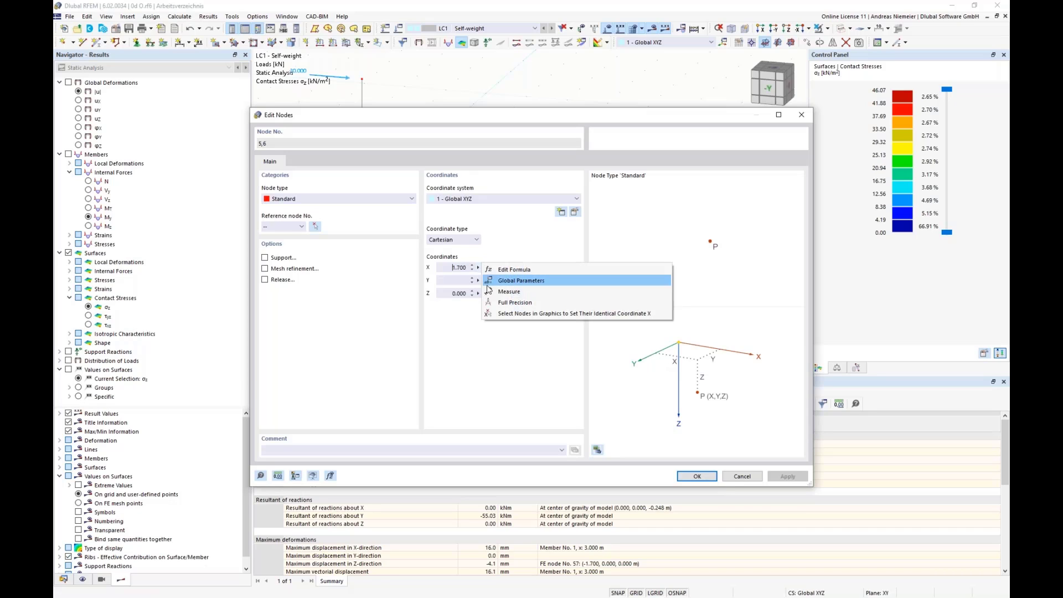
pyautogui.click(507, 272)
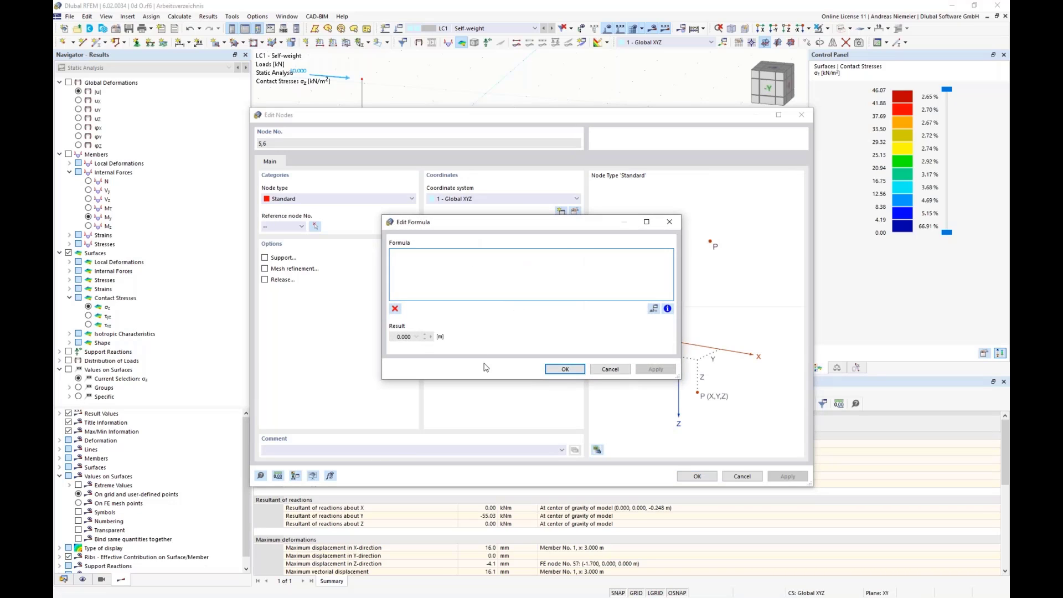
pyautogui.write('b')
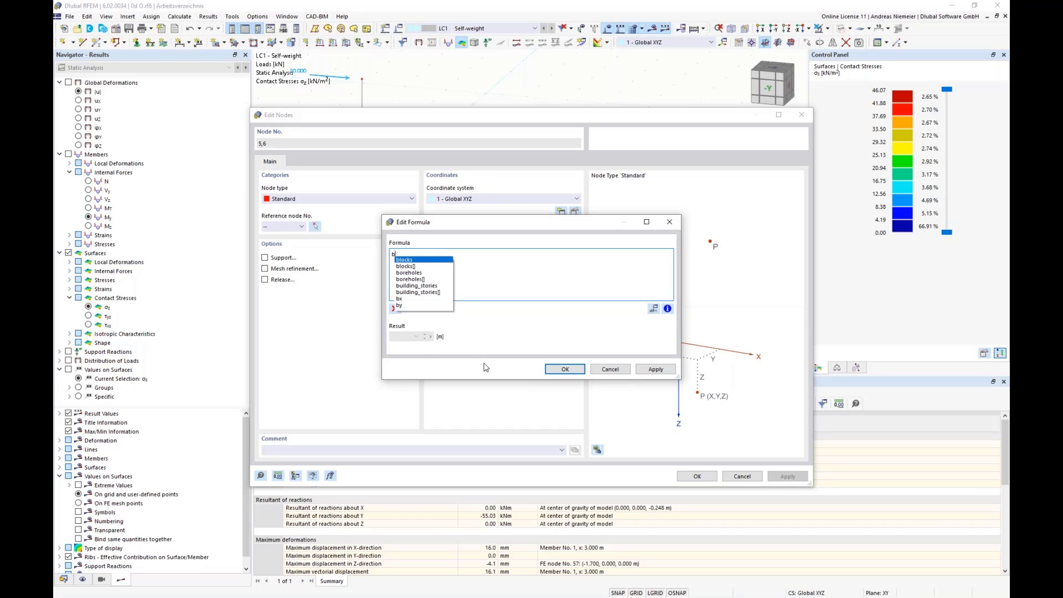
pyautogui.write('x/')
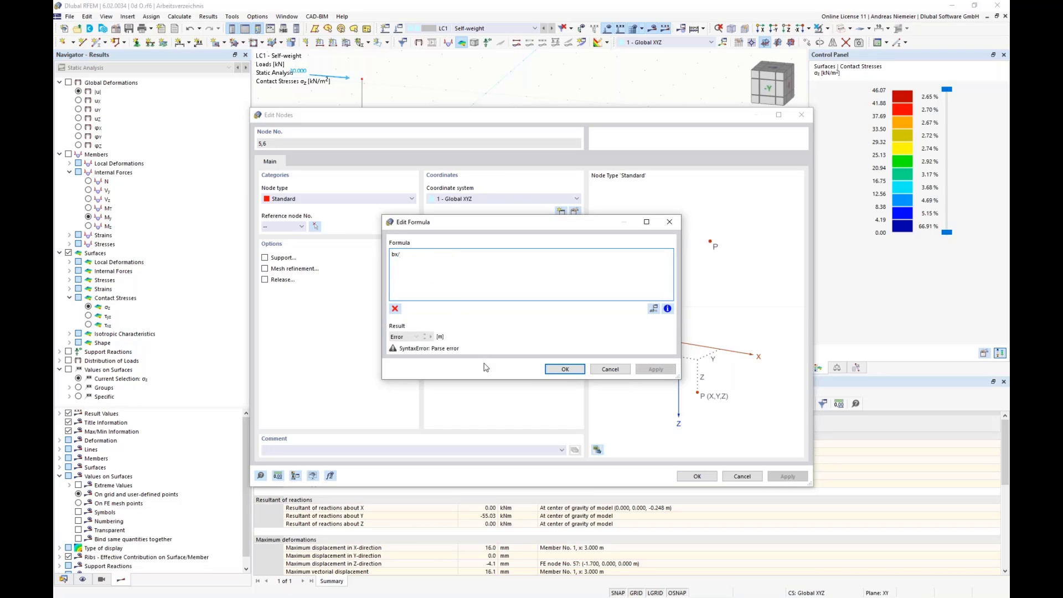
pyautogui.write('2')
pyautogui.click(565, 368)
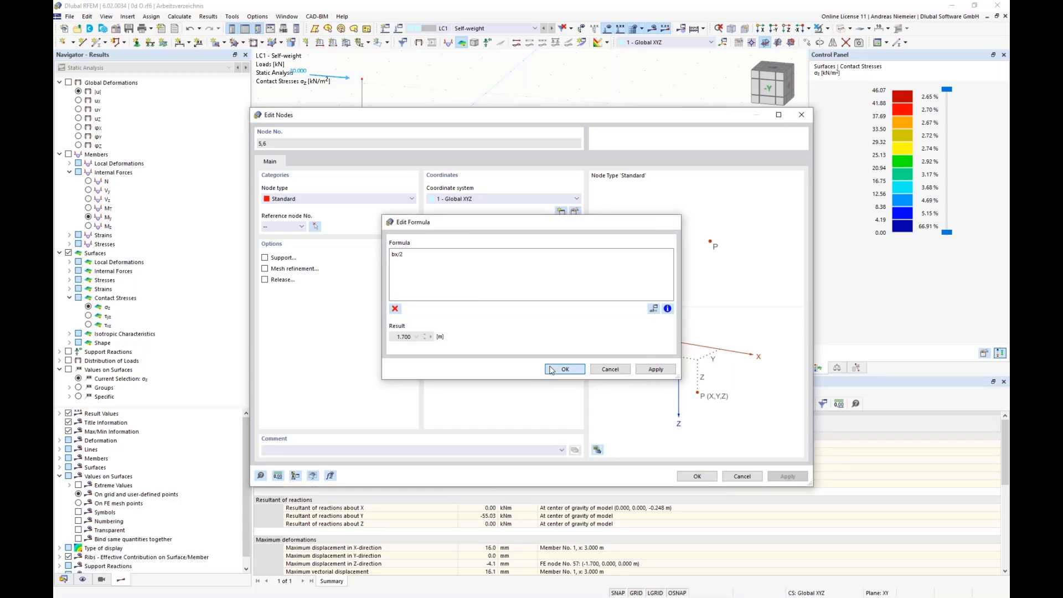
pyautogui.click(696, 477)
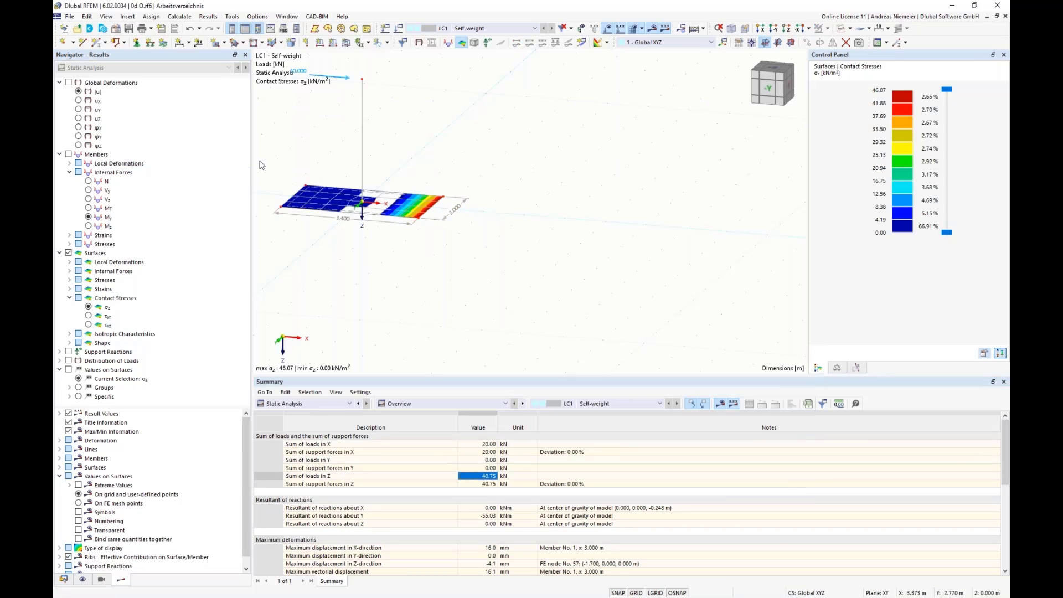
# Step: Define the X coordinate of the opposite edge nodes 3 and 4 with the formula -bx/2
pyautogui.rightClick(281, 209)
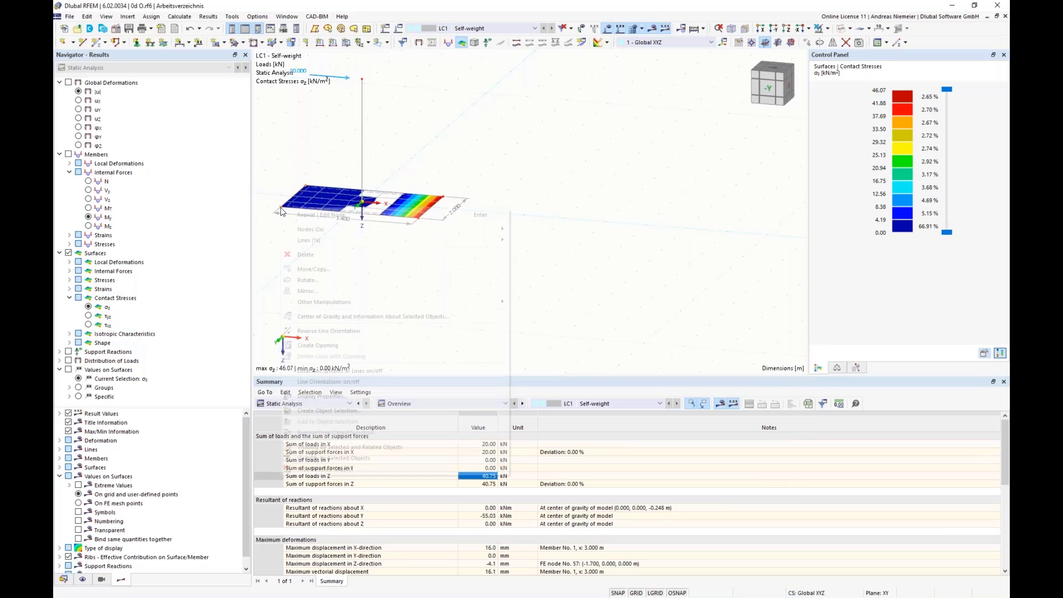
pyautogui.moveTo(319, 234)
pyautogui.click(531, 229)
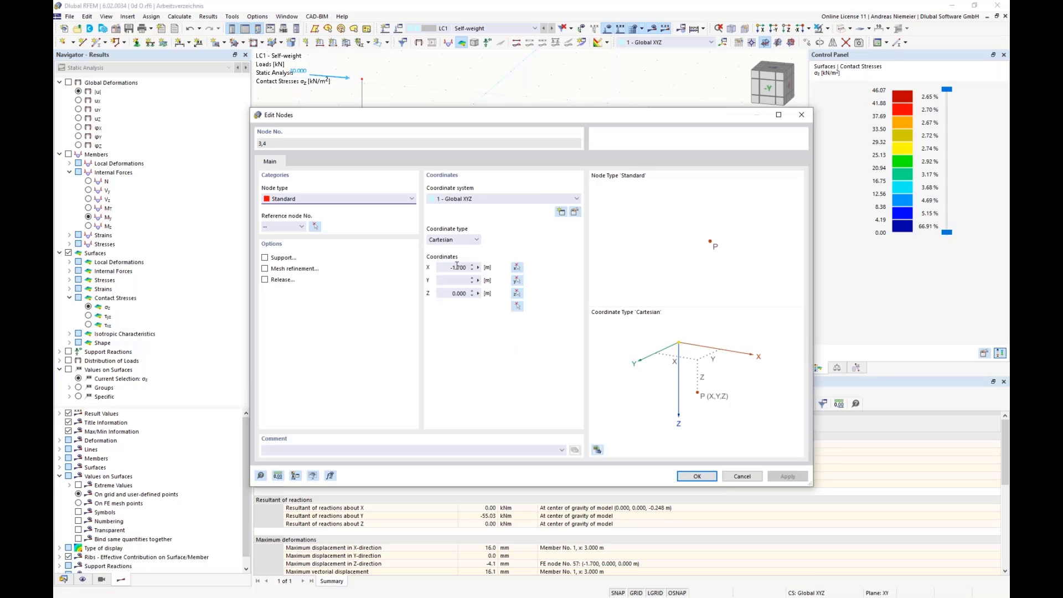
pyautogui.click(478, 268)
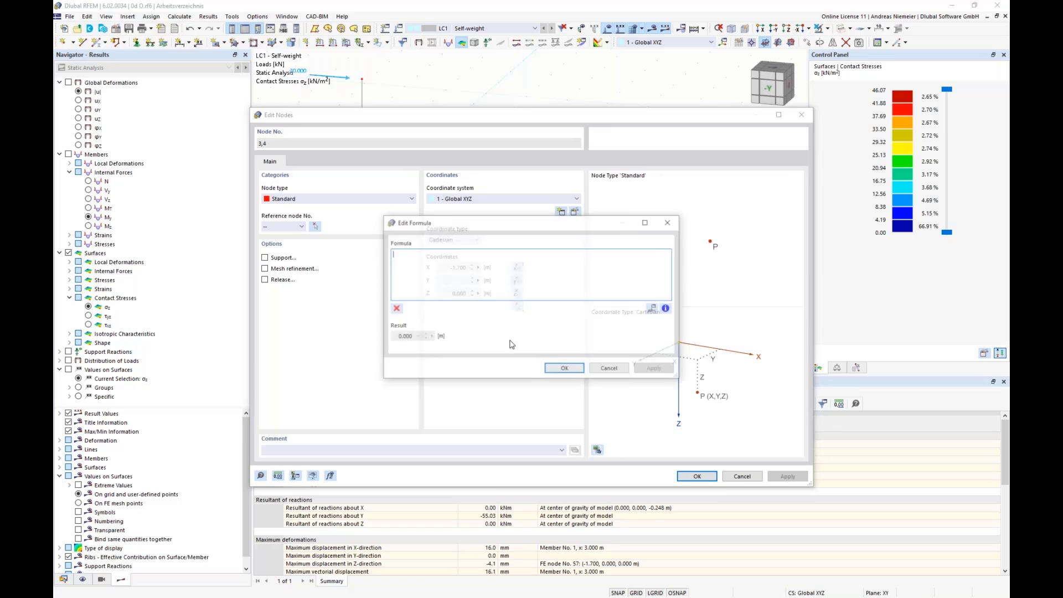
pyautogui.click(506, 272)
pyautogui.write('-b')
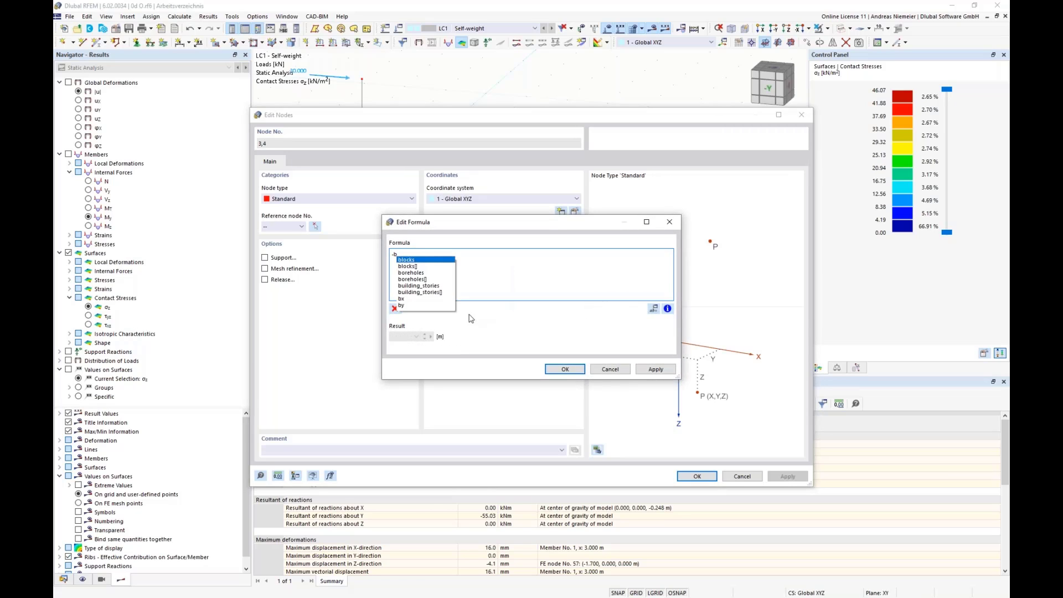
pyautogui.write('x/2')
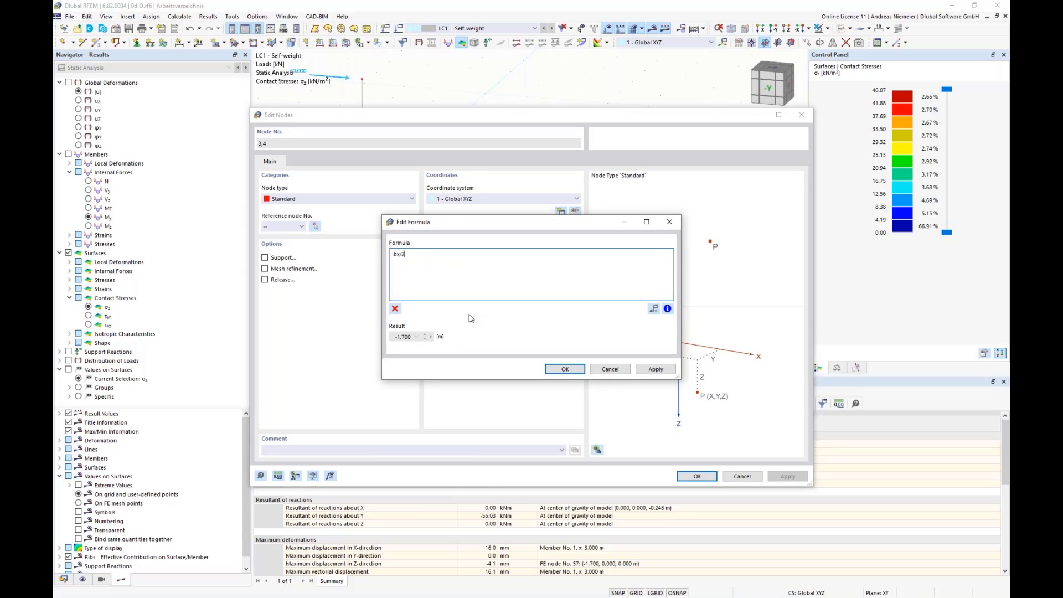
pyautogui.click(575, 373)
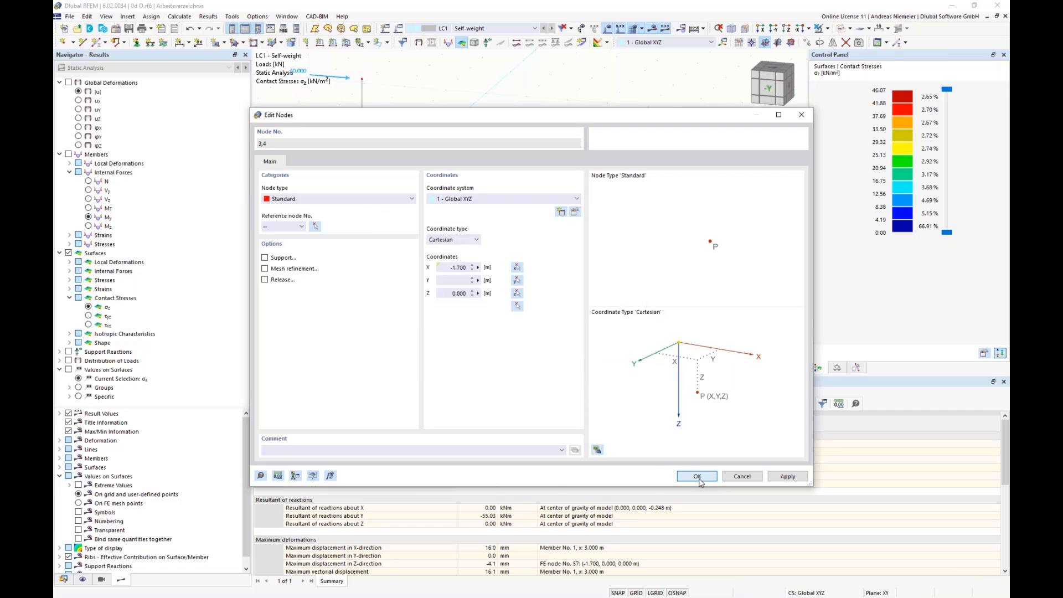
pyautogui.click(697, 476)
# Step: Define the Y coordinate of the base surface's edge nodes 3 and 6 with the formula -by/2
pyautogui.moveTo(558, 220); pyautogui.dragTo(556, 237, button='middle')
pyautogui.keyDown('ctrl'); pyautogui.moveTo(555, 237); pyautogui.dragTo(411, 233, button='middle'); pyautogui.keyUp('ctrl')
pyautogui.moveTo(569, 258); pyautogui.dragTo(539, 280, button='middle')
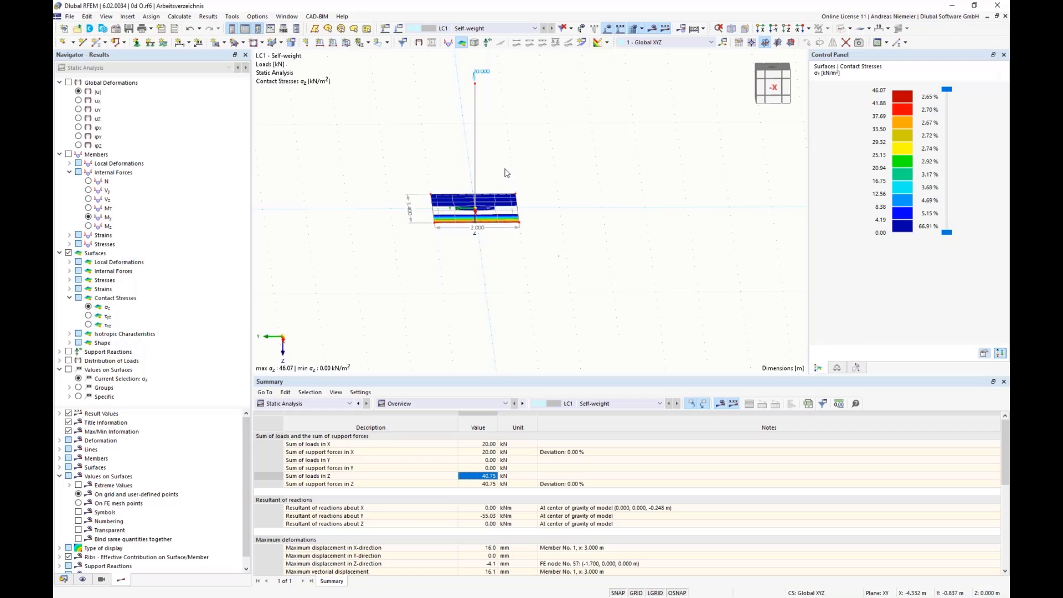
pyautogui.moveTo(503, 163); pyautogui.dragTo(552, 259)
pyautogui.rightClick(520, 227)
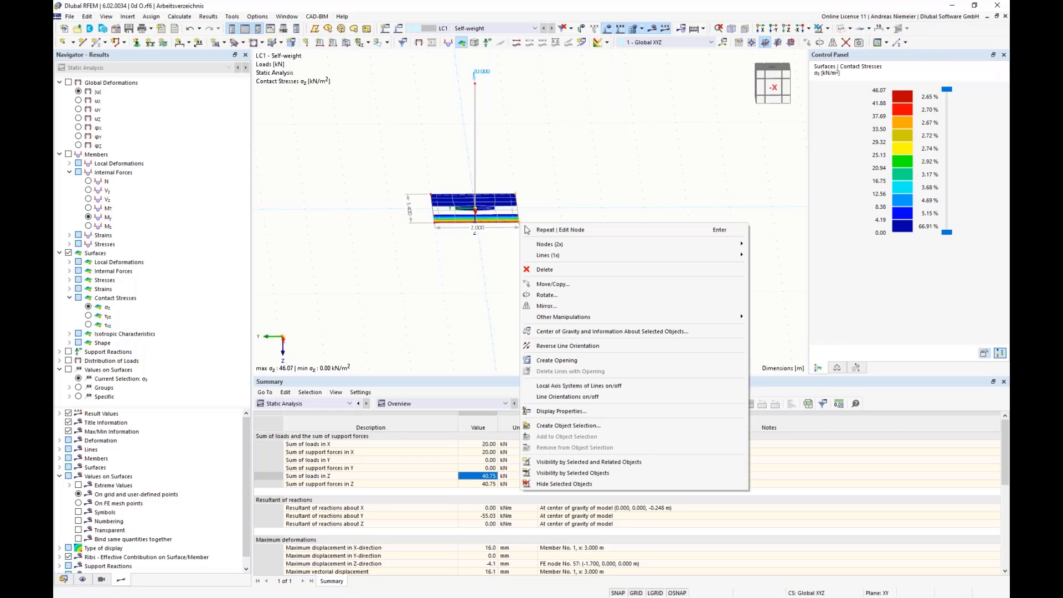
pyautogui.moveTo(585, 245)
pyautogui.click(768, 250)
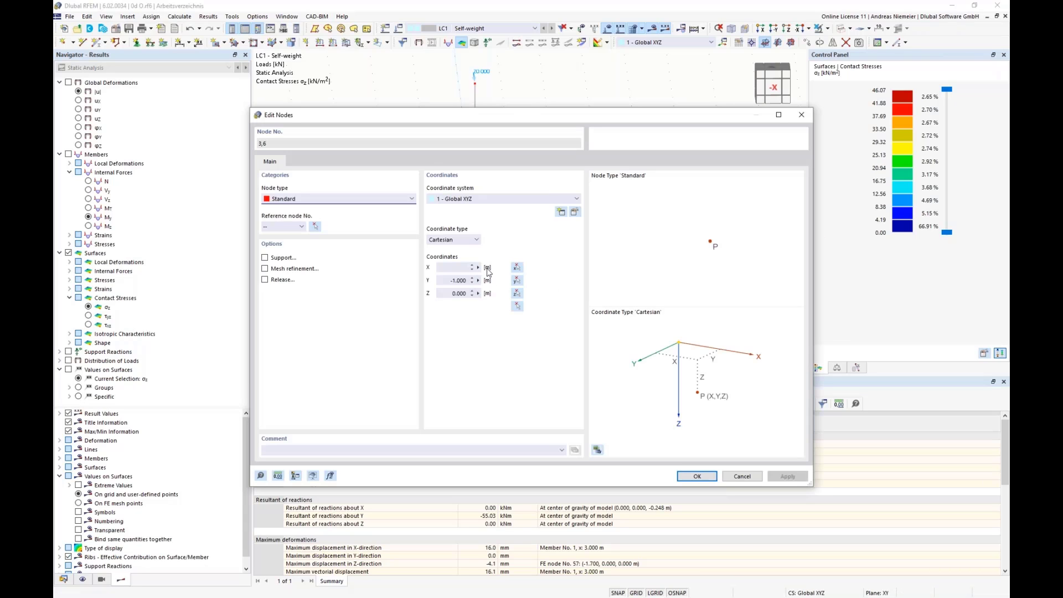
pyautogui.click(479, 281)
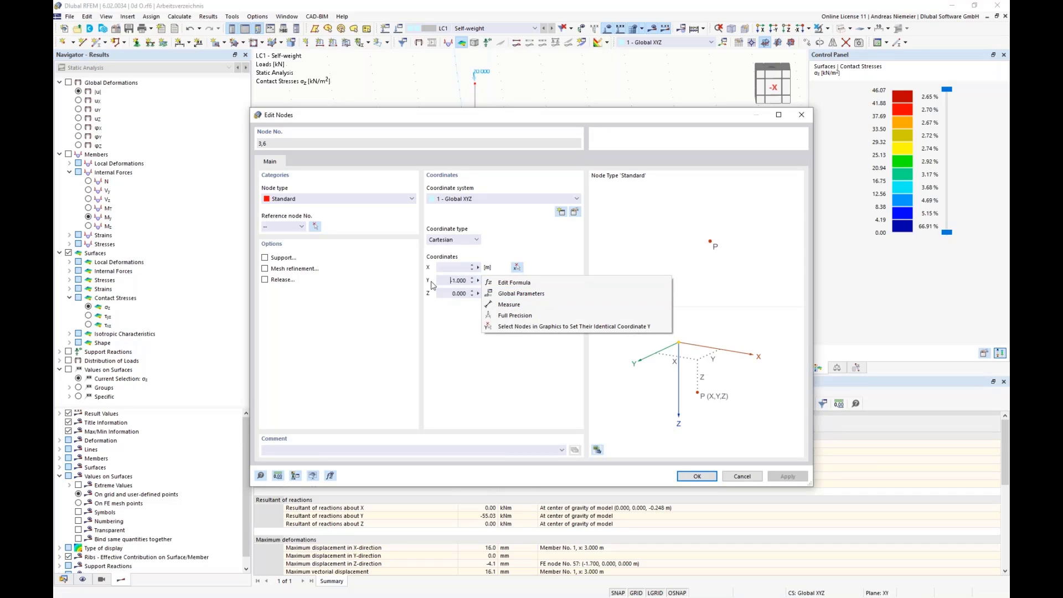
pyautogui.click(514, 283)
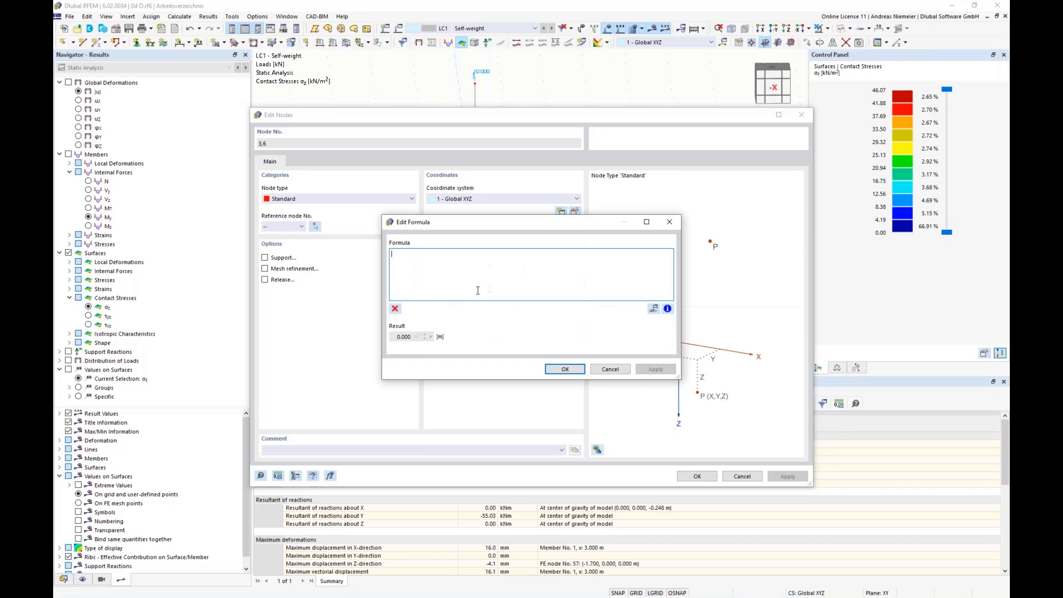
pyautogui.write('-b')
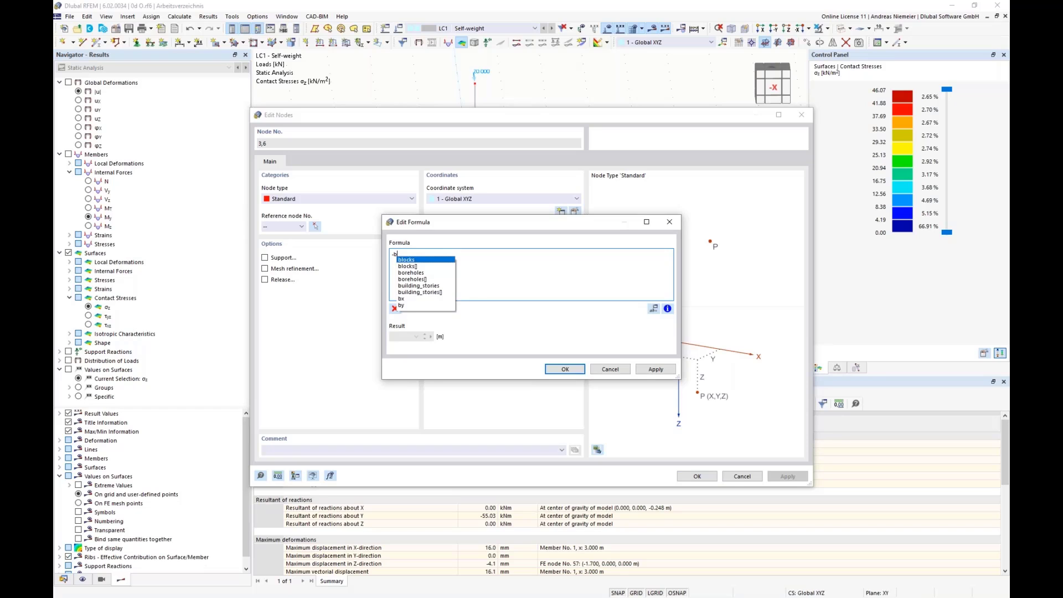
pyautogui.write('y/')
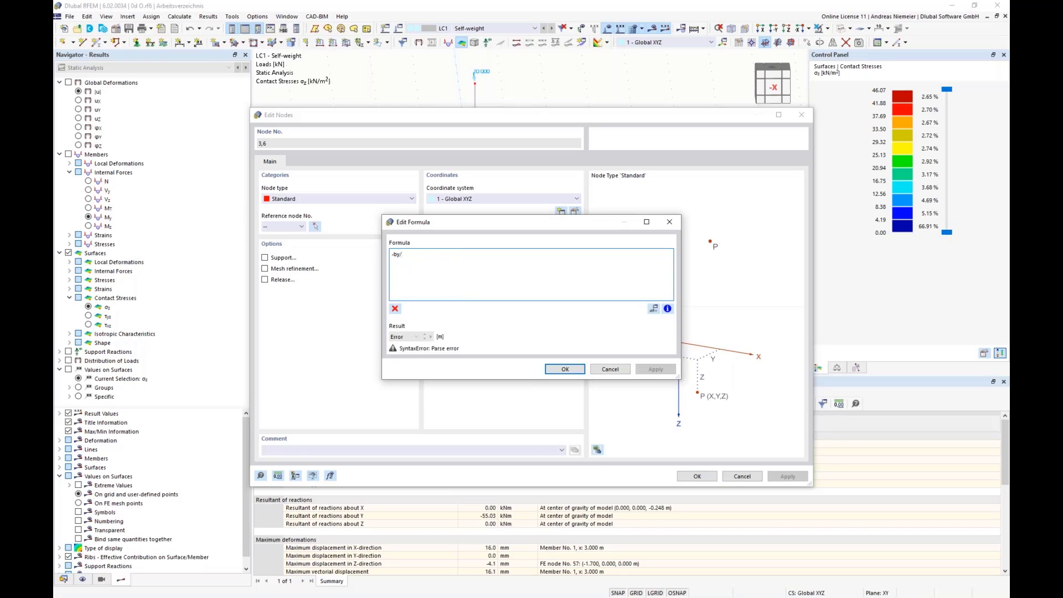
pyautogui.write('2')
pyautogui.click(573, 368)
pyautogui.click(697, 474)
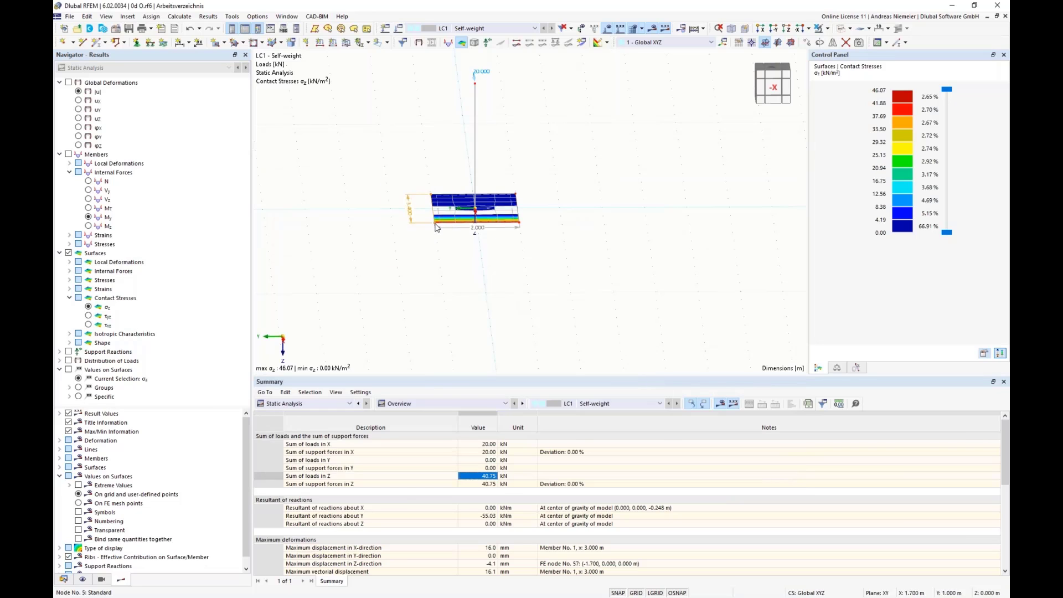
# Step: Define the Y coordinate of the opposite edge nodes 4 and 5 with the formula by/2
pyautogui.rightClick(435, 227)
pyautogui.moveTo(534, 244)
pyautogui.click(700, 247)
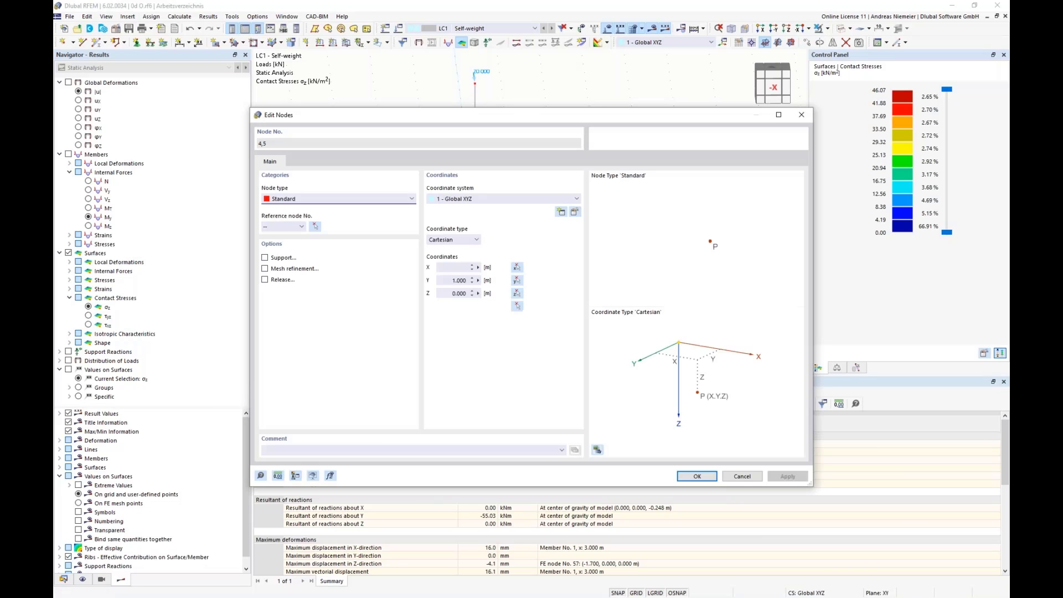
pyautogui.click(479, 280)
pyautogui.click(503, 283)
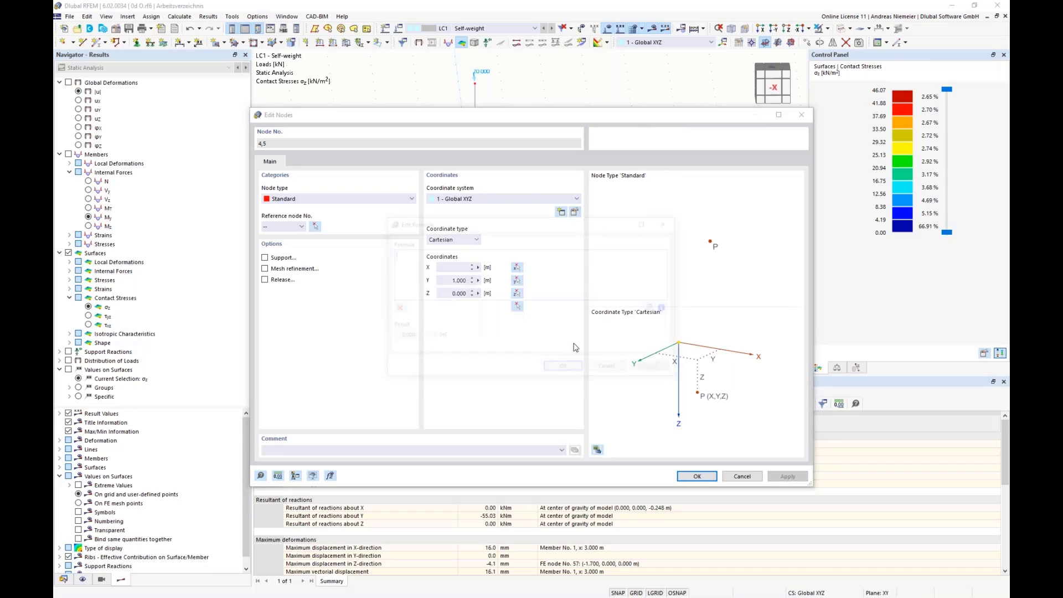
pyautogui.write('by')
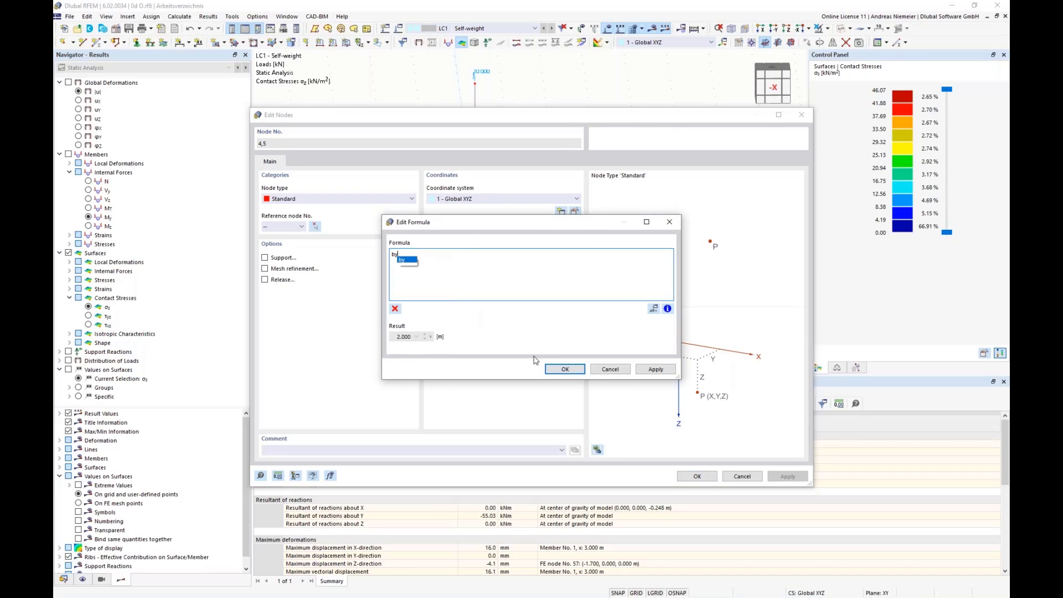
pyautogui.write('/2')
pyautogui.press('Return')
pyautogui.click(697, 477)
# Step: Link the thickness of the base surface to the global parameter with the formula =d in the structure's thickness table
pyautogui.keyDown('ctrl'); pyautogui.moveTo(361, 248); pyautogui.dragTo(494, 304, button='middle'); pyautogui.keyUp('ctrl')
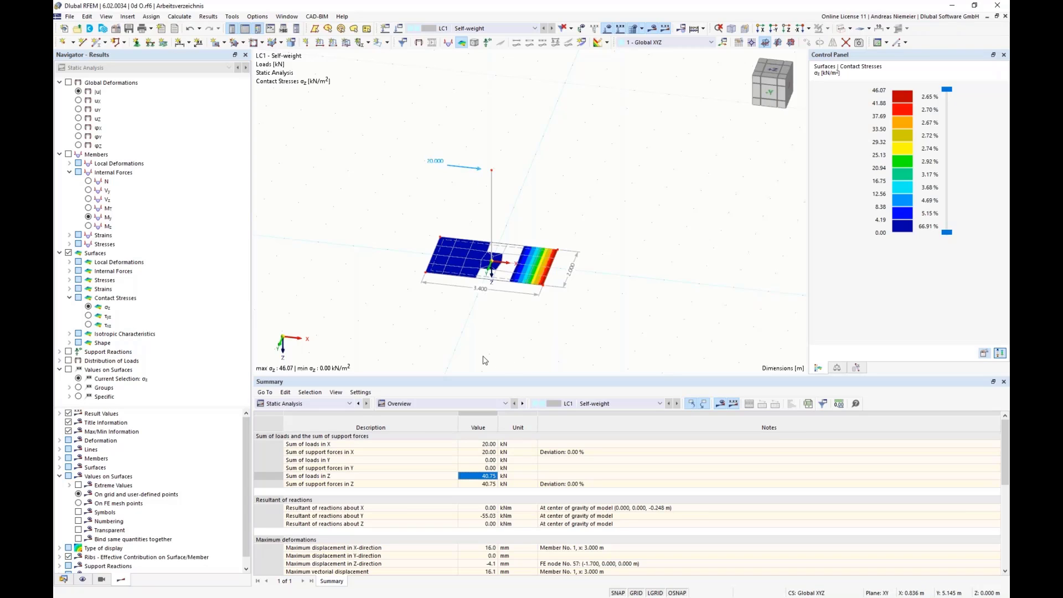
pyautogui.click(304, 404)
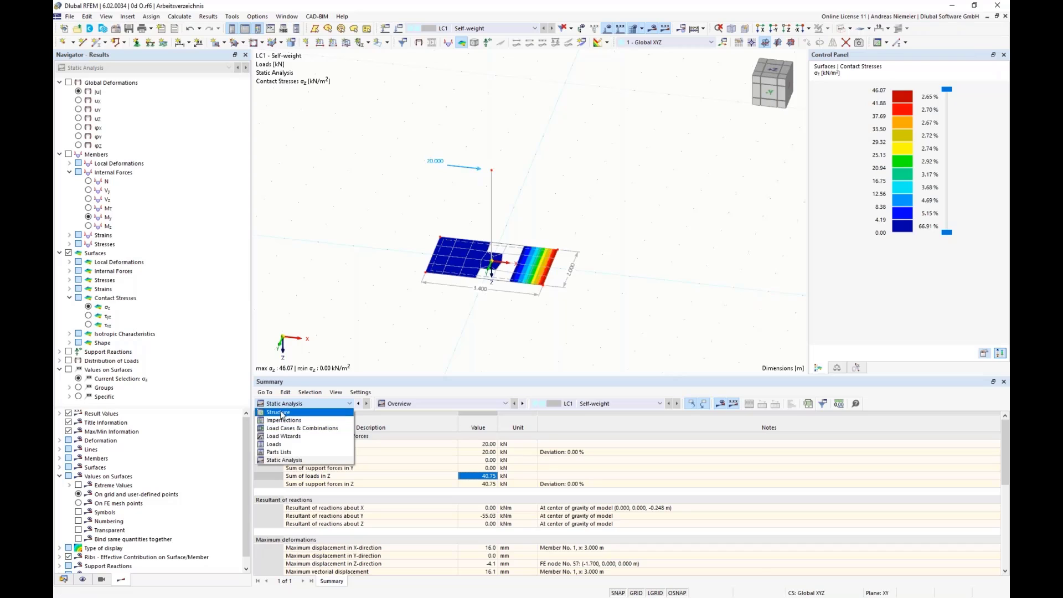
pyautogui.click(282, 413)
pyautogui.click(417, 404)
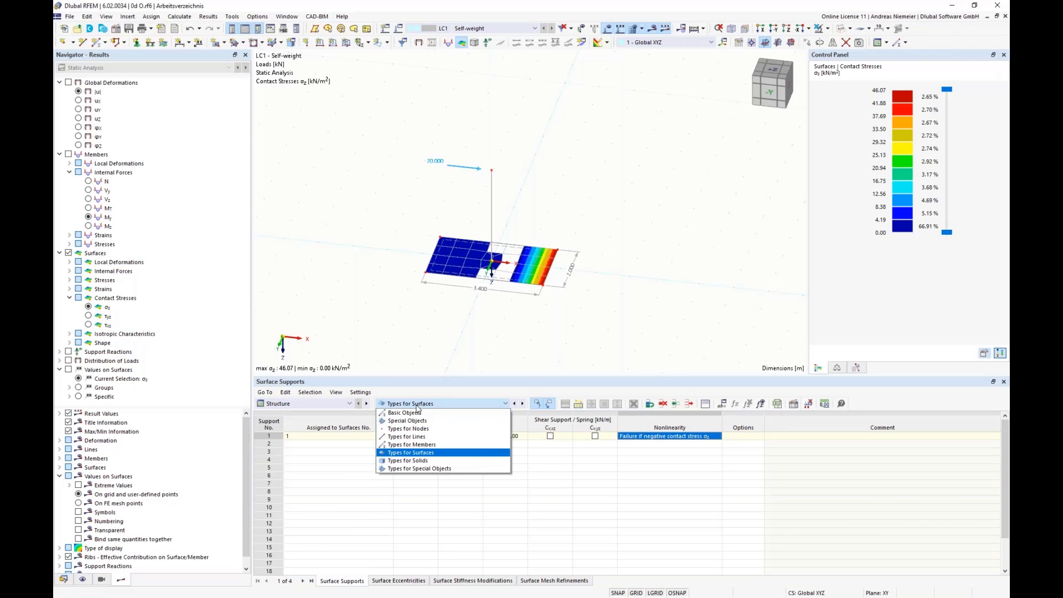
pyautogui.click(405, 413)
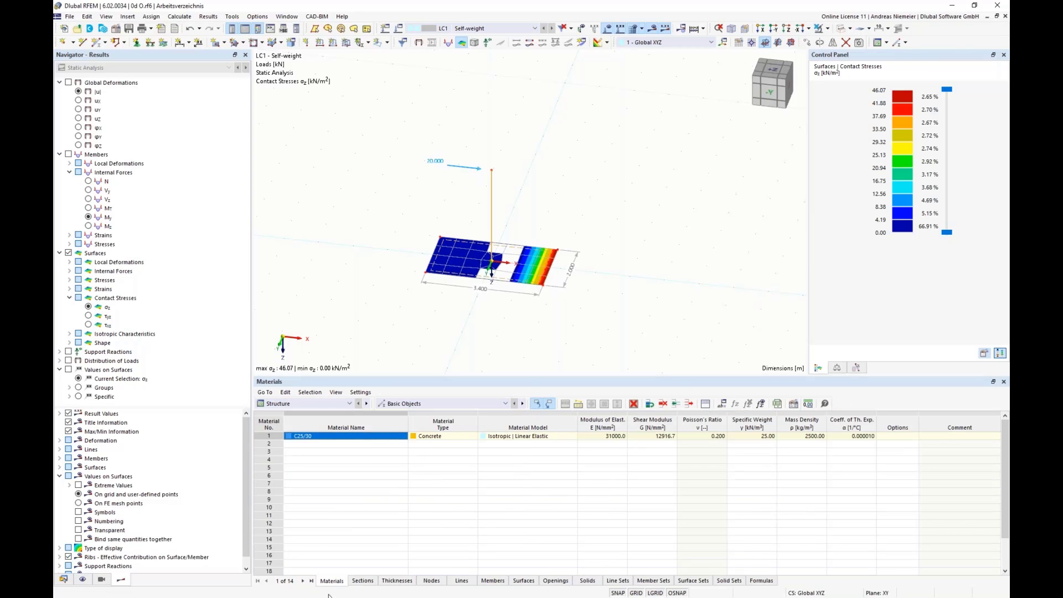
pyautogui.click(397, 581)
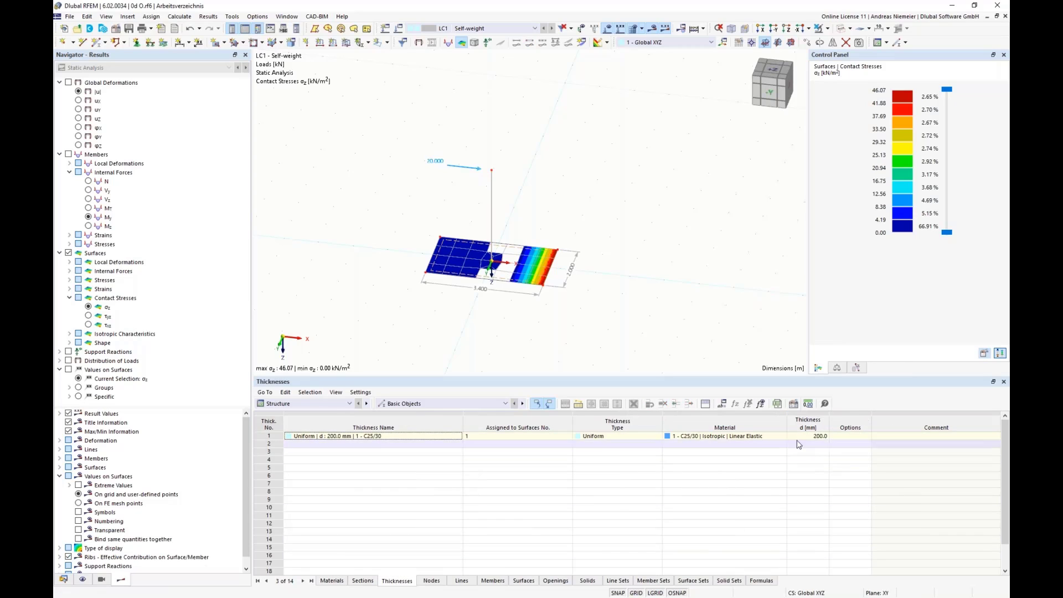
pyautogui.click(816, 437)
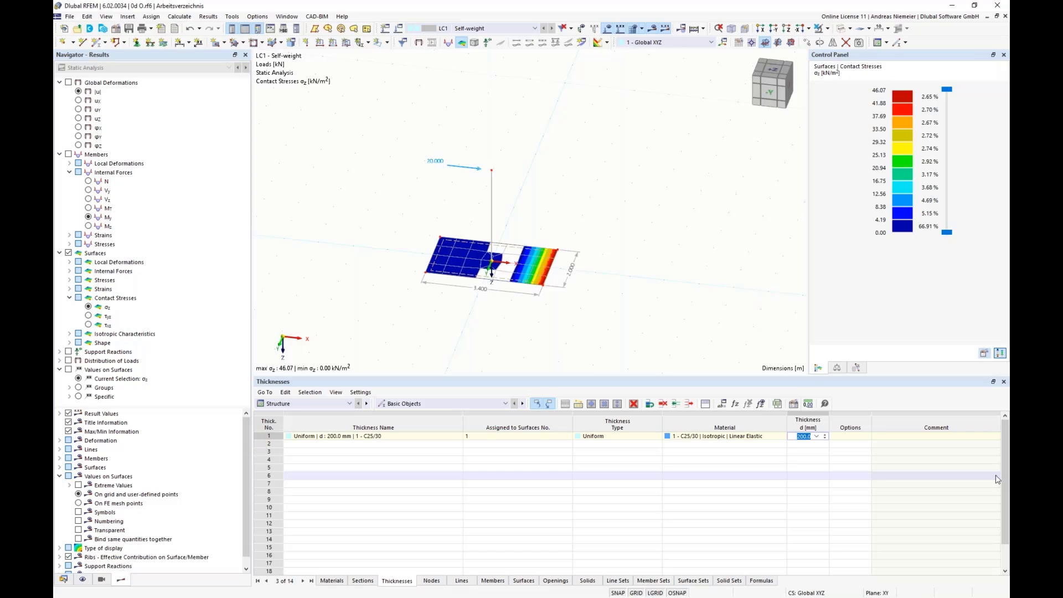
pyautogui.write('=d')
pyautogui.click(889, 523)
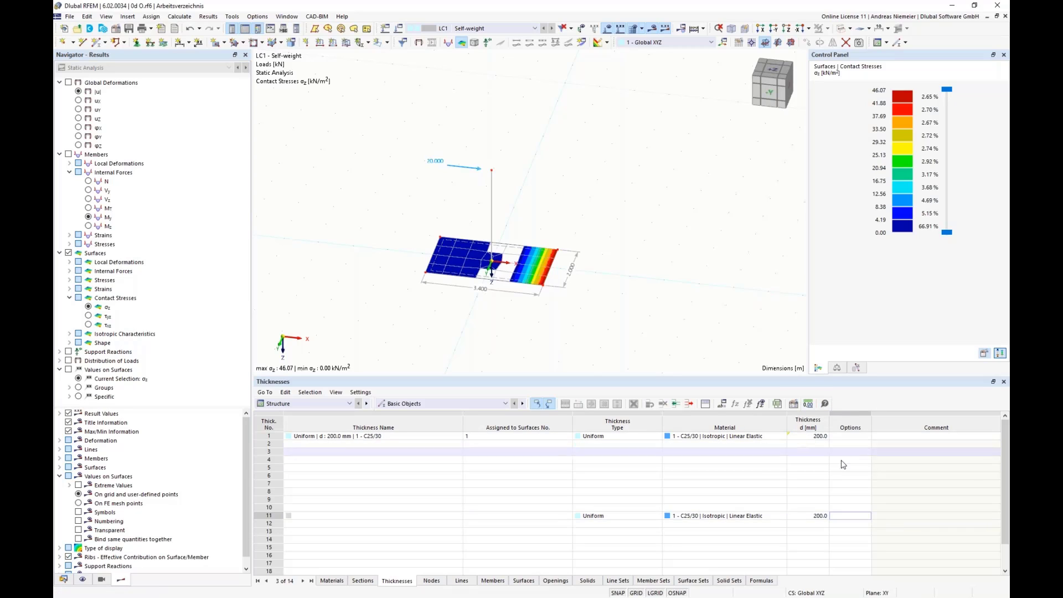
# Step: Display the formulas in the thickness and node tables to check the parameter links, and return to numeric values
pyautogui.click(761, 404)
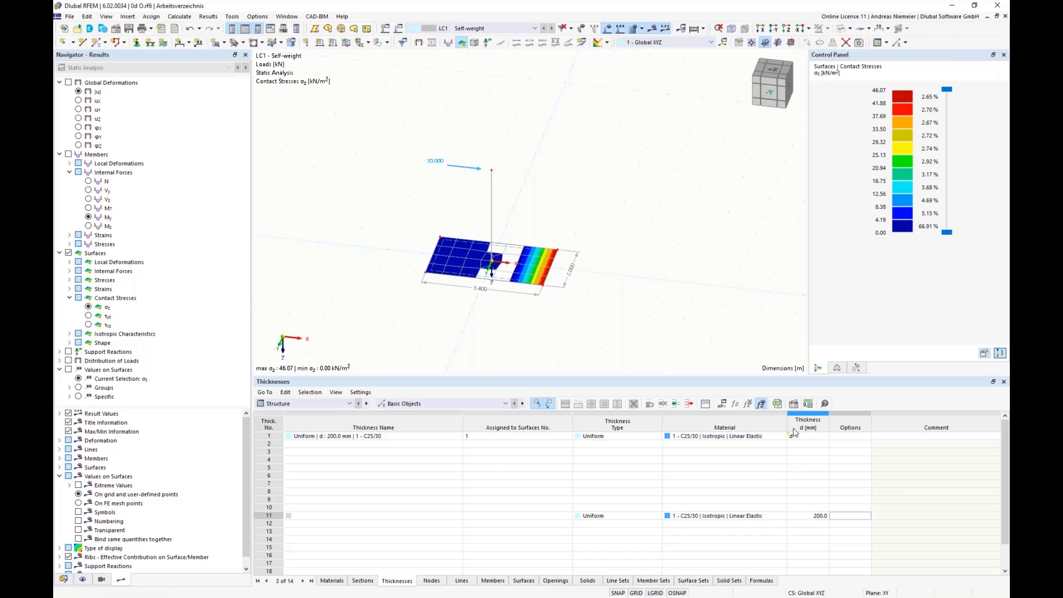
pyautogui.click(435, 581)
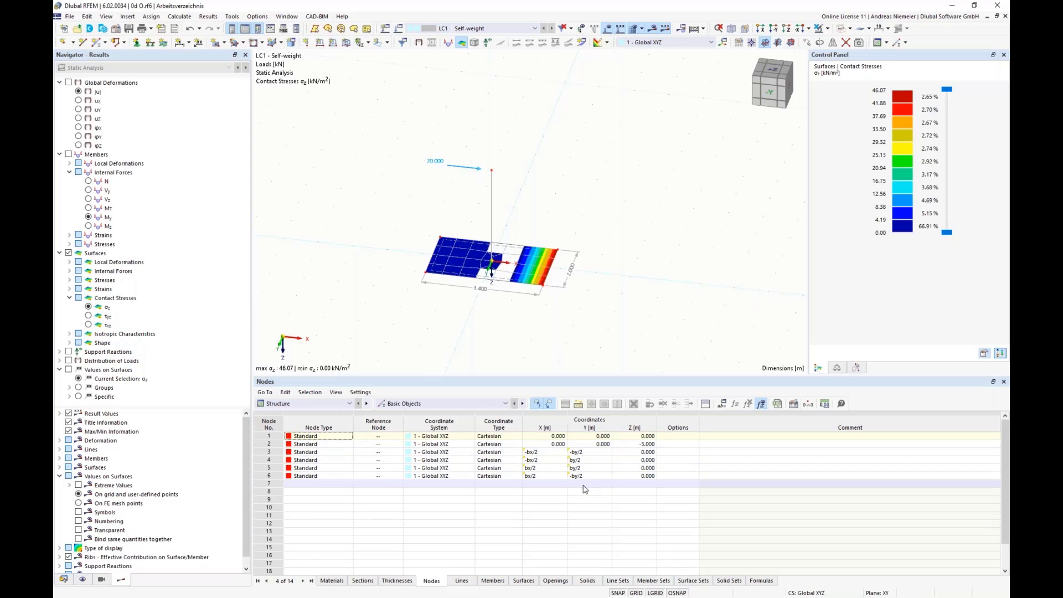
pyautogui.click(763, 408)
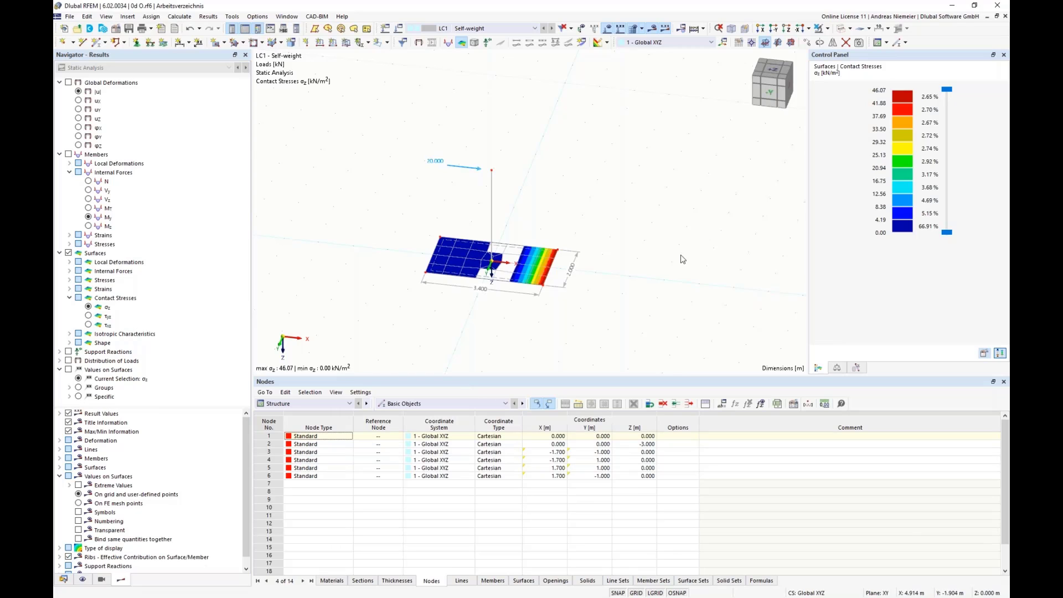
# Step: Test the parametric base surface by setting the global parameter bx to 4 m, and undo the change
pyautogui.click(725, 405)
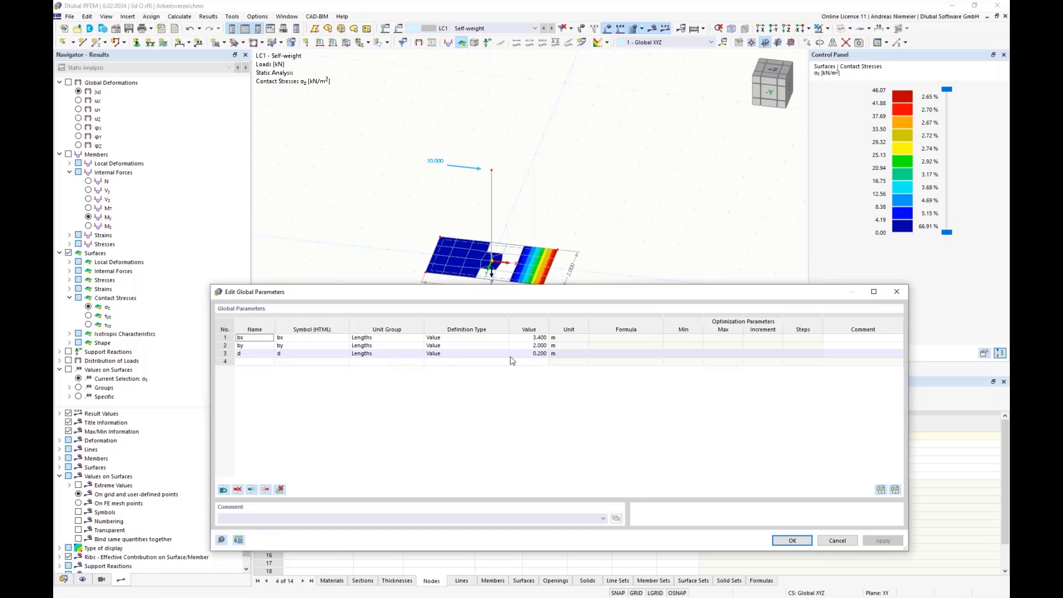
pyautogui.click(531, 337)
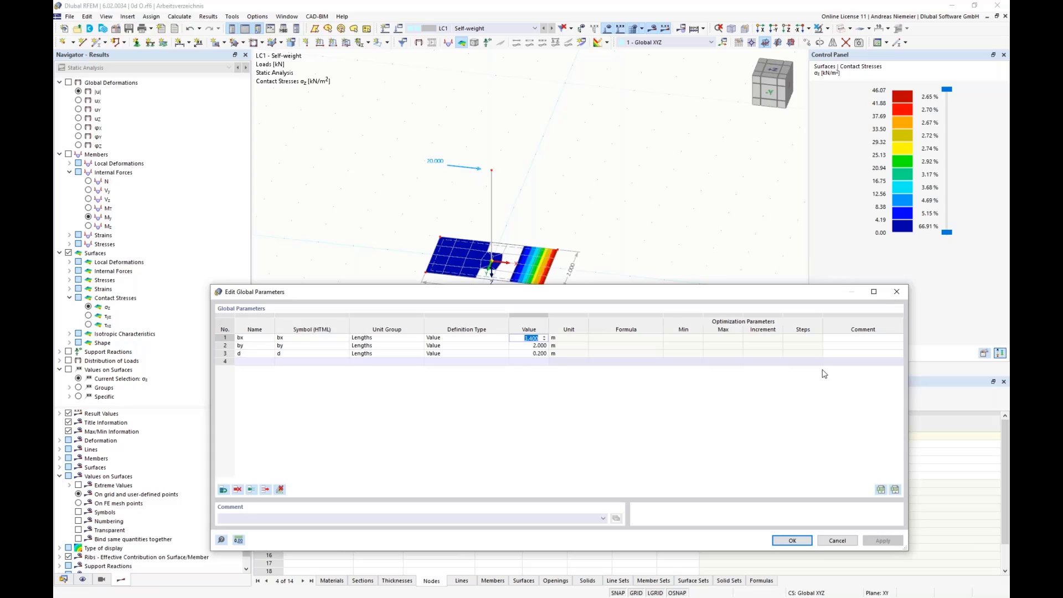
pyautogui.write('4')
pyautogui.click(802, 345)
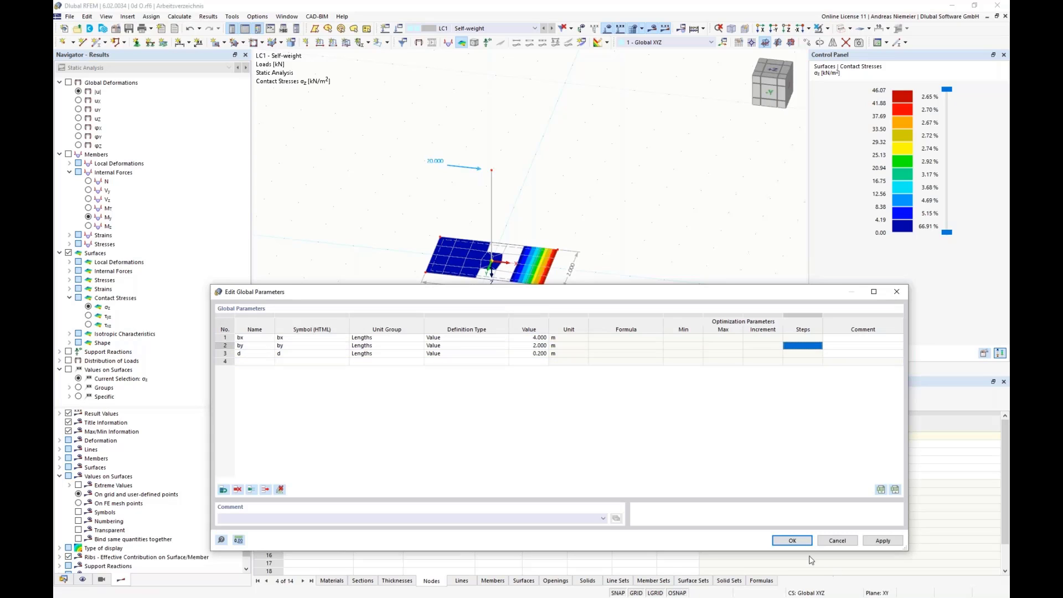
pyautogui.click(792, 540)
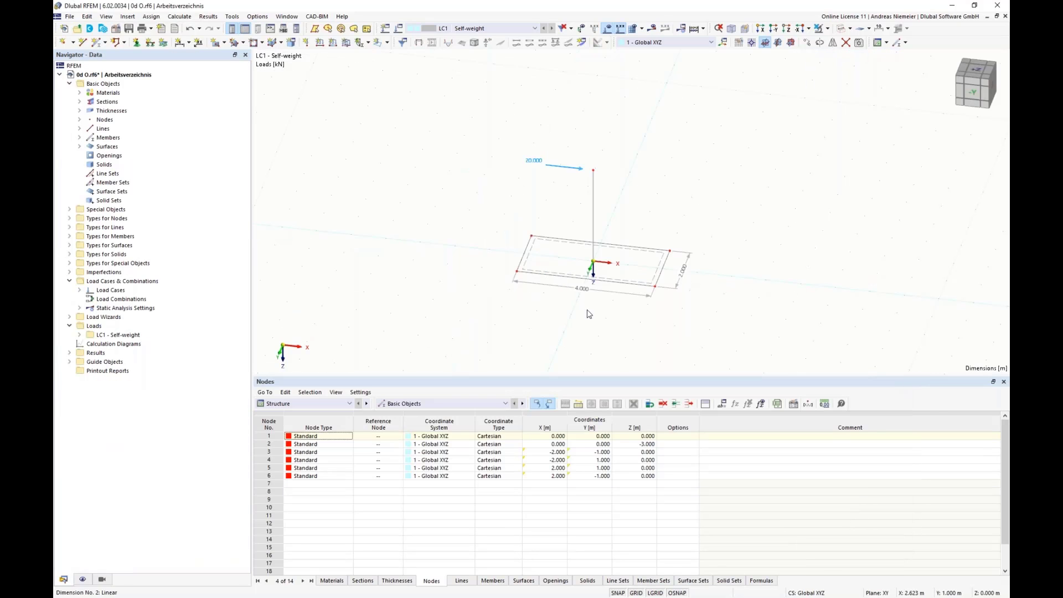
pyautogui.scroll(3, 646, 337)
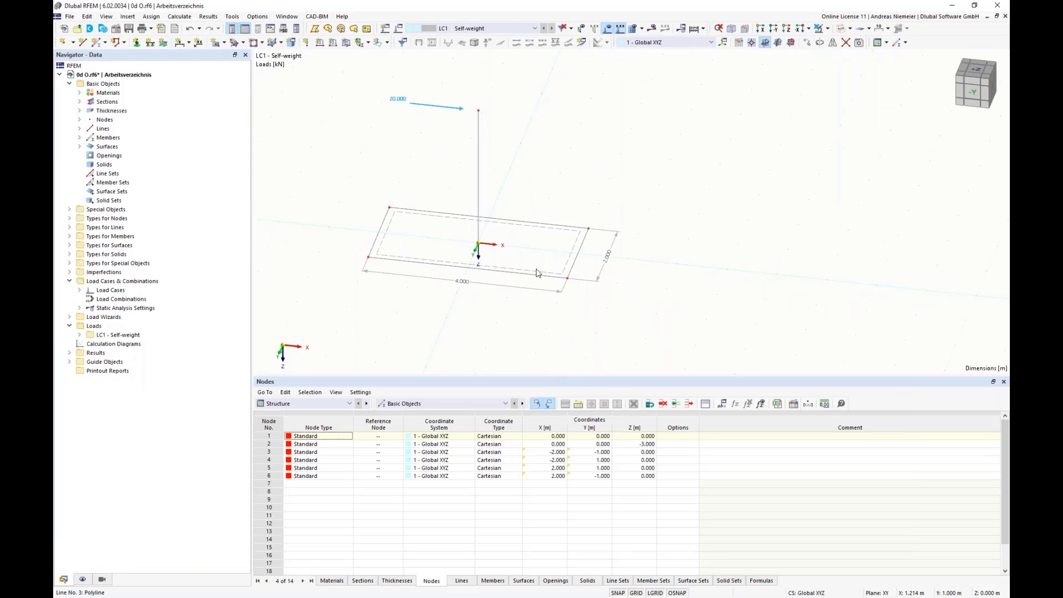
pyautogui.click(189, 29)
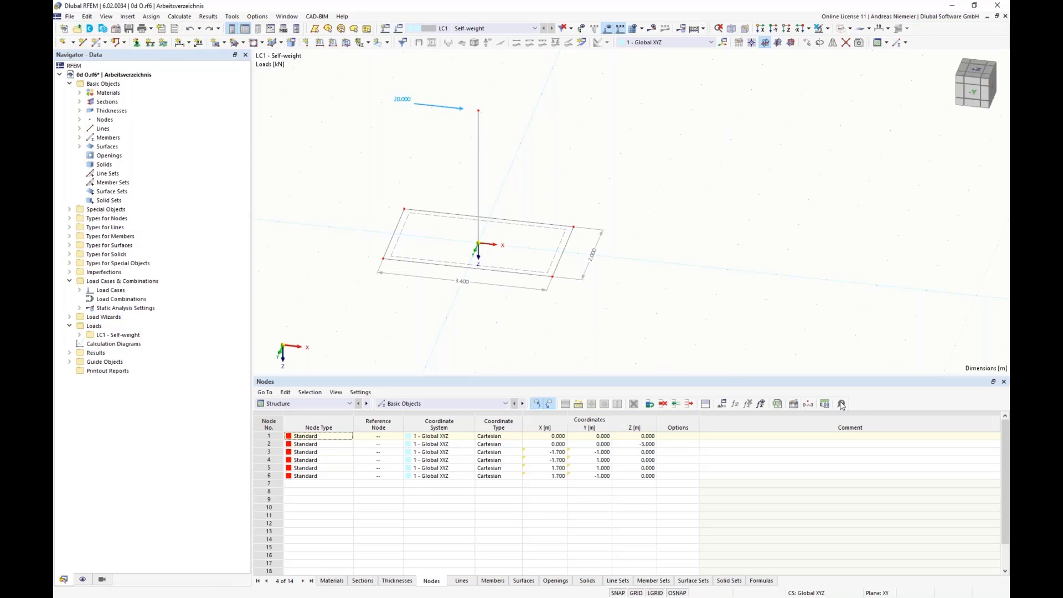
# Step: Activate the Optimization & Costs / CO2 Emission Estimation add-on in the model's base data
pyautogui.click(116, 28)
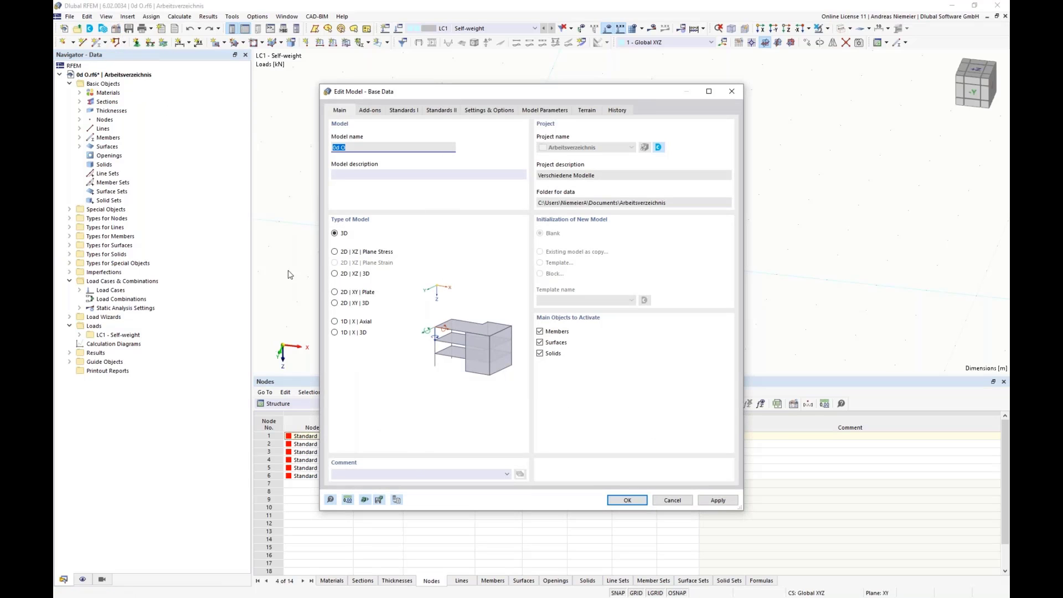
pyautogui.click(364, 112)
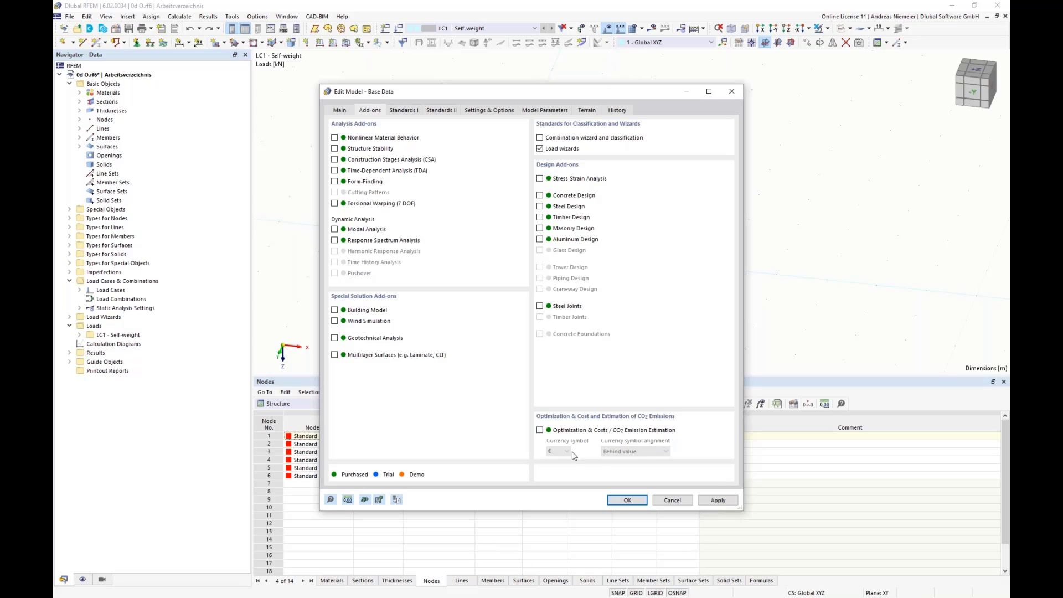
pyautogui.click(540, 430)
pyautogui.click(627, 501)
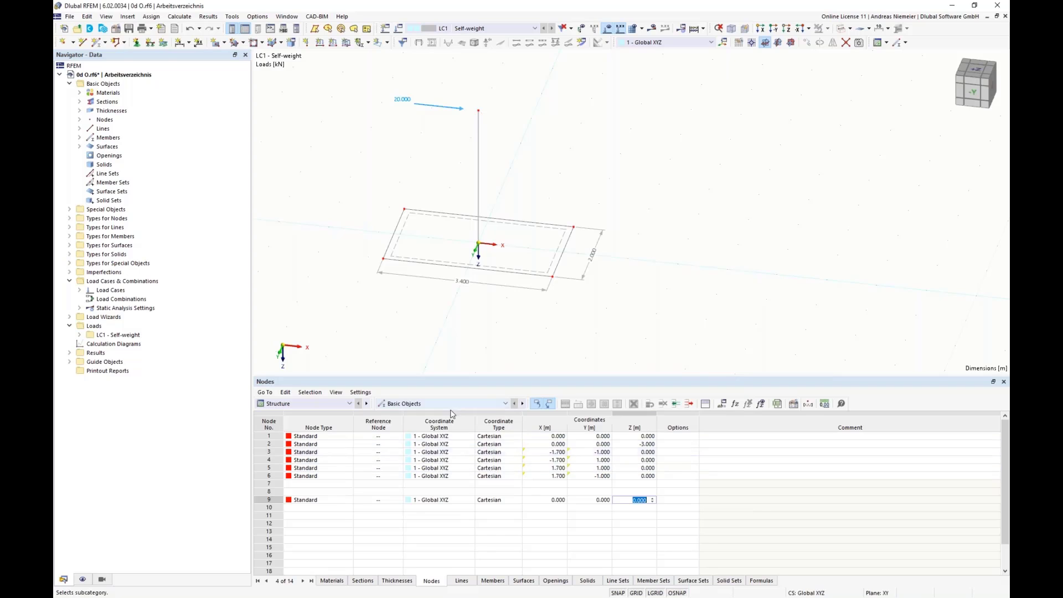
# Step: Set the definition type of the global parameter bx to Optimization | Ascending
pyautogui.click(723, 404)
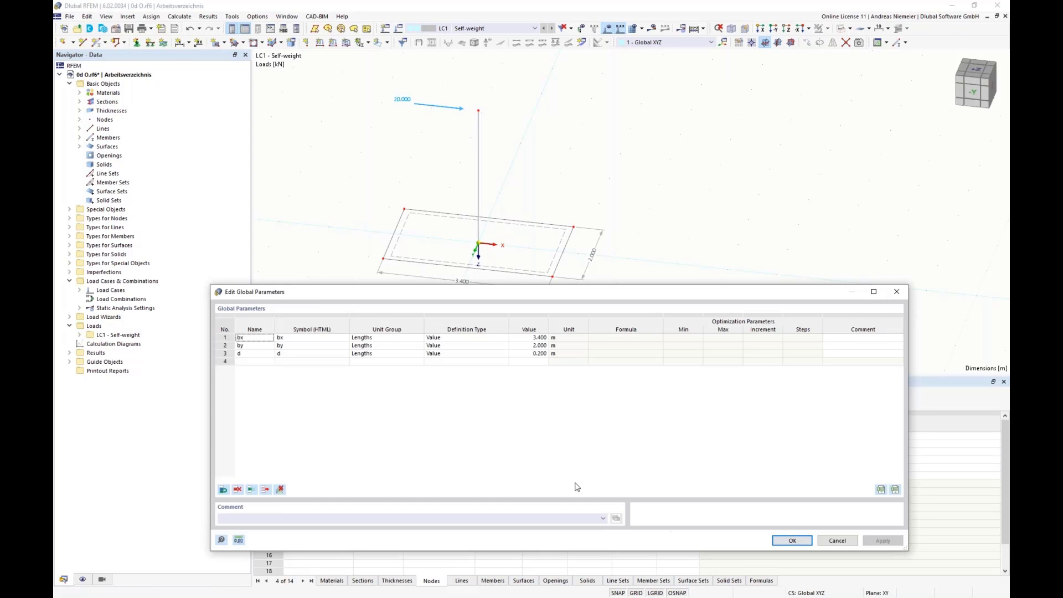
pyautogui.moveTo(520, 293); pyautogui.dragTo(518, 319)
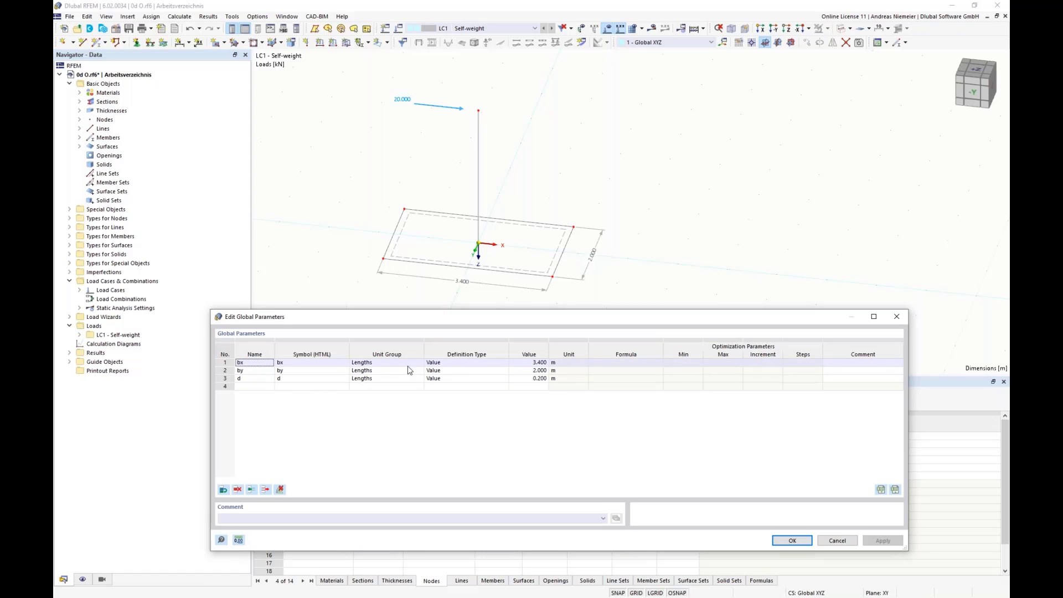
pyautogui.click(437, 363)
pyautogui.click(438, 363)
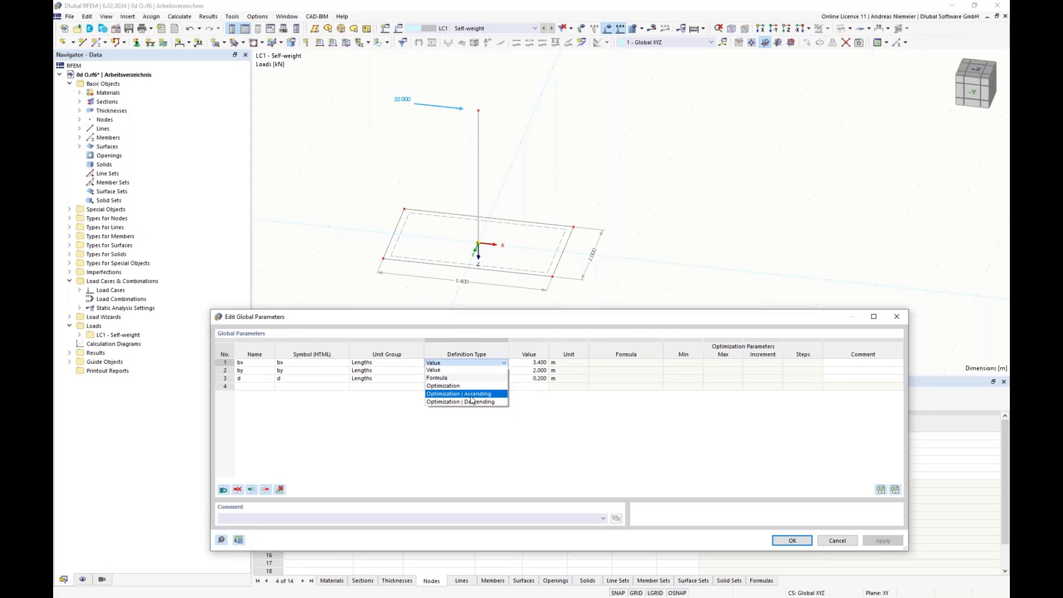
pyautogui.click(440, 387)
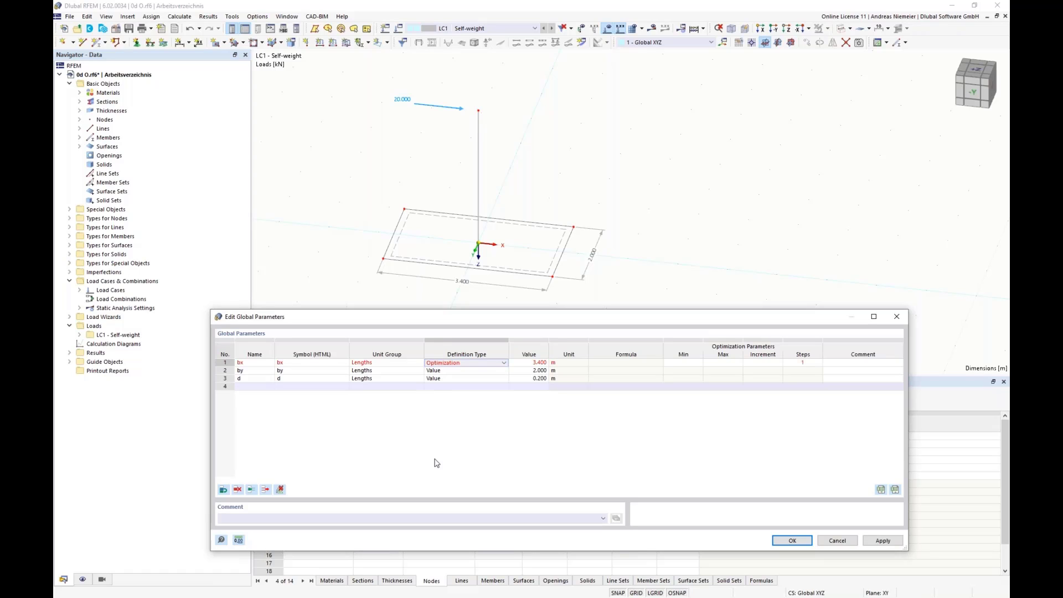
pyautogui.click(504, 363)
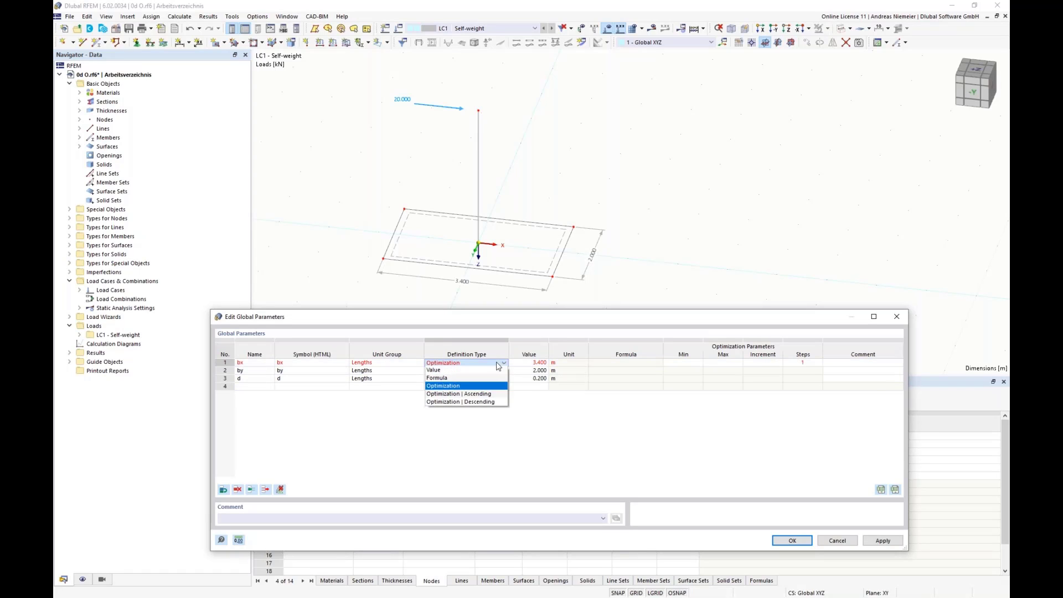
pyautogui.click(457, 395)
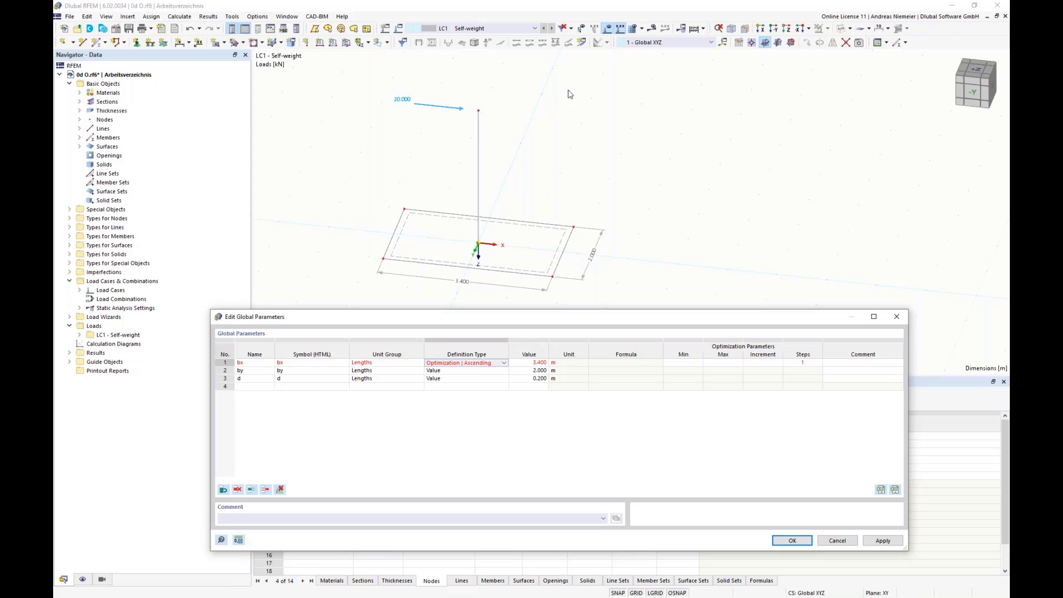
# Step: Set the definition type of the global parameter bx to Optimization
pyautogui.click(477, 363)
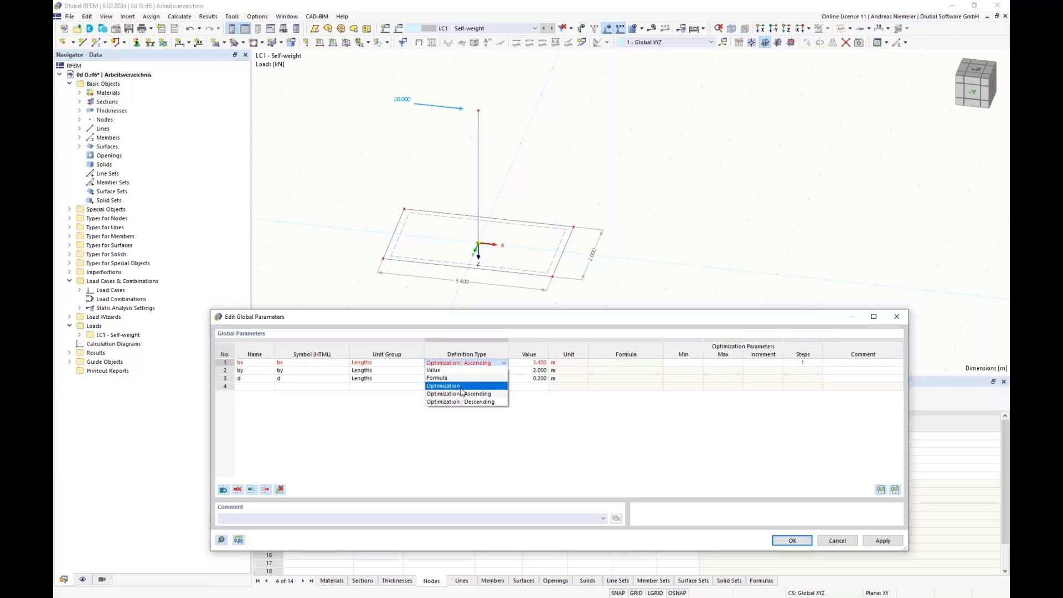
pyautogui.click(461, 393)
pyautogui.click(502, 364)
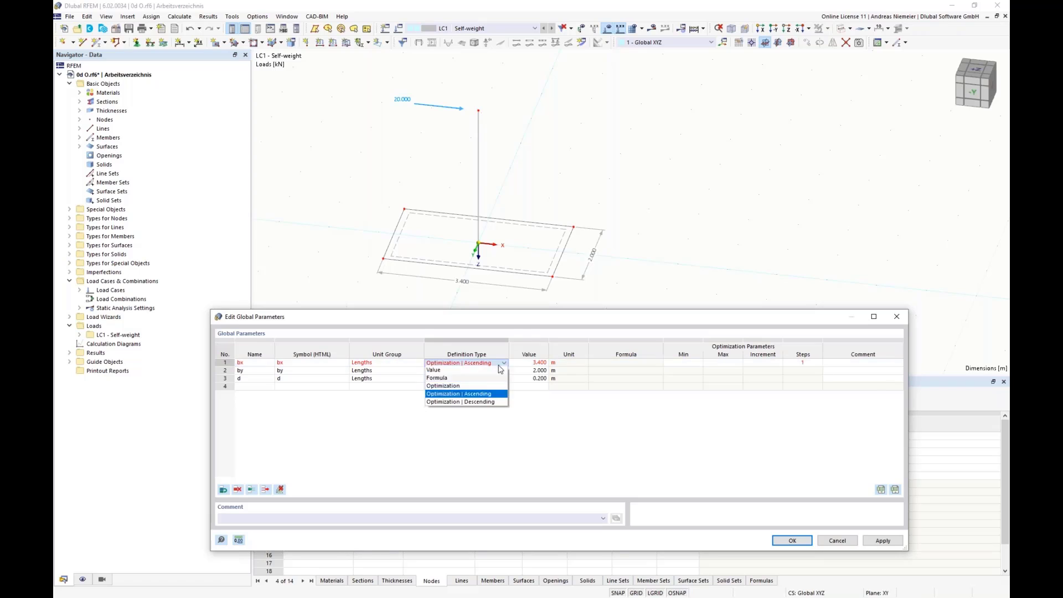
pyautogui.click(439, 386)
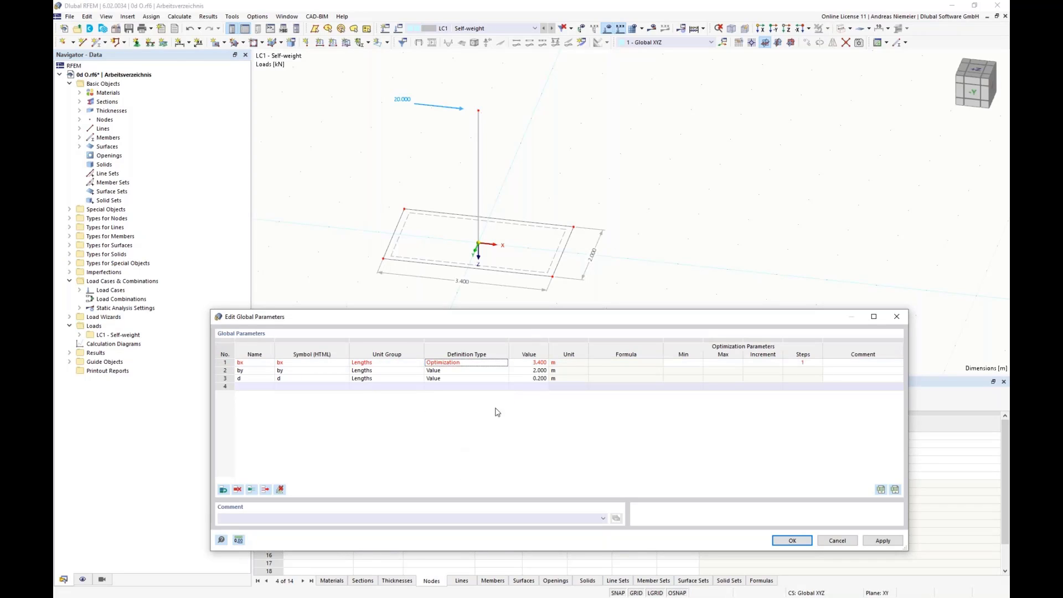
# Step: Give bx an optimization range from 1 m to 4 m with a 0.25 m increment and accept the global parameters
pyautogui.click(683, 363)
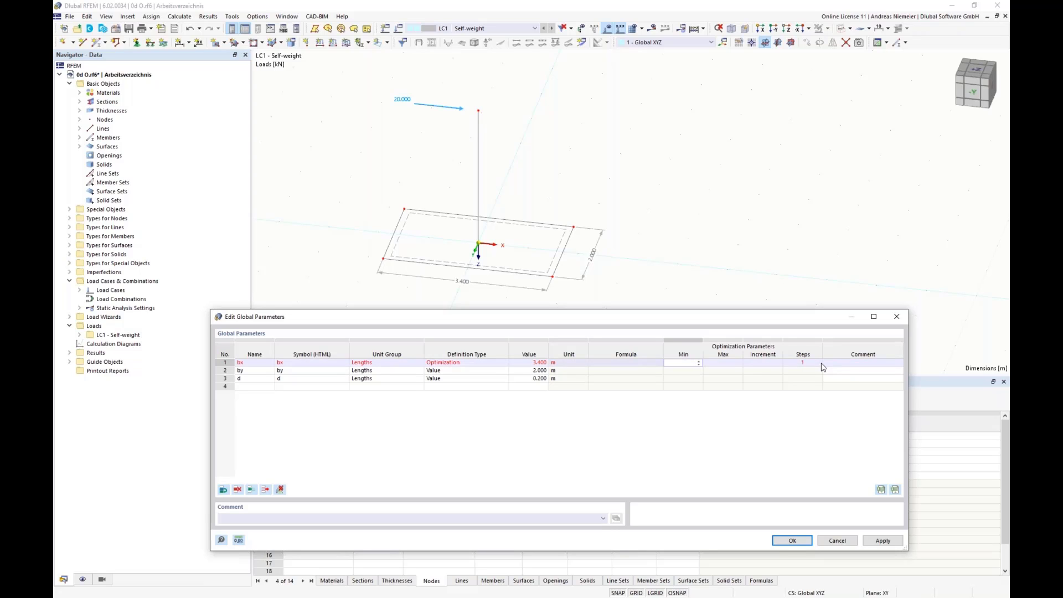
pyautogui.press('Tab')
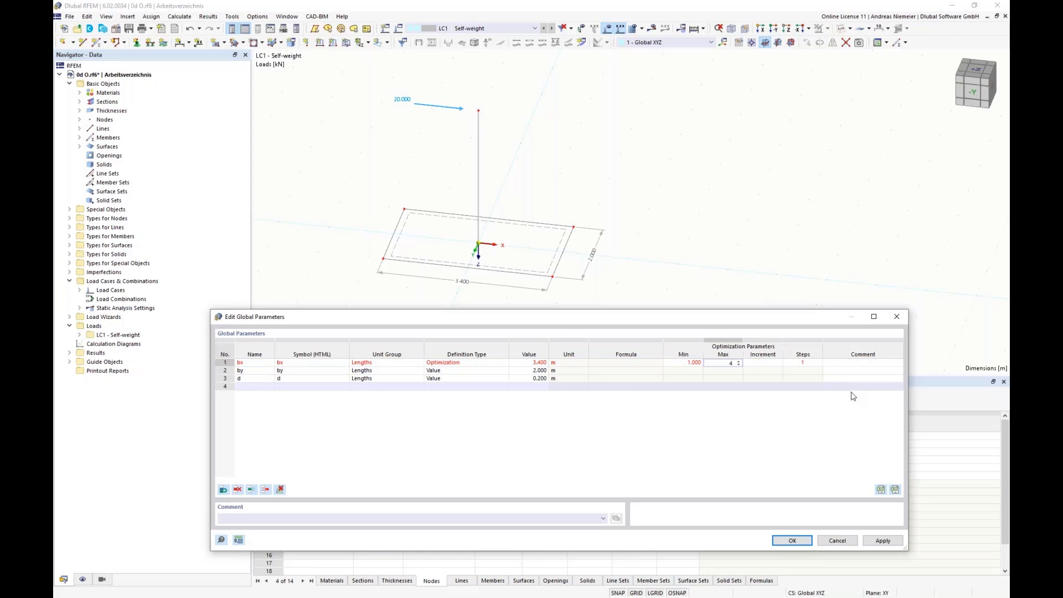
pyautogui.write('4')
pyautogui.press('Tab')
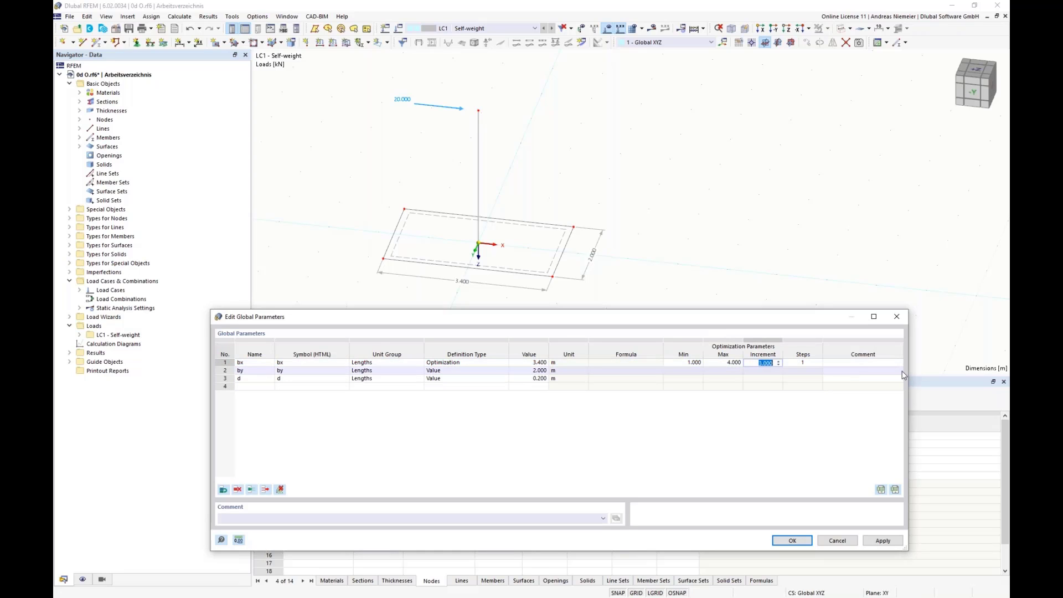
pyautogui.write('1')
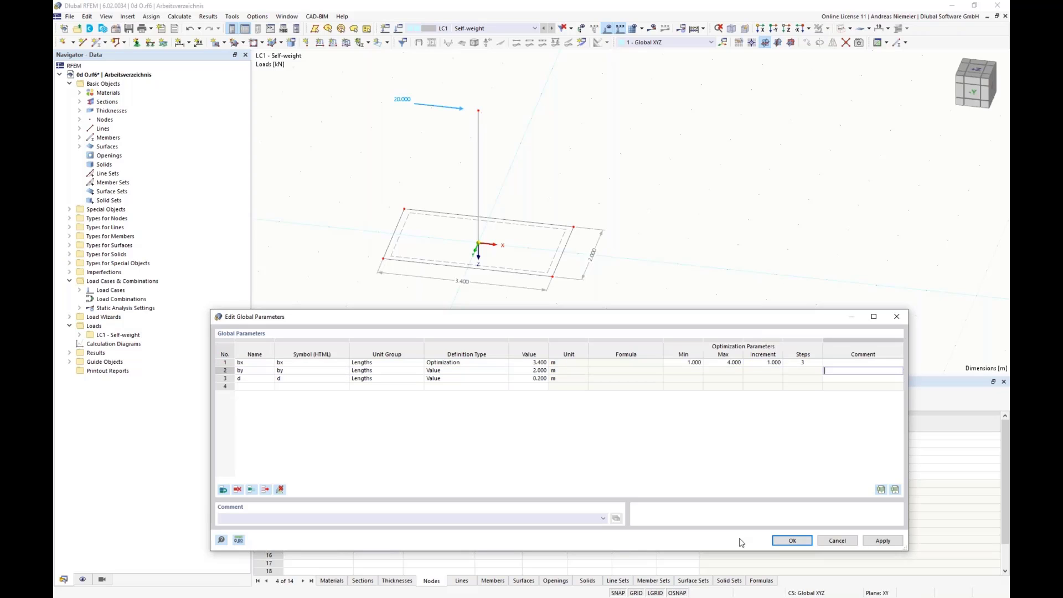
pyautogui.press('Return')
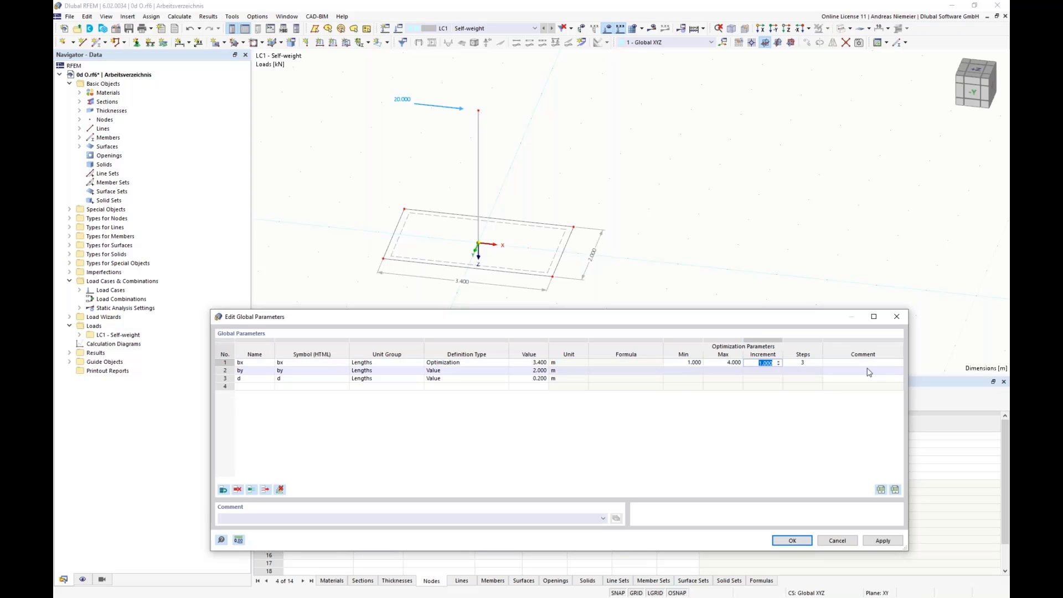
pyautogui.write('0.25')
pyautogui.press('Tab')
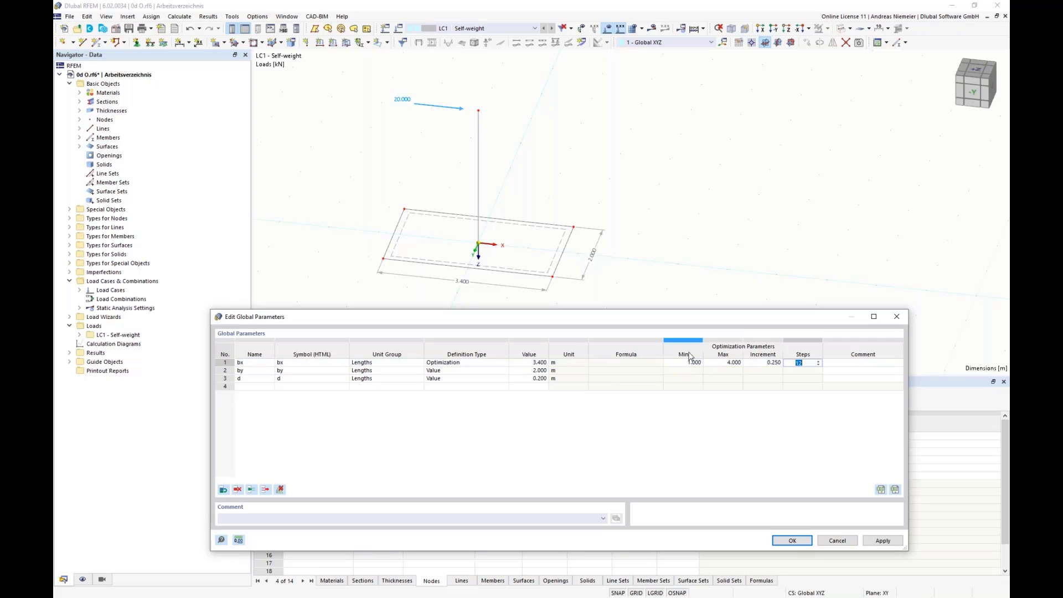
pyautogui.click(794, 541)
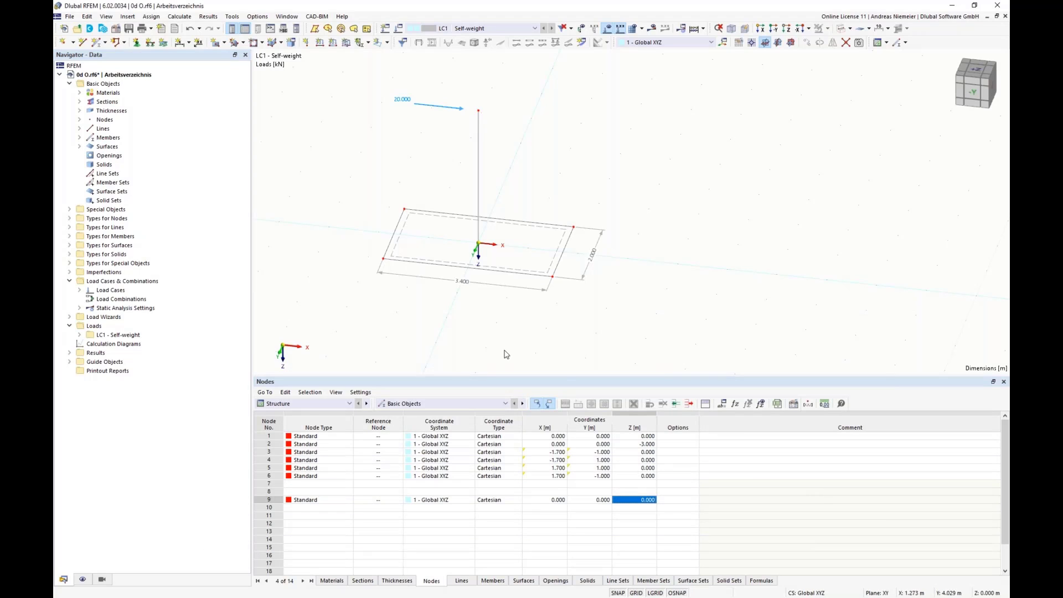
# Step: Activate optimization in the optimization settings and keep the best 13 model mutations
pyautogui.click(180, 16)
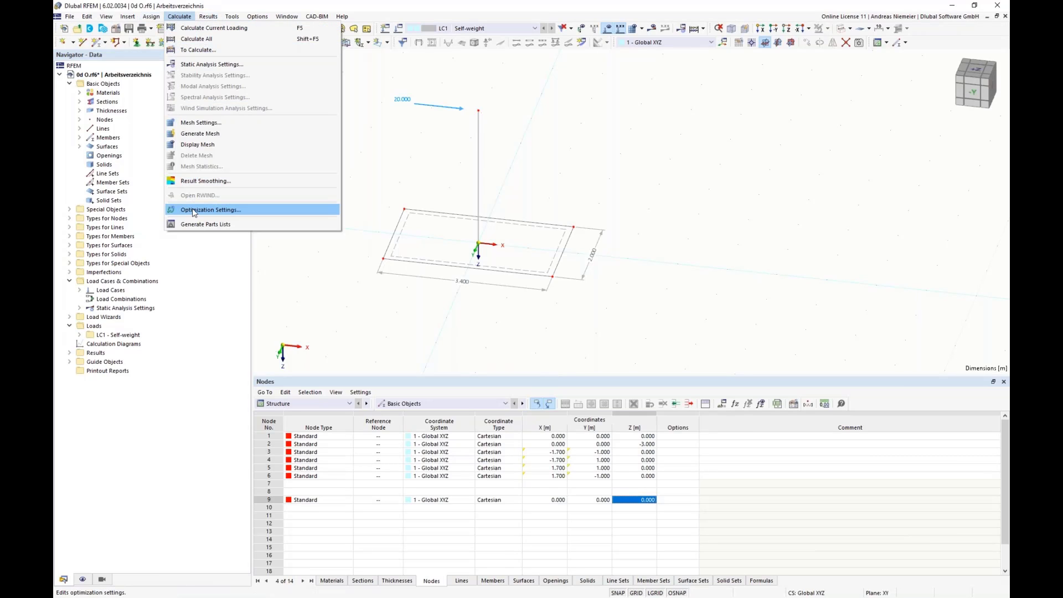
pyautogui.click(210, 210)
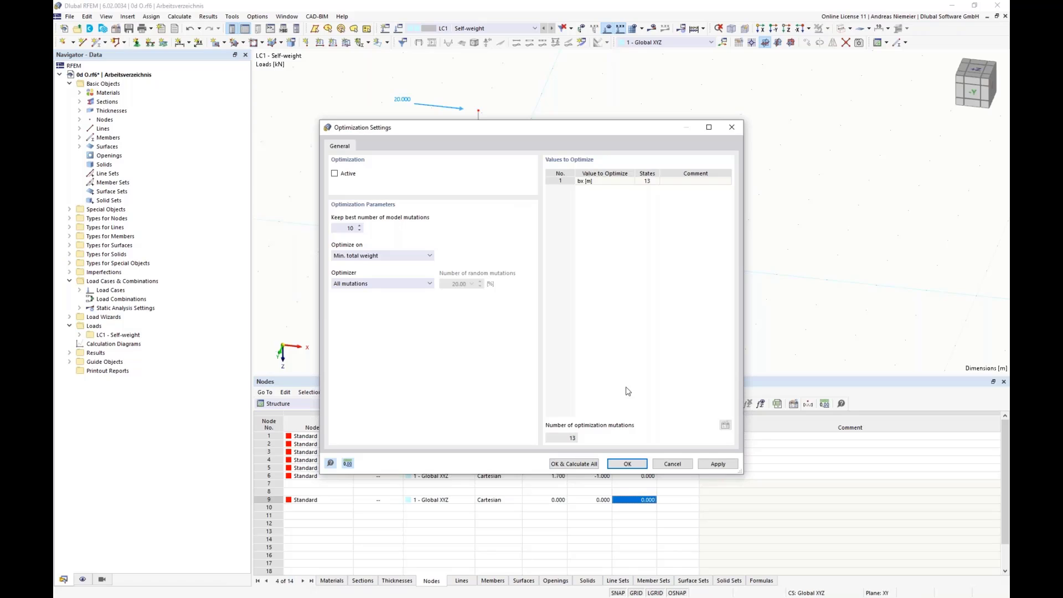
pyautogui.click(341, 173)
pyautogui.doubleClick(336, 229)
pyautogui.click(650, 179)
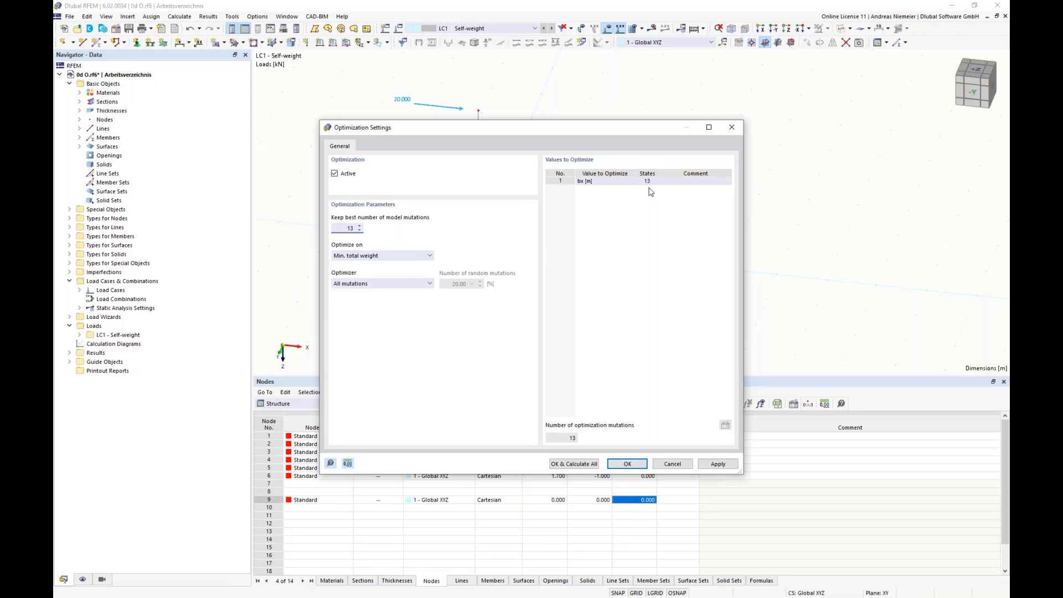
# Step: Review the optimization criteria, keep Min. total weight as the target, and run the optimization with Calculate All
pyautogui.click(393, 255)
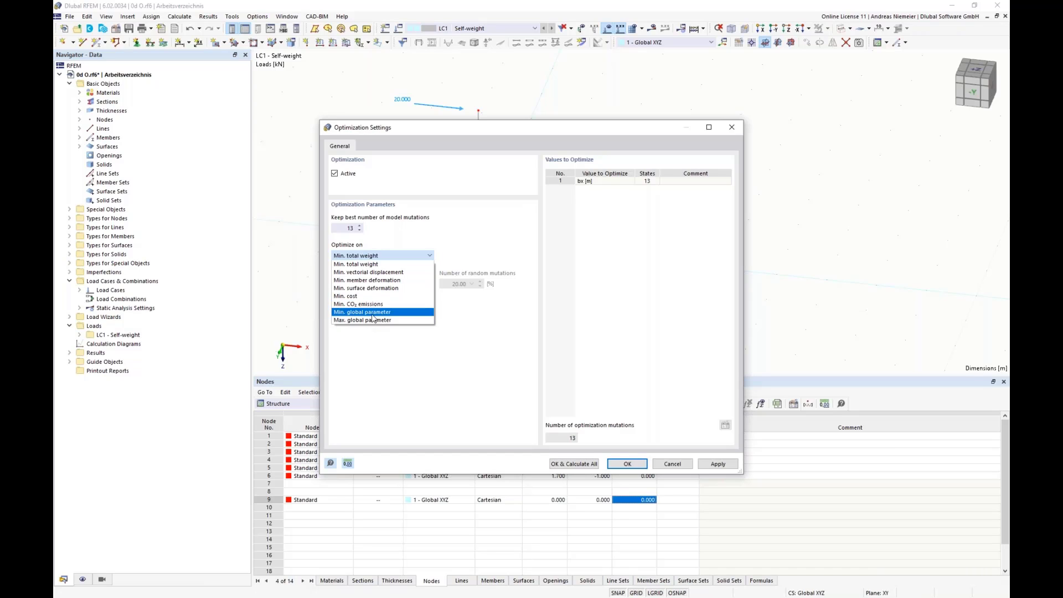
pyautogui.click(470, 248)
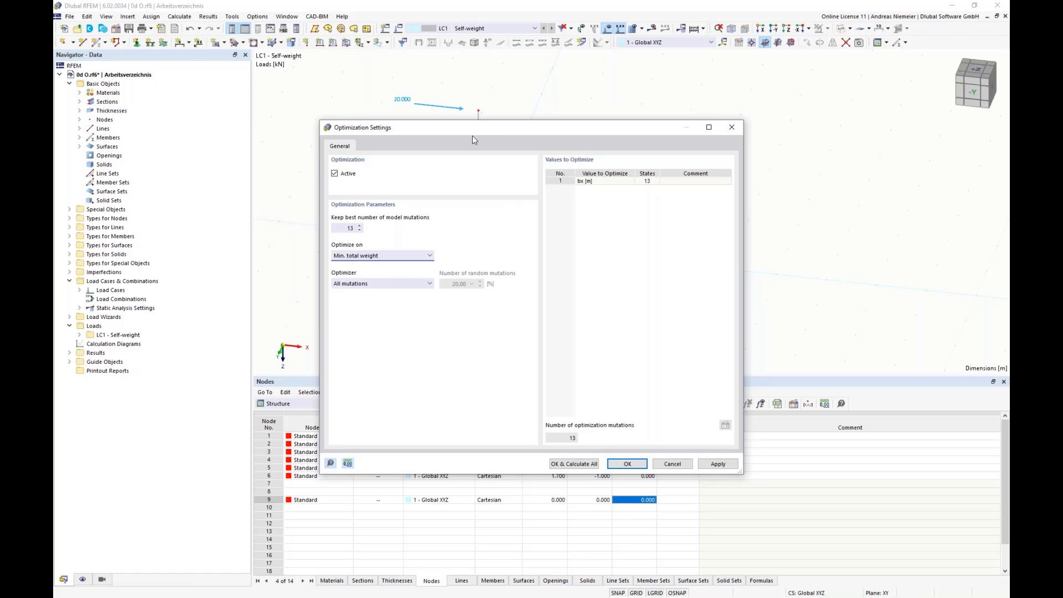
pyautogui.moveTo(469, 129); pyautogui.dragTo(688, 81)
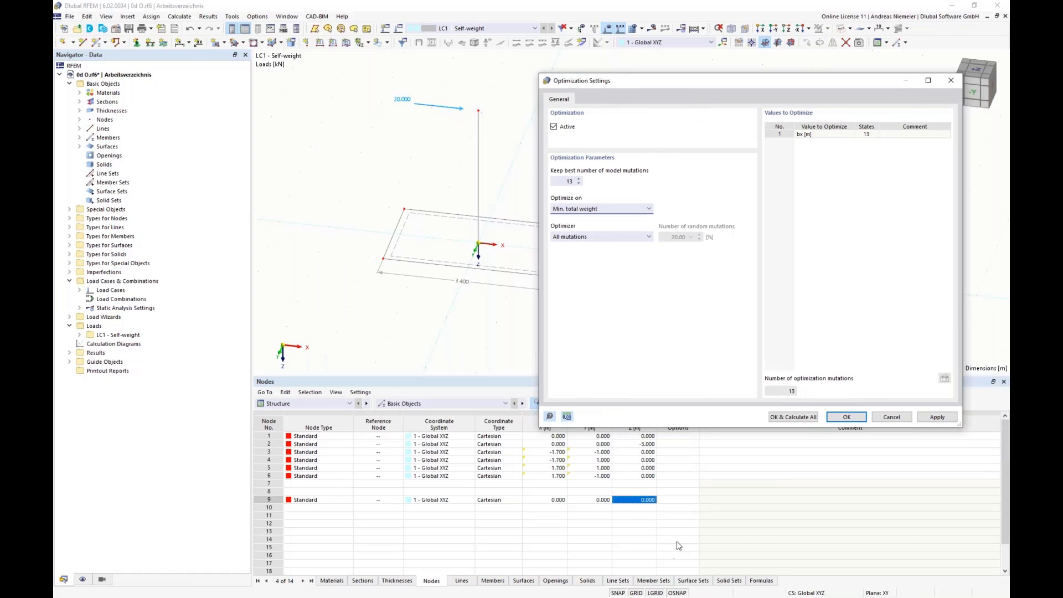
pyautogui.click(804, 419)
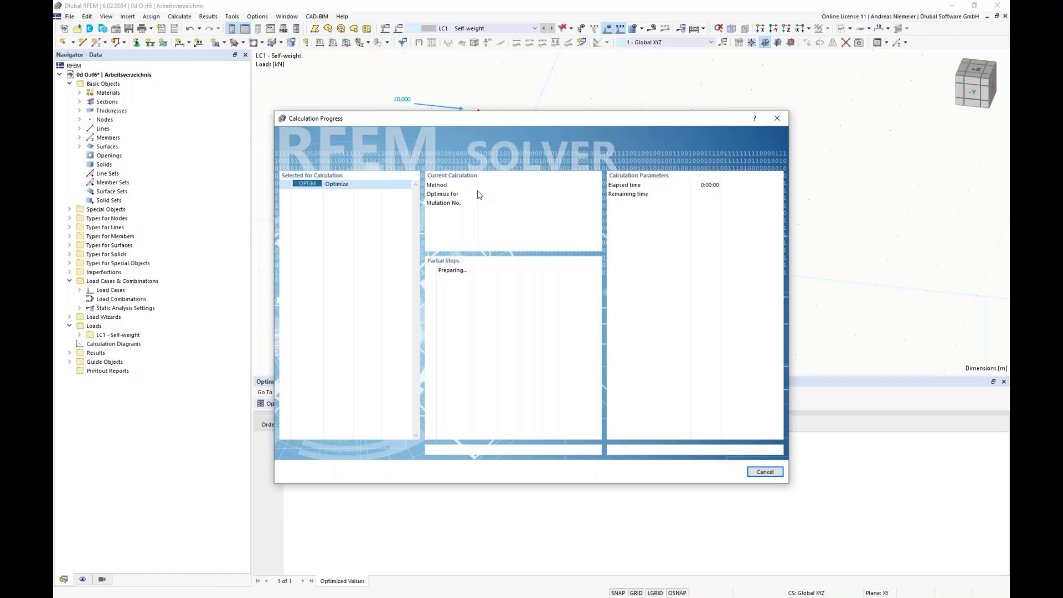
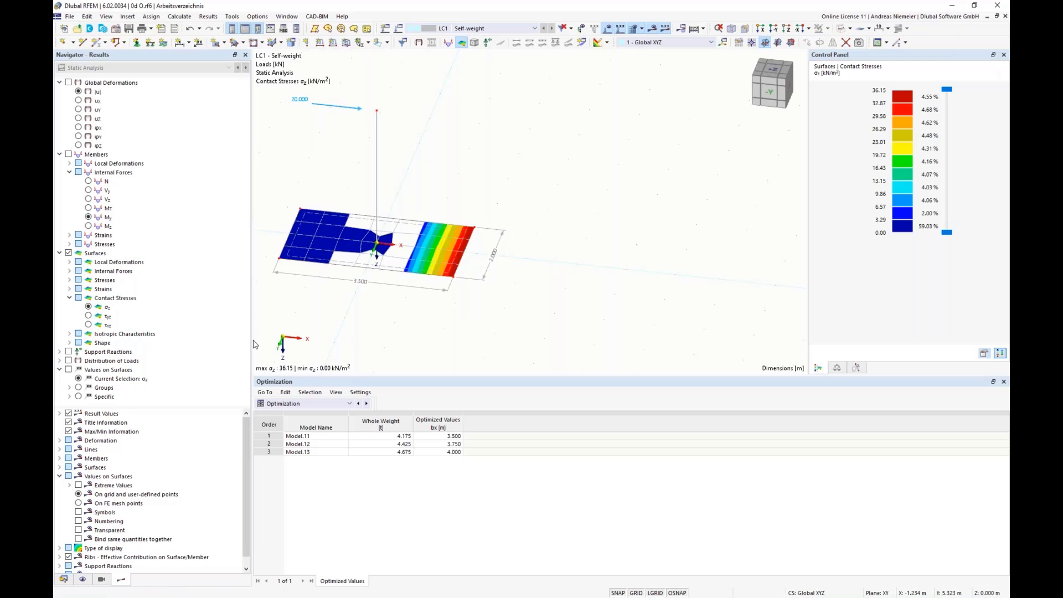
# Step: Reopen the global parameters and set the definition type of parameter d to Optimization
pyautogui.click(87, 17)
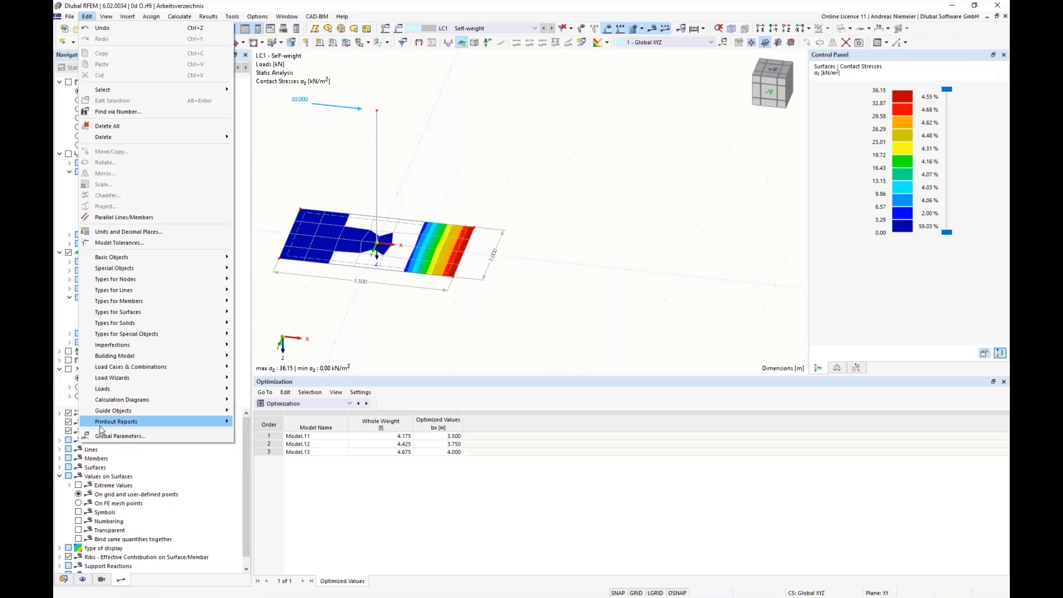
pyautogui.click(109, 439)
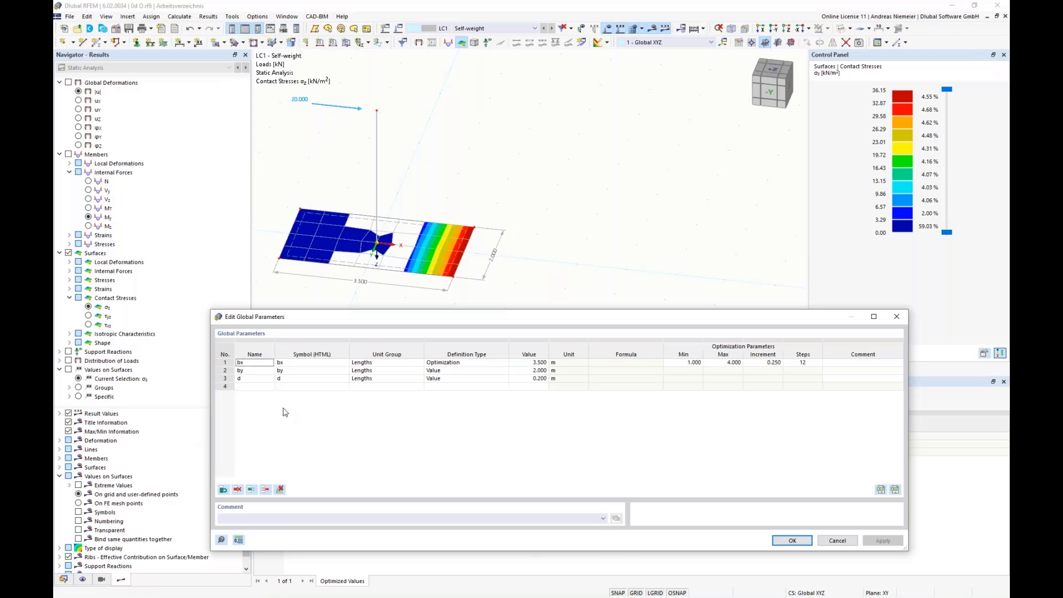
pyautogui.click(247, 380)
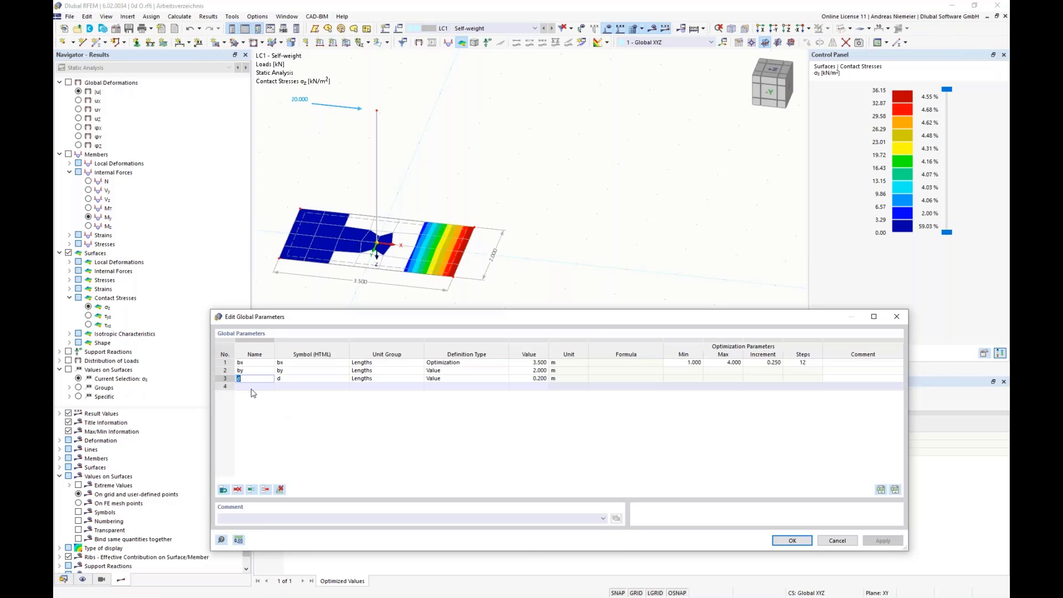
pyautogui.click(438, 379)
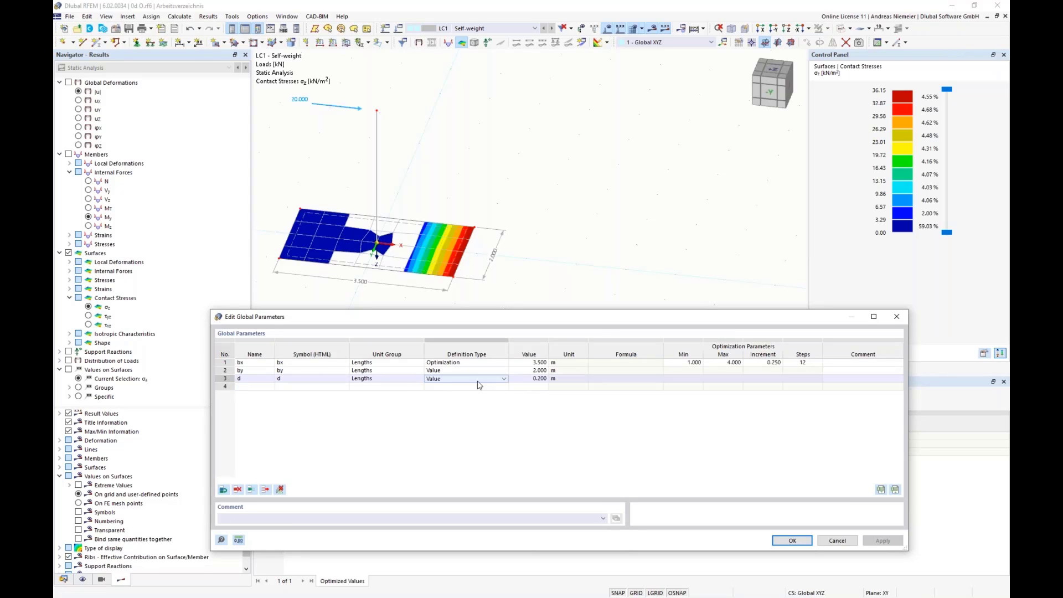
pyautogui.click(504, 379)
pyautogui.click(452, 403)
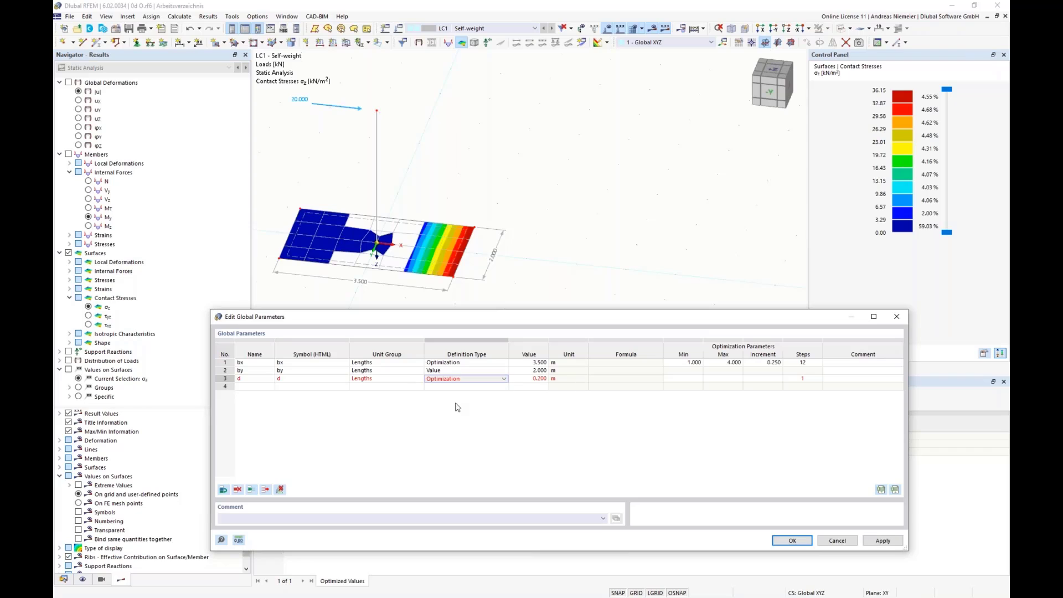
# Step: Give d an optimization range from 0.2 m to 1 m with a 0.1 m increment and accept the global parameters
pyautogui.click(687, 380)
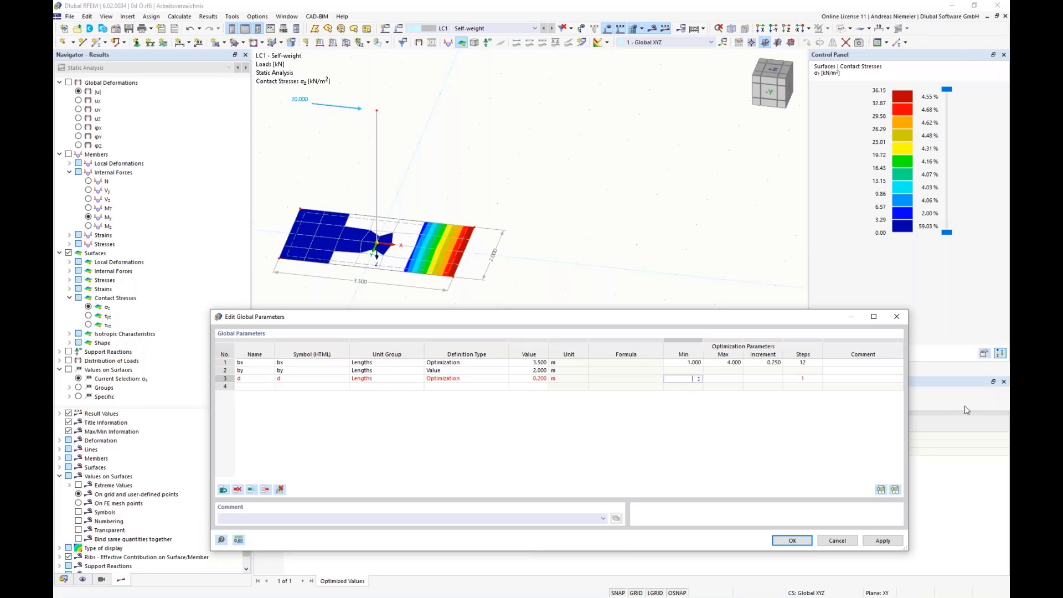
pyautogui.write('0.2')
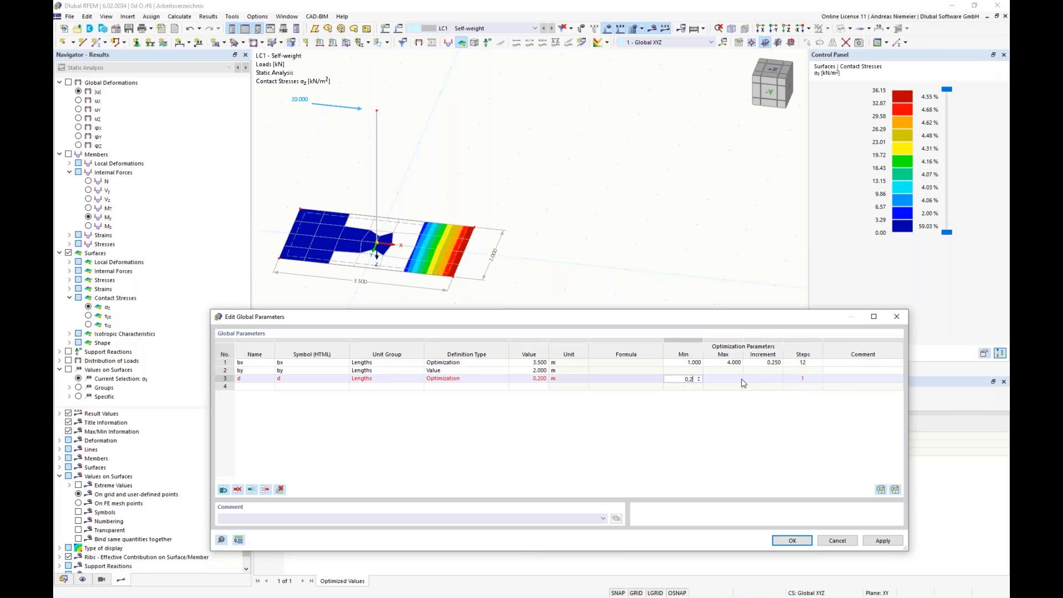
pyautogui.press('Tab')
pyautogui.write('1')
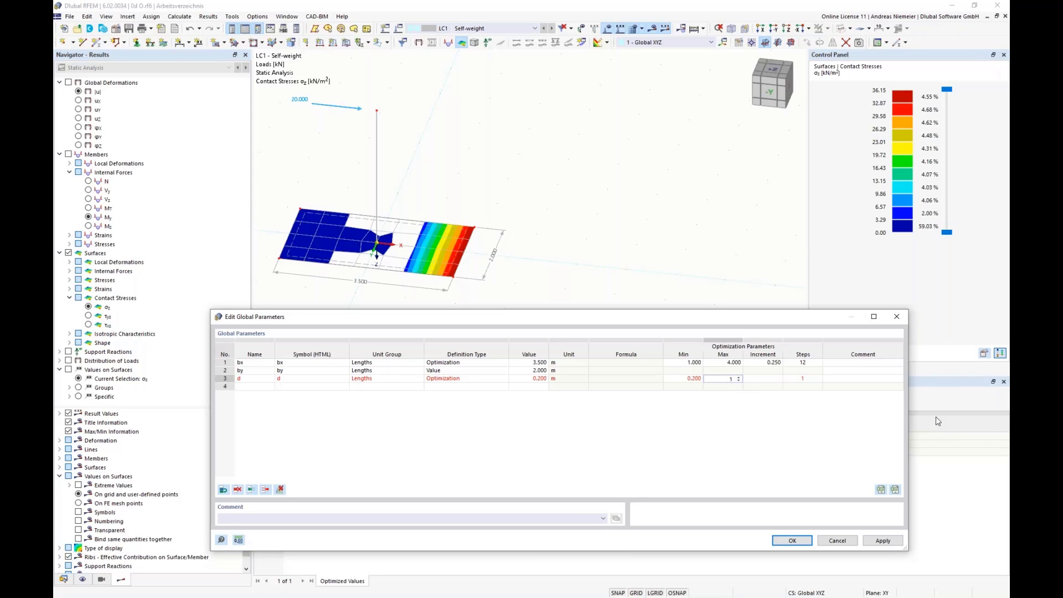
pyautogui.press('Tab')
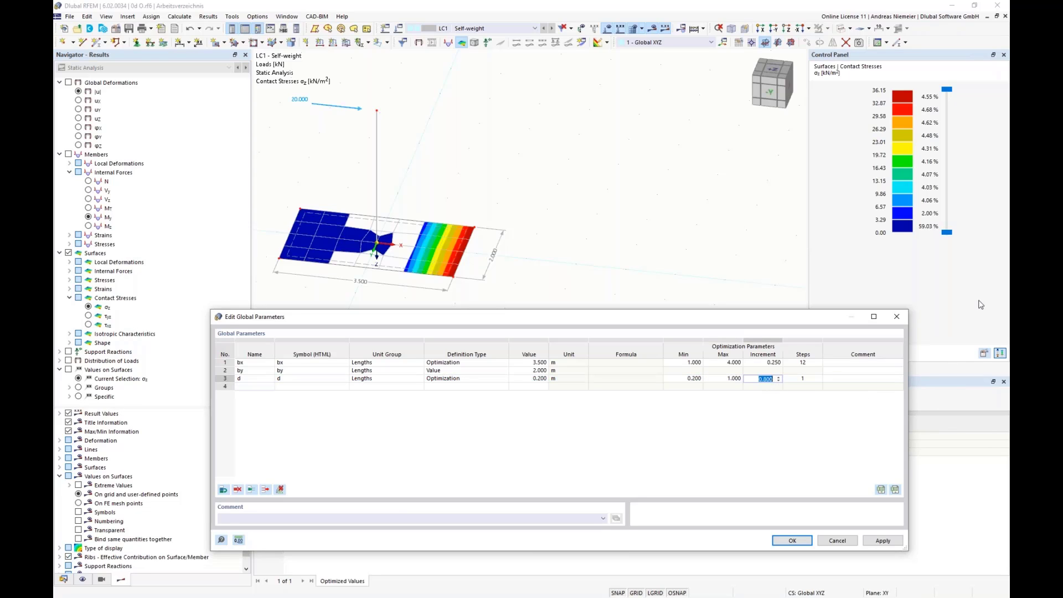
pyautogui.write('0.1')
pyautogui.click(858, 371)
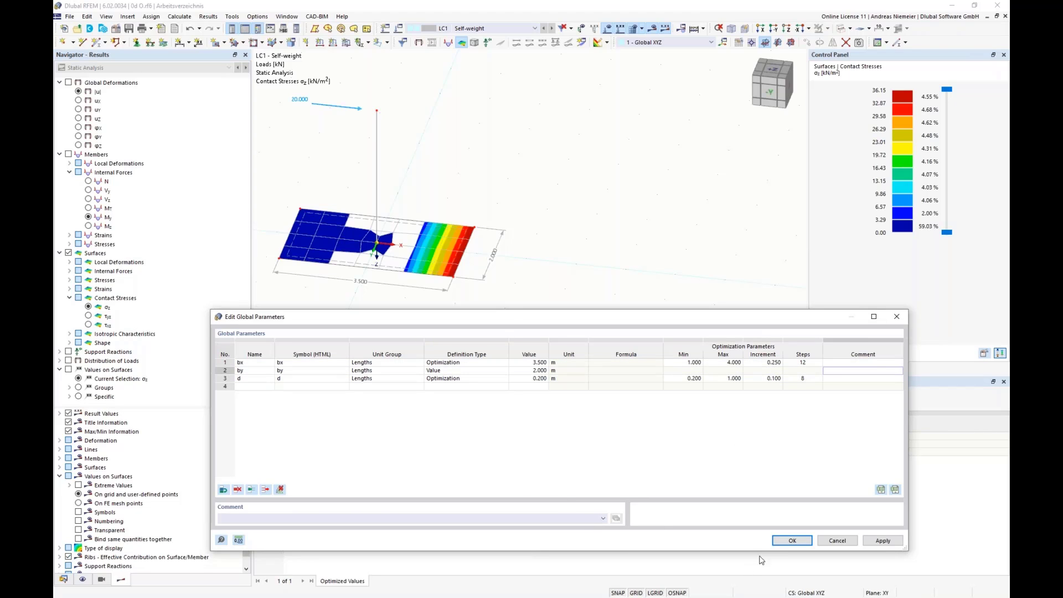
pyautogui.click(793, 541)
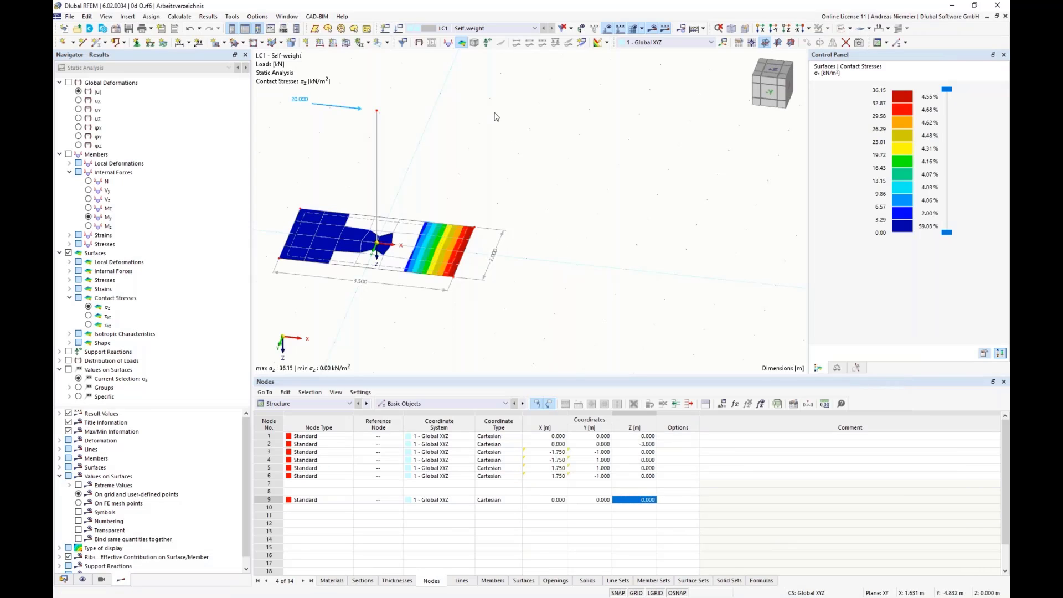
# Step: Check the values to optimize and the number of optimization mutations in the optimization settings, then close them
pyautogui.click(180, 16)
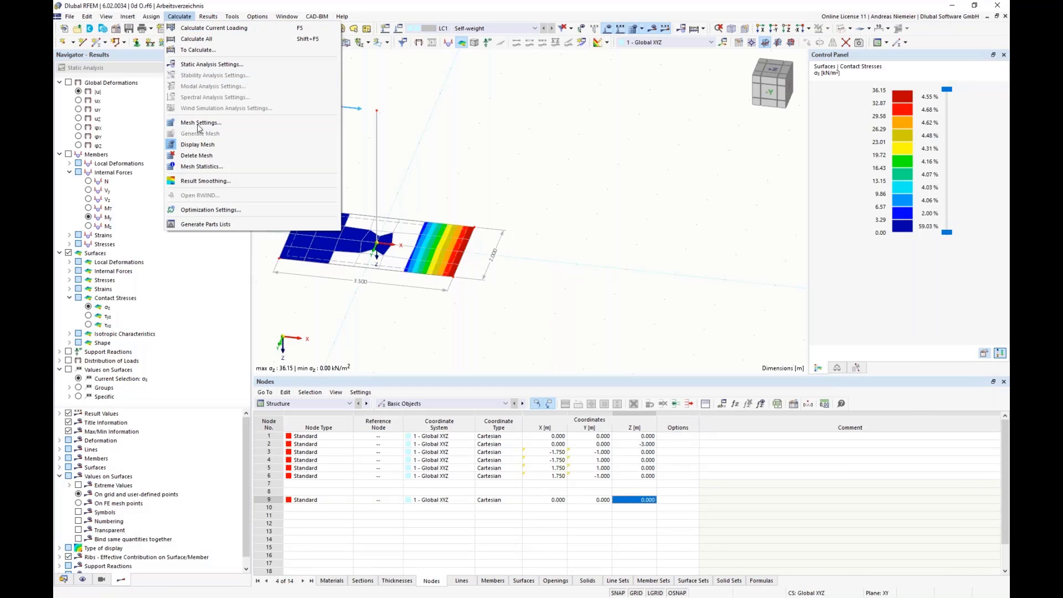
pyautogui.click(213, 210)
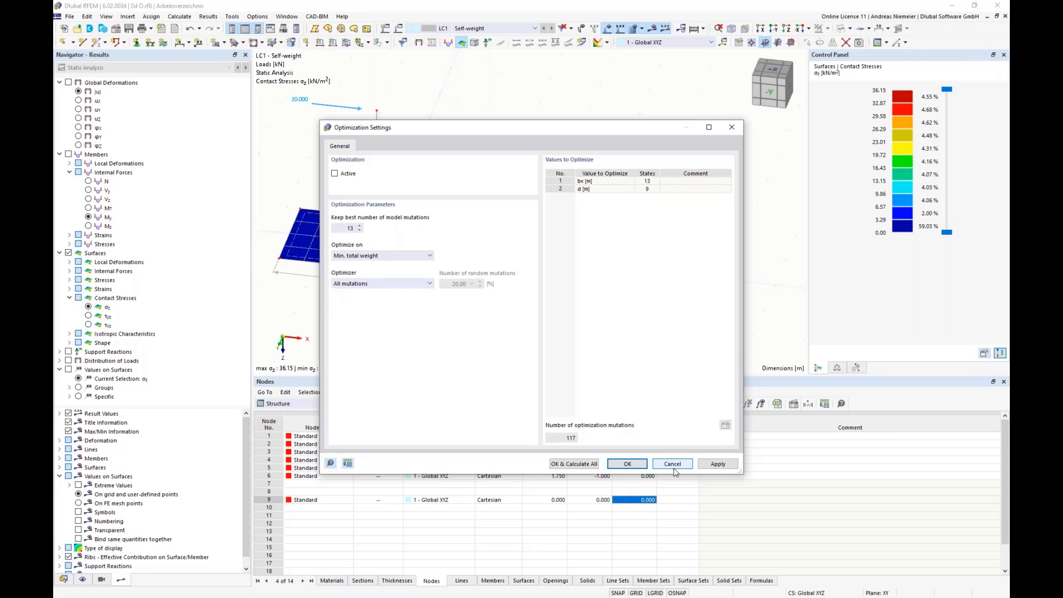
pyautogui.click(627, 464)
# Step: Open Stützenfundament 2d.rf6 from the Optima folder on the Desktop and display its optimization results table
pyautogui.click(70, 17)
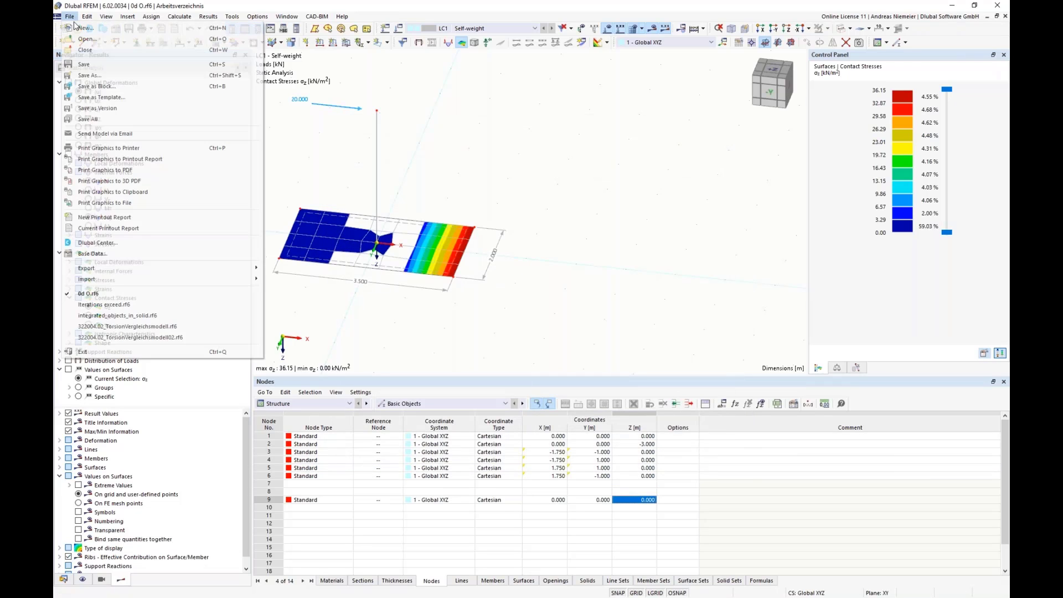
pyautogui.click(83, 40)
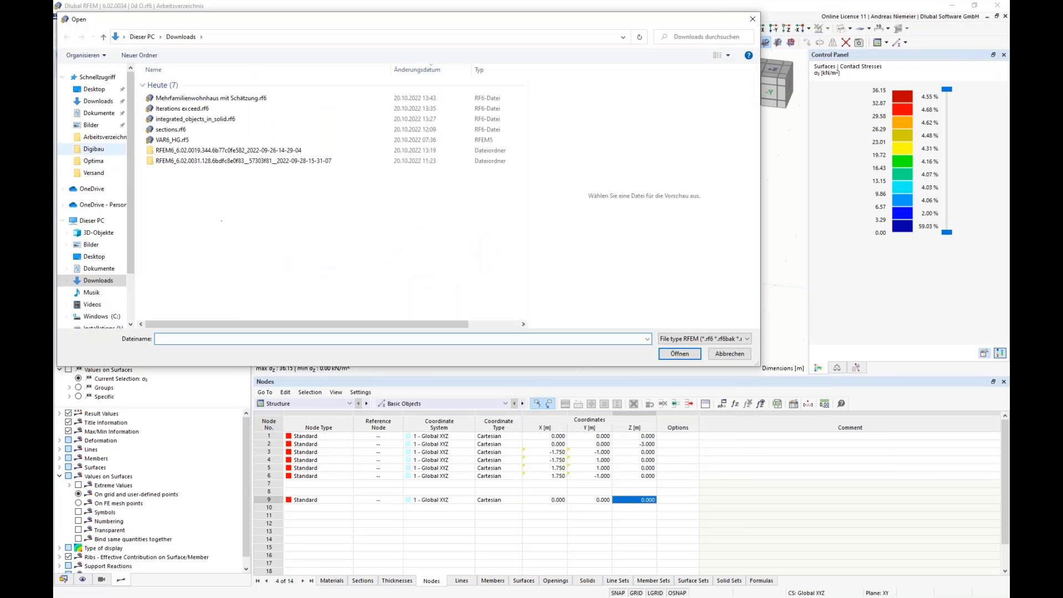
pyautogui.click(101, 91)
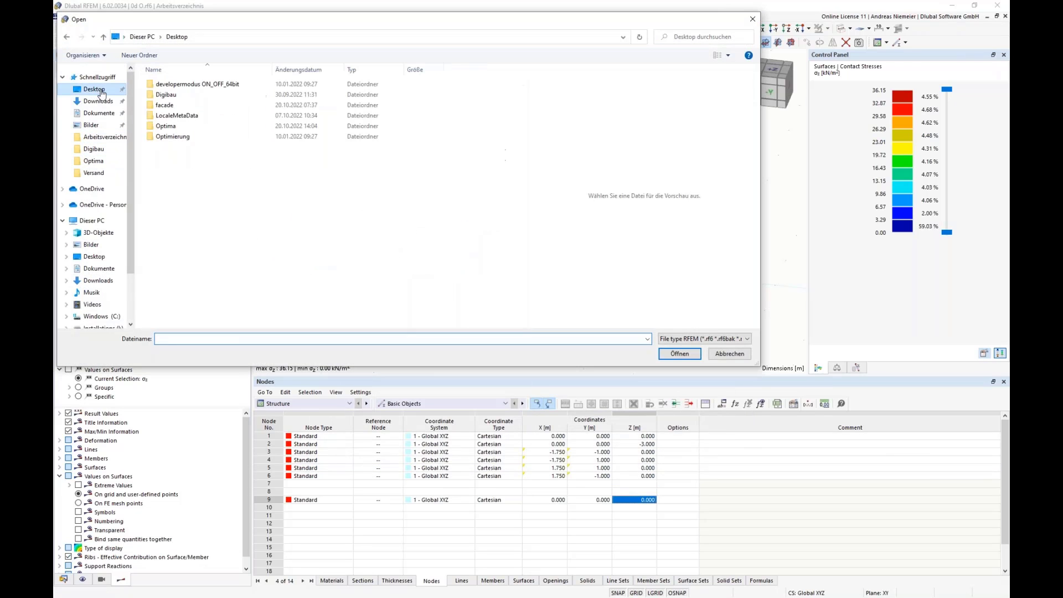
pyautogui.doubleClick(169, 127)
pyautogui.click(189, 139)
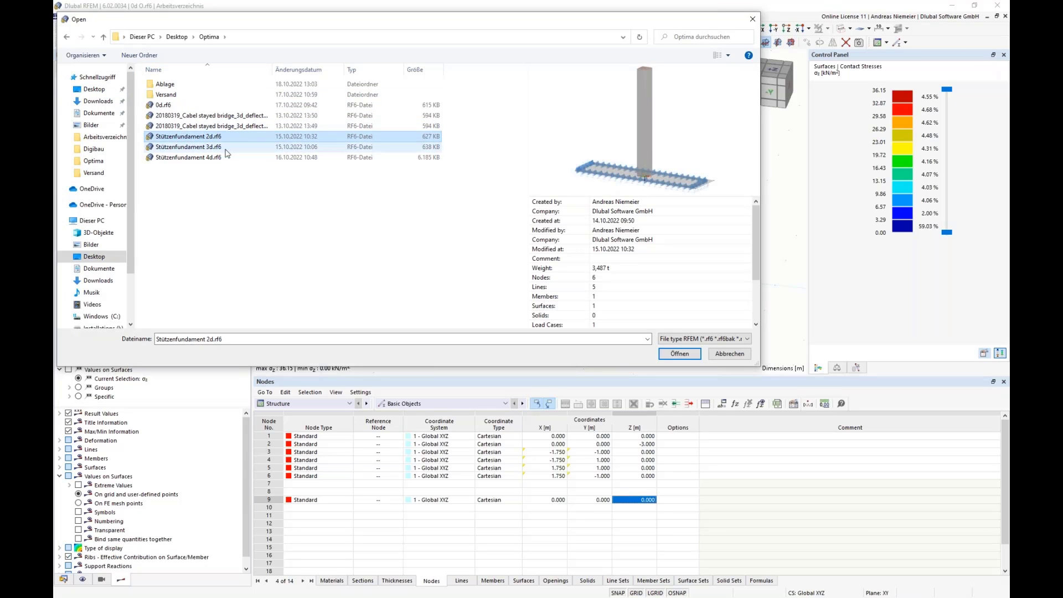
pyautogui.click(680, 354)
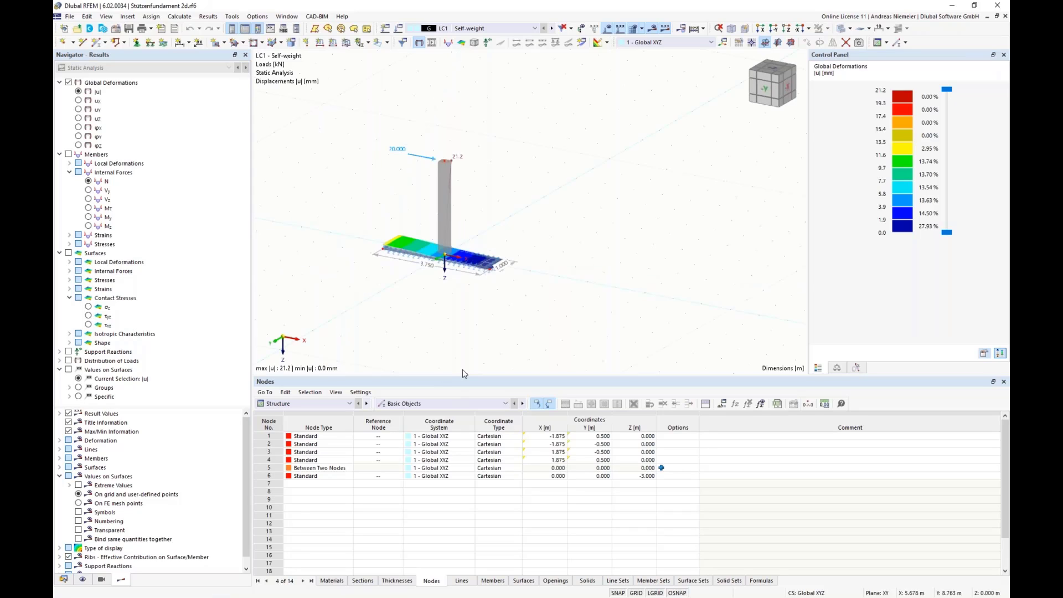
pyautogui.click(309, 403)
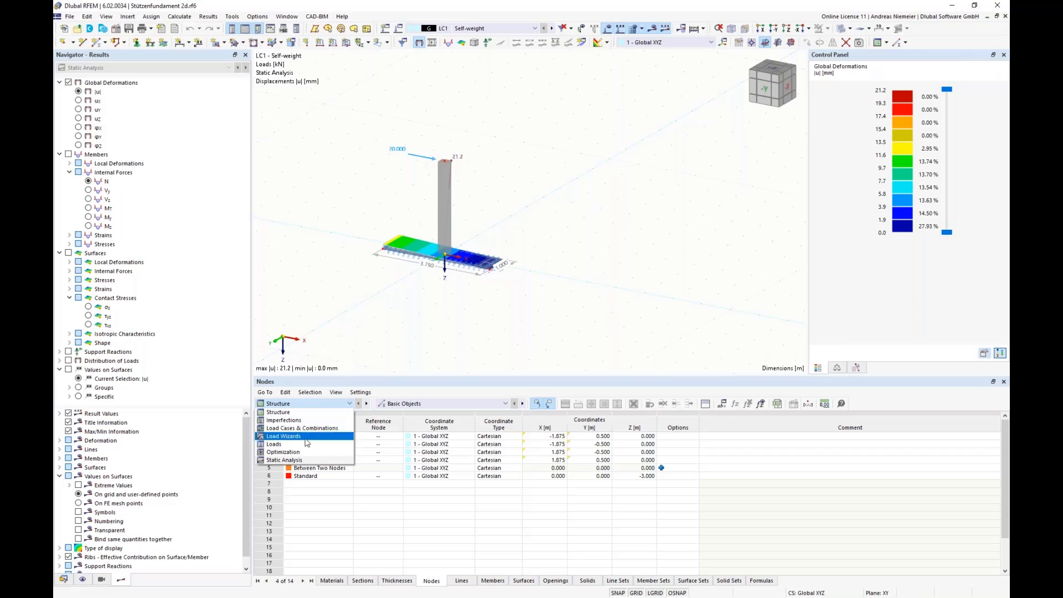
pyautogui.click(284, 452)
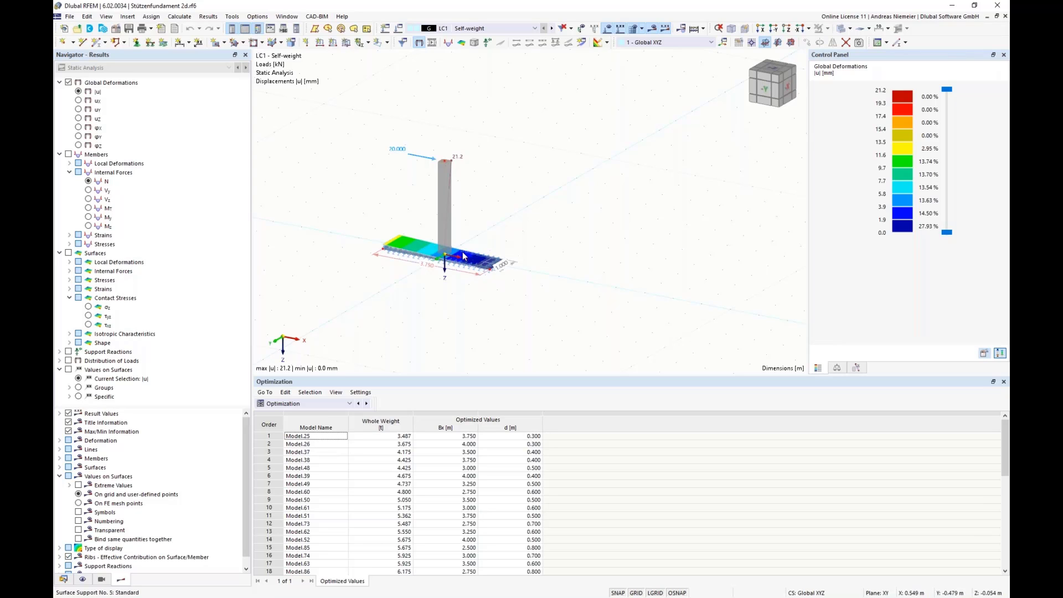
# Step: Close the Stützenfundament 2d.rf6 model without saving changes
pyautogui.click(70, 16)
pyautogui.click(88, 304)
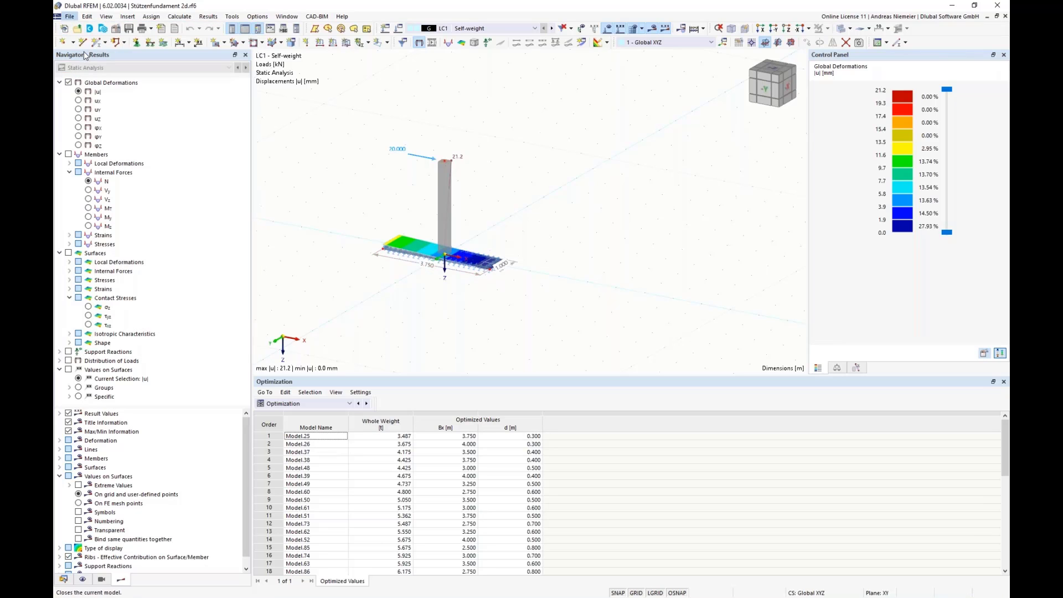
pyautogui.click(574, 348)
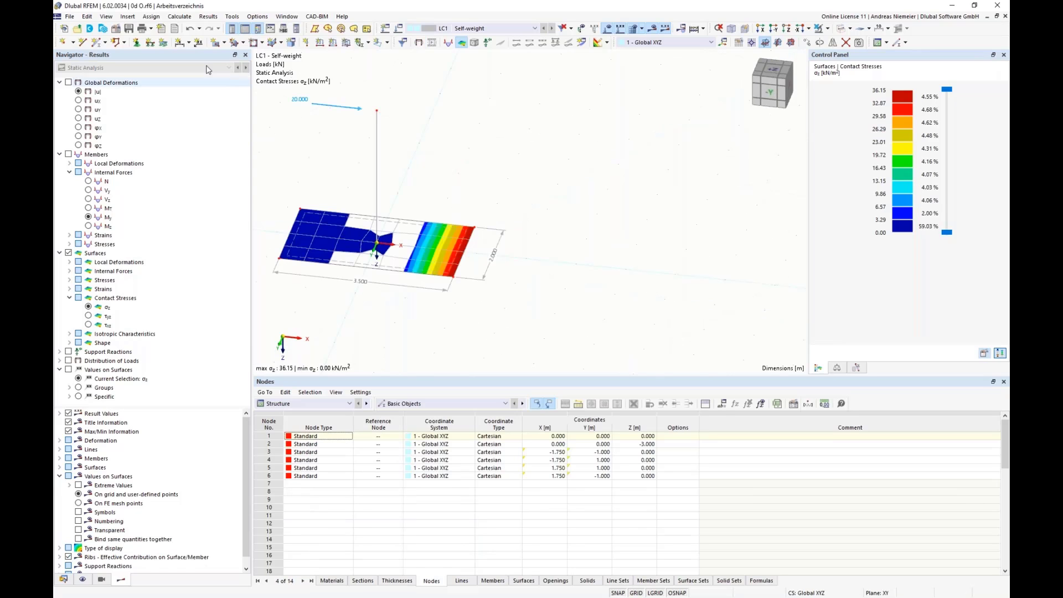
# Step: Open Stützenfundament 3d.rf6 from the Optima folder and examine the whole weights and optimized values in its optimization results
pyautogui.click(72, 17)
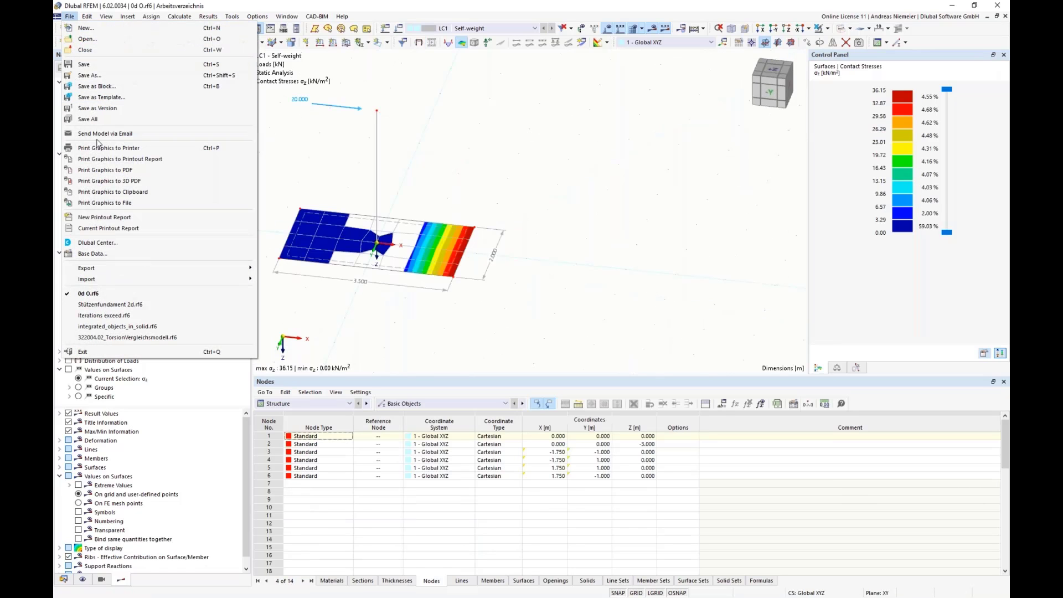
pyautogui.click(91, 40)
pyautogui.click(196, 148)
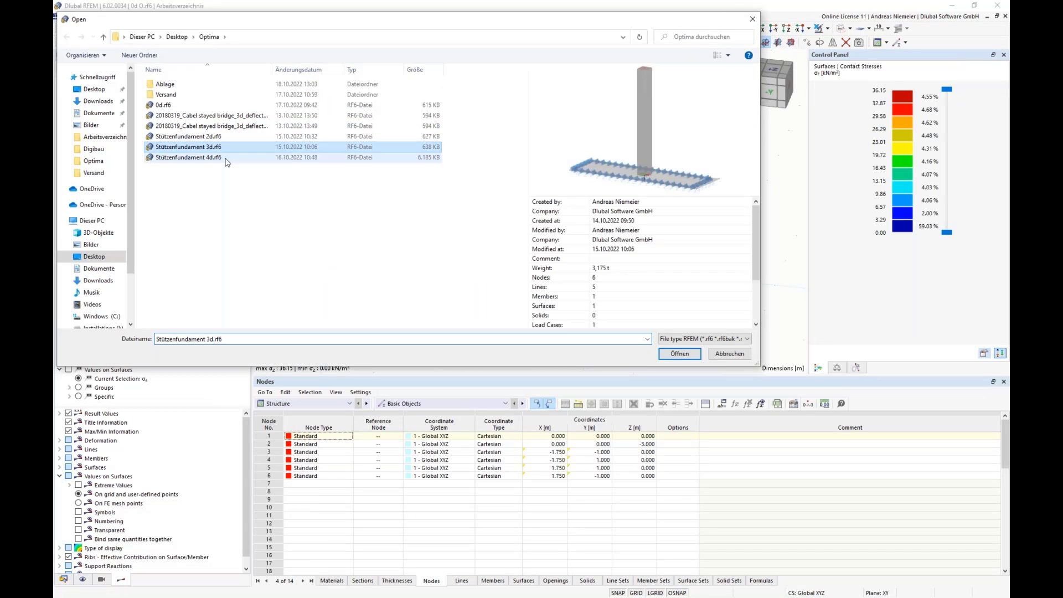
pyautogui.click(679, 353)
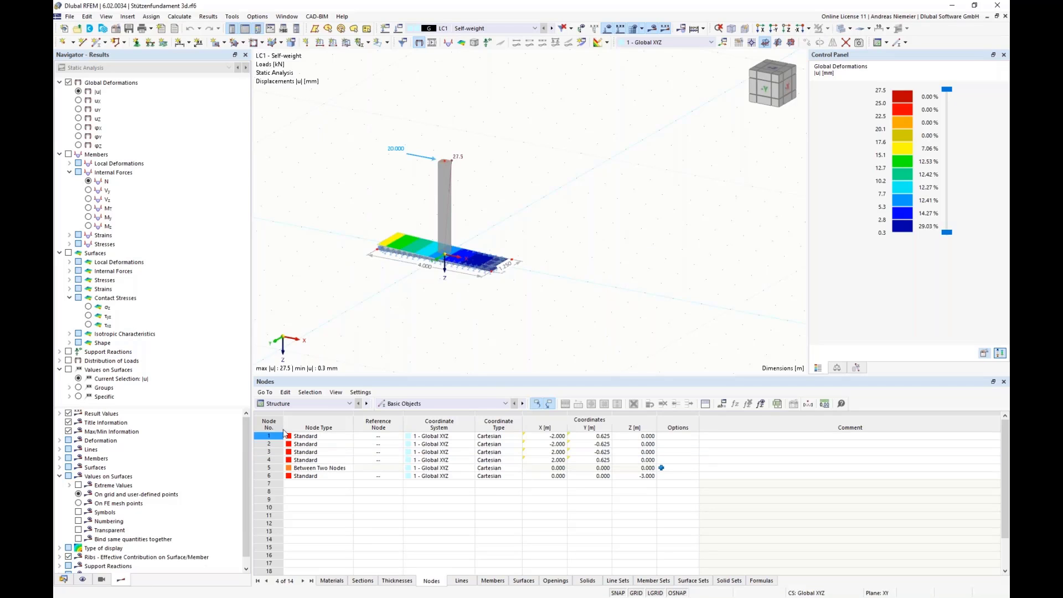
pyautogui.click(301, 405)
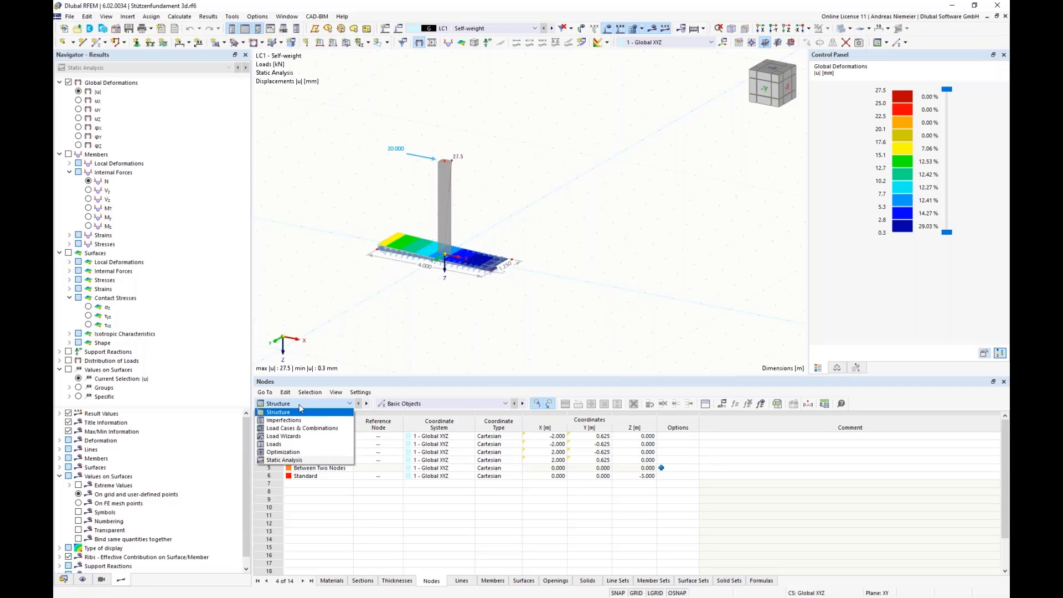
pyautogui.click(321, 453)
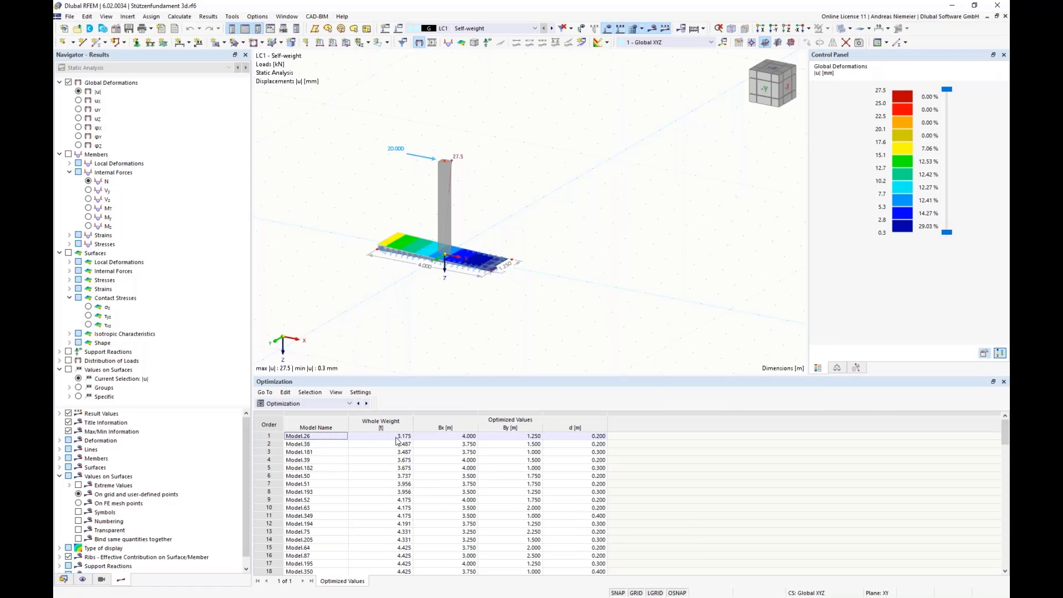
pyautogui.press('Right')
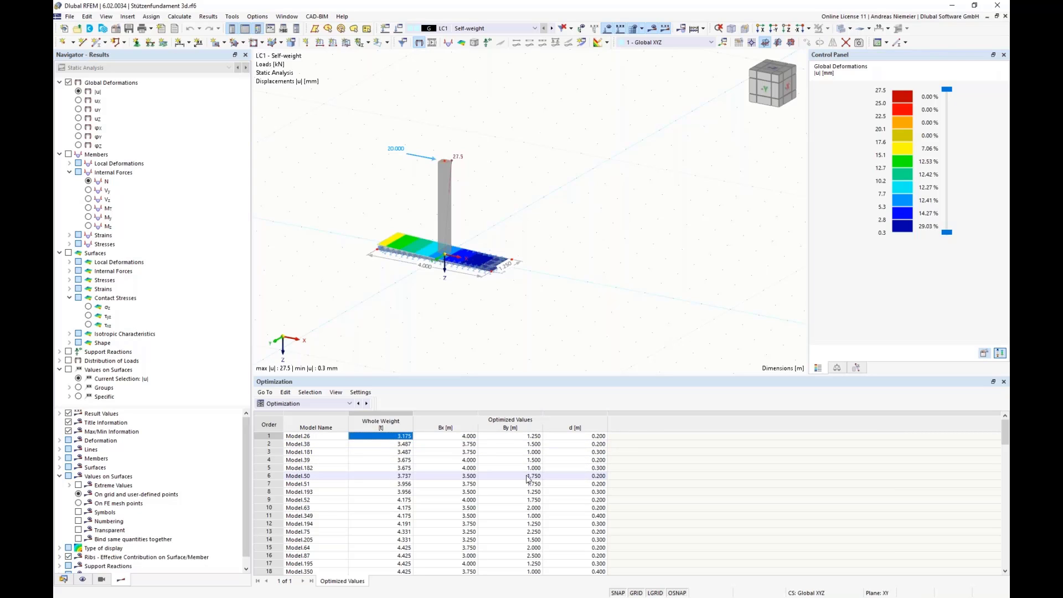
# Step: Review the values to optimize, the mutation count and the available optimizers in the optimization settings, then cancel them
pyautogui.click(179, 16)
pyautogui.click(230, 210)
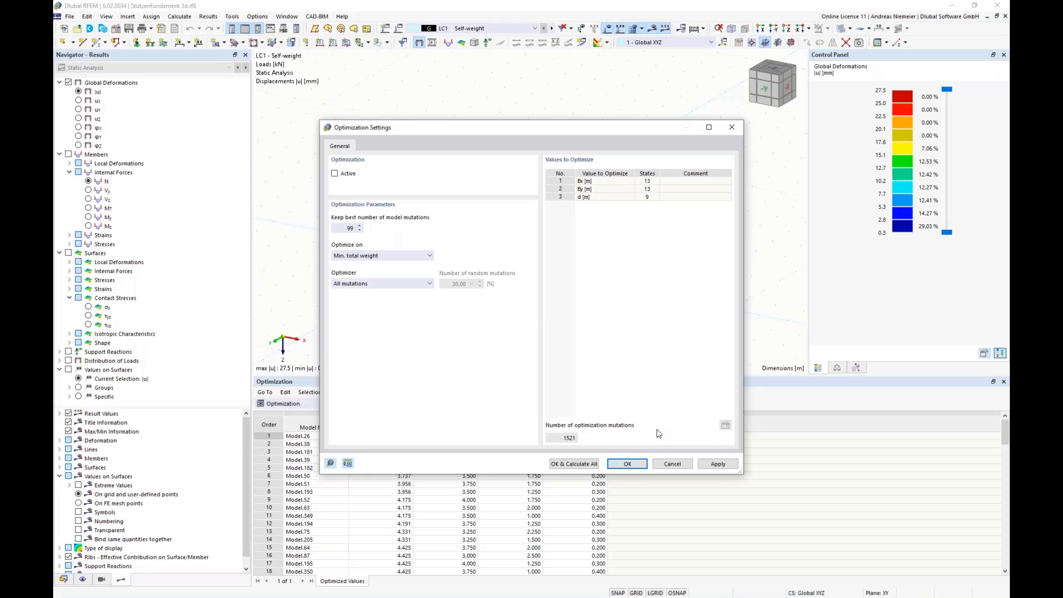
pyautogui.click(344, 286)
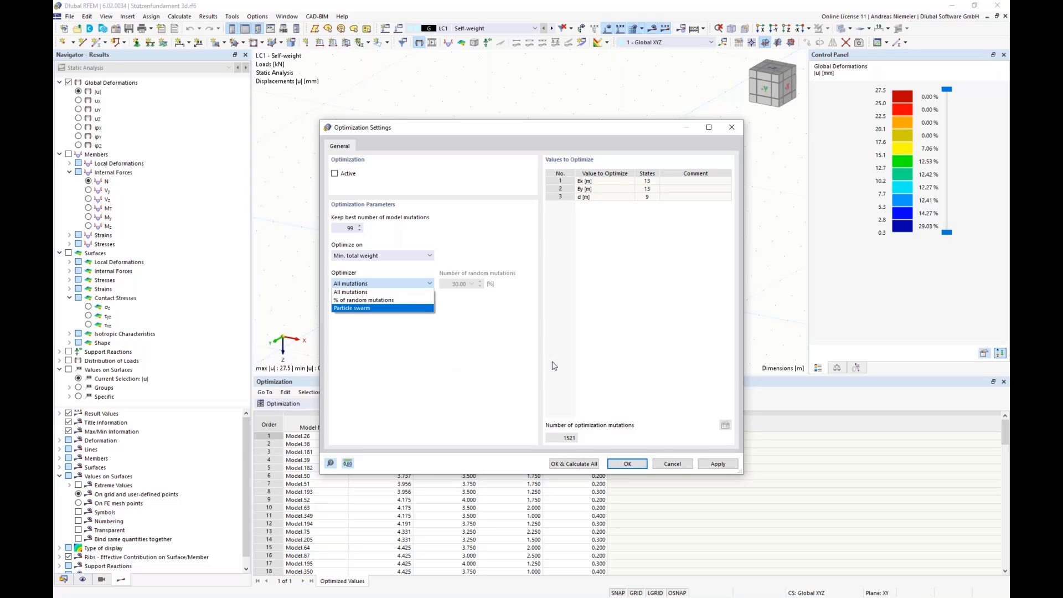
pyautogui.click(615, 375)
pyautogui.click(681, 467)
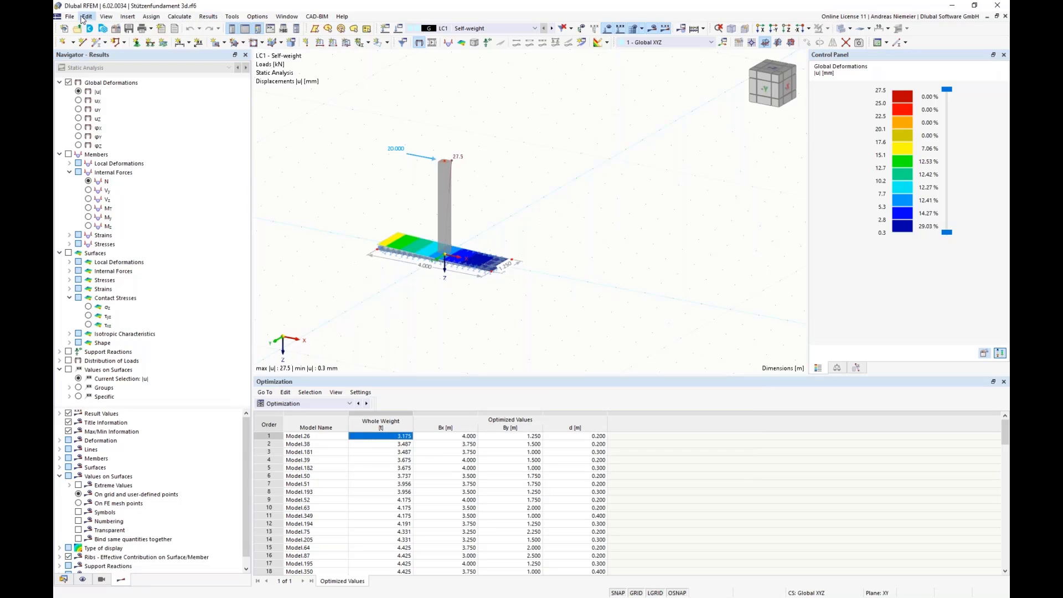
# Step: Close the Stützenfundament 3d.rf6 model without saving and return to the 0d O.rf6 model
pyautogui.click(70, 16)
pyautogui.click(122, 68)
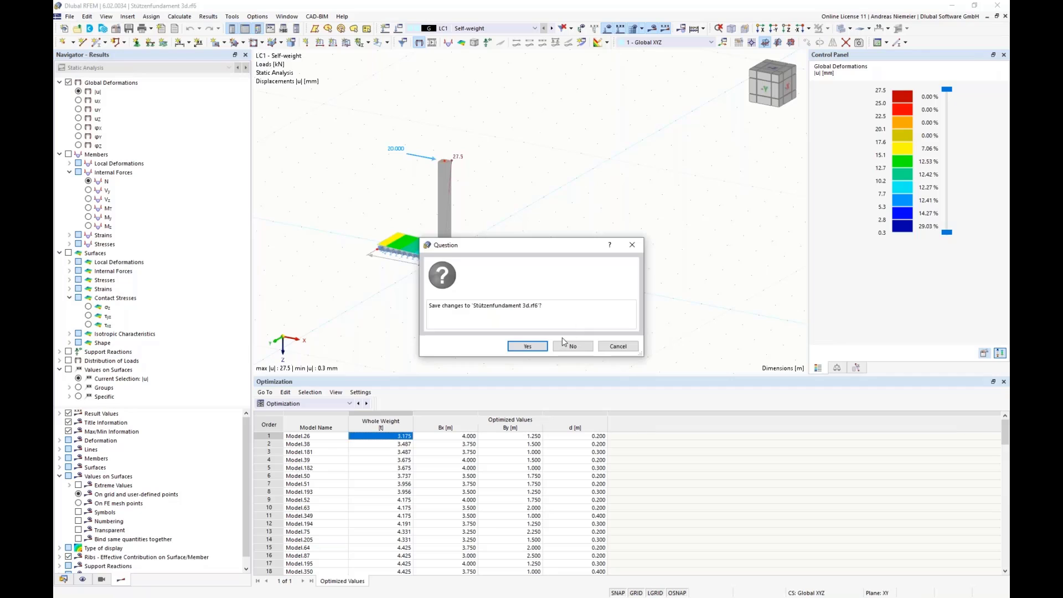
pyautogui.click(570, 344)
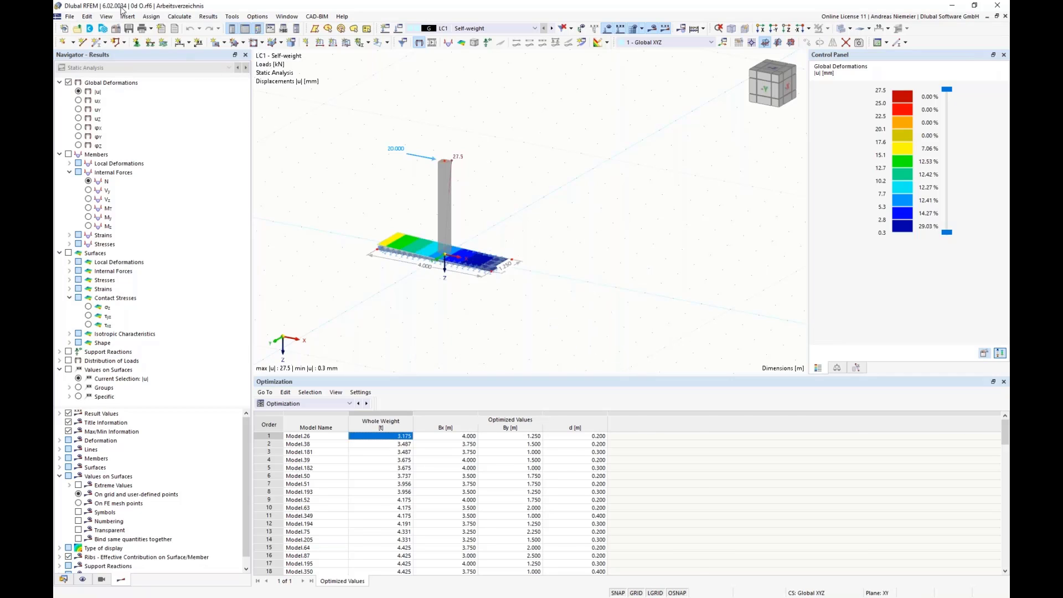
# Step: Open the global parameters of the foundation model and set the value of parameter by to 1 m
pyautogui.scroll(1, 429, 163)
pyautogui.moveTo(446, 162); pyautogui.dragTo(506, 156, button='middle')
pyautogui.scroll(-1, 506, 155)
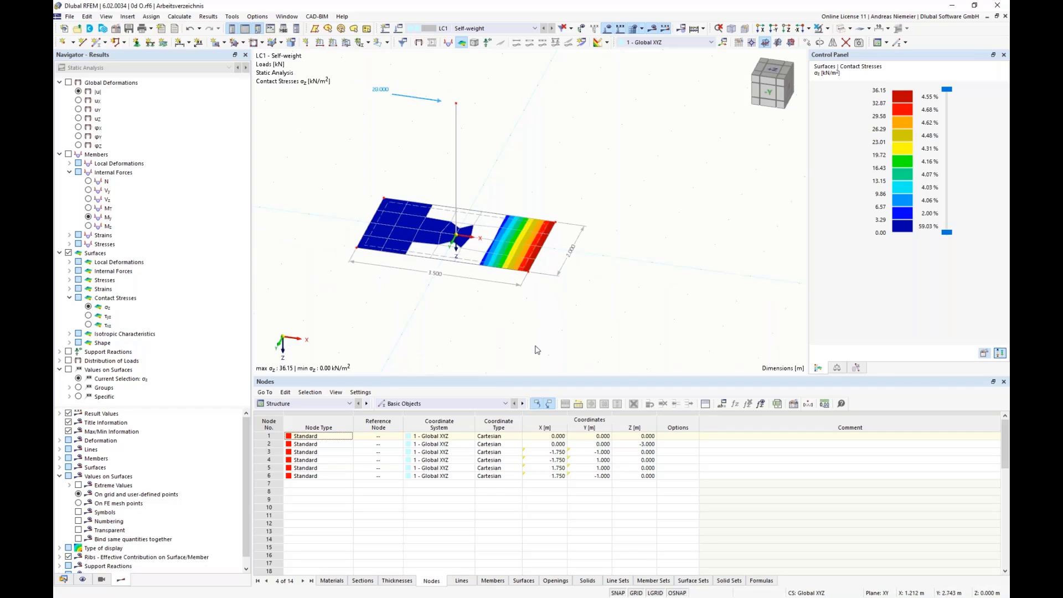
pyautogui.click(723, 404)
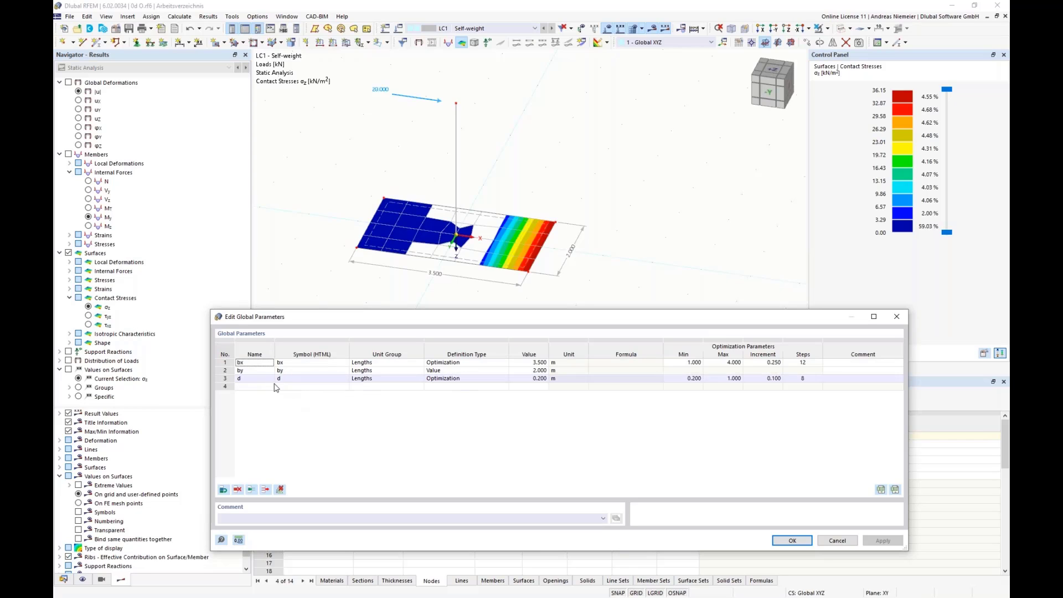
pyautogui.click(529, 370)
pyautogui.write('1')
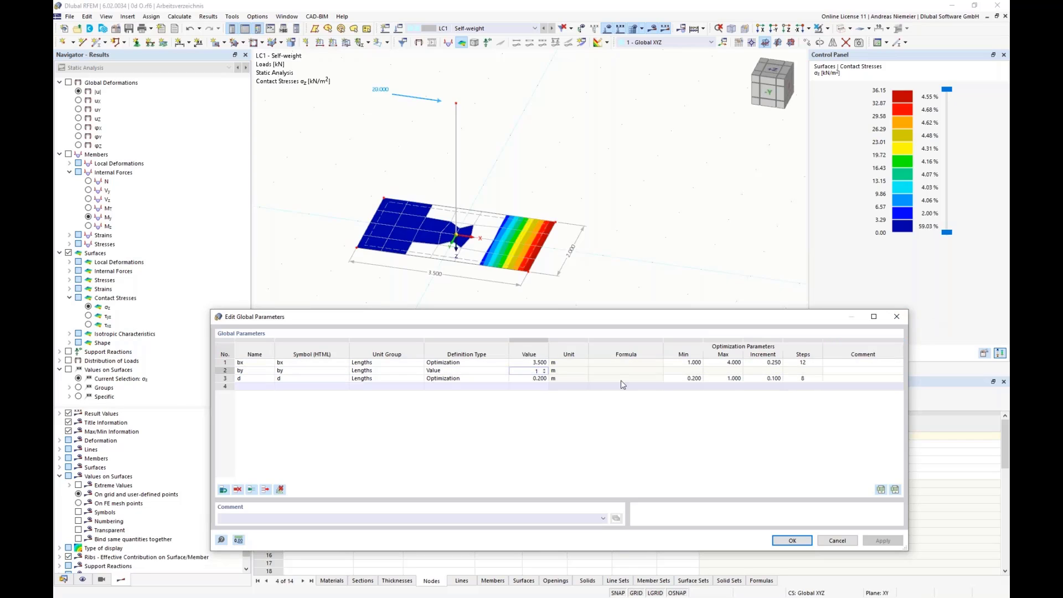
pyautogui.moveTo(615, 371); pyautogui.dragTo(596, 389)
# Step: Set the value of parameter d to 0.6 m and accept the global parameters
pyautogui.click(529, 363)
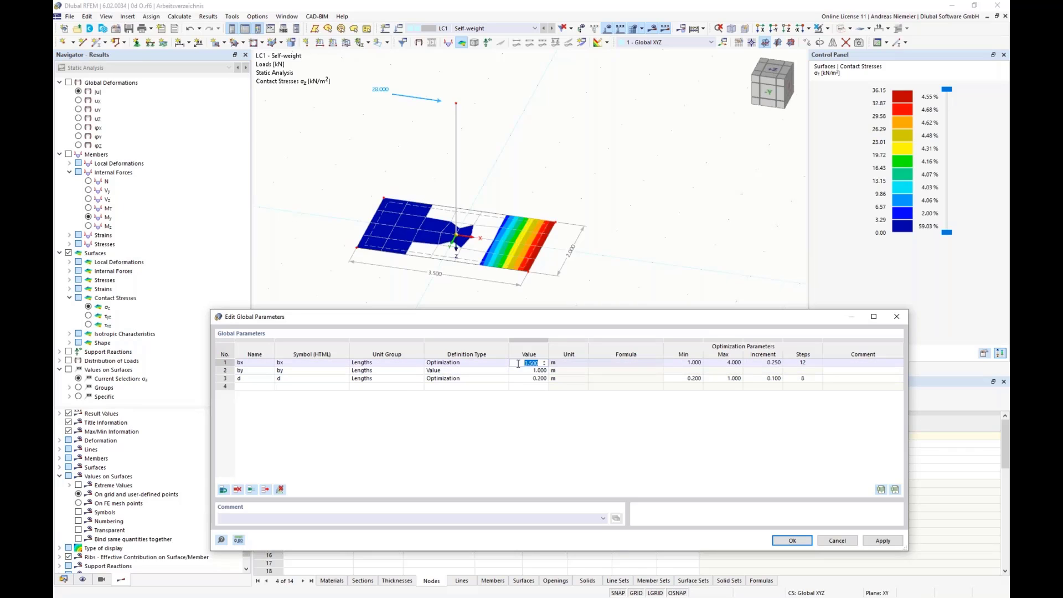
pyautogui.press('Down')
pyautogui.press('Down')
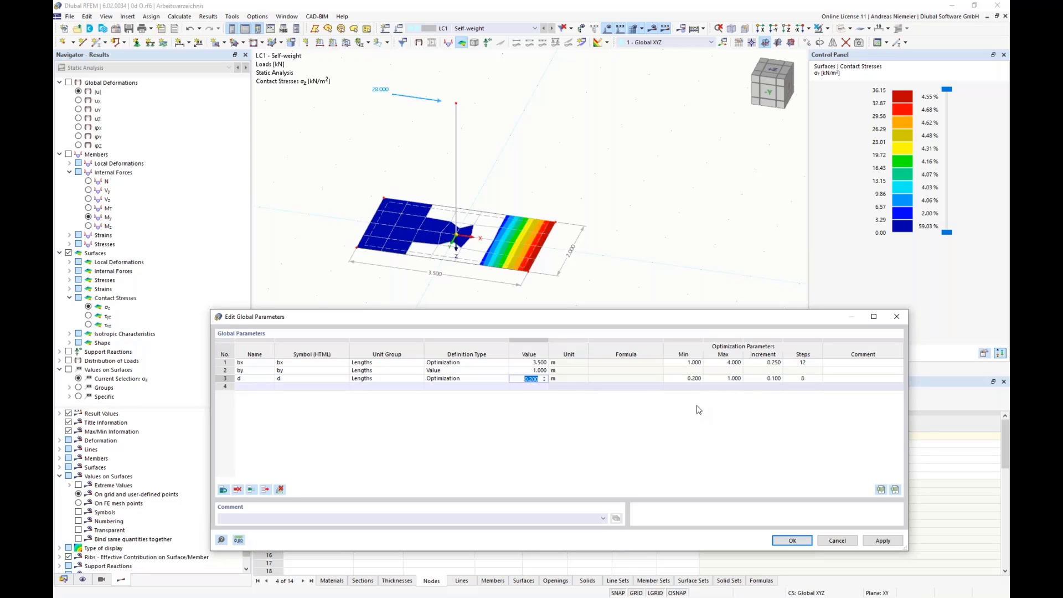
pyautogui.write('0.6')
pyautogui.click(610, 372)
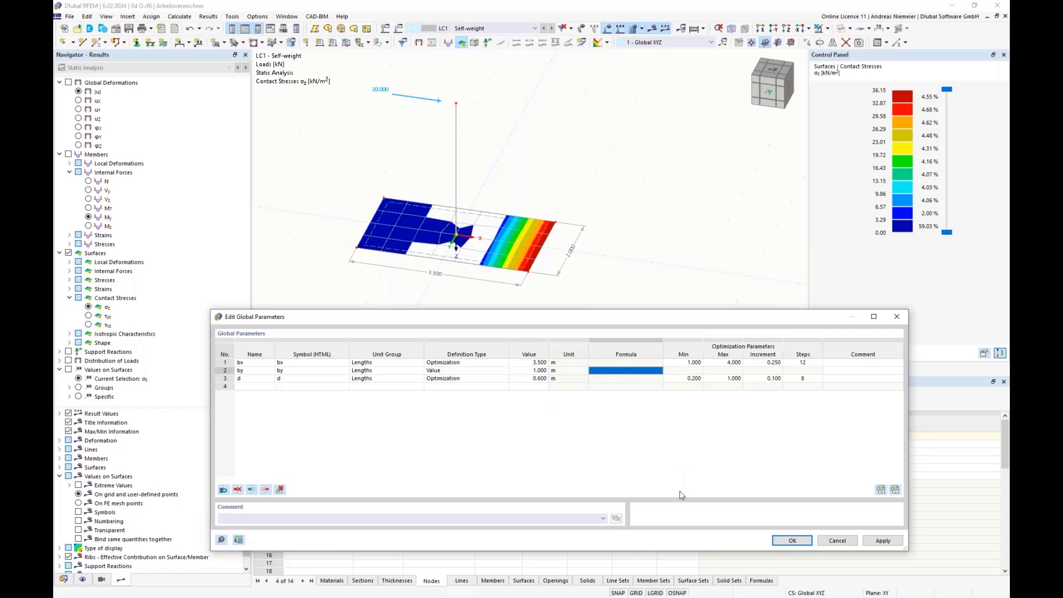
pyautogui.click(785, 545)
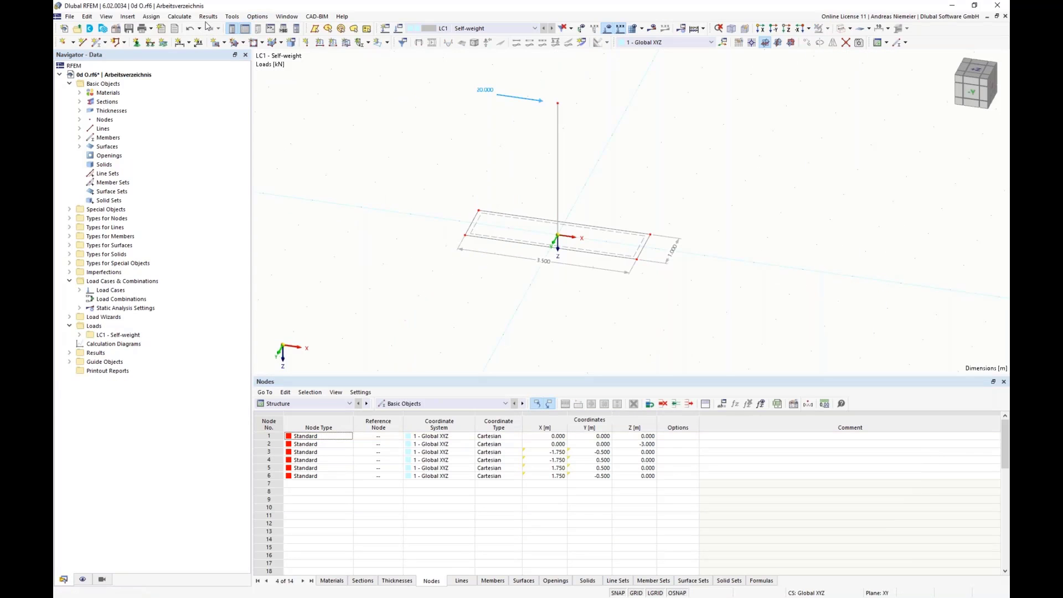
# Step: Activate the optimization in the optimization settings and choose Particle swarm as the optimizer
pyautogui.click(182, 16)
pyautogui.click(208, 210)
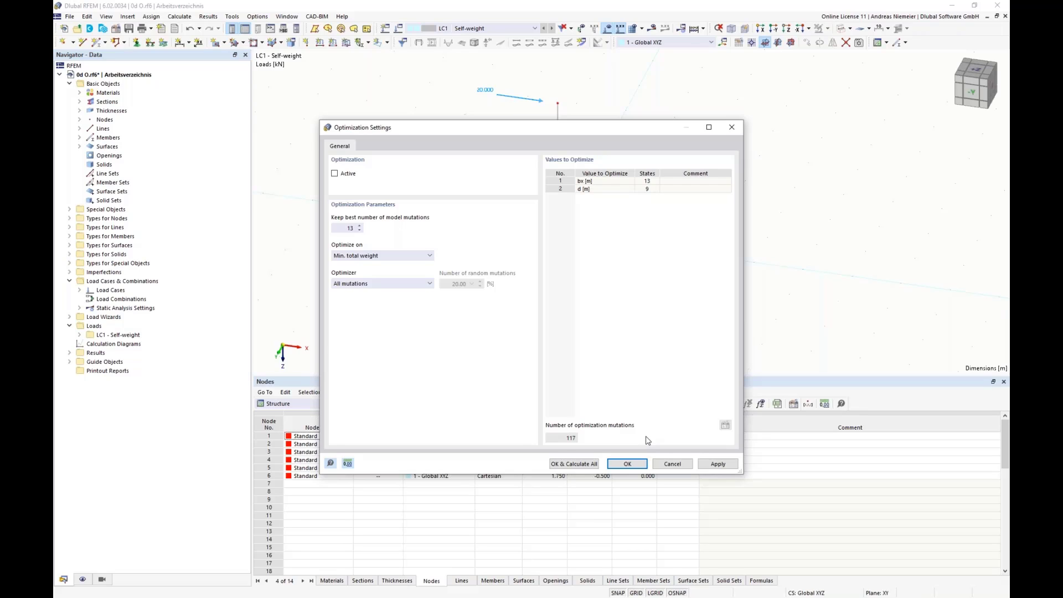
pyautogui.click(335, 174)
pyautogui.click(372, 283)
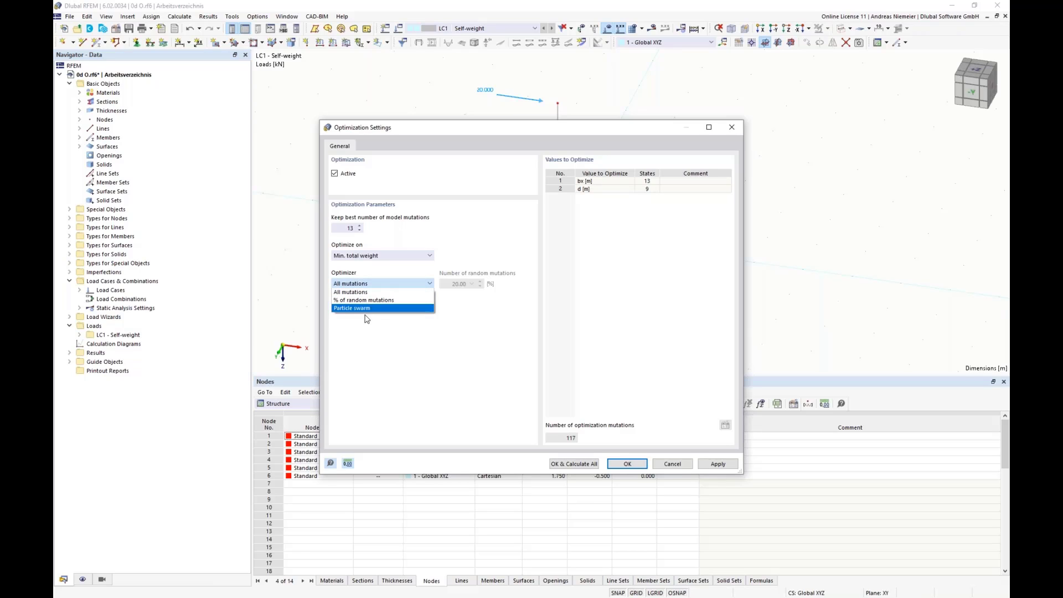
pyautogui.click(356, 308)
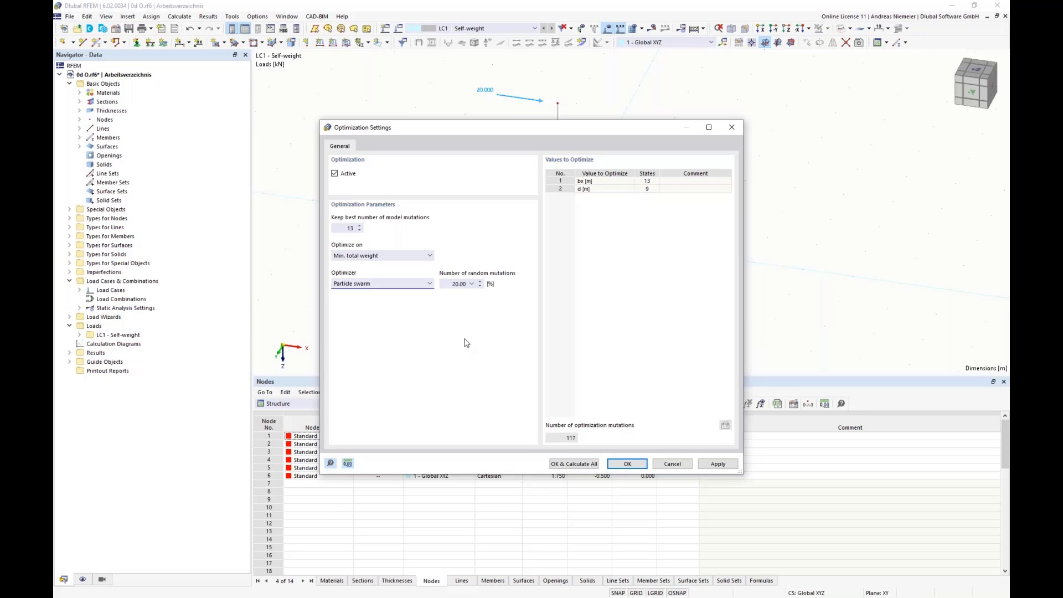
# Step: Keep the best 22 model mutations, start the optimization with Calculate All, and move the calculation progress window off the model
pyautogui.click(458, 283)
pyautogui.click(345, 228)
pyautogui.write('22')
pyautogui.click(574, 465)
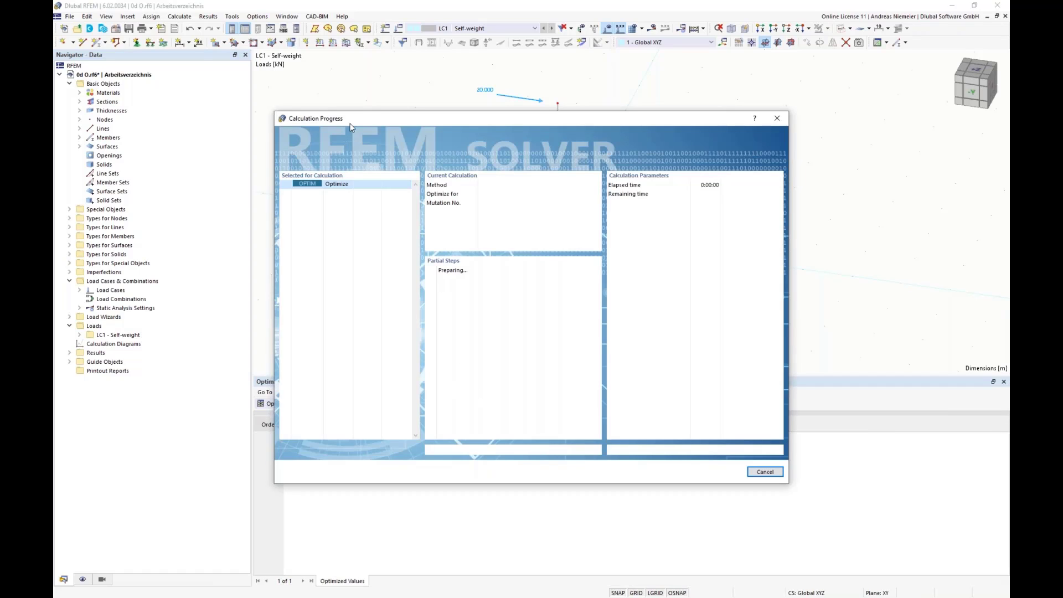
pyautogui.moveTo(450, 122); pyautogui.dragTo(820, 127)
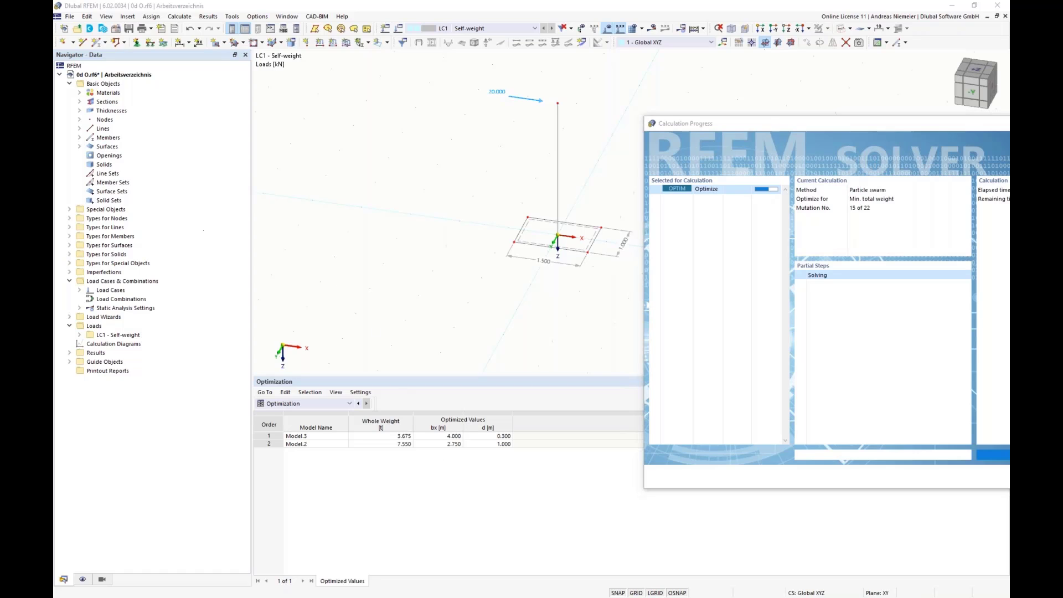
# Step: Switch to Snagit Editor, widen the sketch's canvas to about 1846 px, fill the added area white, and activate the Arrow tool
pyautogui.hotkey('alt', 'Tab')
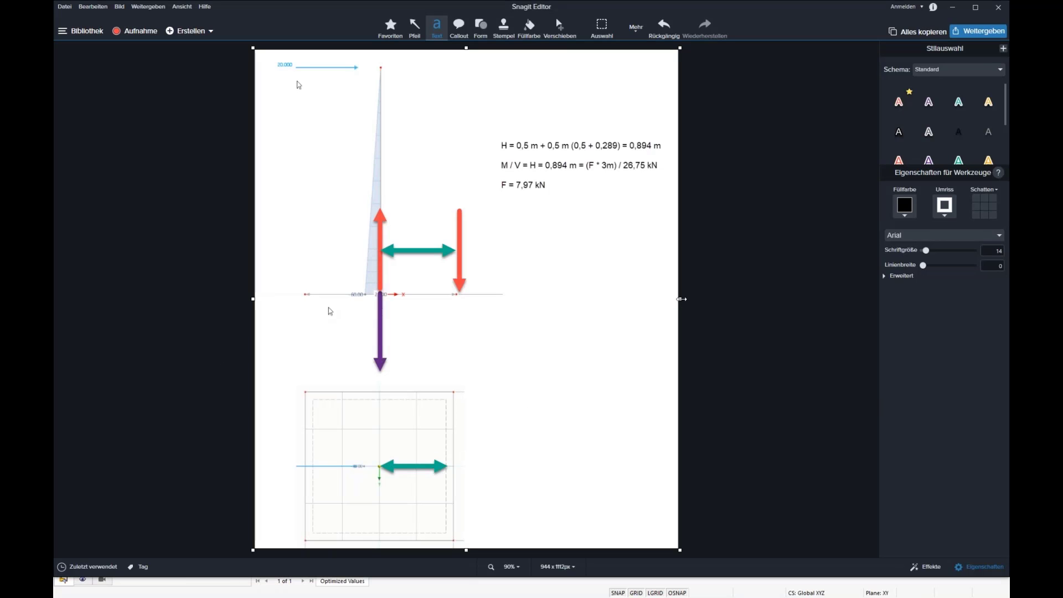
pyautogui.moveTo(682, 299); pyautogui.dragTo(936, 304)
pyautogui.click(529, 28)
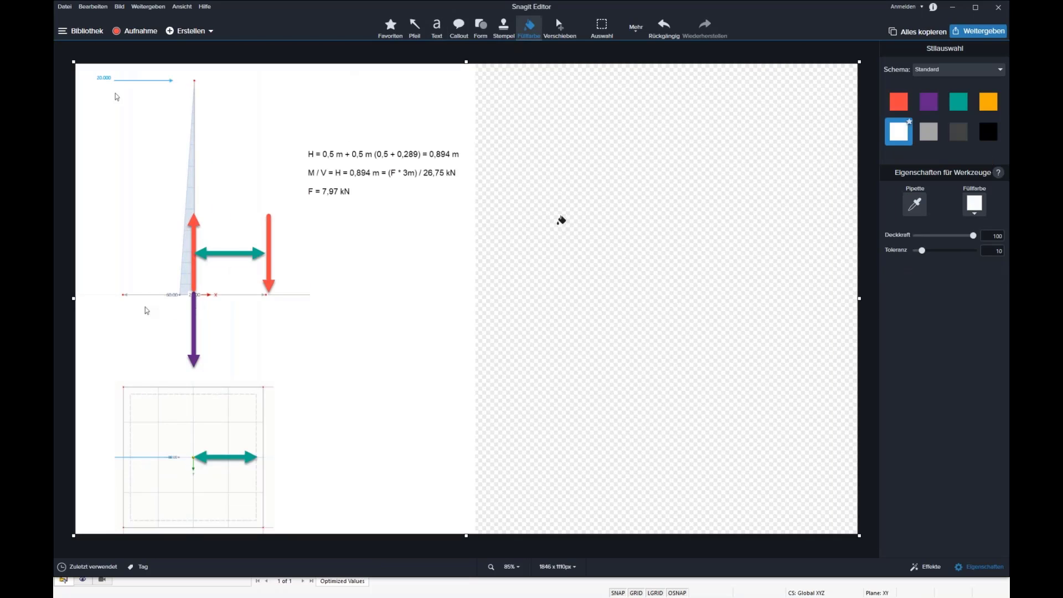
pyautogui.click(561, 220)
pyautogui.click(414, 27)
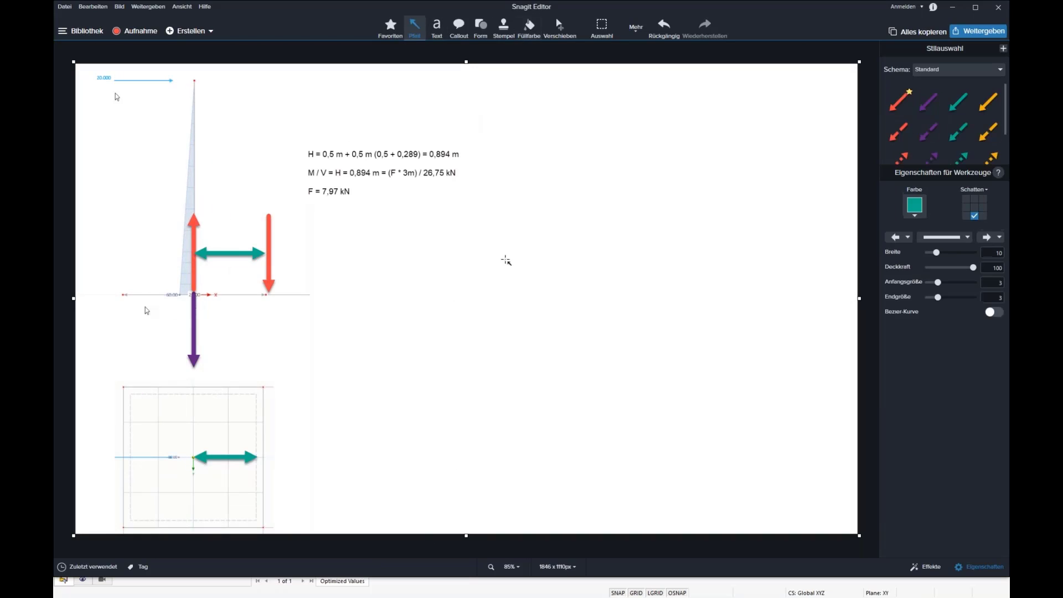
# Step: Draw a vertical and a horizontal red arrow from a common origin as diagram axes in the empty area beside the formulas
pyautogui.click(899, 102)
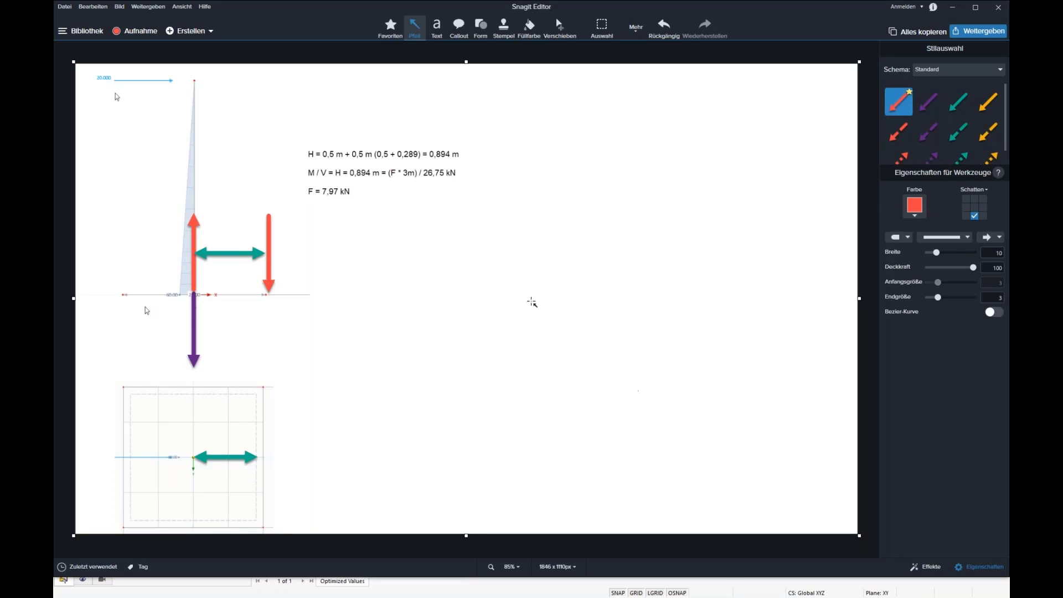
pyautogui.moveTo(516, 331); pyautogui.dragTo(517, 133)
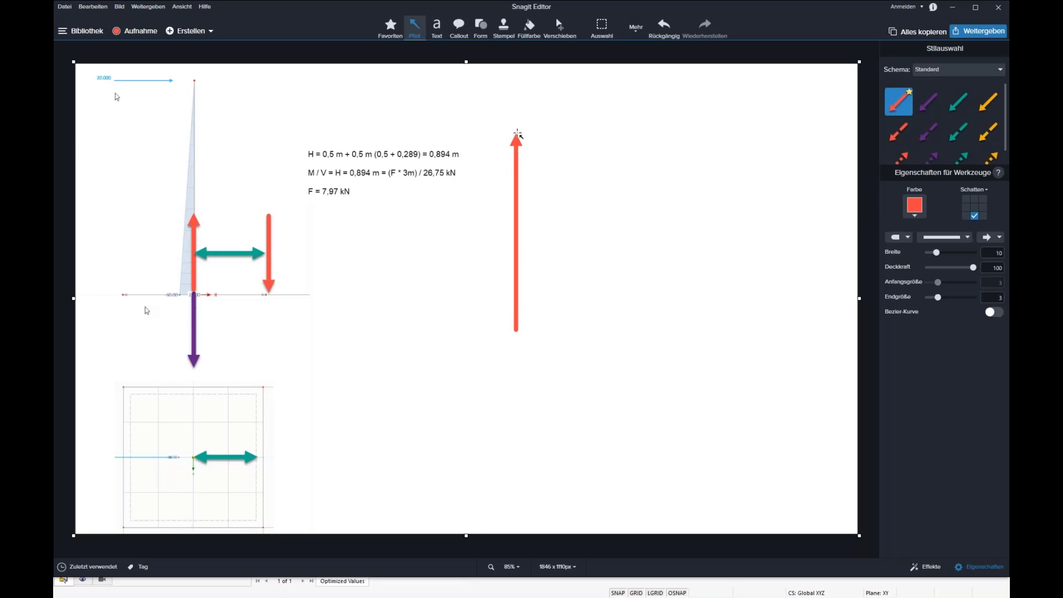
pyautogui.moveTo(533, 332)
pyautogui.mouseDown()
pyautogui.moveTo(783, 333)
pyautogui.moveTo(746, 334)
pyautogui.moveTo(813, 380)
pyautogui.mouseUp()
# Step: Label the horizontal axis Bx below its tip and the vertical axis d above its tip
pyautogui.click(407, 86)
pyautogui.press('t')
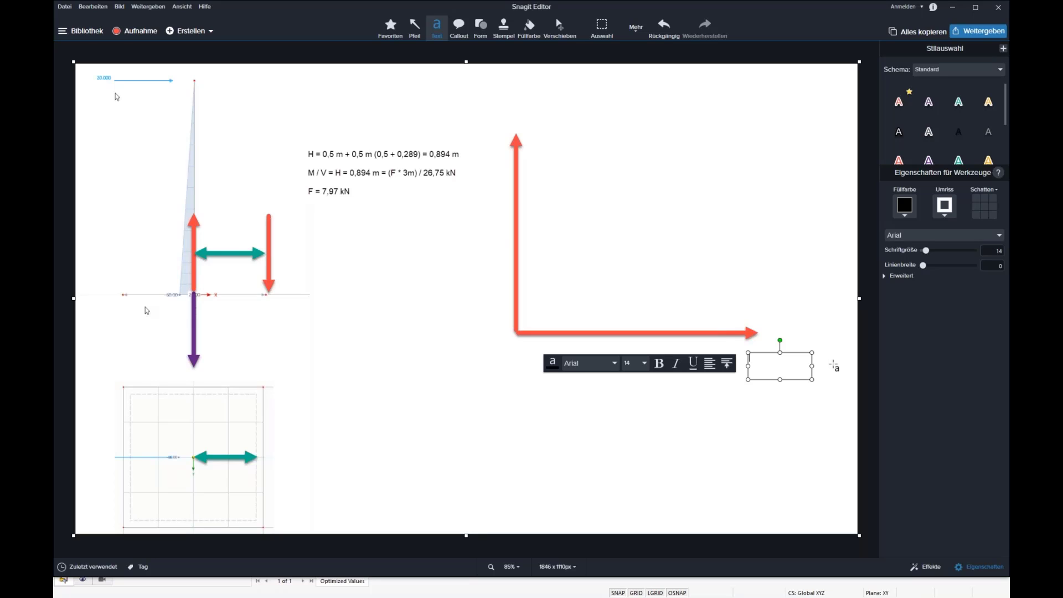
pyautogui.write('Bx')
pyautogui.press('Escape')
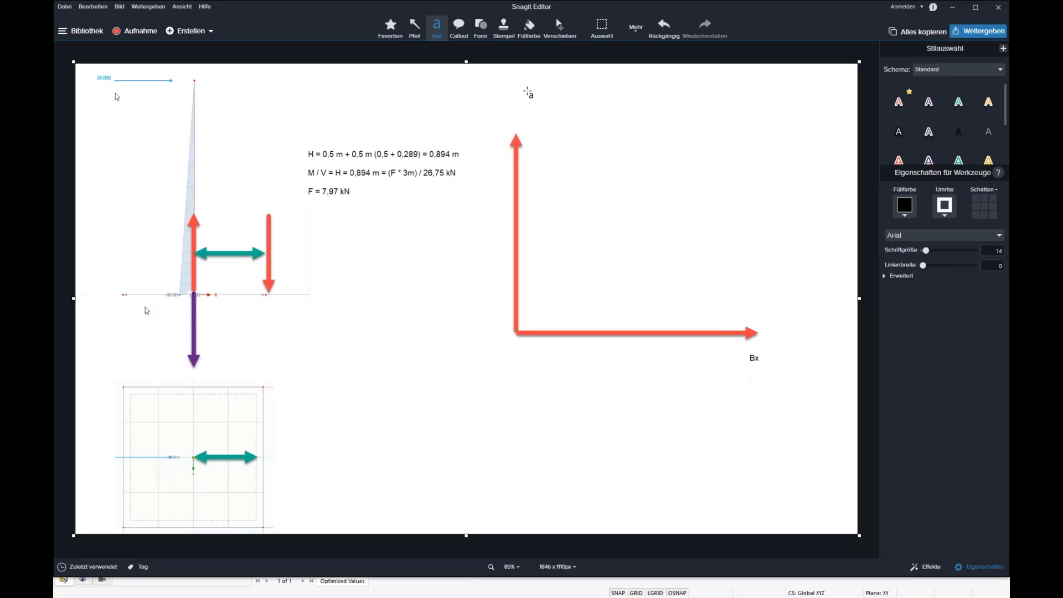
pyautogui.moveTo(483, 108); pyautogui.dragTo(512, 127)
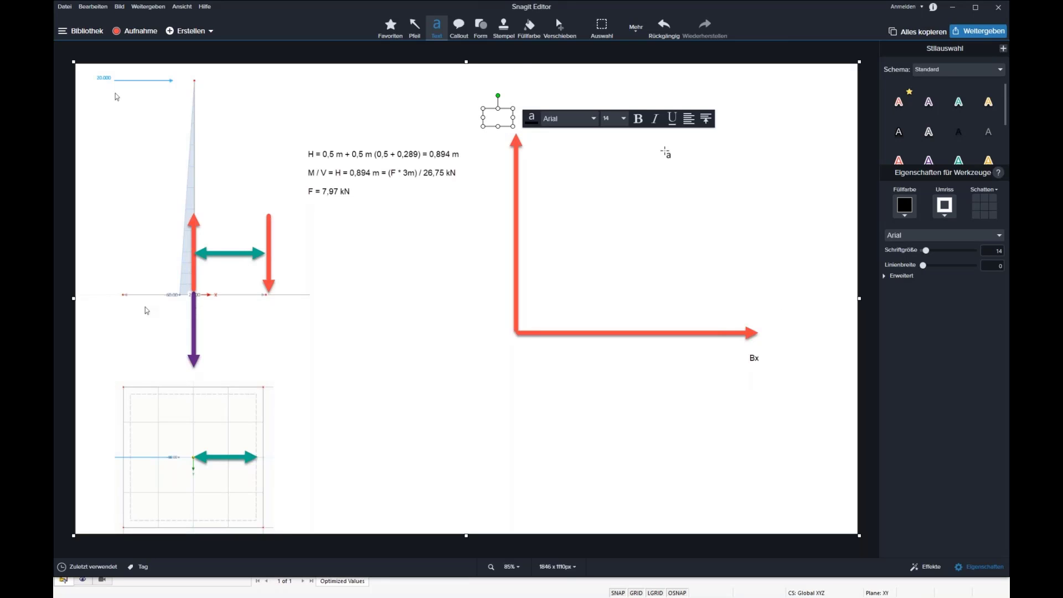
pyautogui.write('d')
pyautogui.press('Escape')
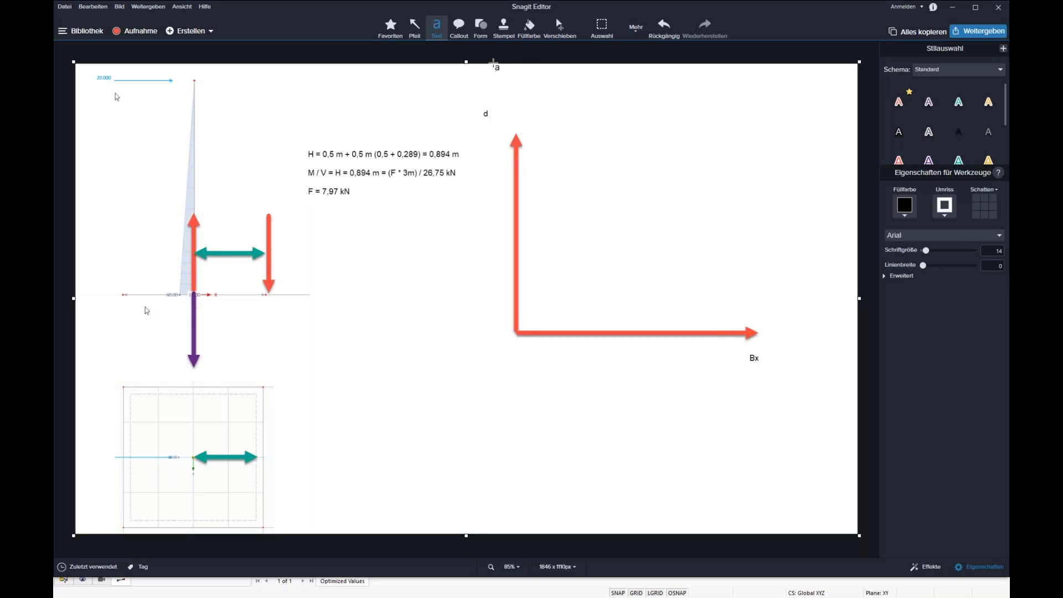
# Step: Stamp two blue stars in the diagram, one upper-left and one lower-right, and a red ellipse to mark the optimum area
pyautogui.click(504, 28)
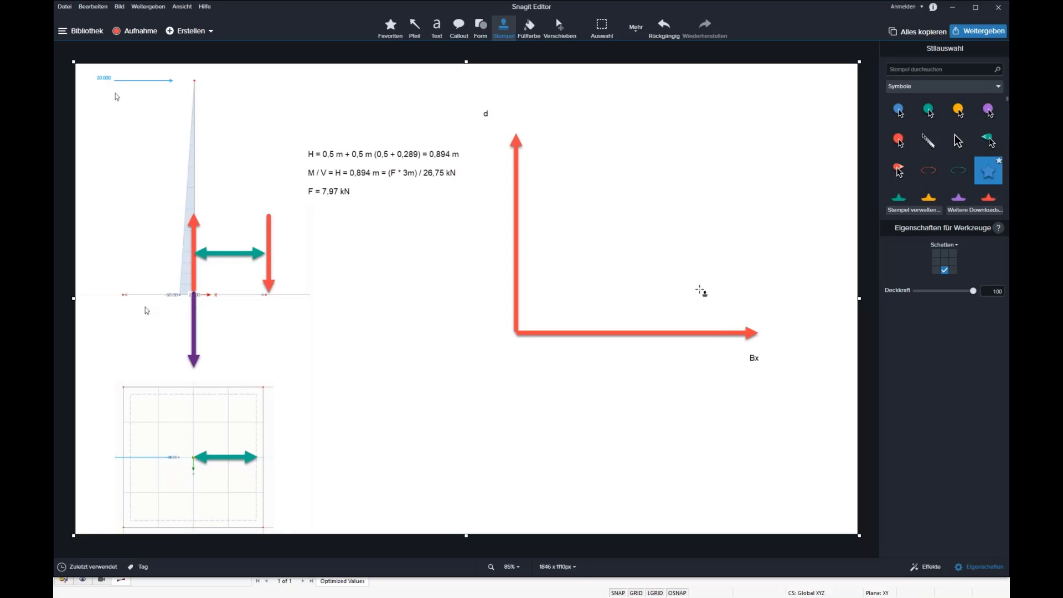
pyautogui.click(700, 290)
pyautogui.click(561, 195)
pyautogui.click(931, 172)
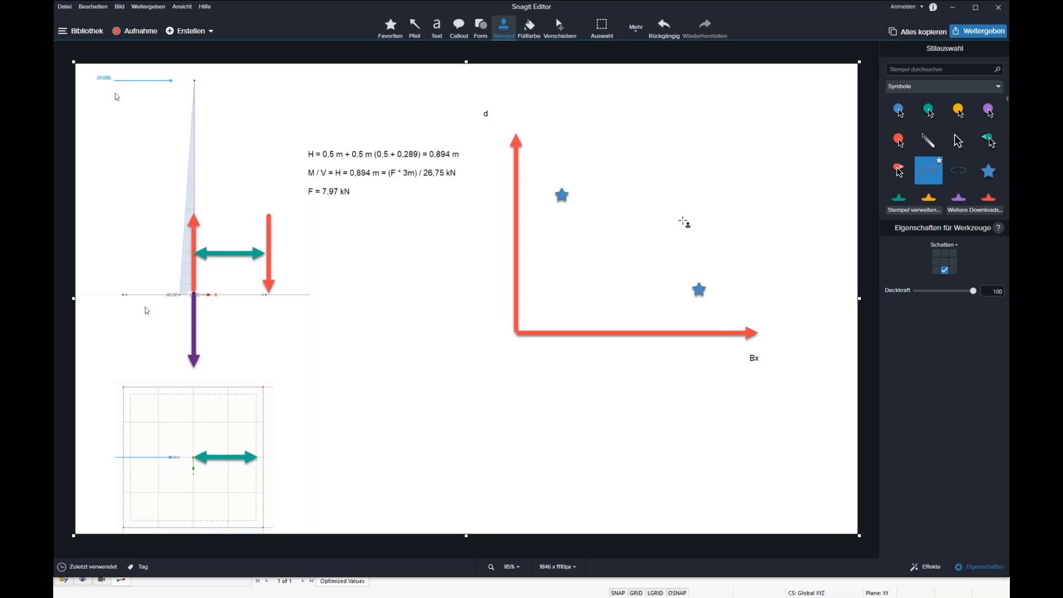
pyautogui.click(685, 222)
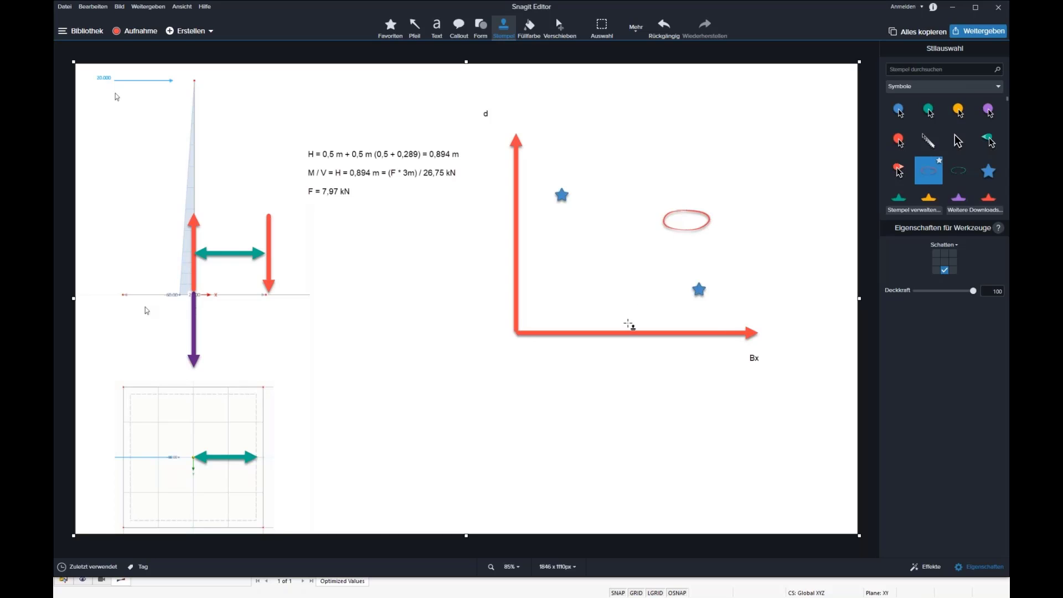
pyautogui.moveTo(667, 227); pyautogui.dragTo(663, 229)
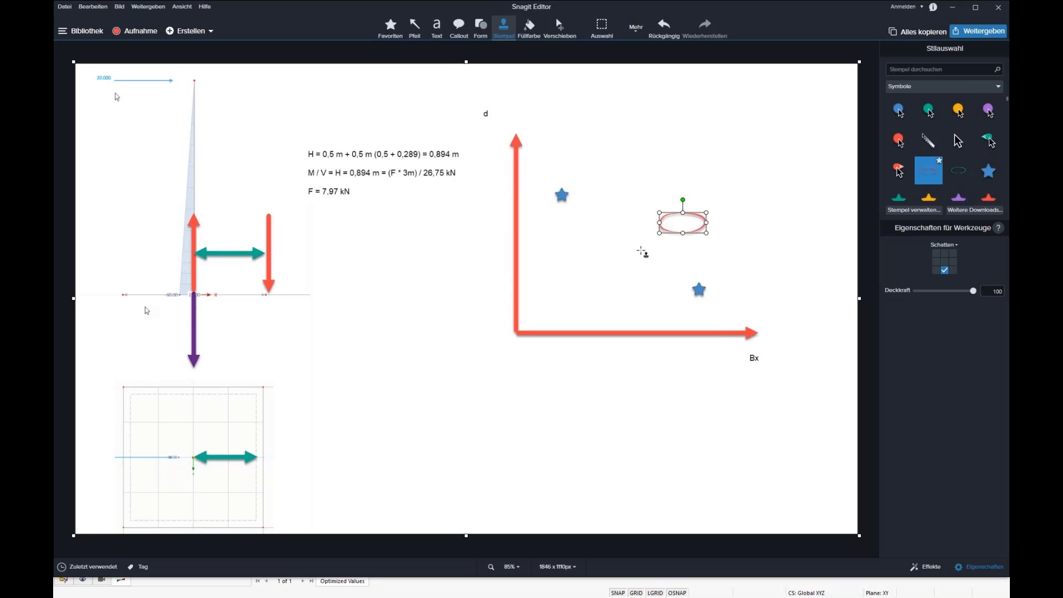
# Step: Draw a short green arrow from the lower star towards the lower left and one from the upper star towards the upper right
pyautogui.click(415, 28)
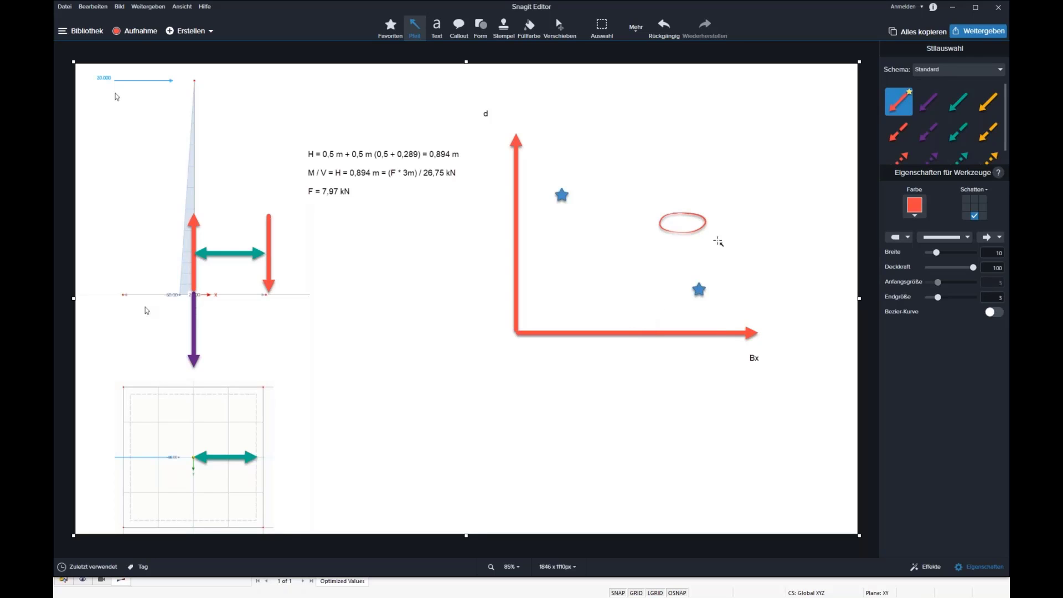
pyautogui.click(959, 101)
pyautogui.moveTo(690, 292)
pyautogui.mouseDown()
pyautogui.moveTo(637, 304)
pyautogui.moveTo(662, 304)
pyautogui.moveTo(648, 302)
pyautogui.mouseUp()
pyautogui.moveTo(571, 185); pyautogui.dragTo(611, 169)
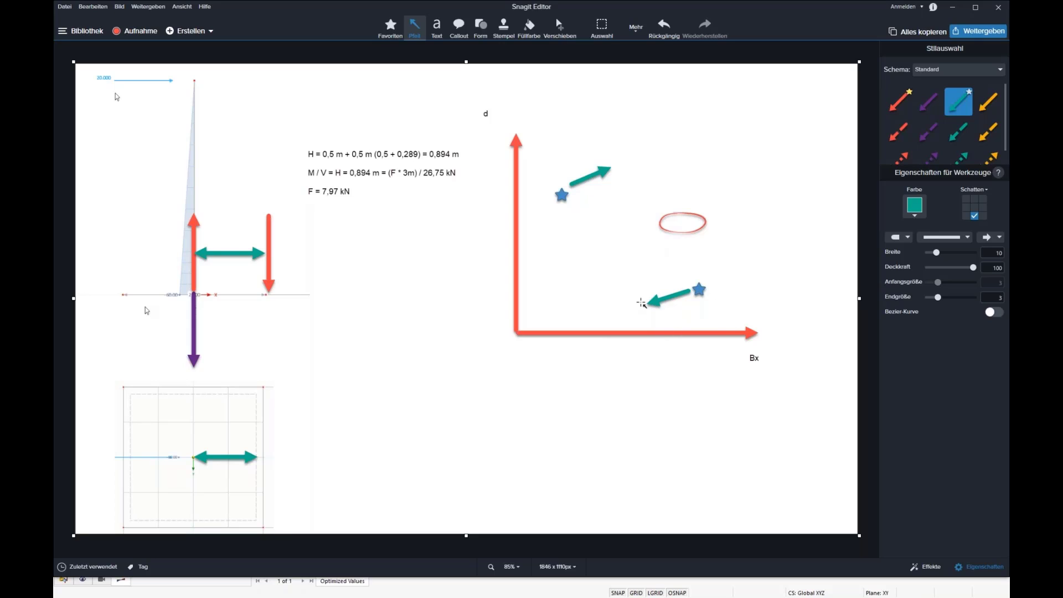
# Step: Stamp a blue star at the tip of each of the two green arrows
pyautogui.click(504, 28)
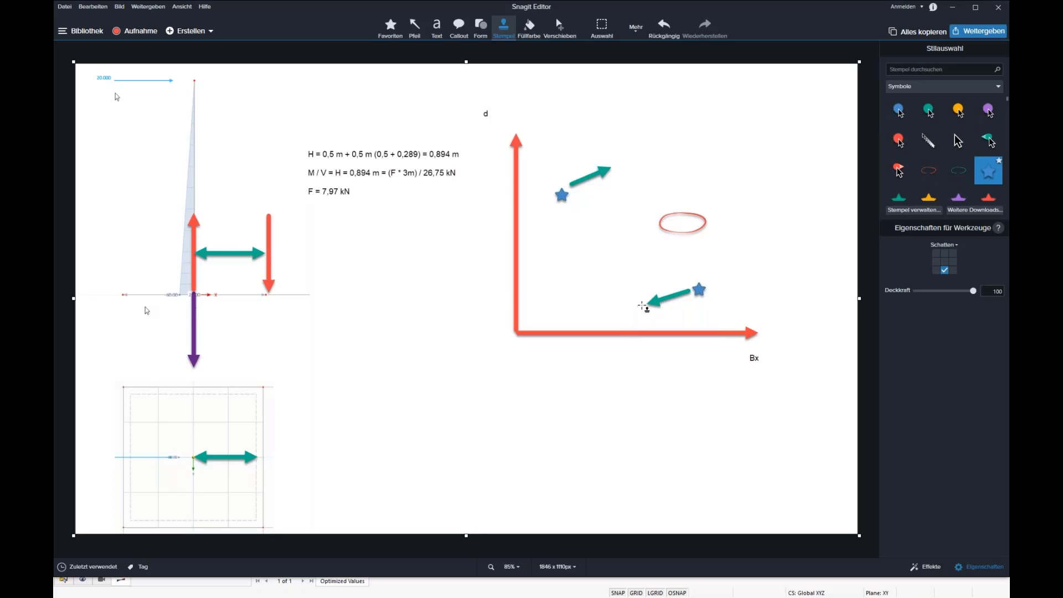
pyautogui.click(640, 306)
pyautogui.click(617, 163)
pyautogui.click(641, 306)
# Step: Change the lower particle's starting star to yellow and the star at the upper arrow's tip to red
pyautogui.click(700, 289)
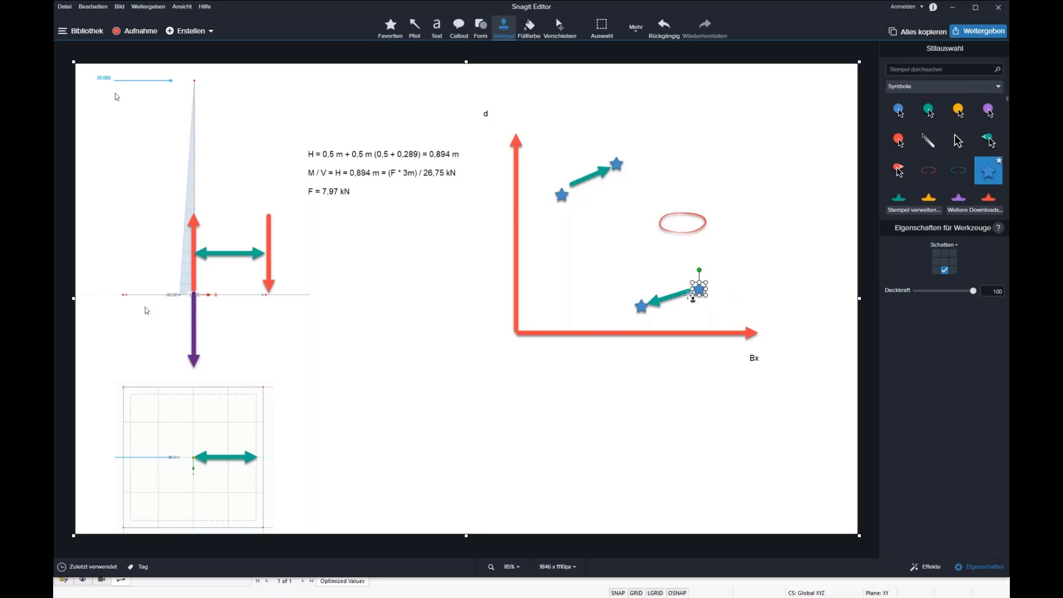
pyautogui.click(929, 196)
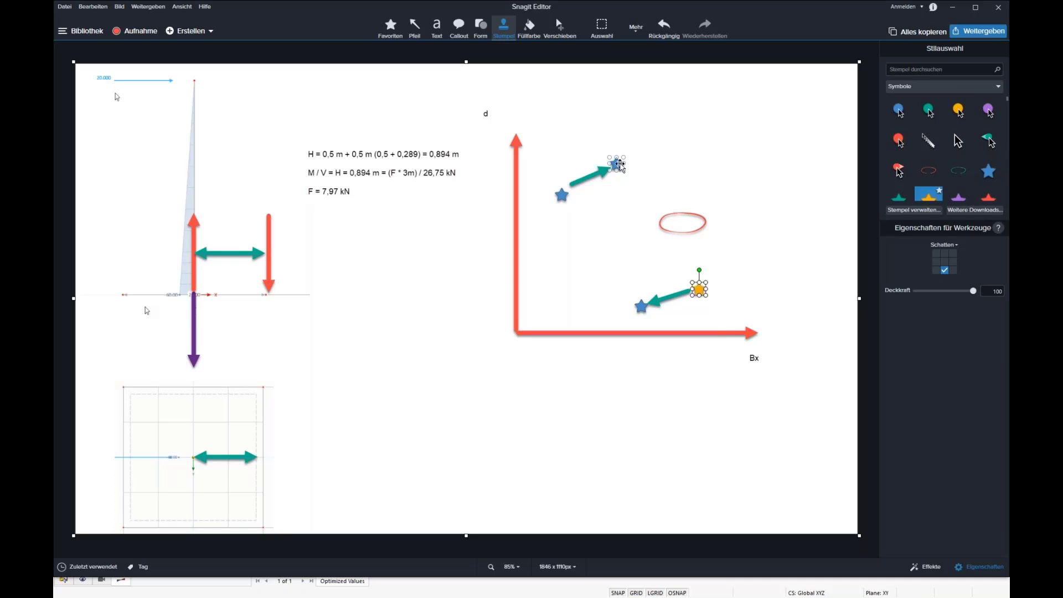
pyautogui.click(618, 164)
pyautogui.click(929, 197)
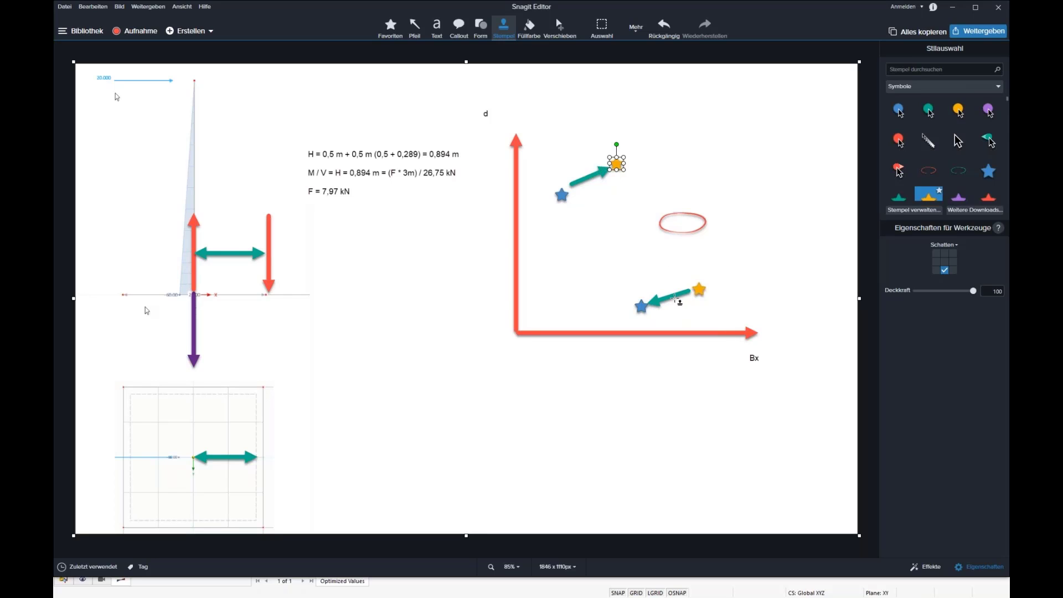
pyautogui.click(987, 197)
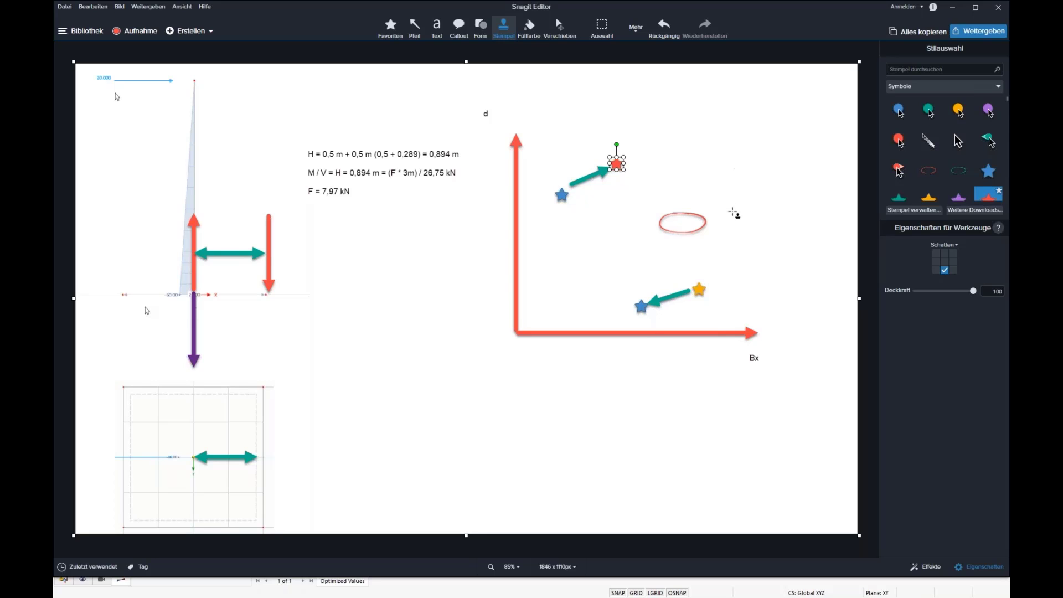
# Step: Draw a second green arrow from the lower path's end star towards the ellipse and one from the red star towards the upper right
pyautogui.click(420, 28)
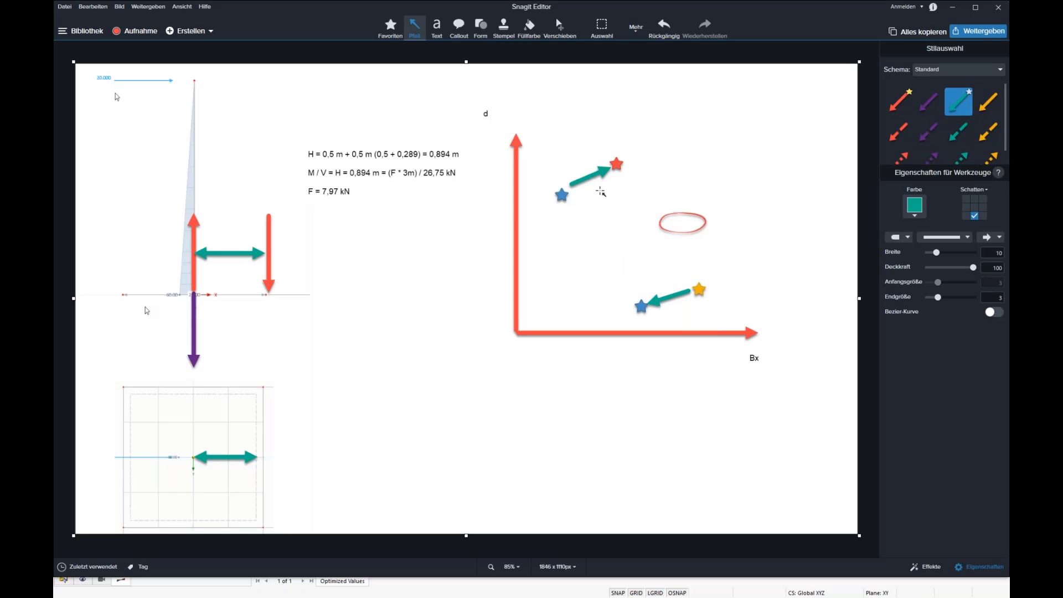
pyautogui.moveTo(638, 295)
pyautogui.mouseDown()
pyautogui.moveTo(664, 256)
pyautogui.moveTo(699, 288)
pyautogui.moveTo(646, 217)
pyautogui.moveTo(707, 284)
pyautogui.moveTo(637, 202)
pyautogui.moveTo(681, 280)
pyautogui.moveTo(664, 253)
pyautogui.mouseUp()
pyautogui.moveTo(617, 164); pyautogui.dragTo(670, 144)
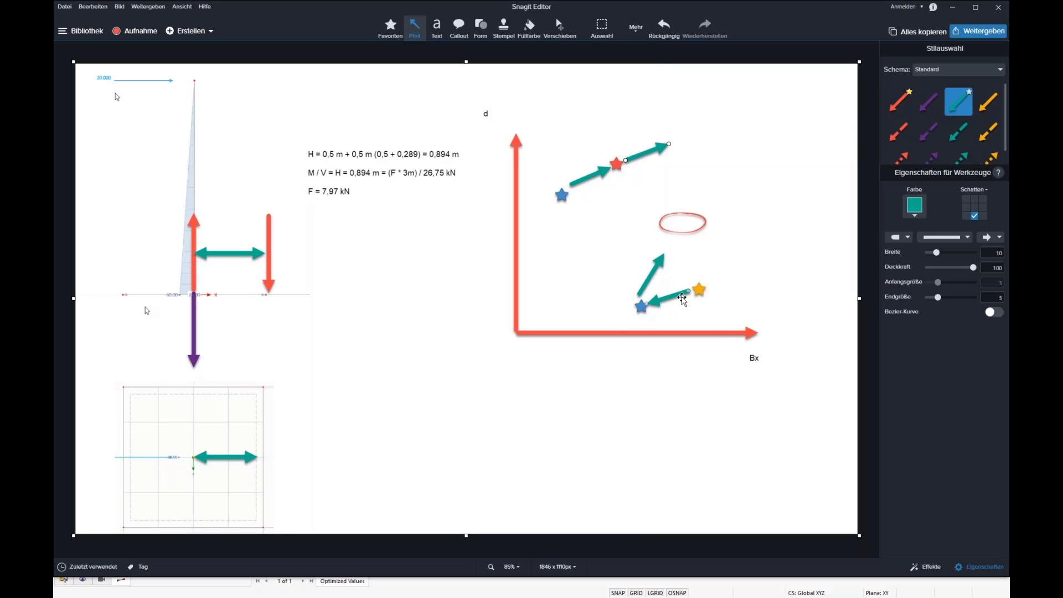
# Step: Stamp a blue star at the tip of each second green arrow
pyautogui.click(504, 27)
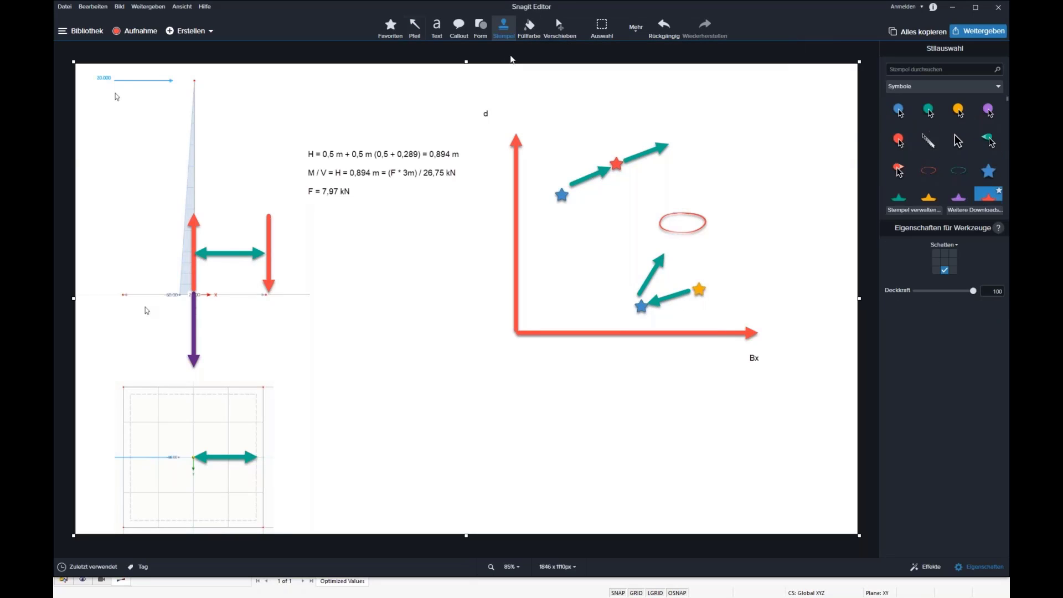
pyautogui.click(989, 170)
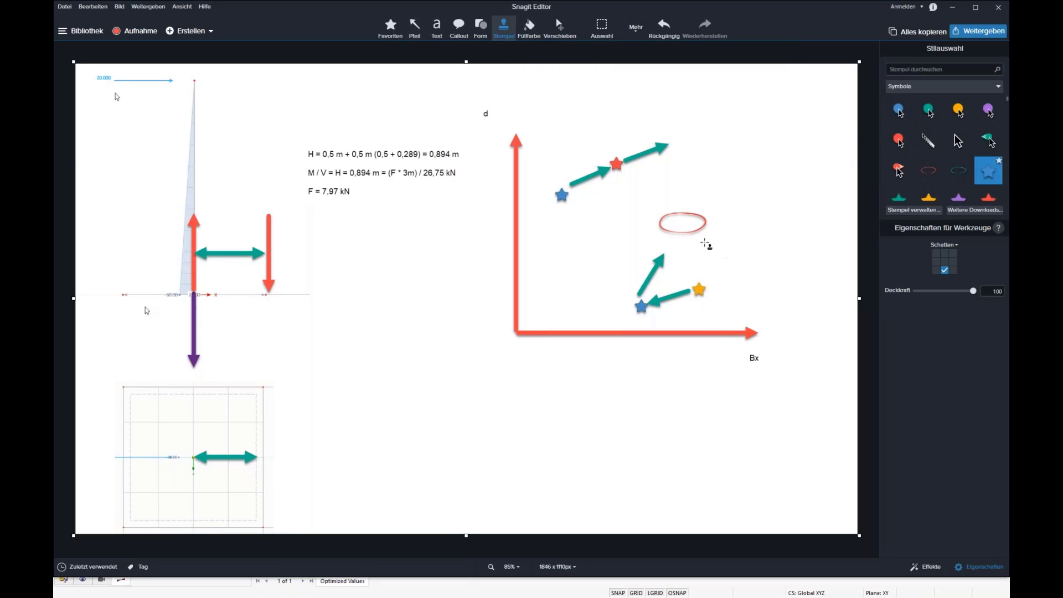
pyautogui.click(665, 250)
pyautogui.click(672, 142)
# Step: Change the newest star below the ellipse to yellow and the lower particle's starting star back to blue
pyautogui.click(665, 249)
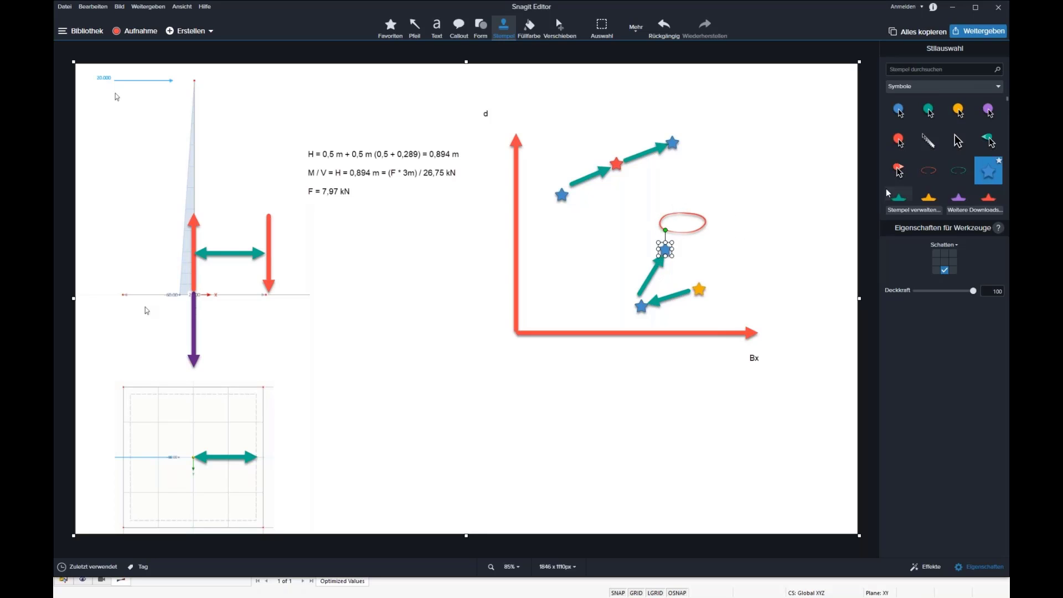
pyautogui.click(931, 199)
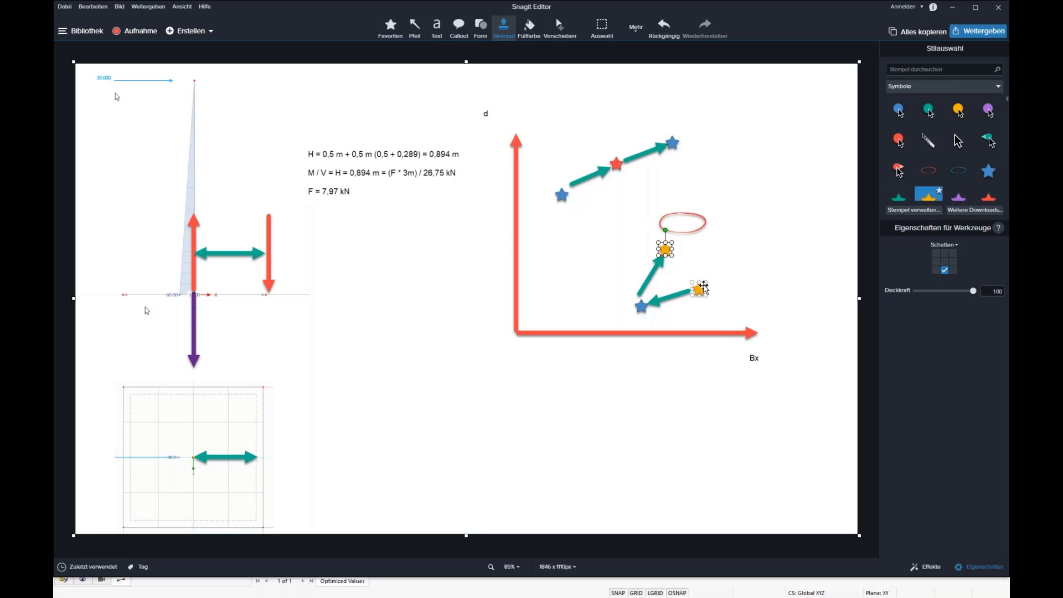
pyautogui.click(699, 290)
pyautogui.click(989, 171)
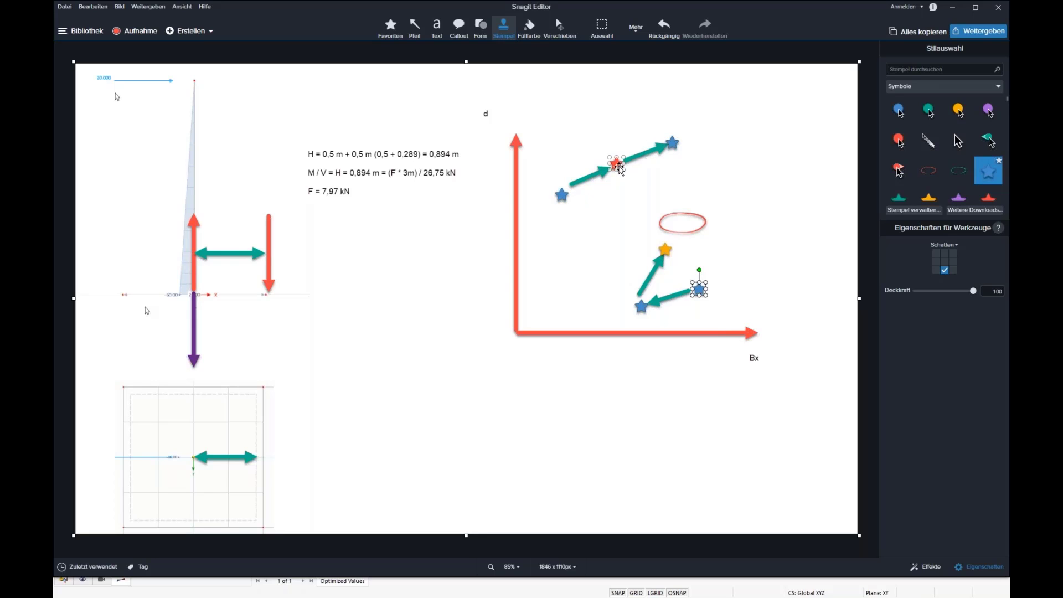
# Step: Change the upper path's middle star to yellow and the star just below the ellipse to red
pyautogui.click(618, 164)
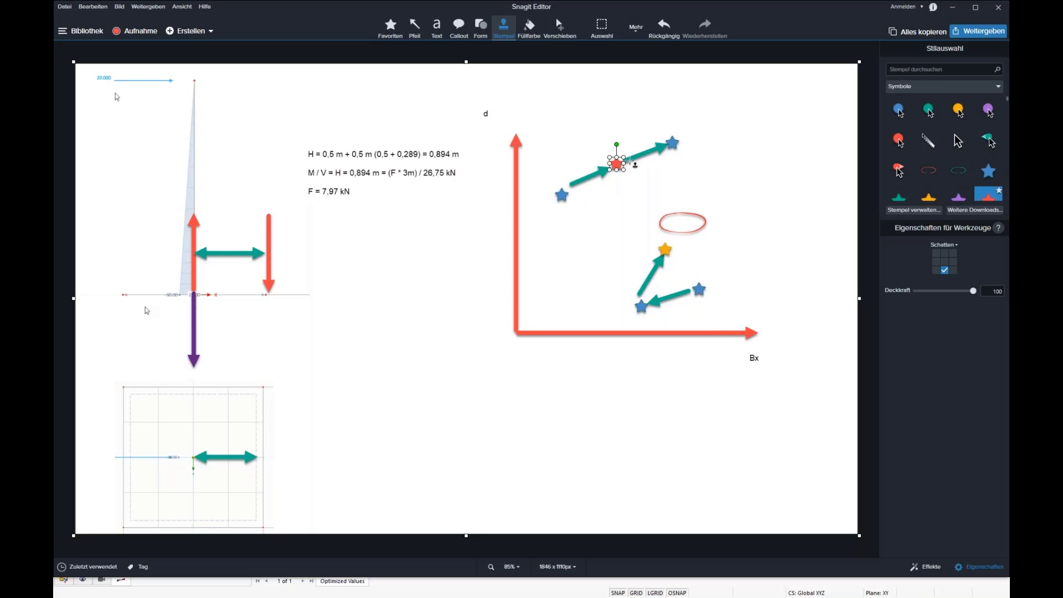
pyautogui.click(673, 140)
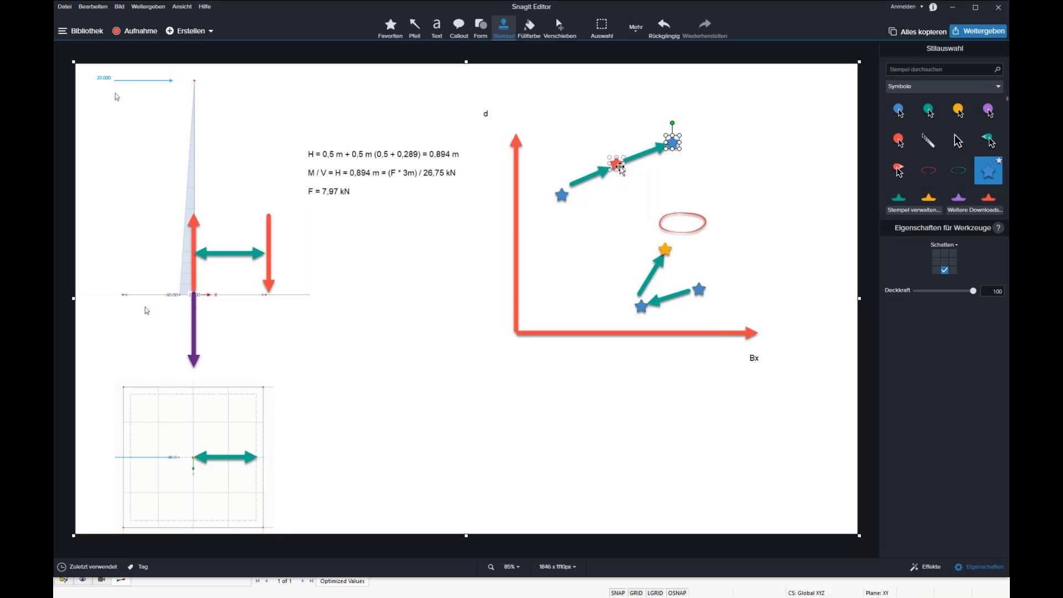
pyautogui.click(616, 164)
pyautogui.click(929, 197)
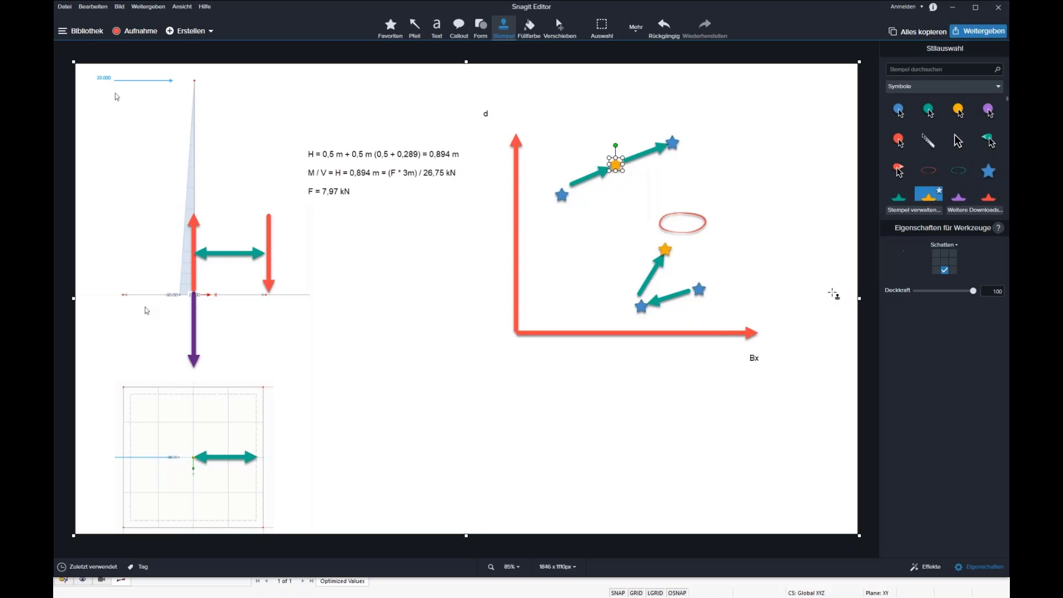
pyautogui.click(666, 249)
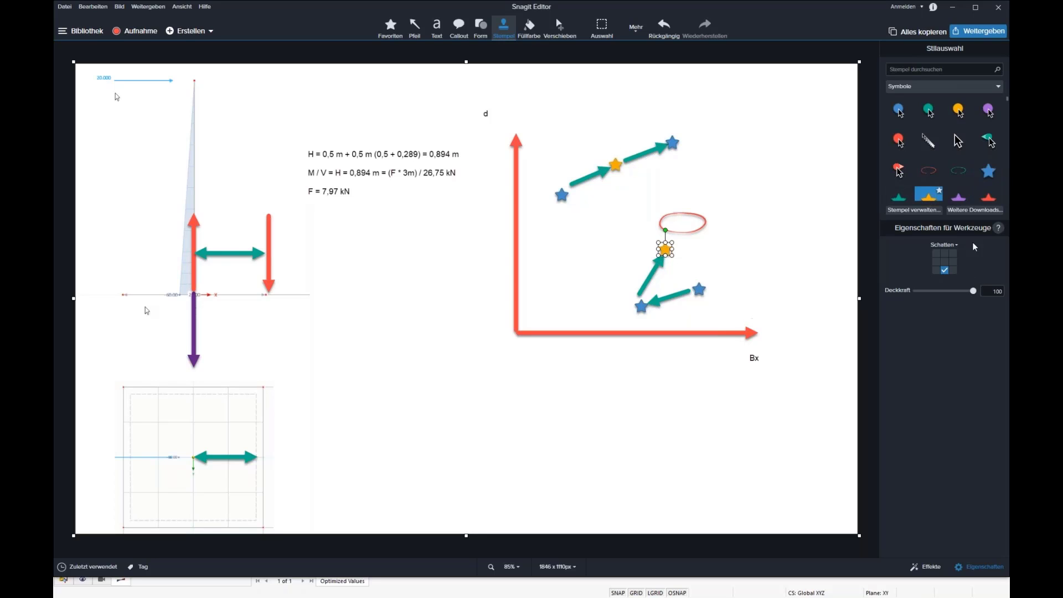
pyautogui.click(989, 196)
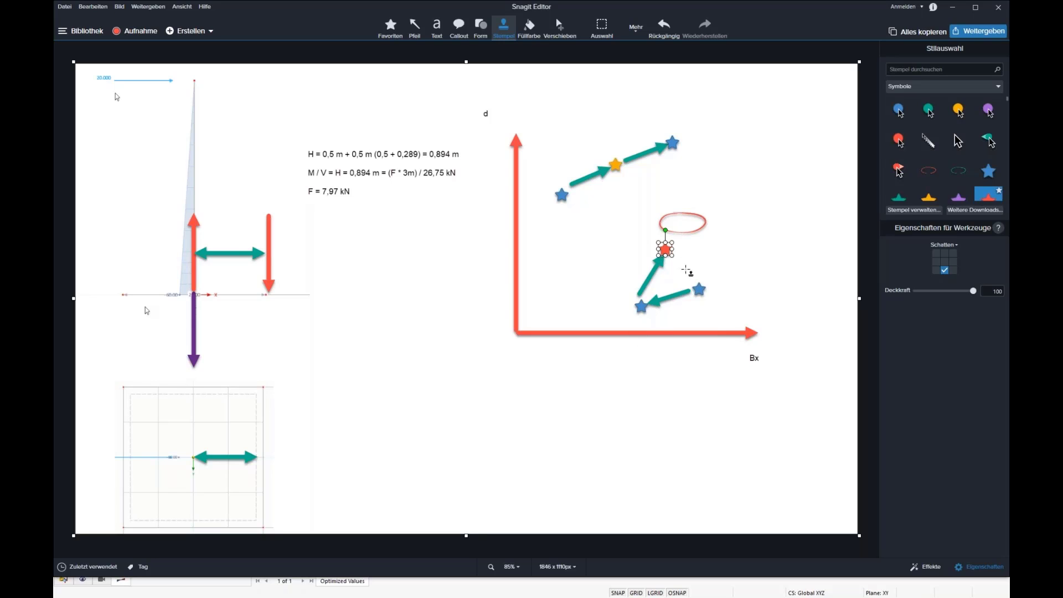
# Step: Draw a third green arrow from the red star through the ellipse and one from the uppermost blue star down towards the ellipse
pyautogui.click(414, 27)
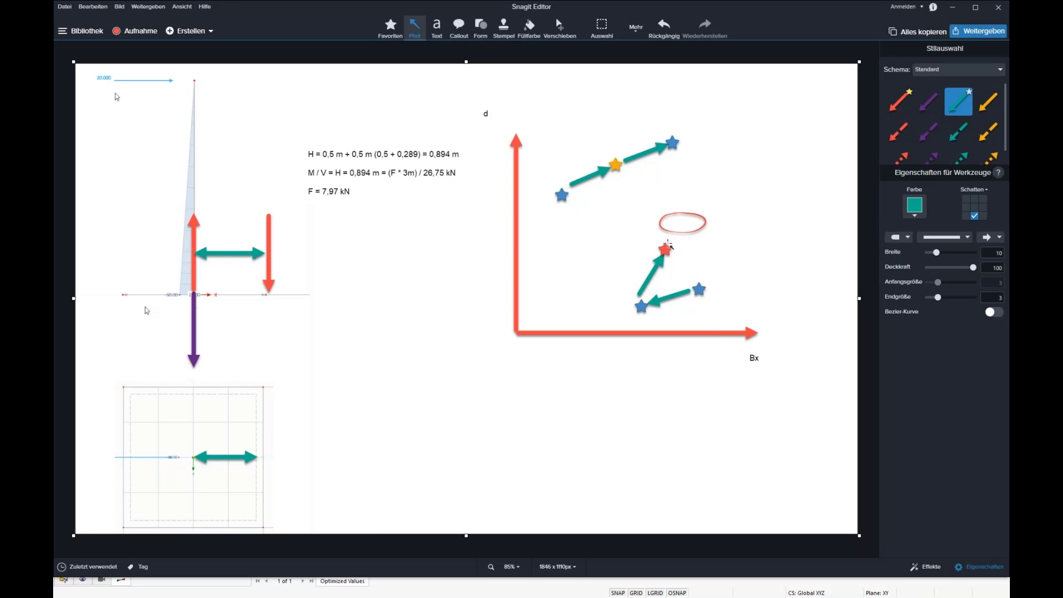
pyautogui.moveTo(665, 250); pyautogui.dragTo(688, 210)
pyautogui.moveTo(673, 154)
pyautogui.mouseDown()
pyautogui.moveTo(637, 191)
pyautogui.moveTo(671, 151)
pyautogui.moveTo(625, 160)
pyautogui.moveTo(657, 205)
pyautogui.moveTo(647, 201)
pyautogui.mouseUp()
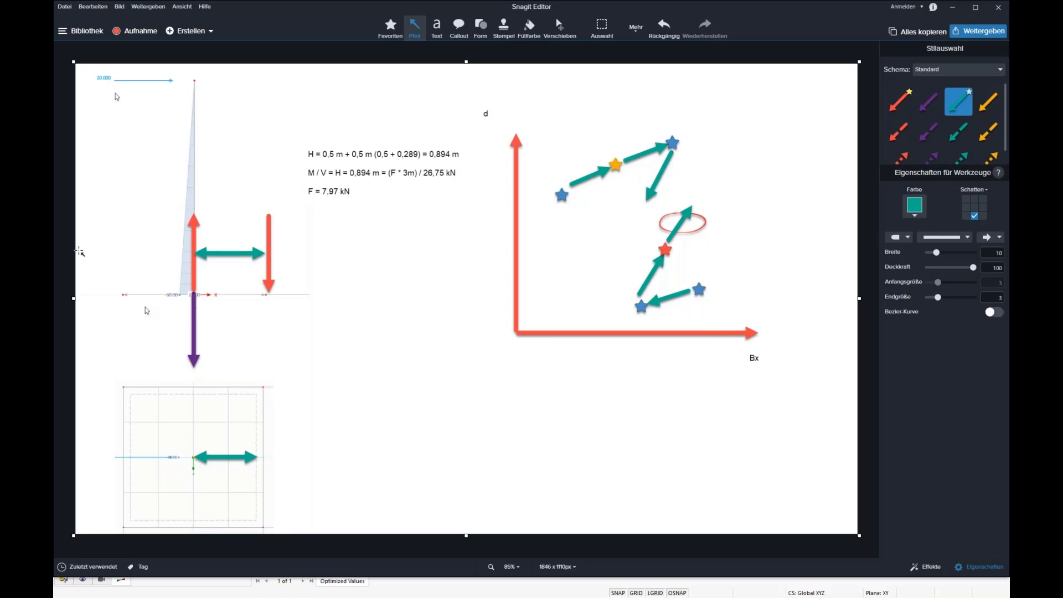
# Step: Switch to RFEM and examine the whole weight of the first-ranked model in the Optimization table
pyautogui.click(91, 591)
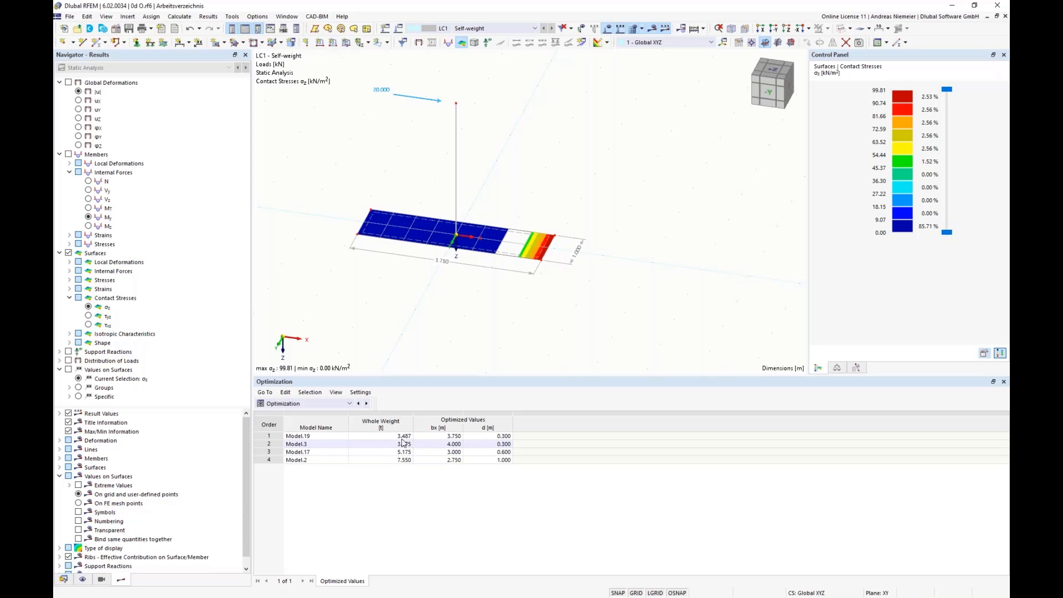
pyautogui.click(382, 436)
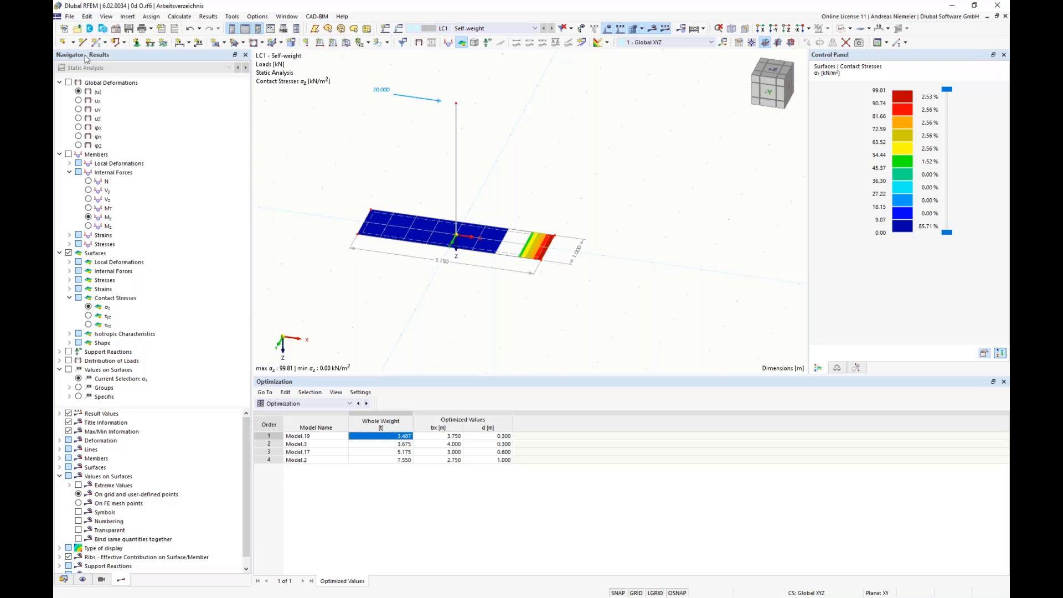
# Step: Switch to the Optima folder in File Explorer and open the script Fundament v4.js in Notepad++
pyautogui.hotkey('alt', 'Tab')
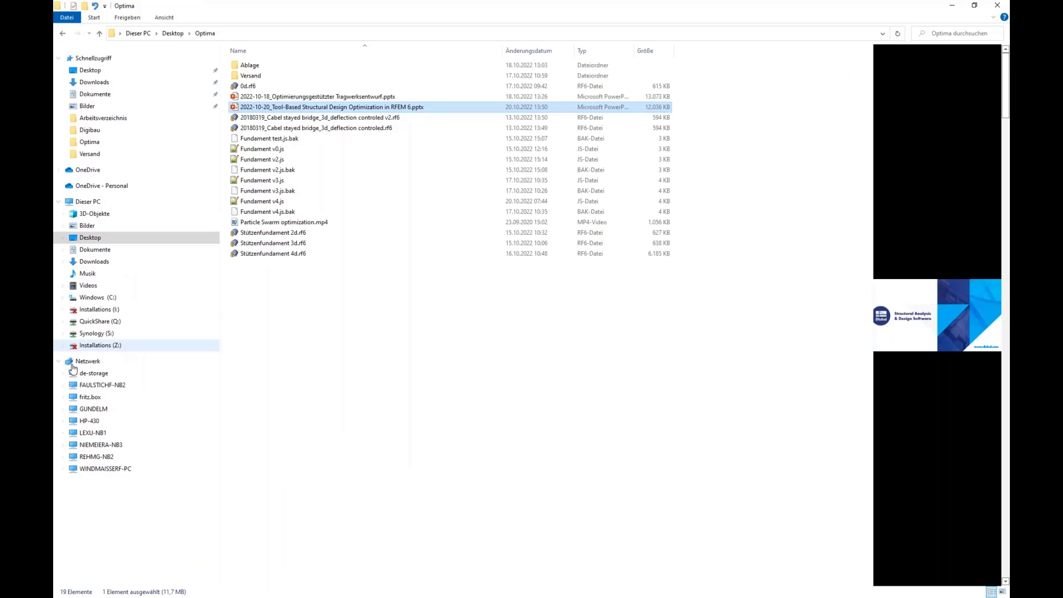
pyautogui.doubleClick(267, 203)
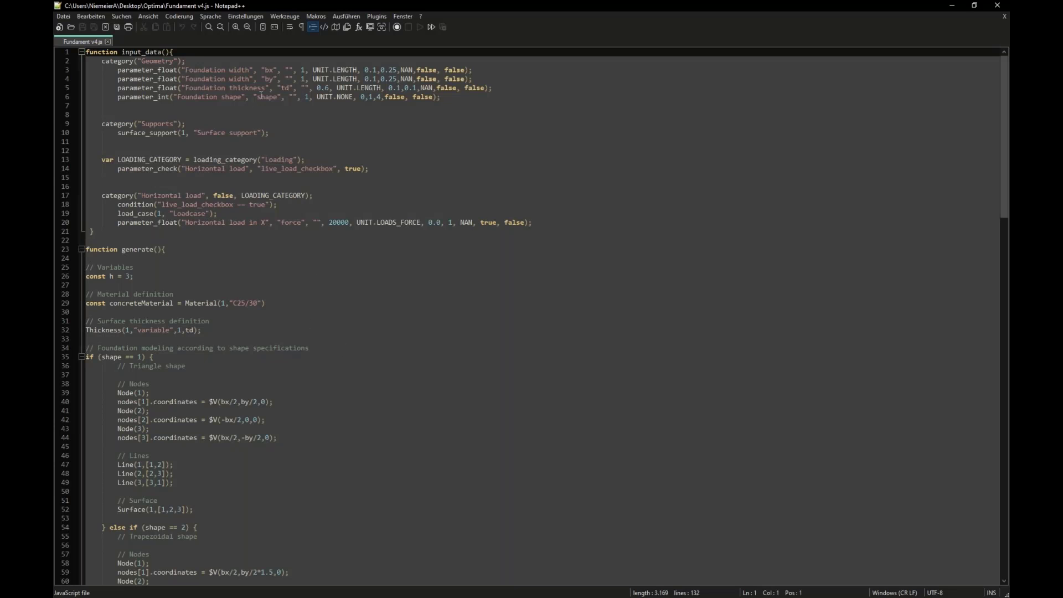
# Step: Review the rest of the foundation script, return to RFEM and start saving the model as a block named Webinar Opti
pyautogui.scroll(-20, 217, 102)
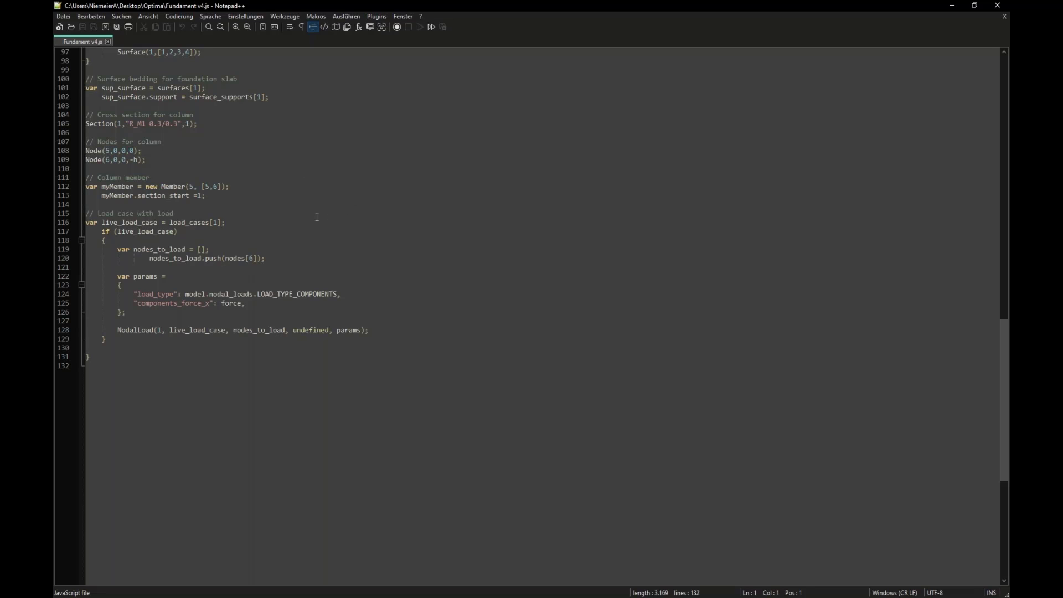
pyautogui.click(1004, 5)
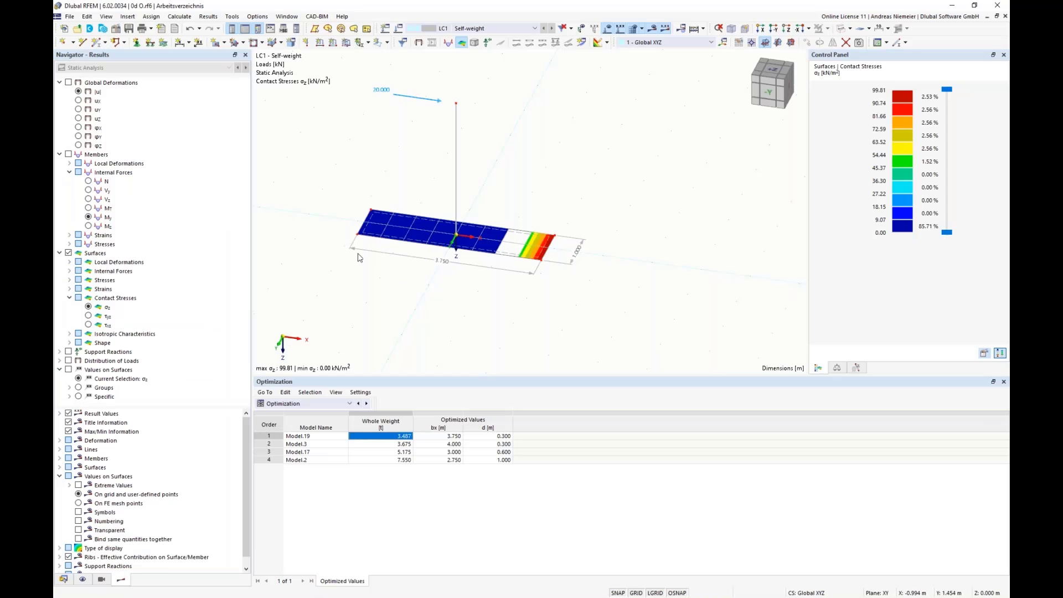
pyautogui.click(69, 16)
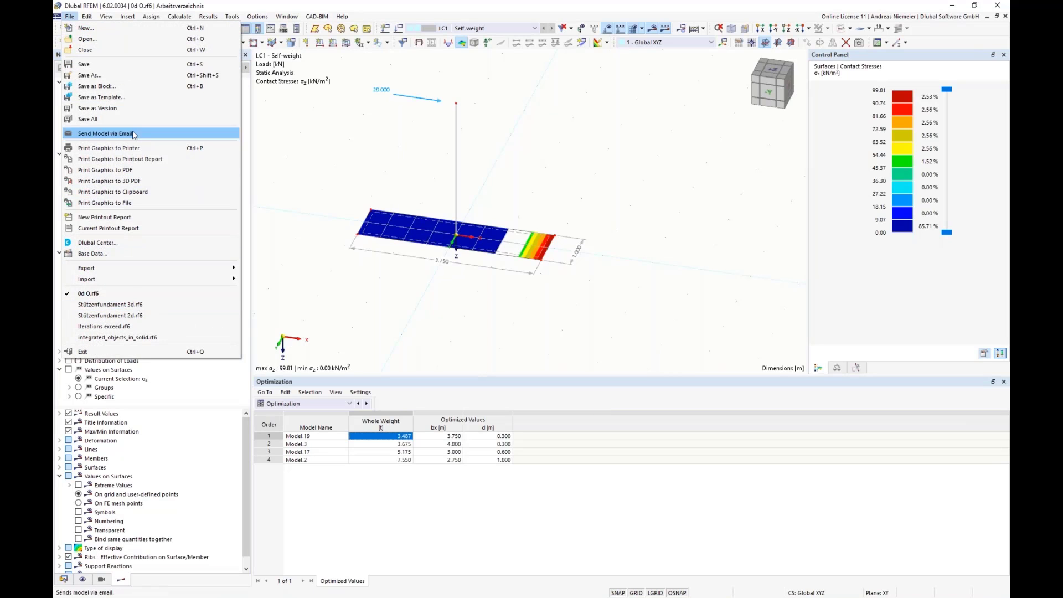
pyautogui.click(138, 89)
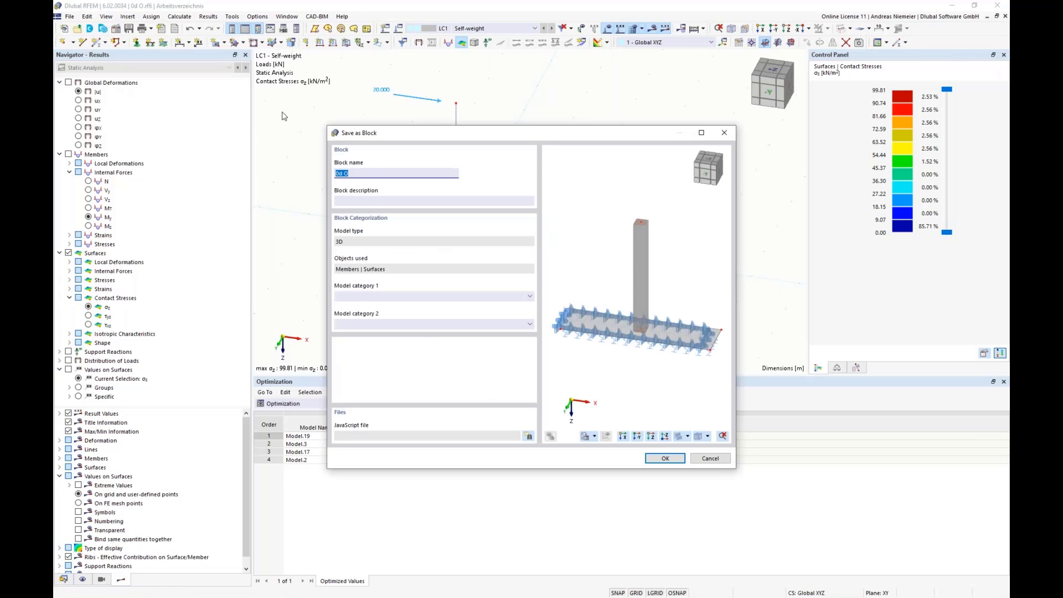
pyautogui.write('Webinar Opti')
pyautogui.click(354, 201)
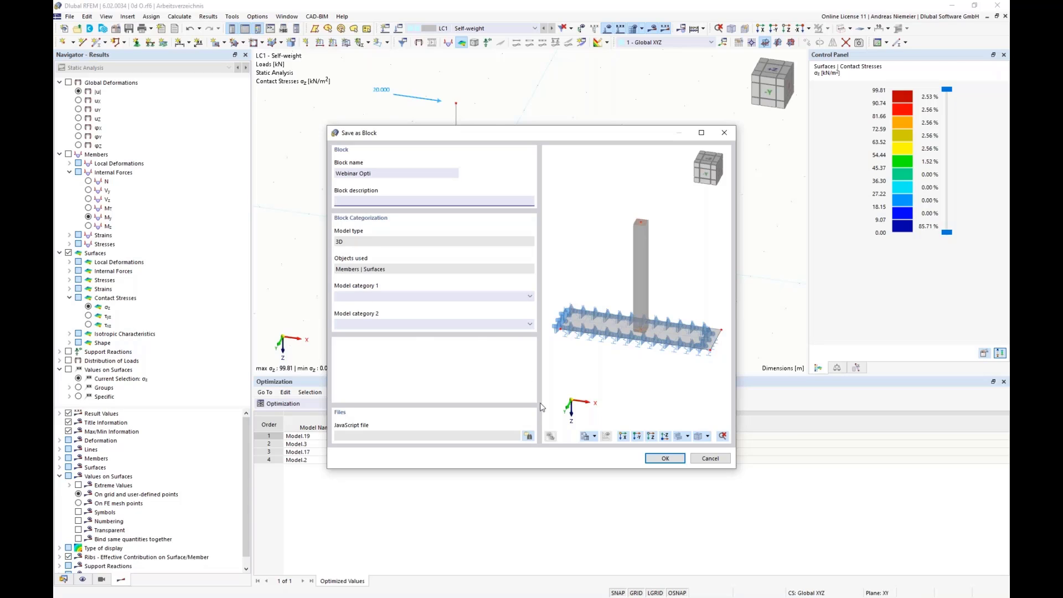
pyautogui.moveTo(481, 135); pyautogui.dragTo(184, 226)
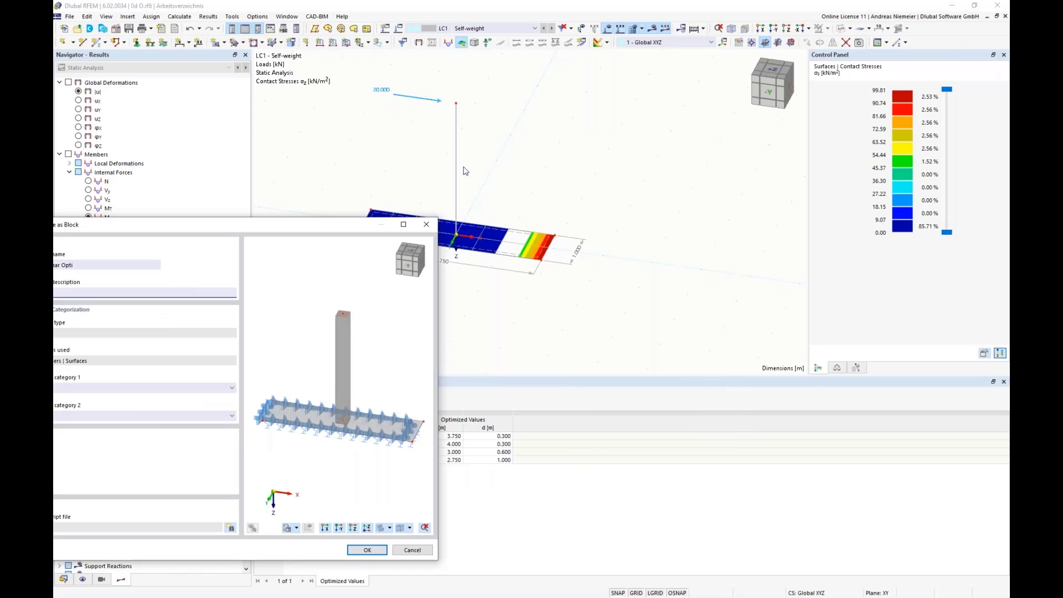
pyautogui.moveTo(285, 235); pyautogui.dragTo(537, 150)
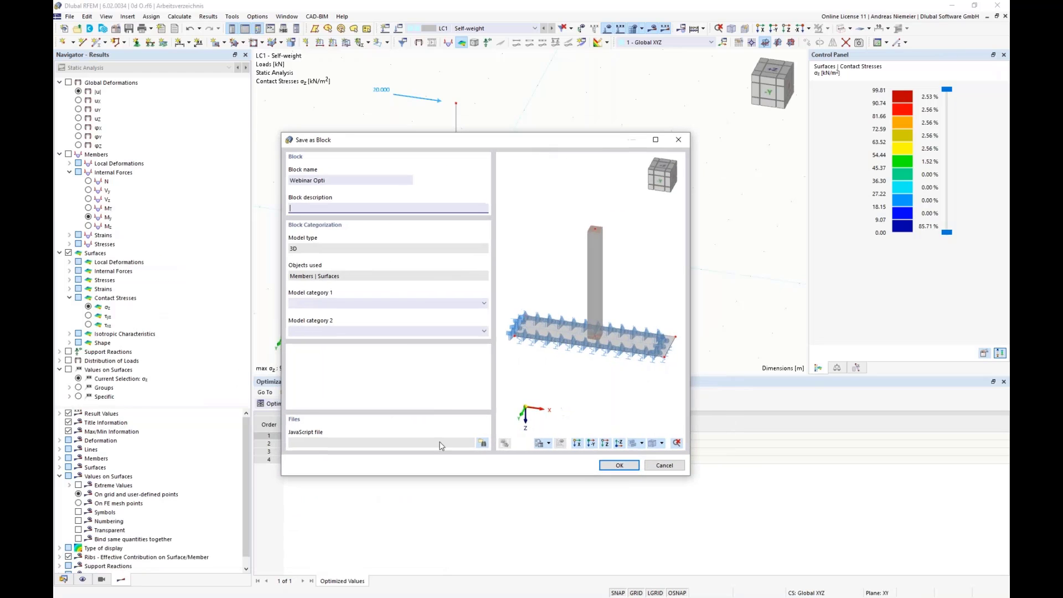
# Step: Assign the block to Others as Model category 1
pyautogui.click(331, 304)
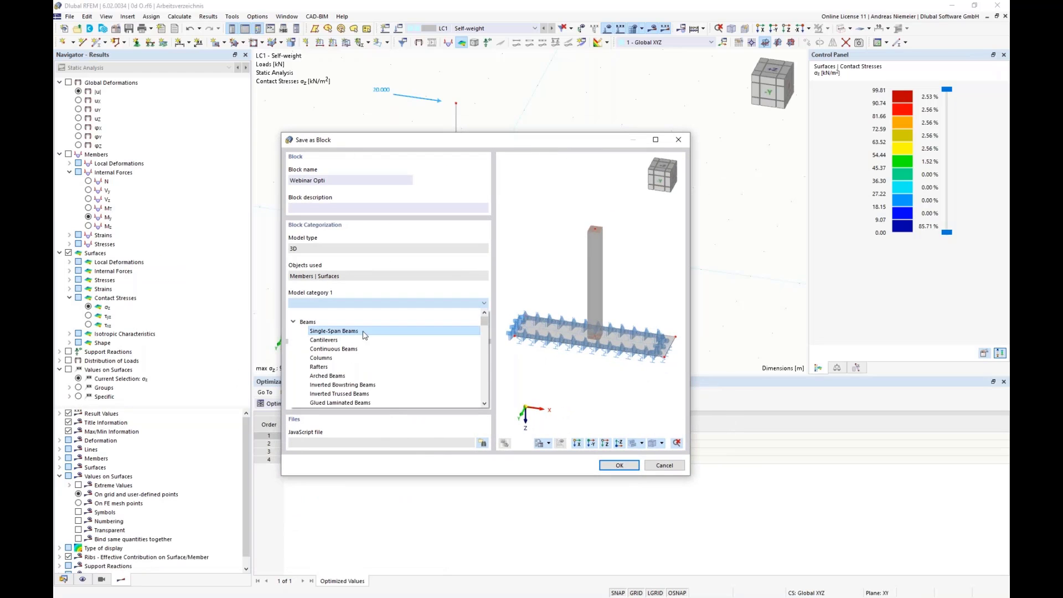
pyautogui.click(292, 323)
pyautogui.click(293, 331)
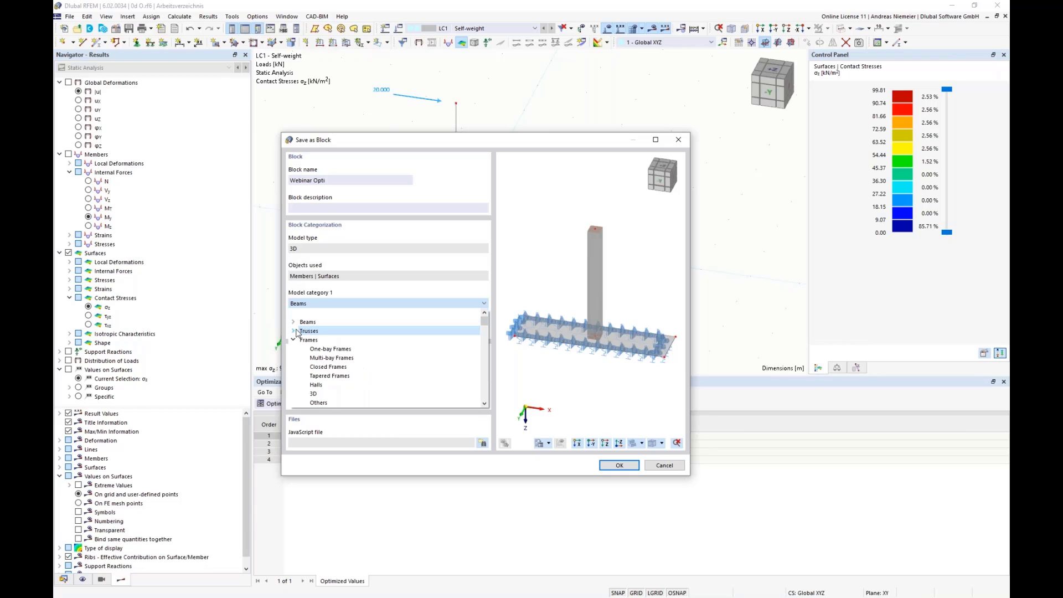
pyautogui.click(293, 340)
pyautogui.click(294, 349)
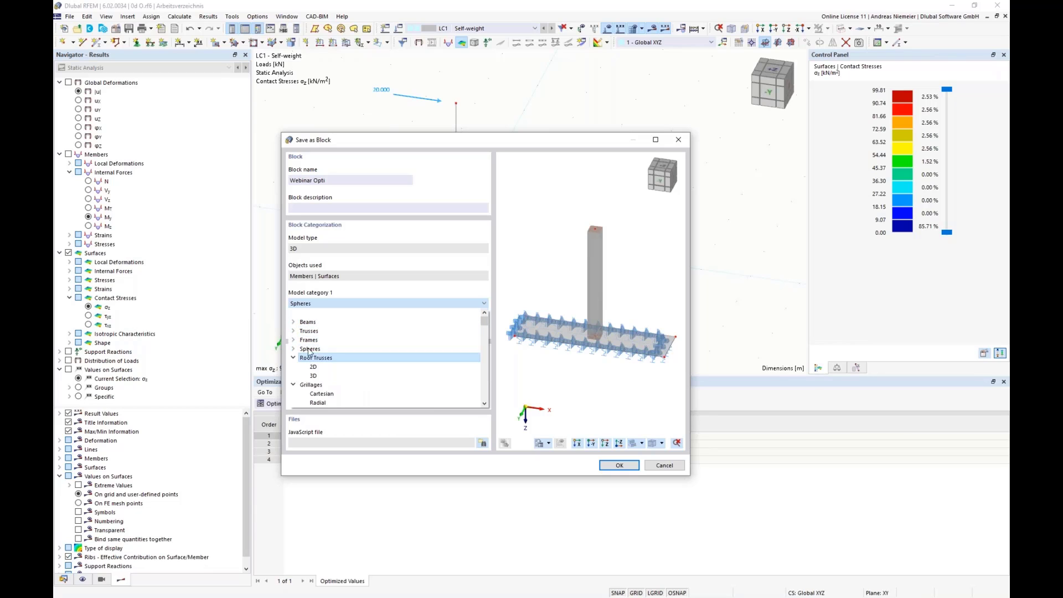
pyautogui.moveTo(484, 320); pyautogui.dragTo(480, 389)
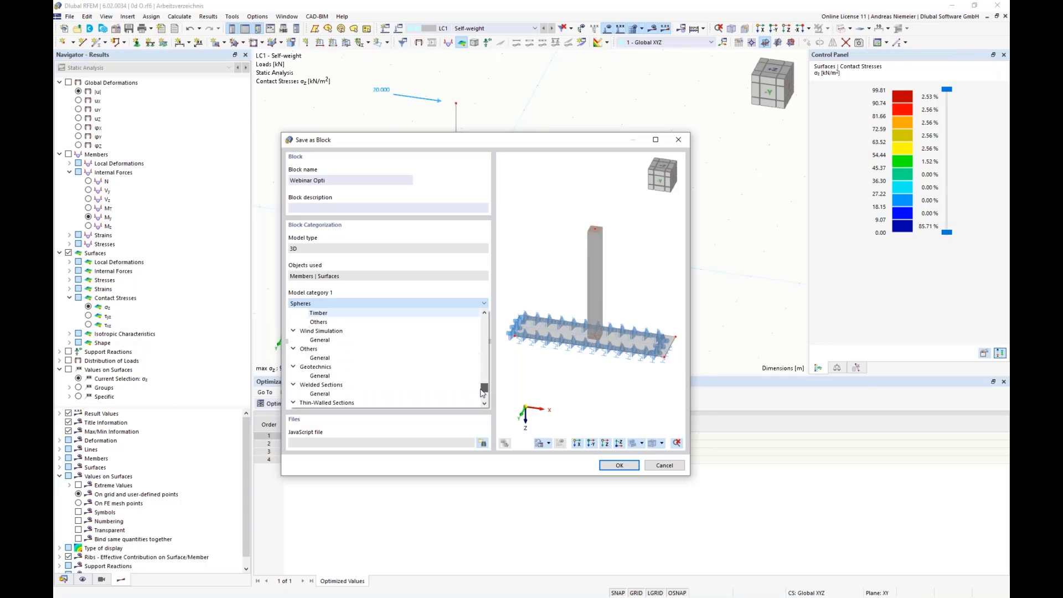
pyautogui.click(309, 350)
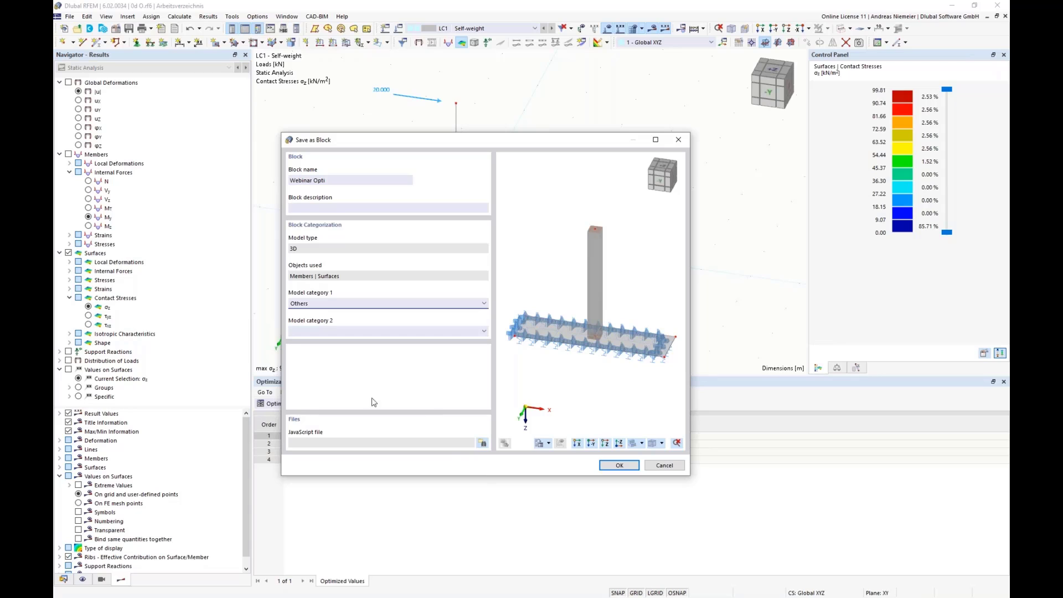
# Step: Attach Fundament v4.js from the Optima folder as the block's JavaScript file and save the block
pyautogui.click(483, 443)
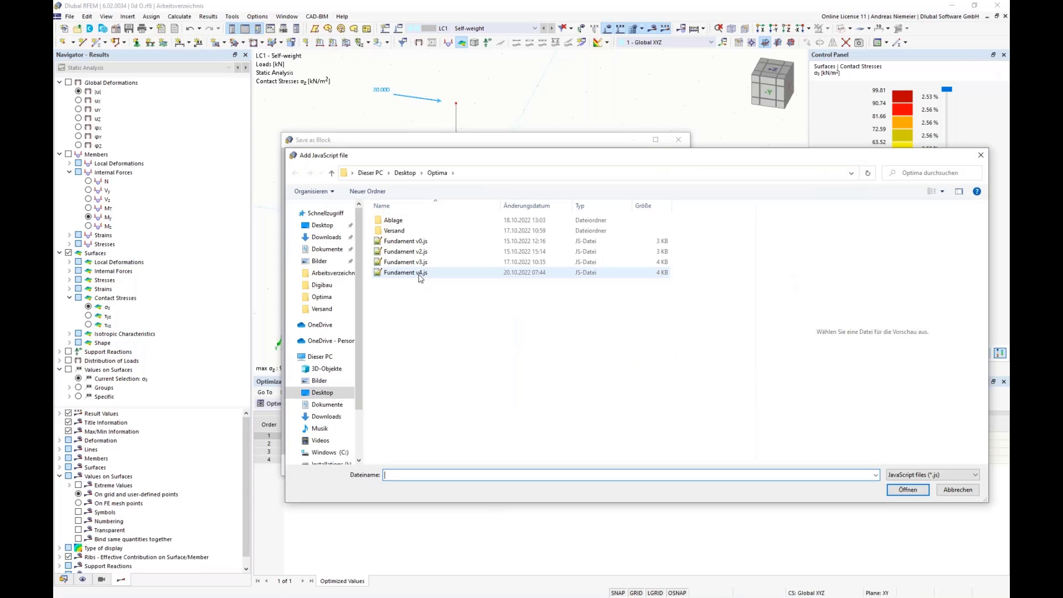
pyautogui.click(421, 274)
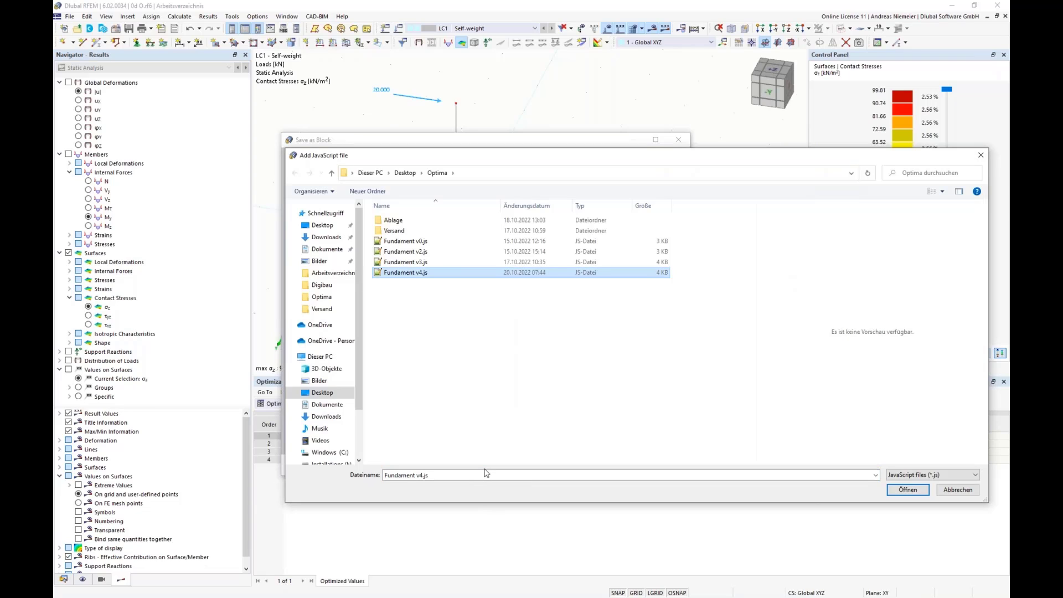
pyautogui.press('Return')
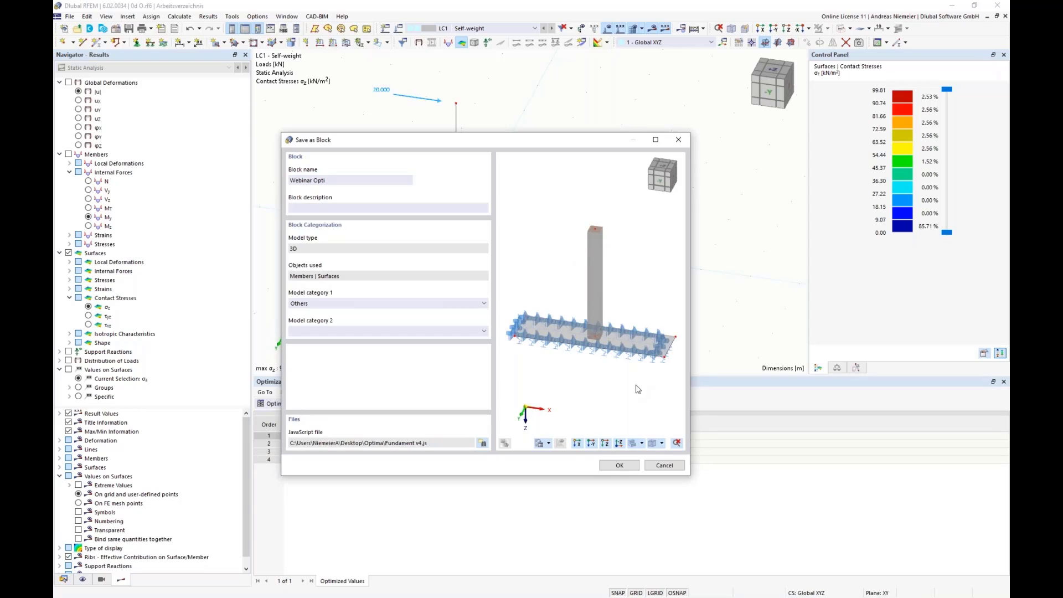
pyautogui.click(624, 467)
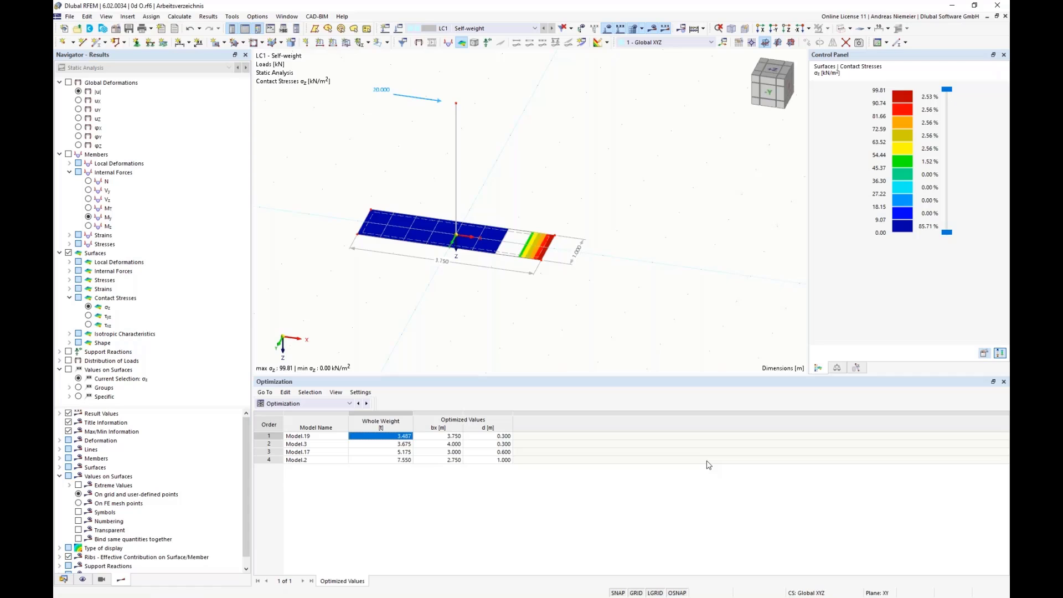
# Step: Select the entire column foundation model with its load and delete it
pyautogui.scroll(-3, 423, 287)
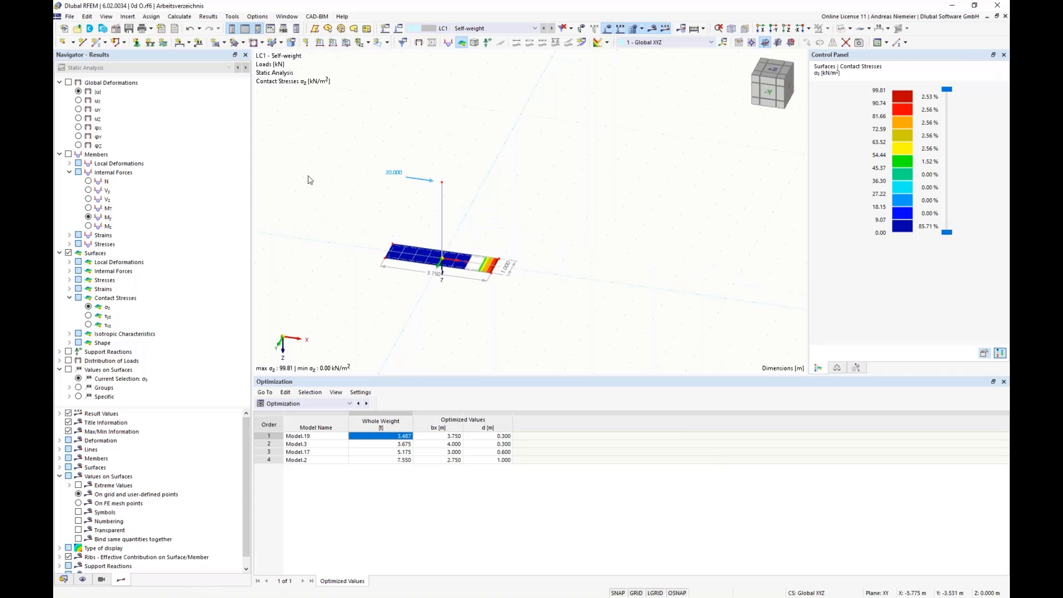
pyautogui.moveTo(326, 147); pyautogui.dragTo(692, 347)
pyautogui.press('Delete')
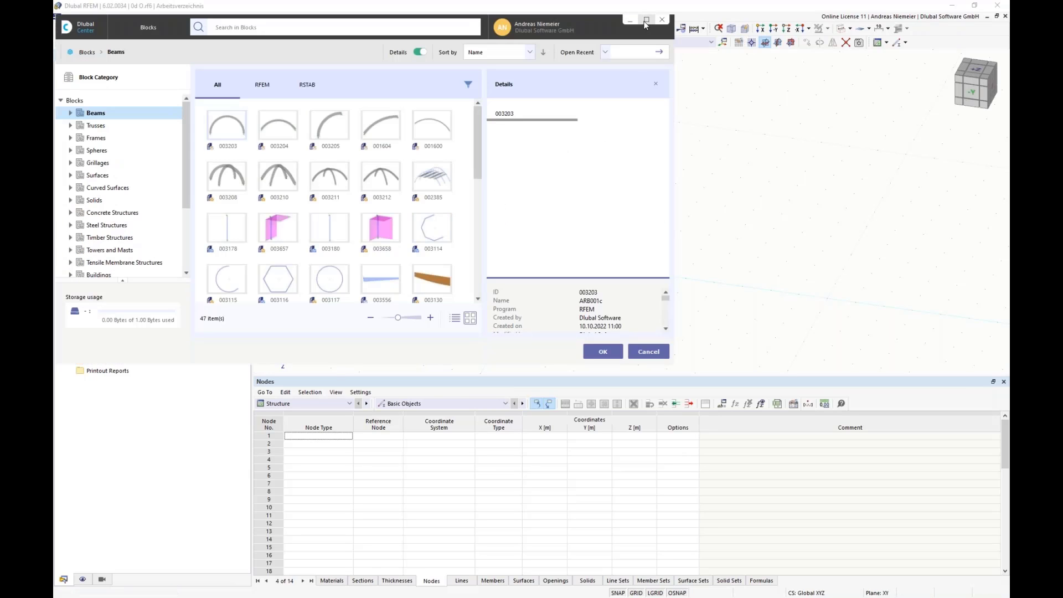
# Step: Choose the Webinar Opti block from the Others category of the block library for insertion into the emptied model
pyautogui.click(647, 20)
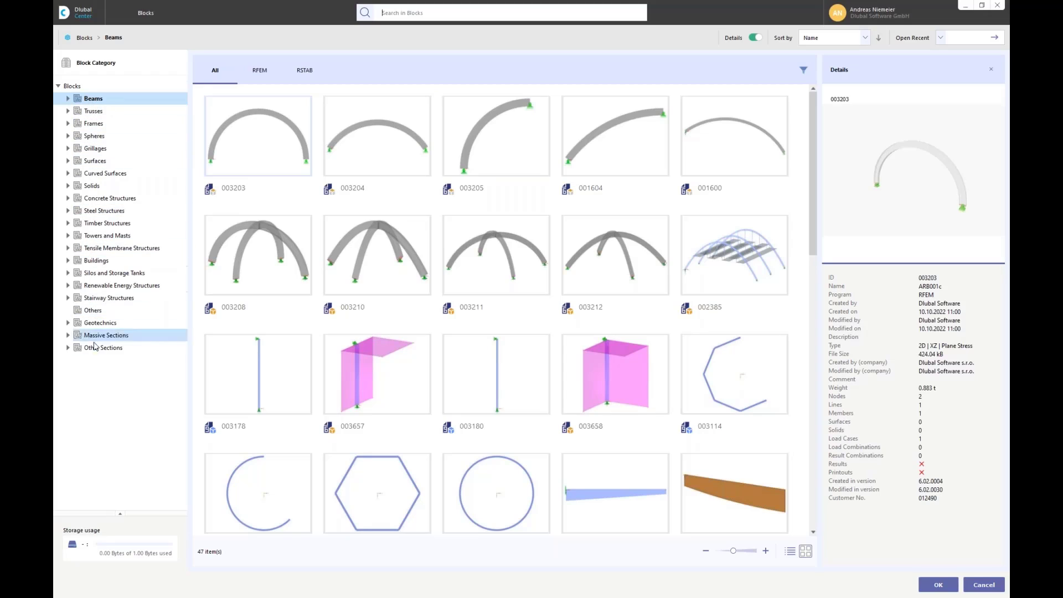
pyautogui.click(93, 310)
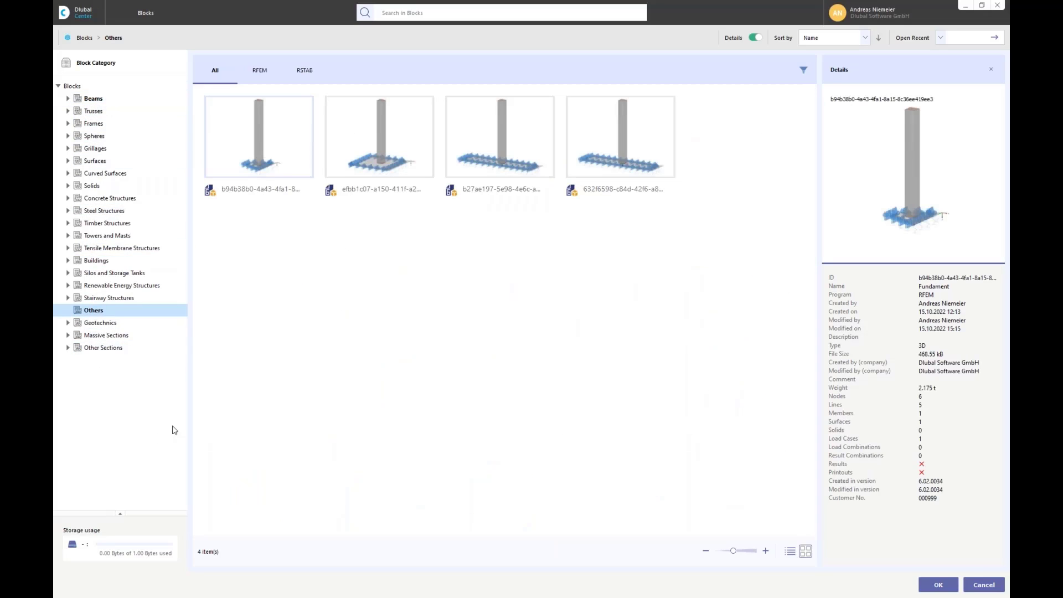
pyautogui.click(613, 148)
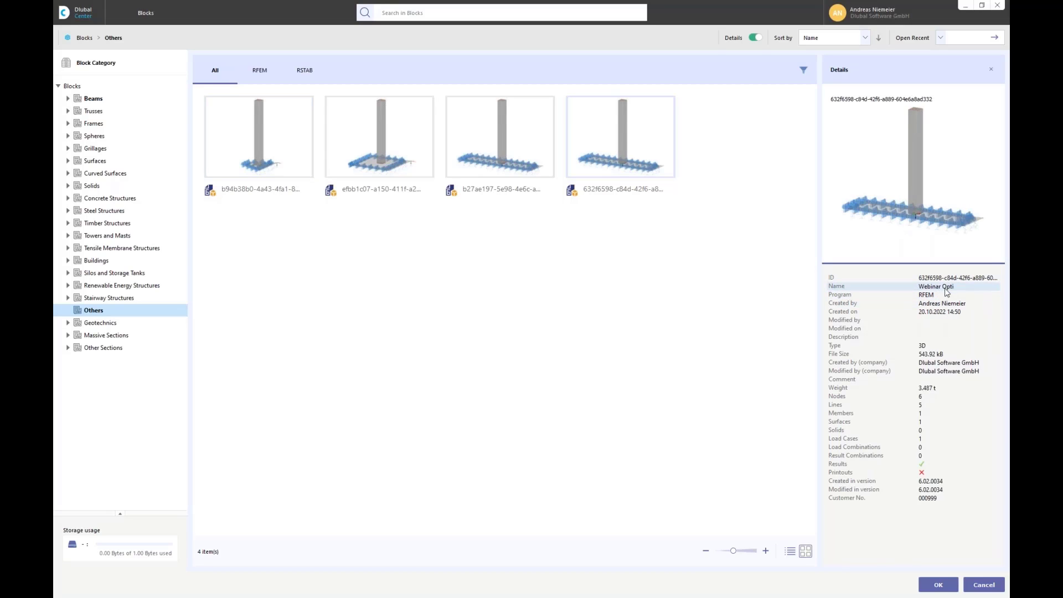
pyautogui.doubleClick(637, 143)
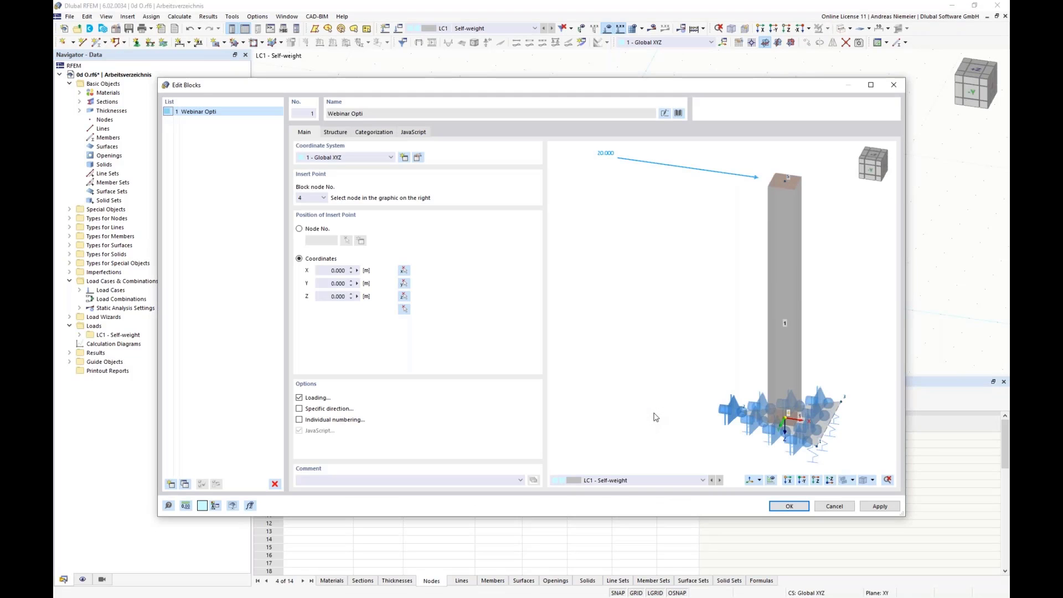
# Step: Set the block's foundation width bx to 2.250 m in its structure parameters
pyautogui.moveTo(750, 282); pyautogui.dragTo(662, 261, button='middle')
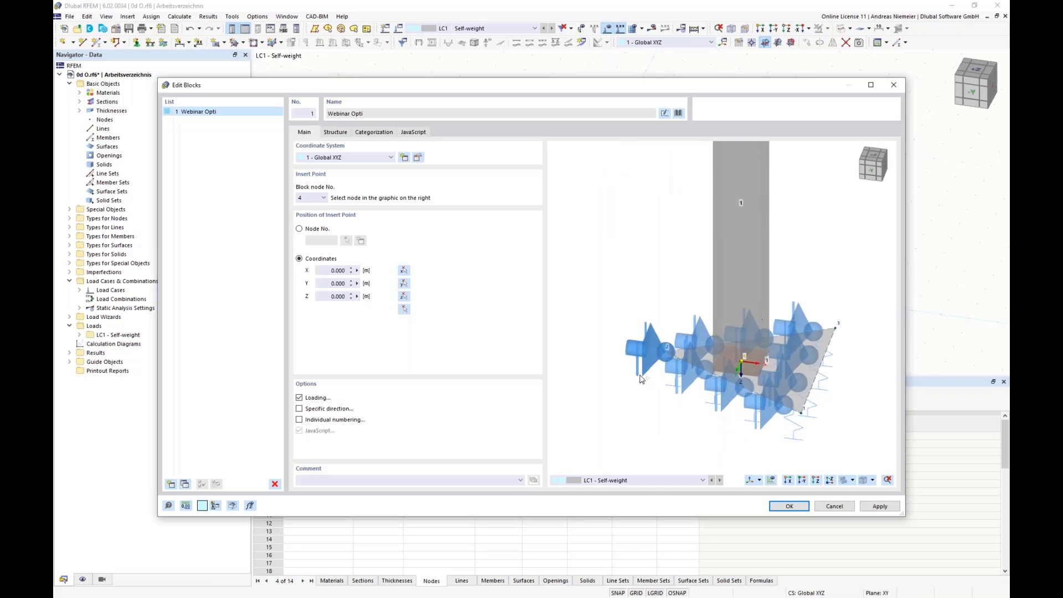
pyautogui.scroll(-2, 648, 381)
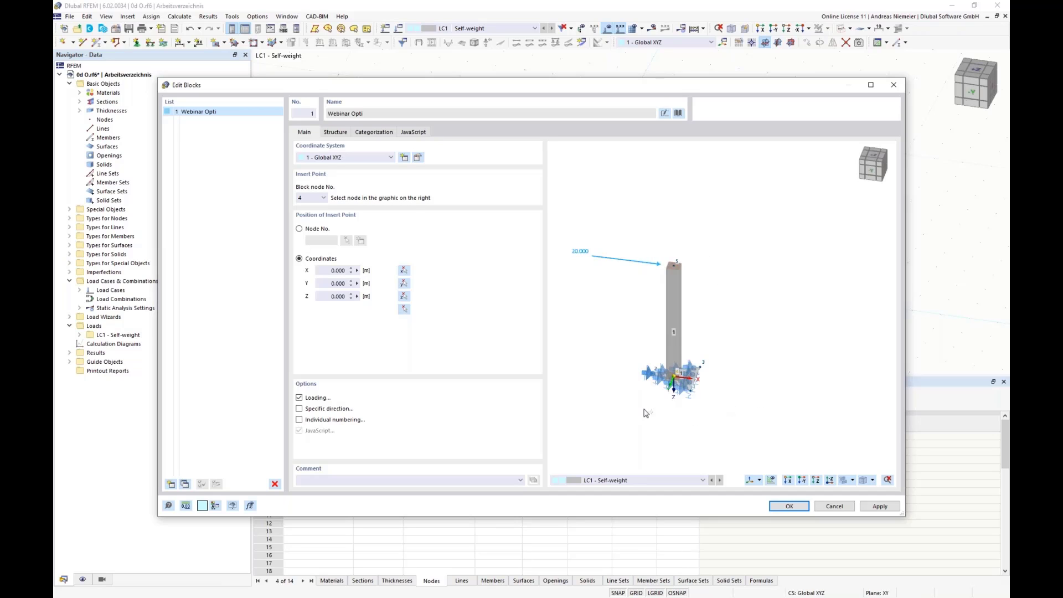
pyautogui.click(335, 132)
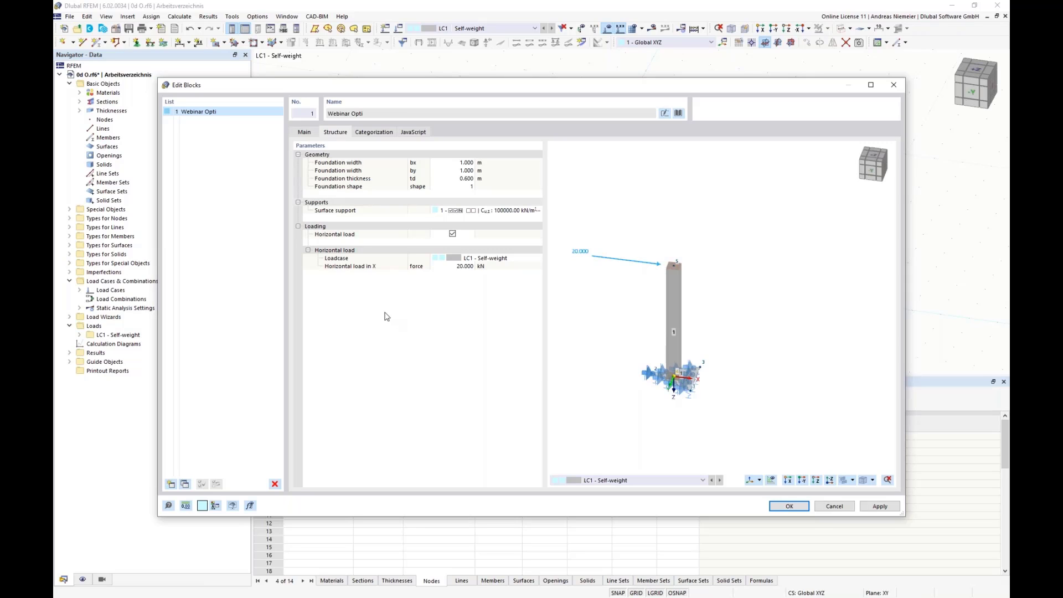
pyautogui.scroll(1, 653, 311)
pyautogui.scroll(3, 644, 344)
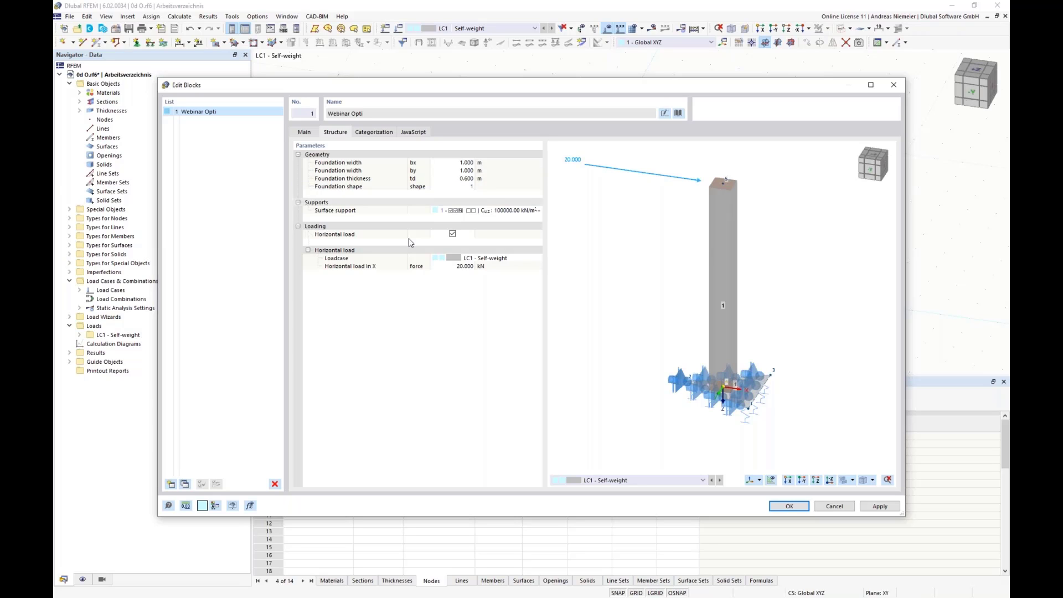
pyautogui.click(467, 163)
pyautogui.click(468, 160)
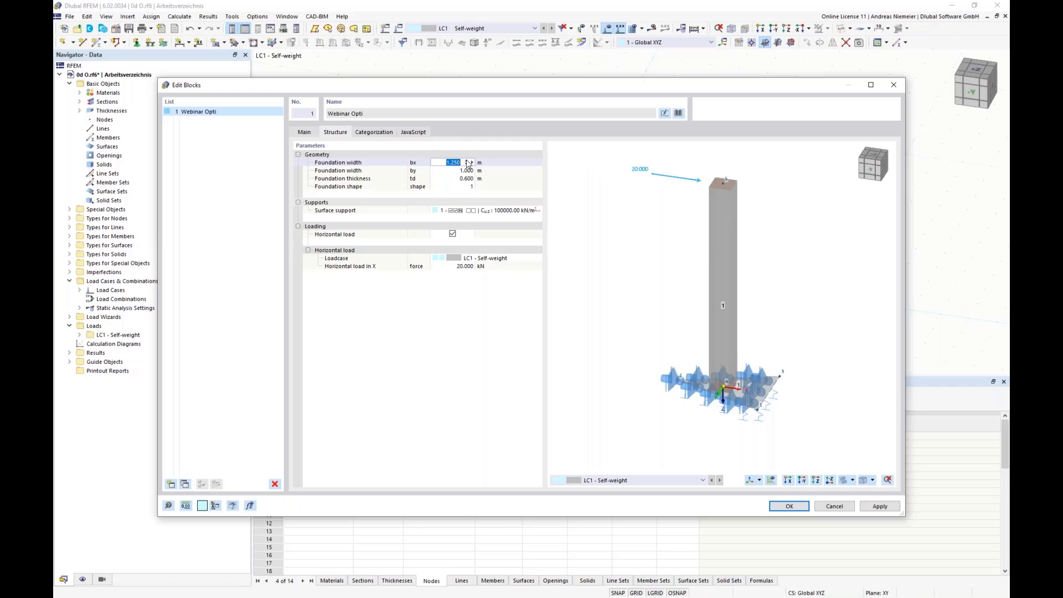
pyautogui.click(467, 160)
pyautogui.click(467, 161)
pyautogui.click(468, 160)
pyautogui.click(468, 161)
# Step: Set the block's foundation width by to 1.750 m
pyautogui.click(462, 173)
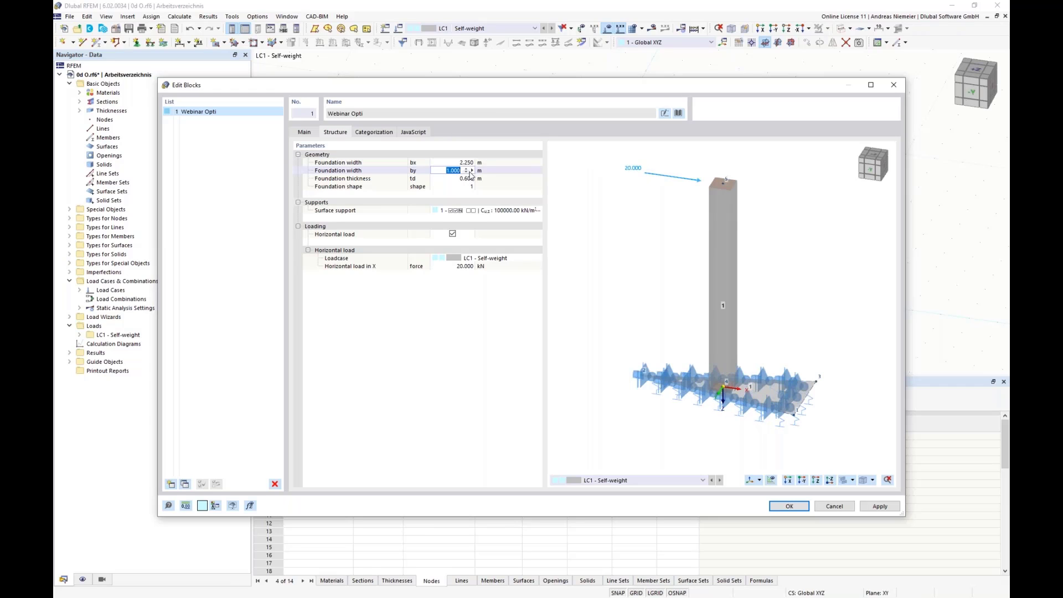
pyautogui.click(469, 169)
pyautogui.click(468, 169)
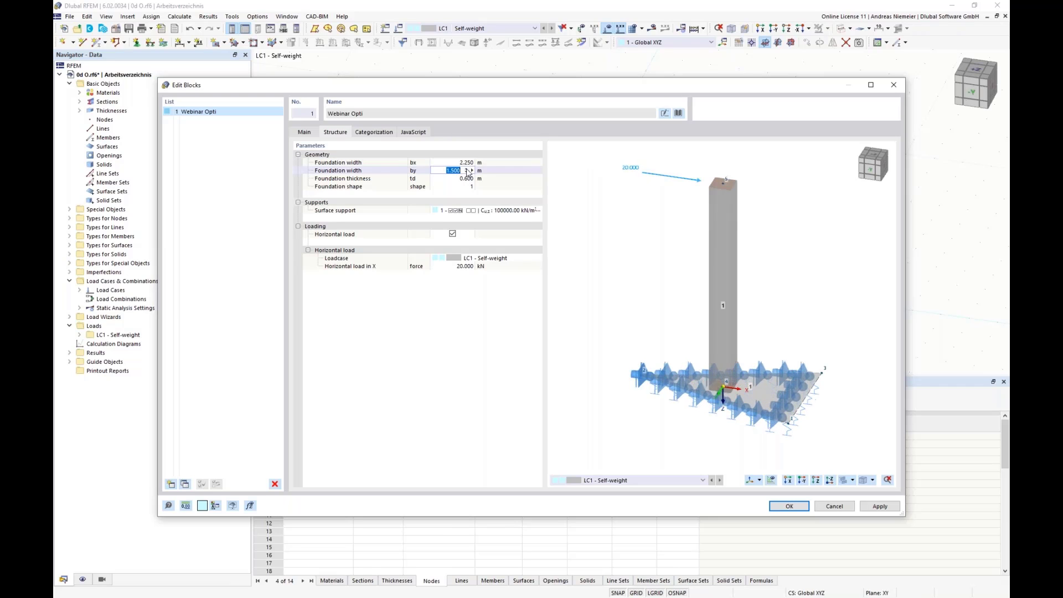
pyautogui.click(468, 169)
# Step: Switch the foundation shape from triangular through trapezoidal to the rectangular variant
pyautogui.click(468, 181)
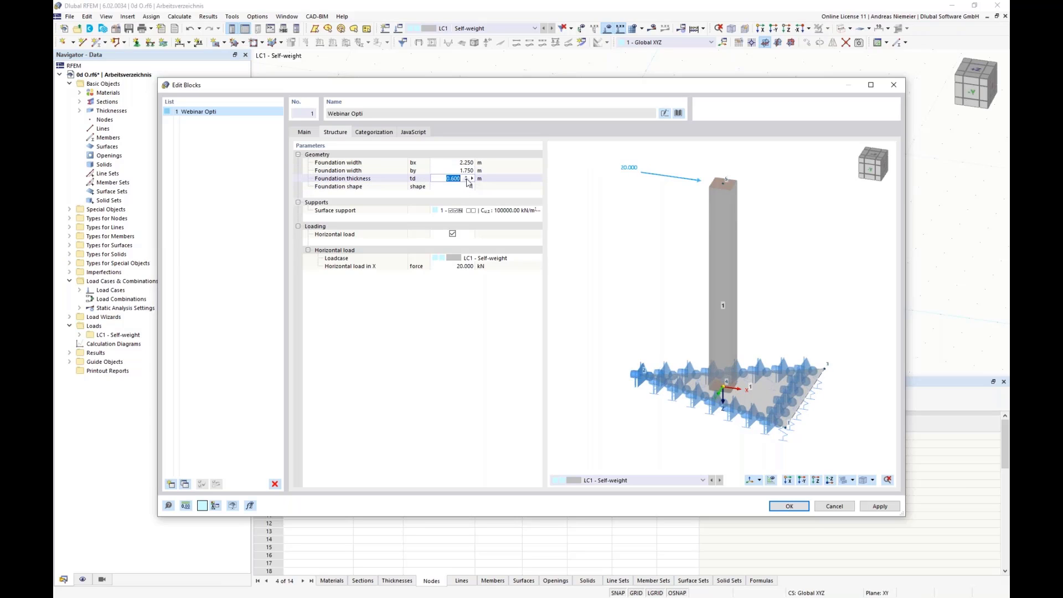
pyautogui.click(468, 187)
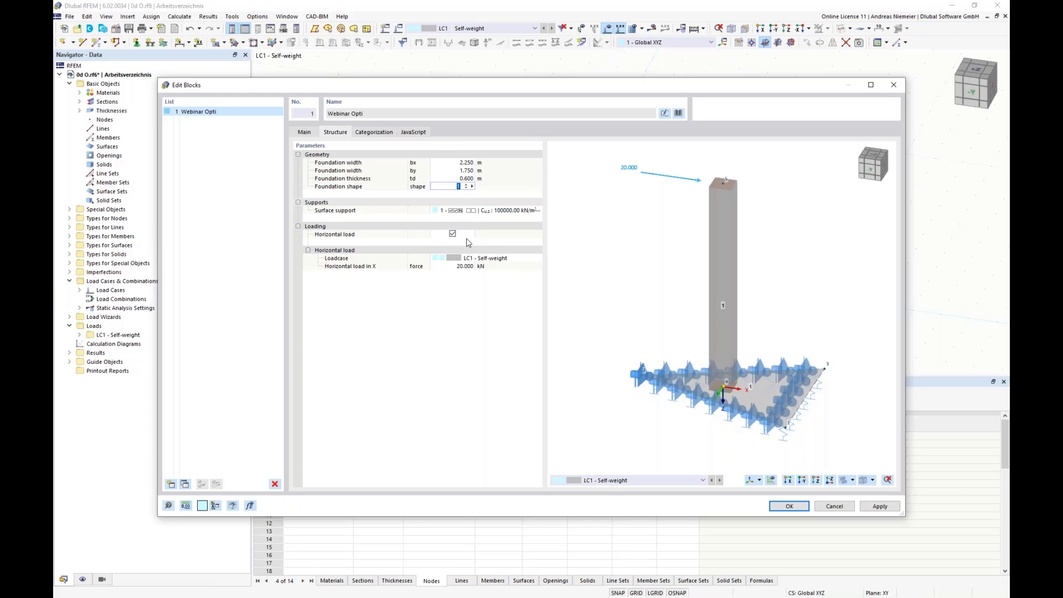
pyautogui.click(469, 186)
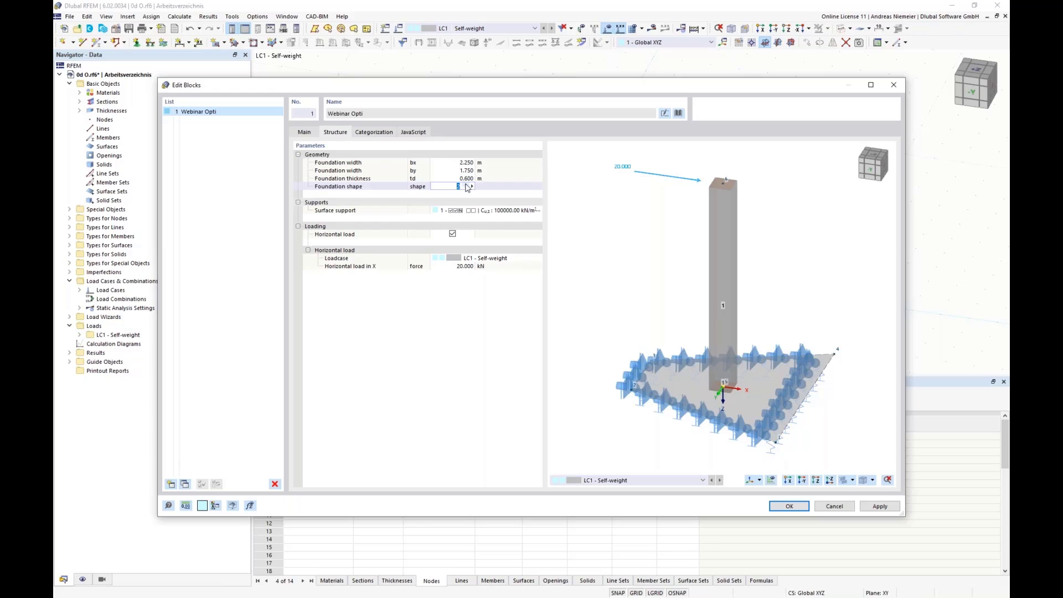
pyautogui.click(467, 188)
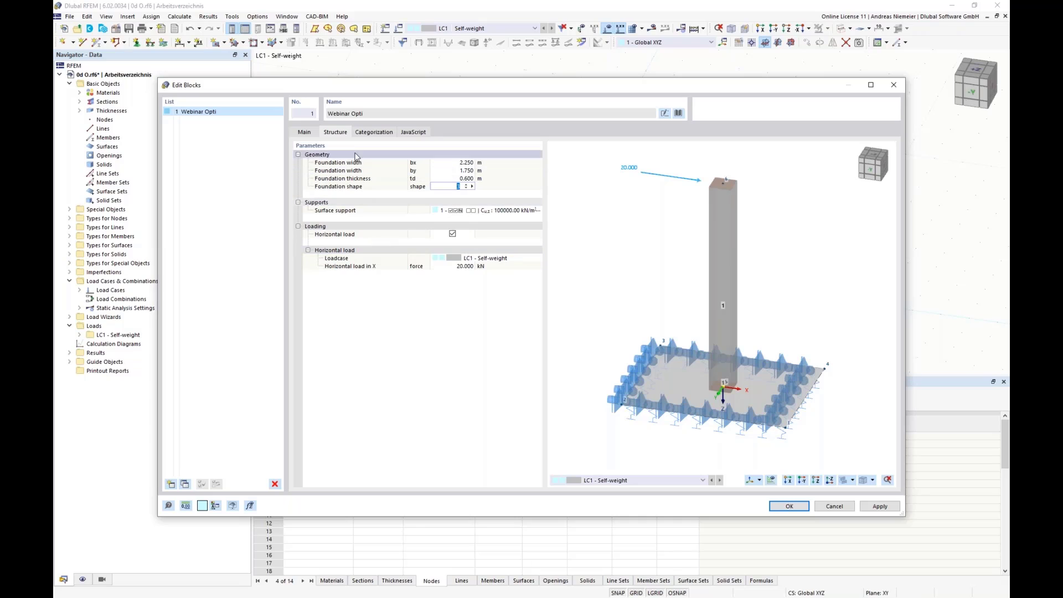
# Step: Examine the block's categorization and its stored JavaScript code
pyautogui.click(373, 134)
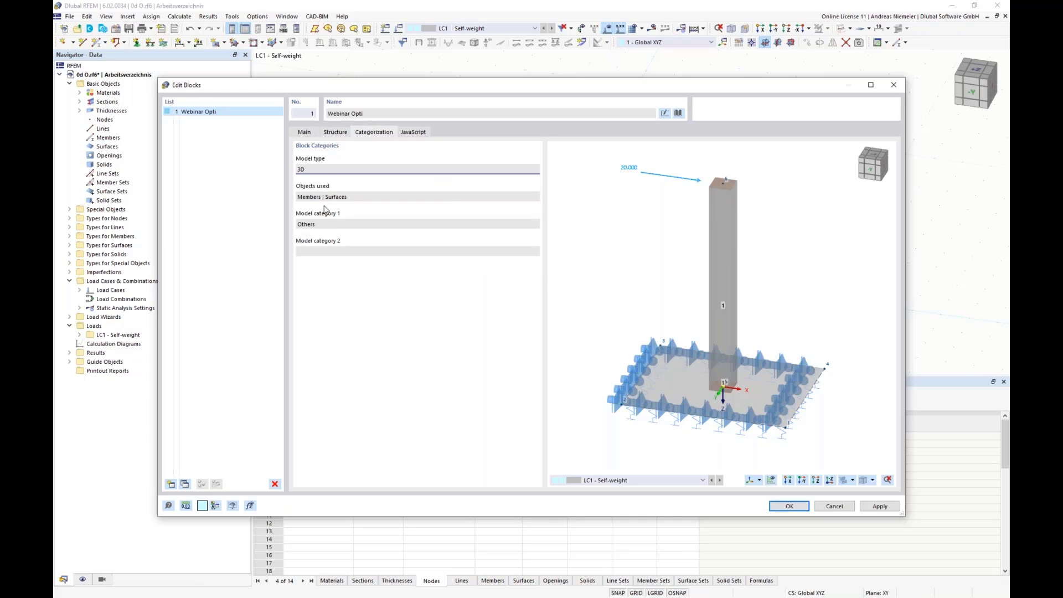
pyautogui.click(412, 133)
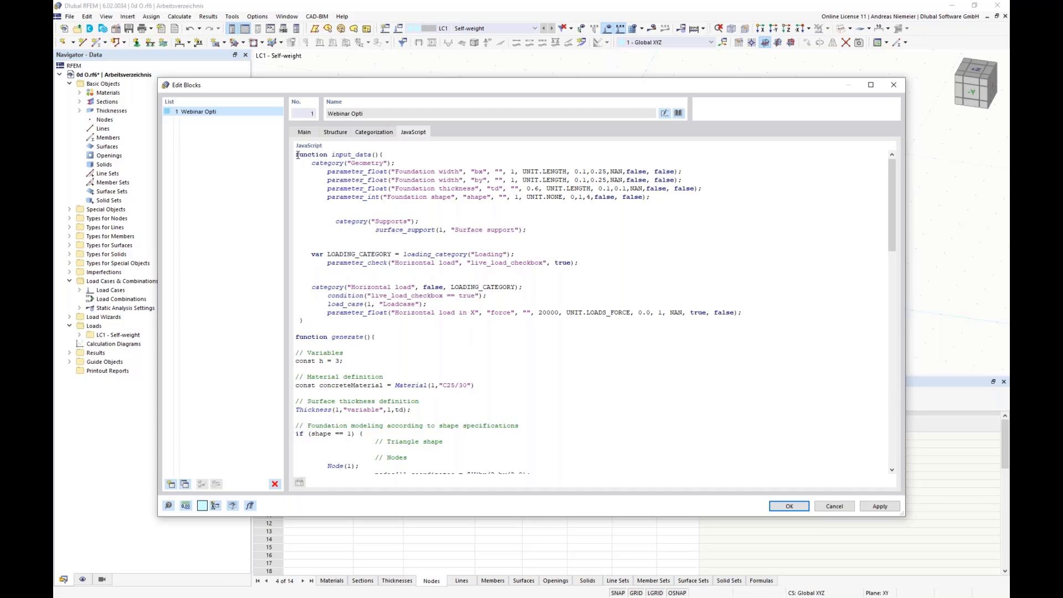
# Step: Examine the input_data function's geometry parameters in the block's JavaScript and compare them with the block's structure parameters
pyautogui.moveTo(296, 154); pyautogui.dragTo(419, 332)
pyautogui.click(441, 331)
pyautogui.moveTo(419, 171); pyautogui.dragTo(477, 171)
pyautogui.moveTo(411, 180); pyautogui.dragTo(433, 198)
pyautogui.click(408, 245)
pyautogui.click(335, 131)
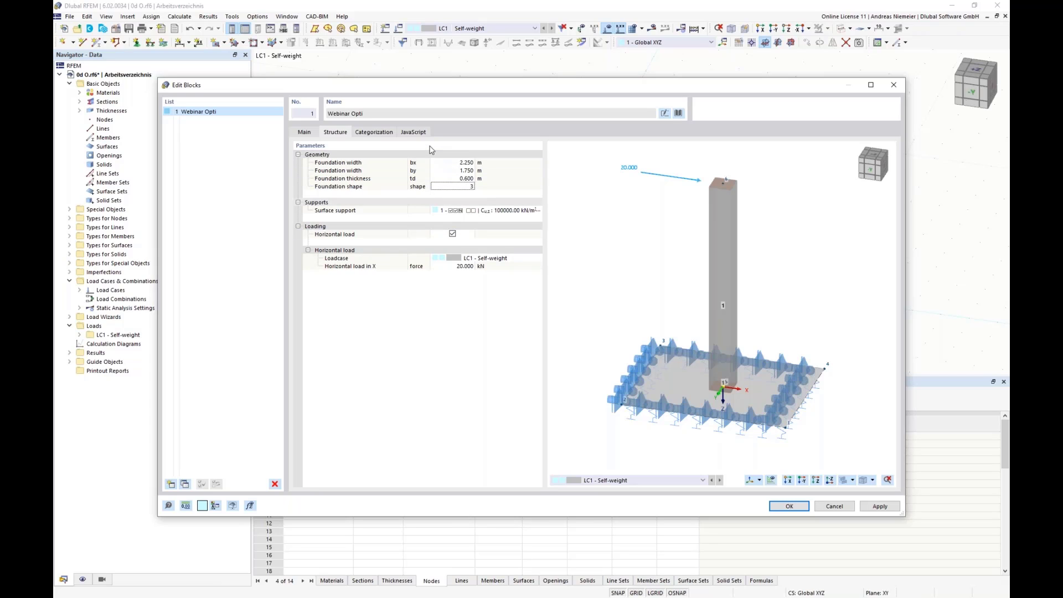
# Step: Examine the start of the generate function, including the height variable and the concrete material definition
pyautogui.click(414, 132)
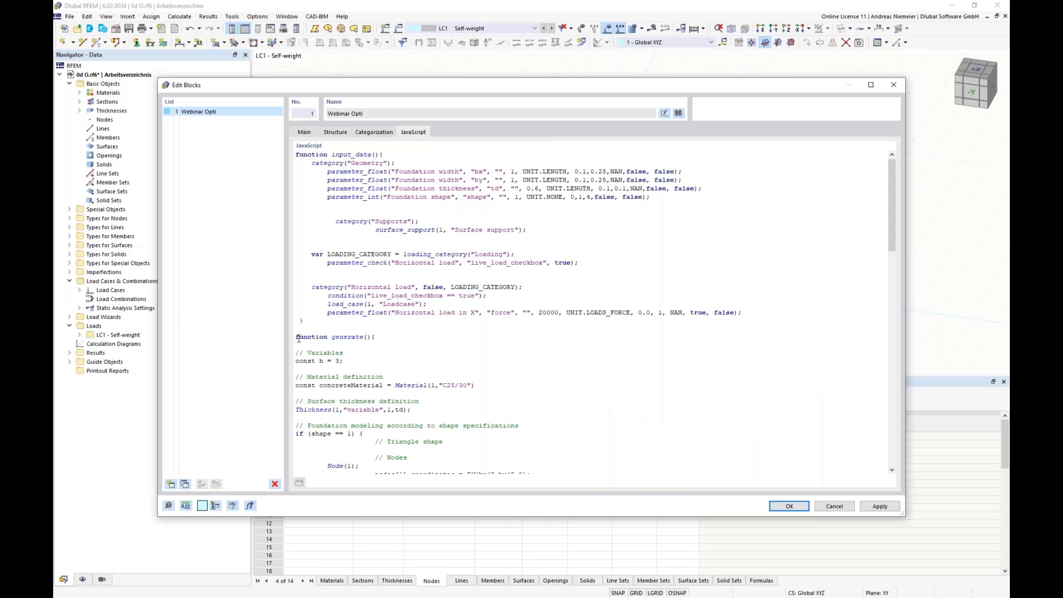
pyautogui.moveTo(297, 338); pyautogui.dragTo(401, 346)
pyautogui.click(423, 354)
pyautogui.scroll(-2, 432, 363)
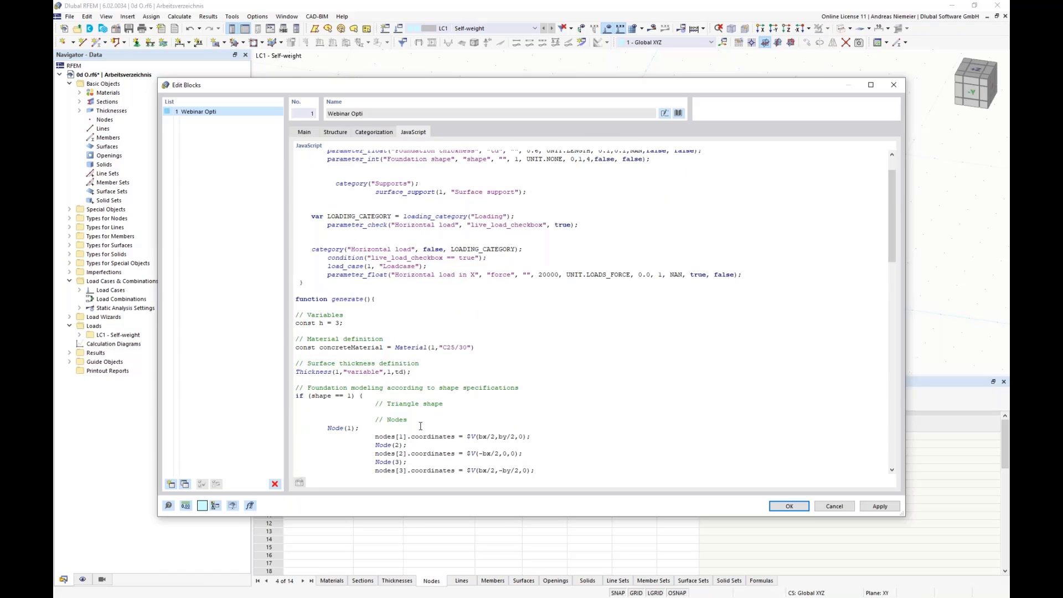
pyautogui.moveTo(346, 325); pyautogui.dragTo(284, 338)
pyautogui.moveTo(488, 348); pyautogui.dragTo(284, 349)
pyautogui.click(504, 358)
pyautogui.scroll(-3, 522, 370)
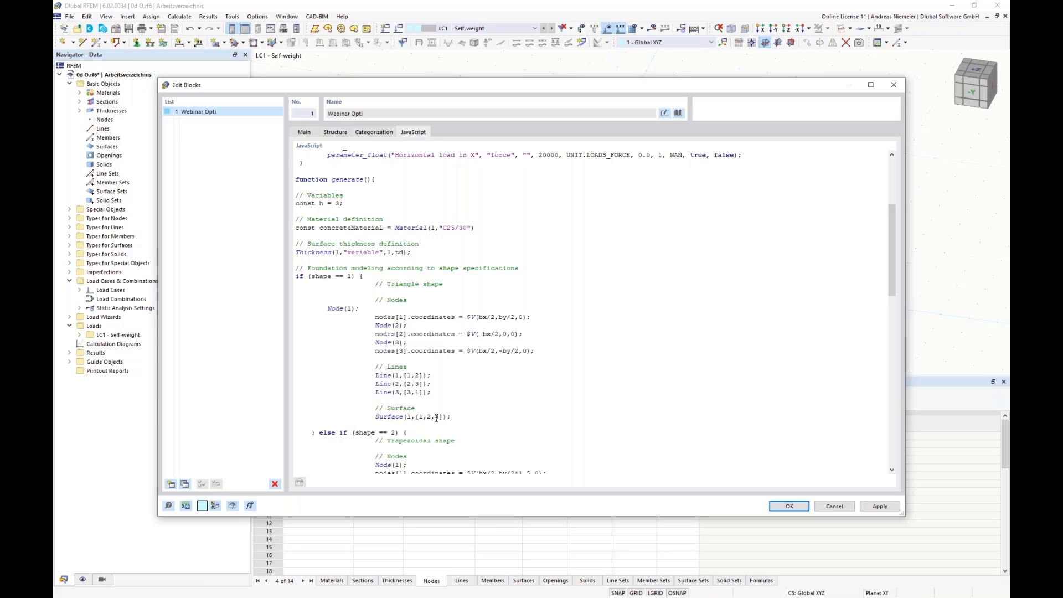
# Step: Review the code for the three foundation shapes, the surface bedding, the column and the nodal load
pyautogui.scroll(-6, 424, 419)
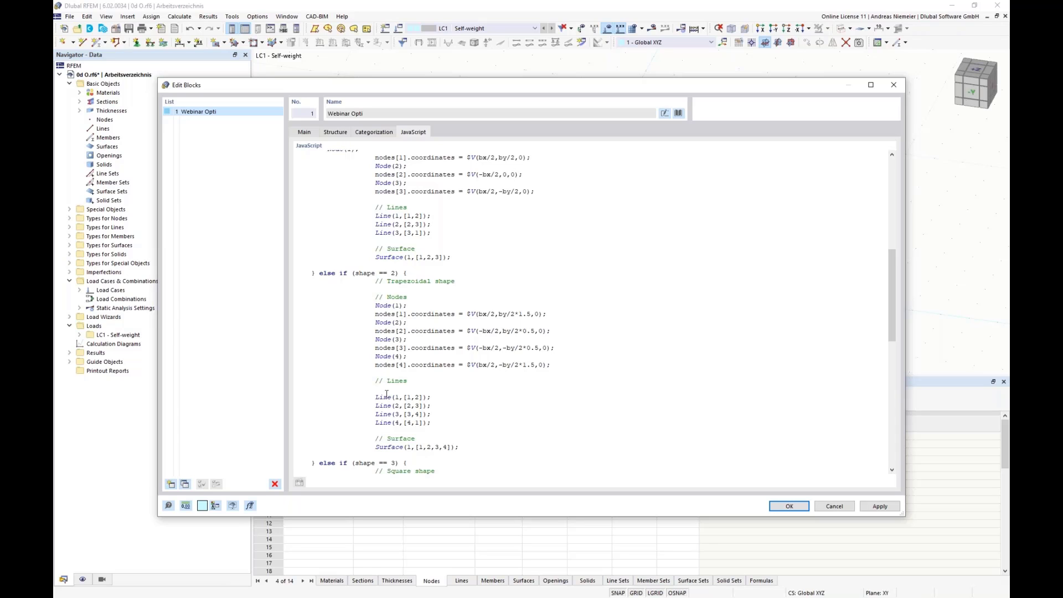
pyautogui.scroll(-8, 469, 402)
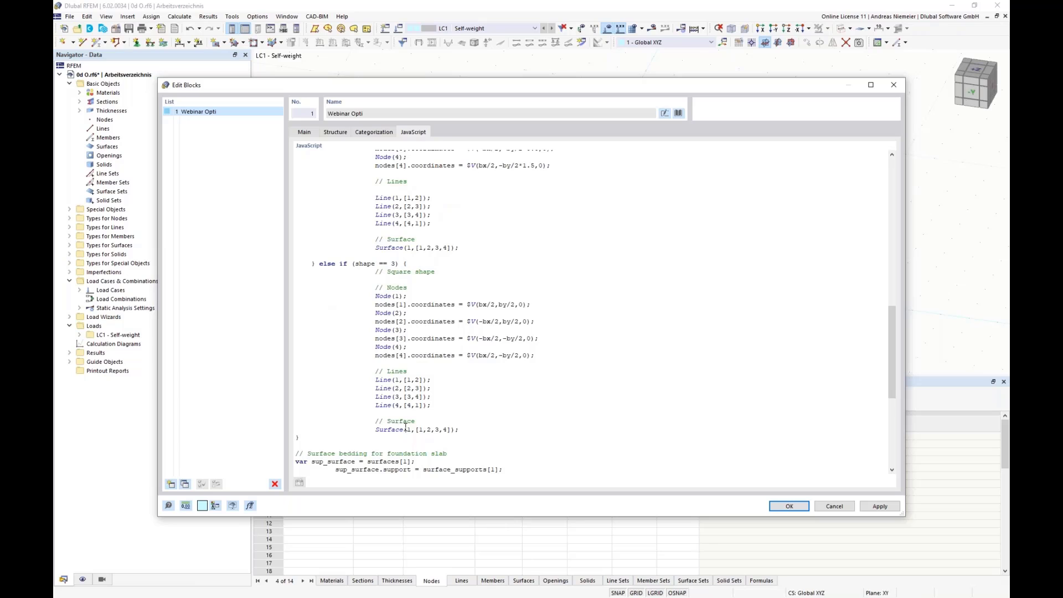
pyautogui.scroll(-3, 406, 426)
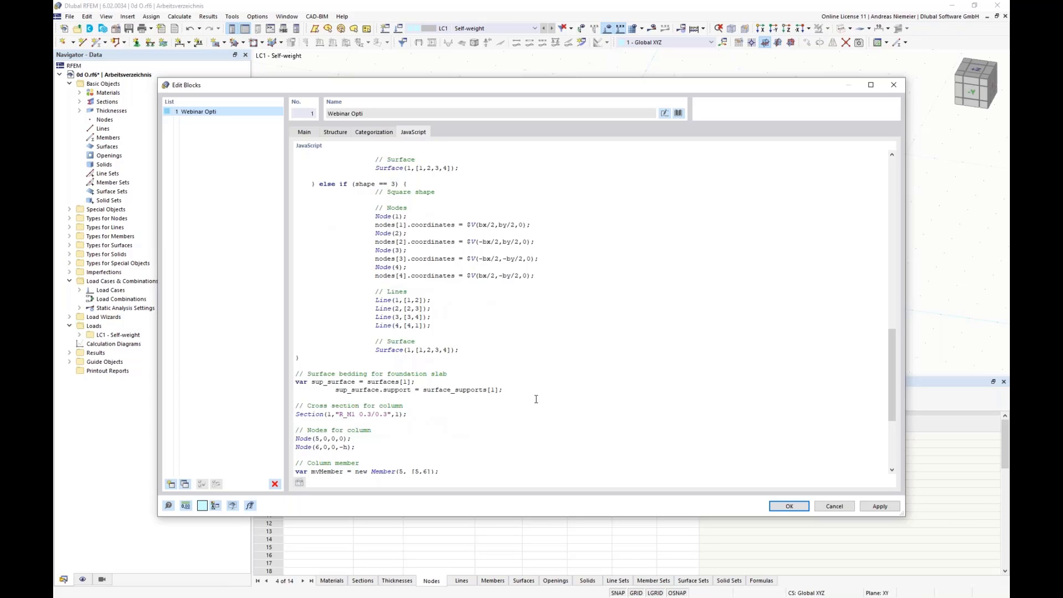
pyautogui.scroll(-2, 387, 398)
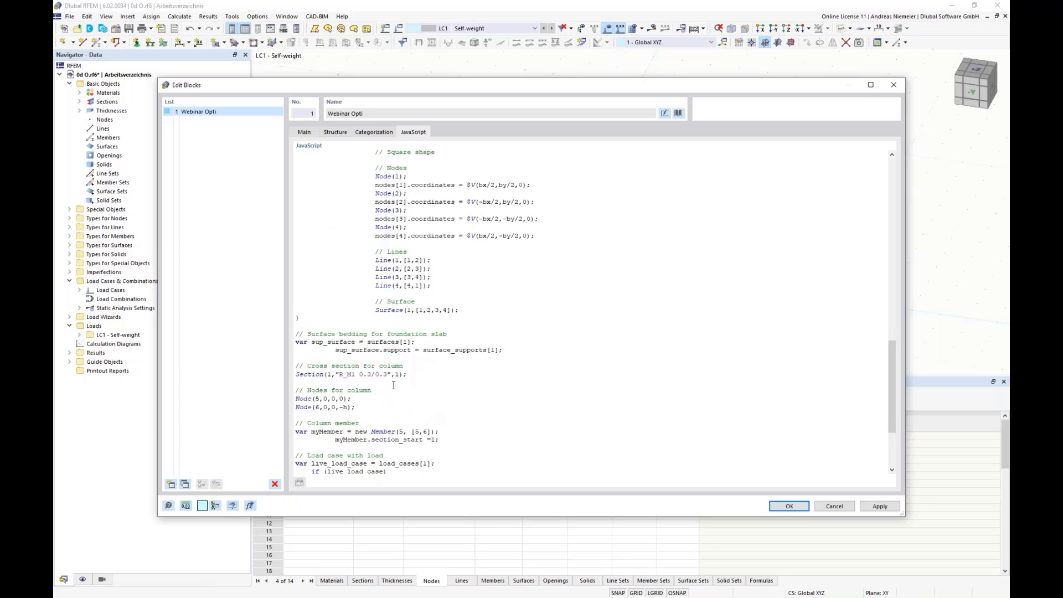
pyautogui.scroll(-2, 415, 370)
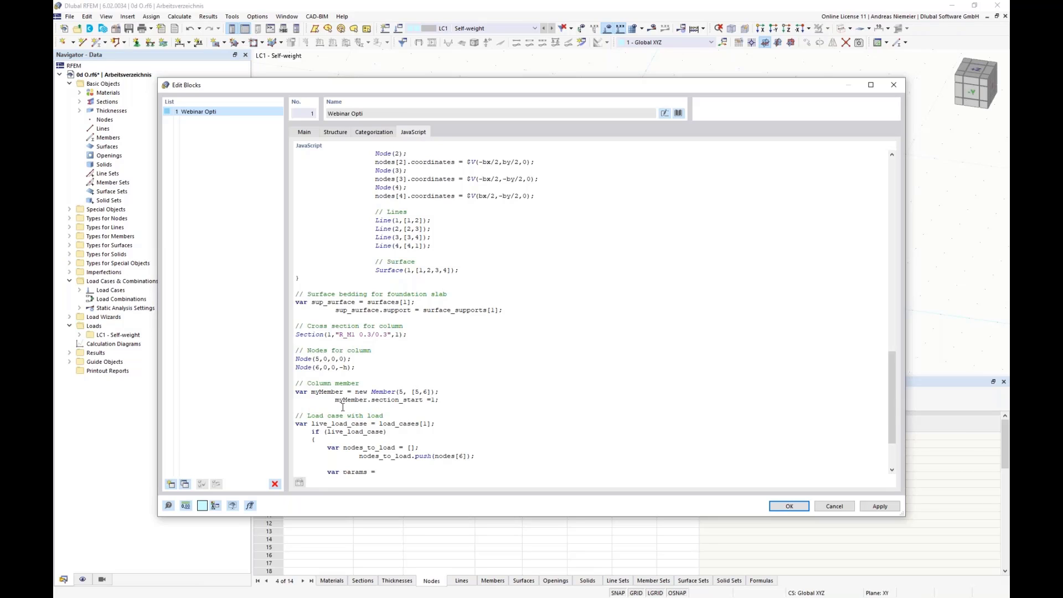
pyautogui.scroll(-3, 347, 436)
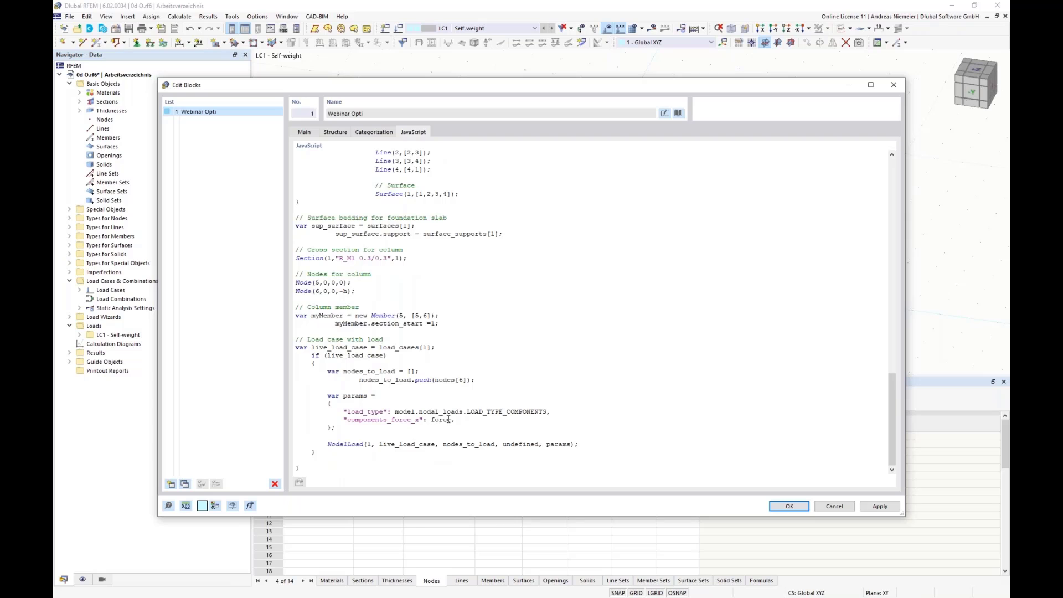
# Step: Check the horizontal load's force parameter in the code and structure parameters, and accept the block into the model
pyautogui.scroll(10, 487, 377)
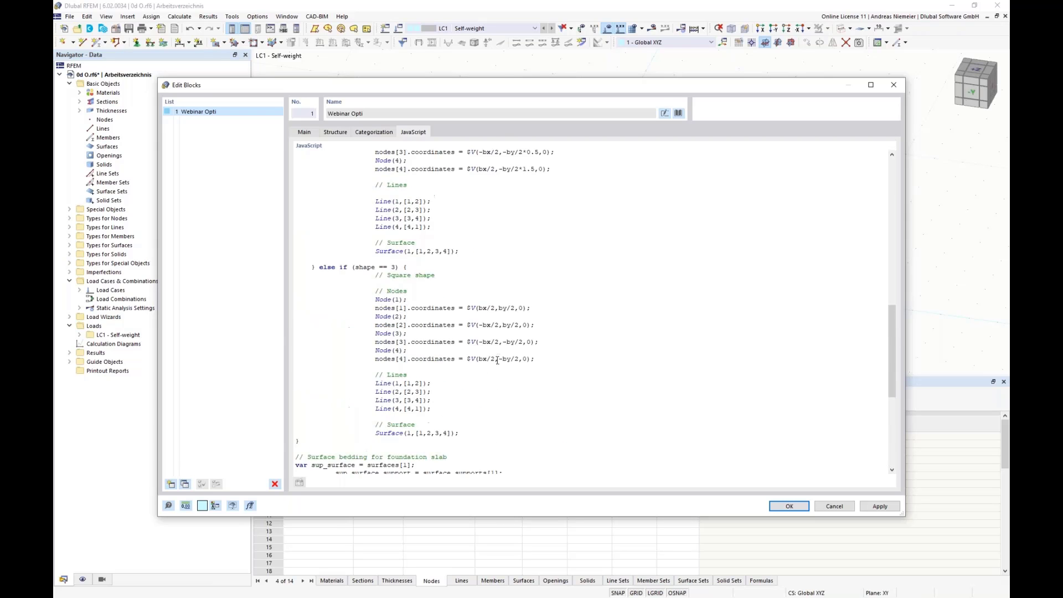
pyautogui.scroll(20, 498, 360)
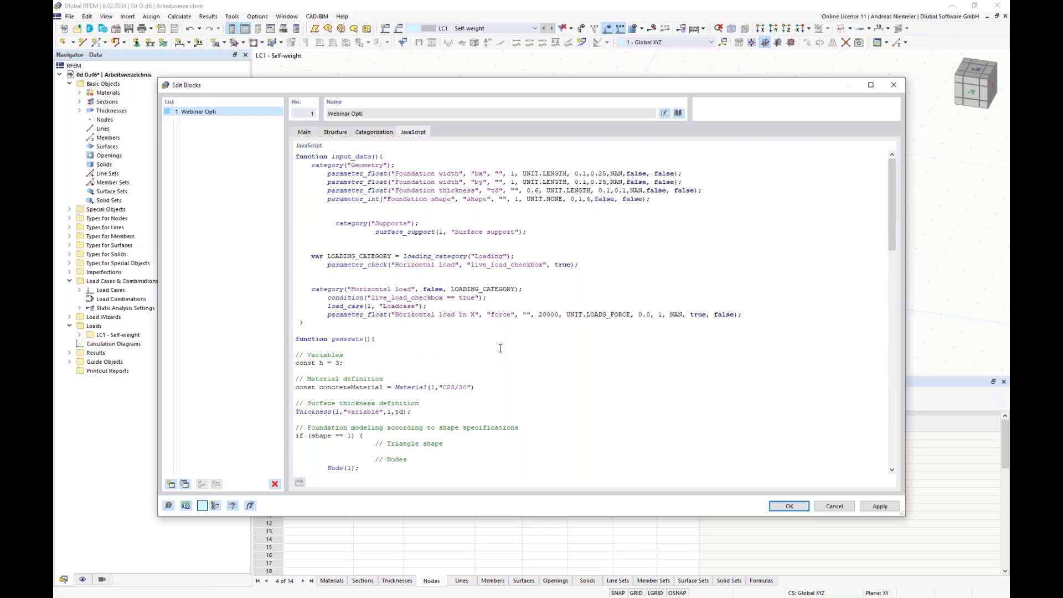
pyautogui.moveTo(493, 315); pyautogui.dragTo(546, 316)
pyautogui.click(590, 438)
pyautogui.click(335, 132)
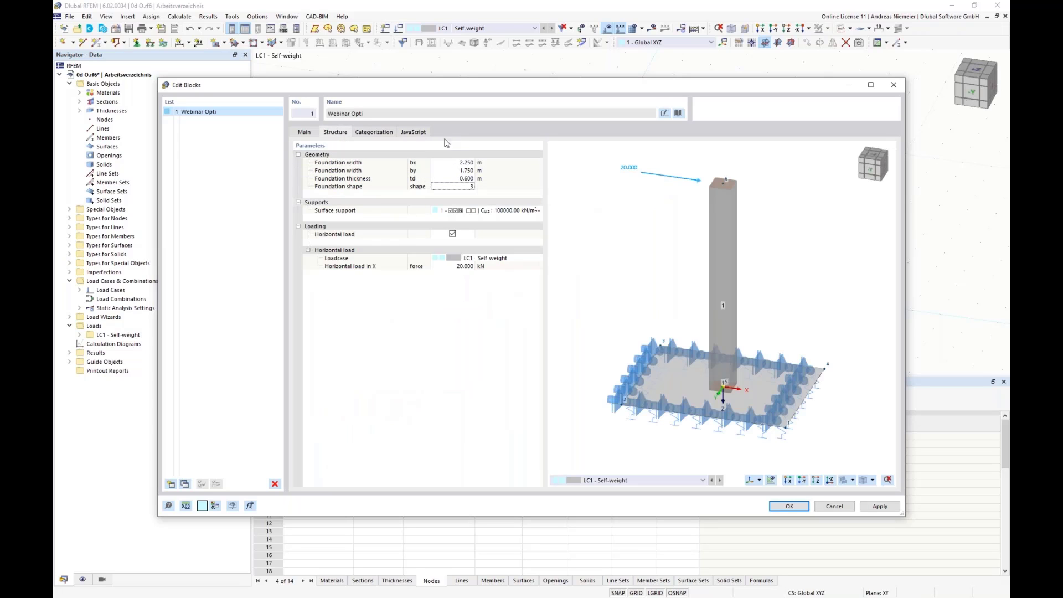
pyautogui.click(790, 506)
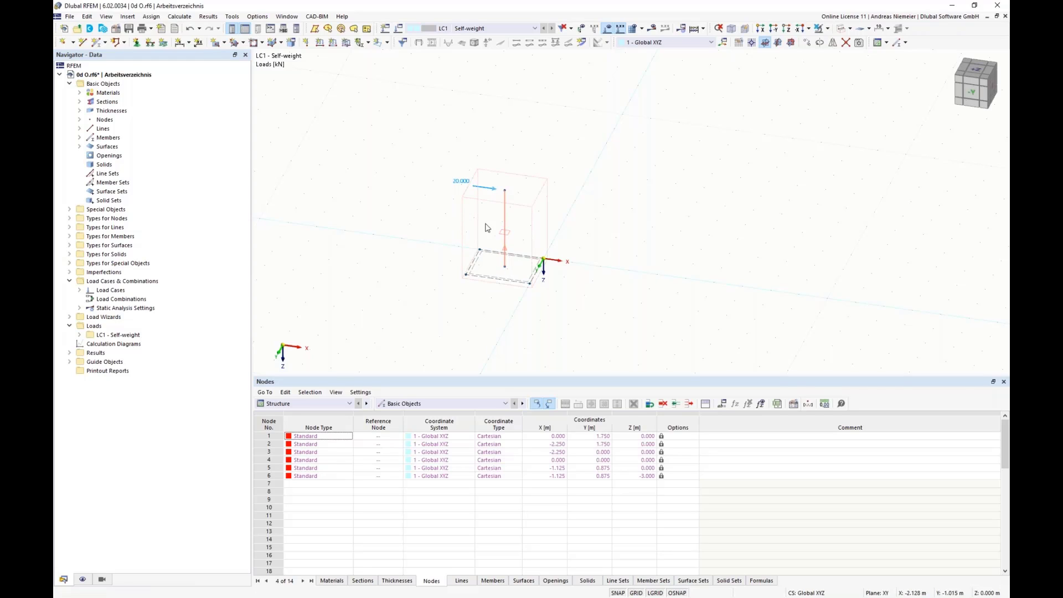
# Step: Reopen the inserted Webinar Opti block and set its foundation width bx to 4 m
pyautogui.click(69, 209)
pyautogui.click(79, 298)
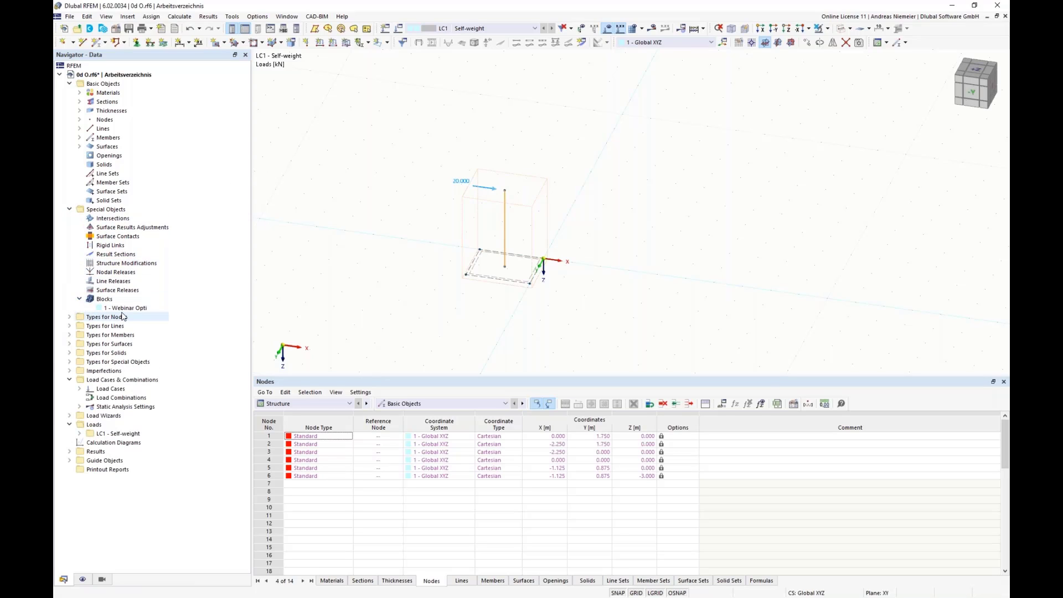
pyautogui.doubleClick(122, 308)
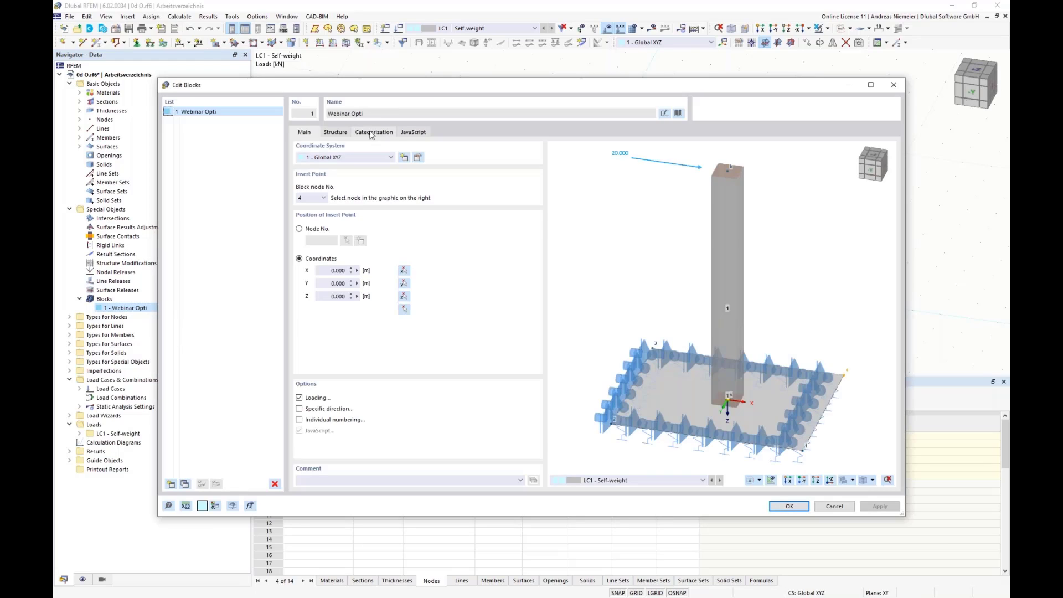
pyautogui.click(336, 133)
pyautogui.click(462, 162)
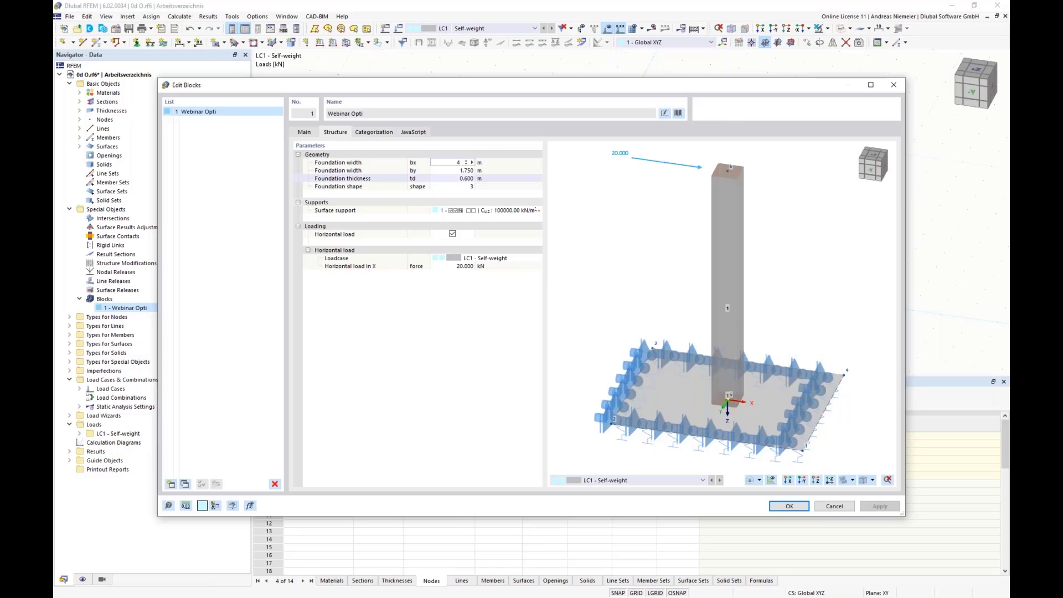
pyautogui.press('Return')
pyautogui.click(788, 507)
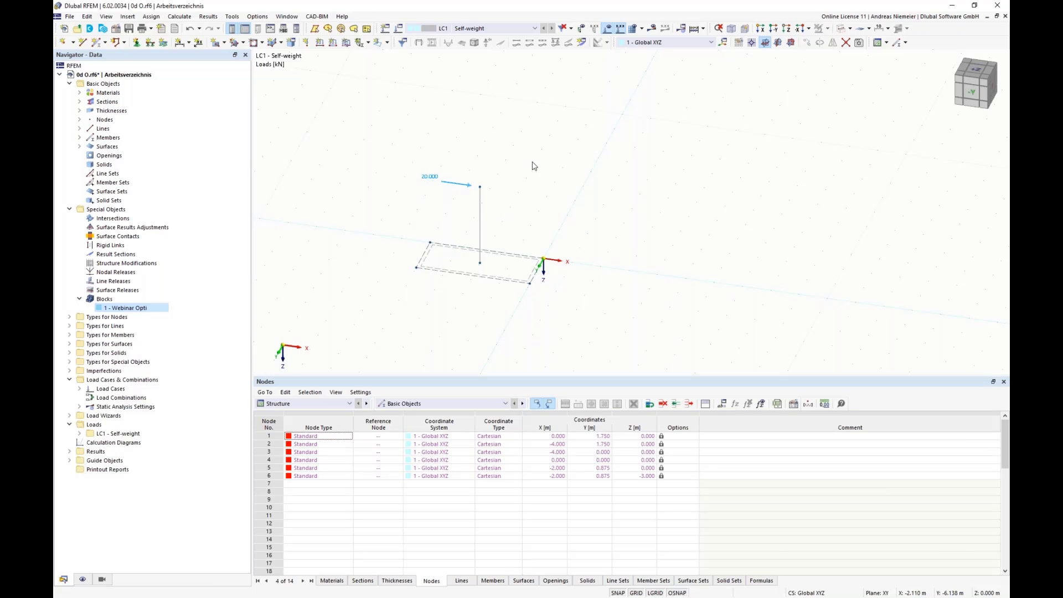
# Step: Make global parameter by an optimization parameter with minimum 1.000 m, maximum 4.000 m and increment 0.25 m
pyautogui.click(723, 405)
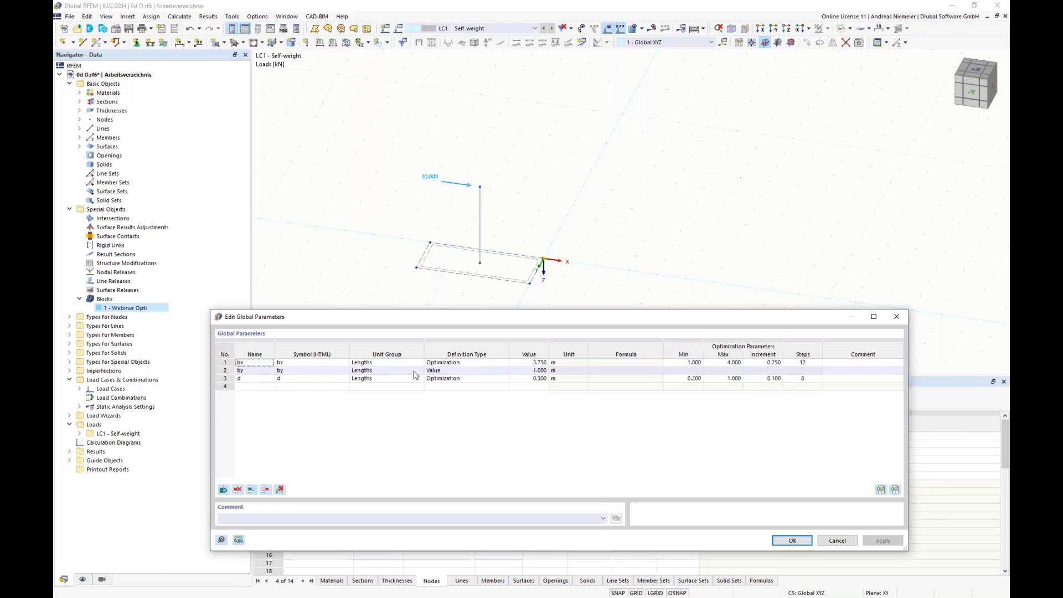
pyautogui.click(455, 372)
pyautogui.click(457, 372)
pyautogui.click(463, 394)
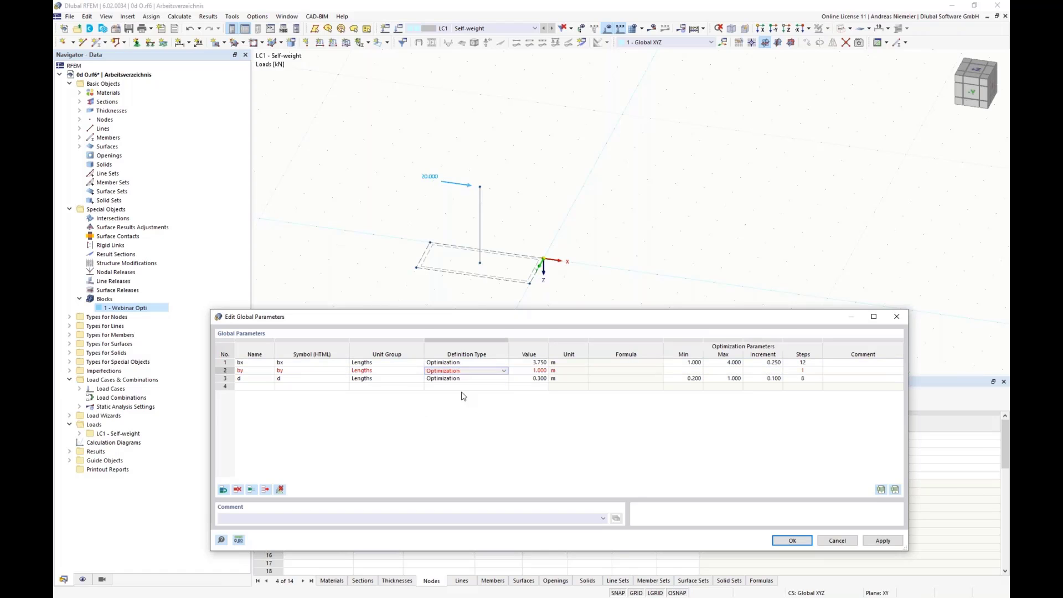
pyautogui.click(682, 371)
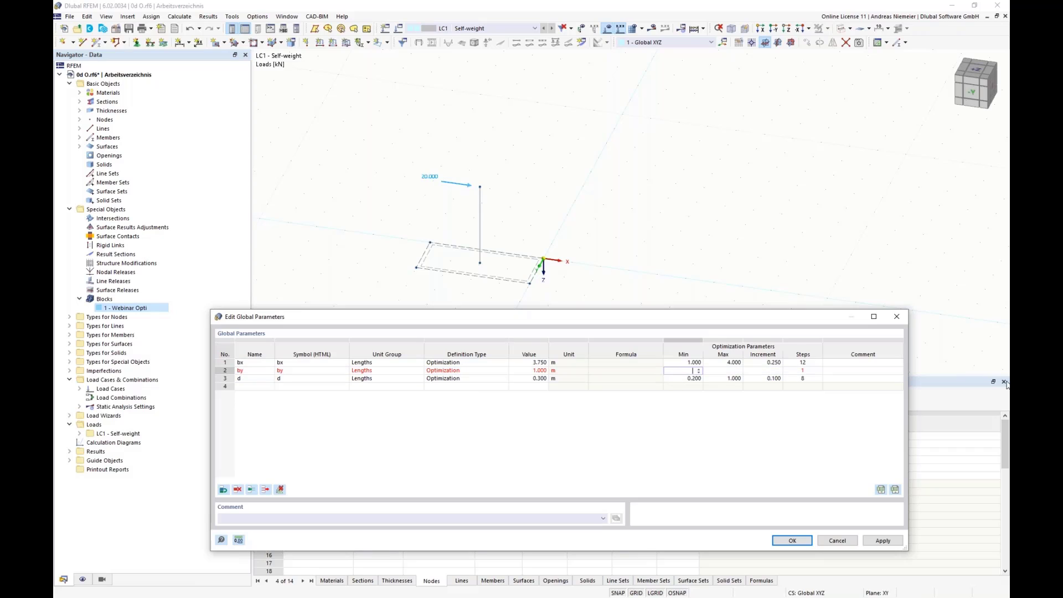
pyautogui.click(722, 374)
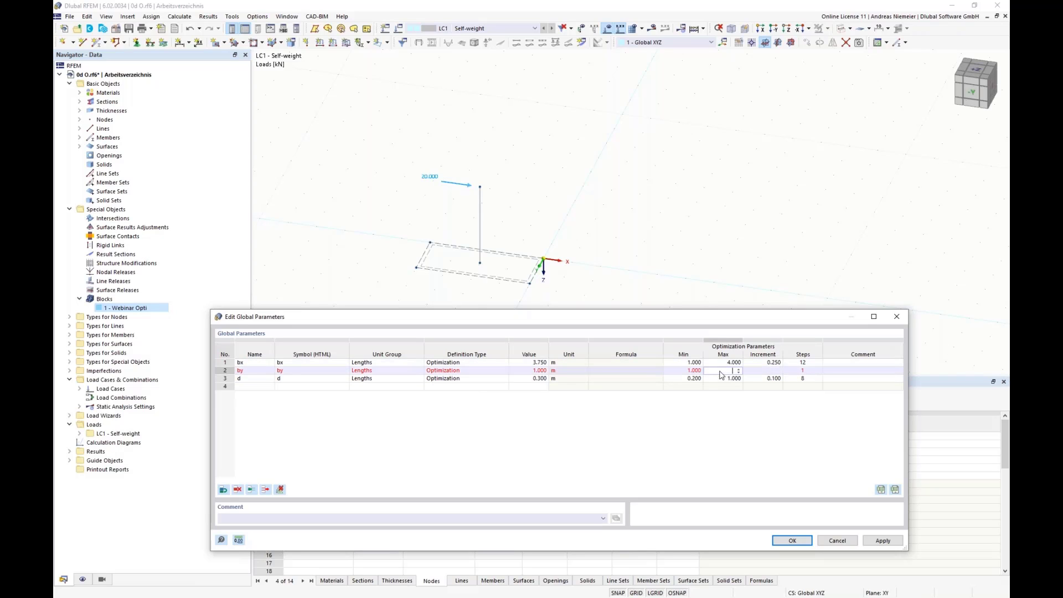
pyautogui.press('Tab')
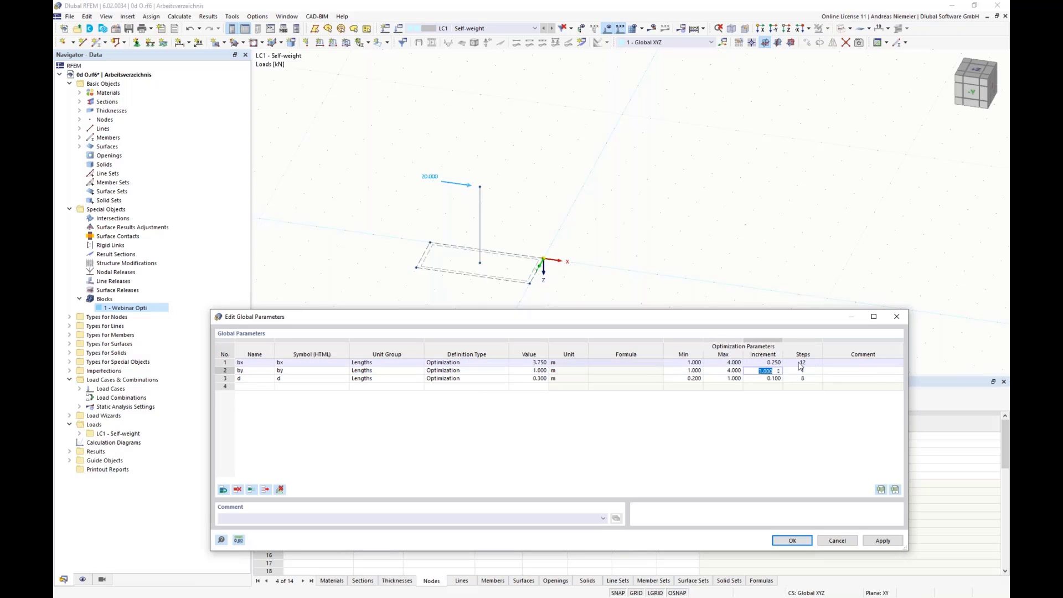
pyautogui.write('0.25')
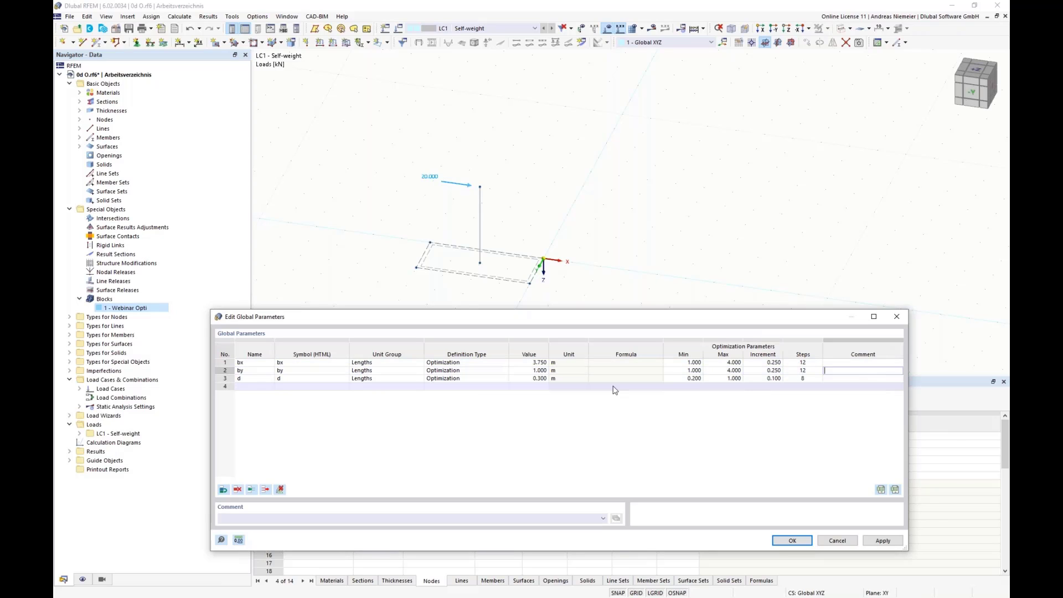
# Step: Add a global parameter named form with the model unit group Integer and a value of 2
pyautogui.click(253, 388)
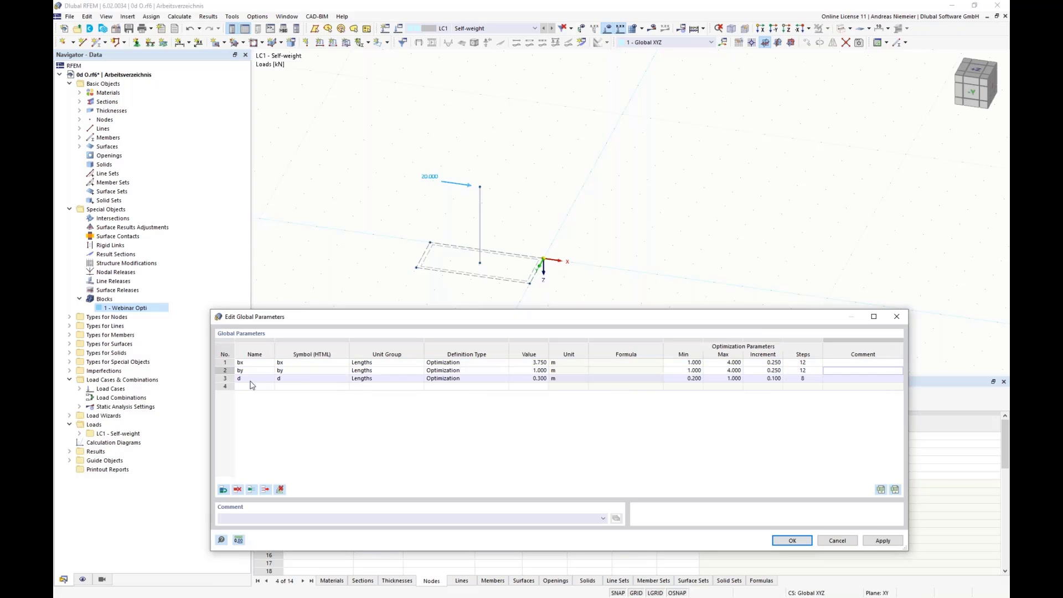
pyautogui.write('form')
pyautogui.click(280, 362)
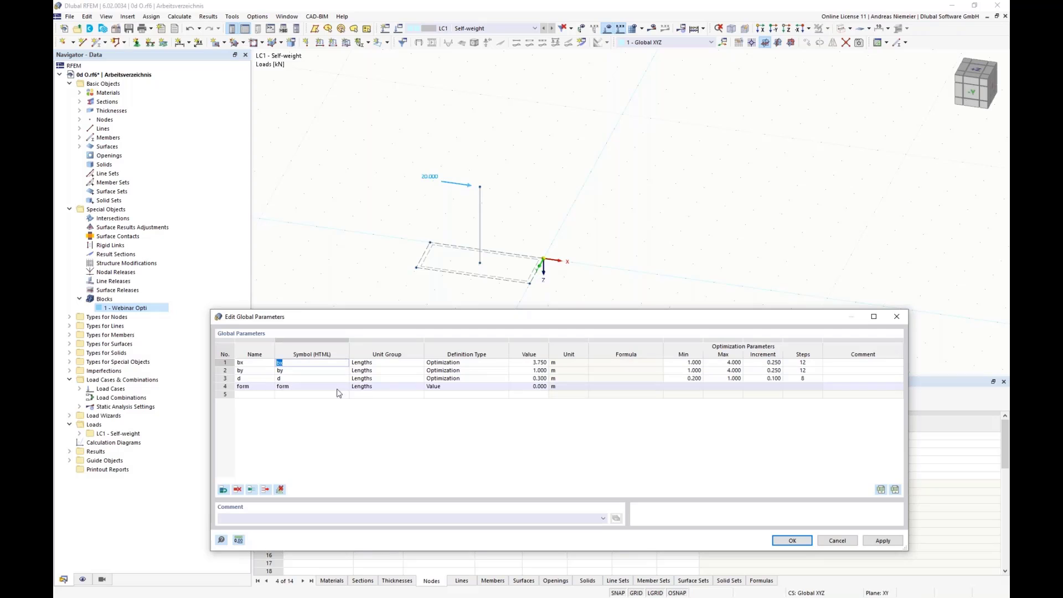
pyautogui.click(377, 387)
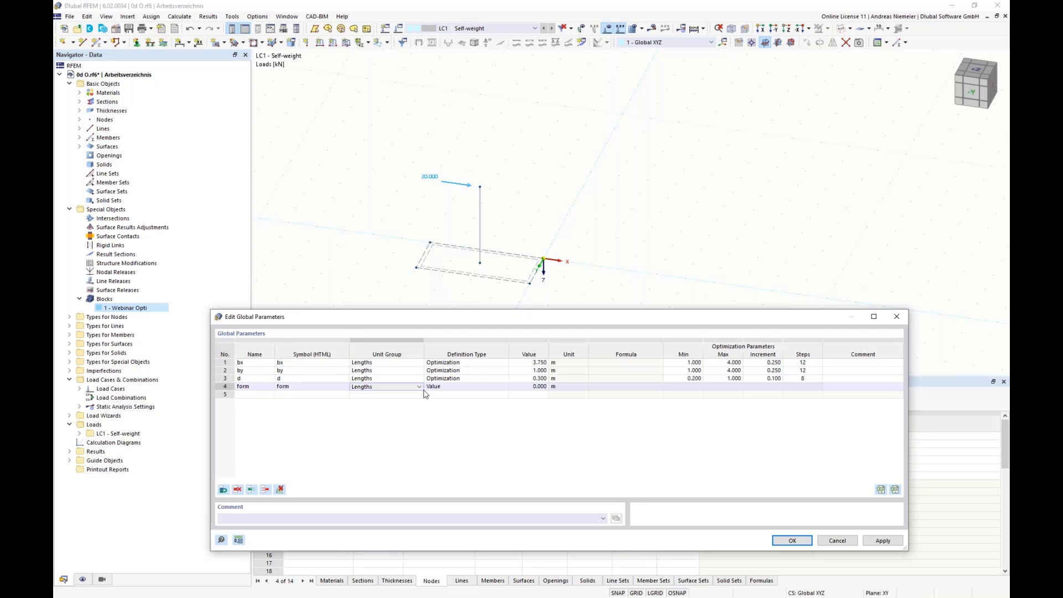
pyautogui.click(419, 387)
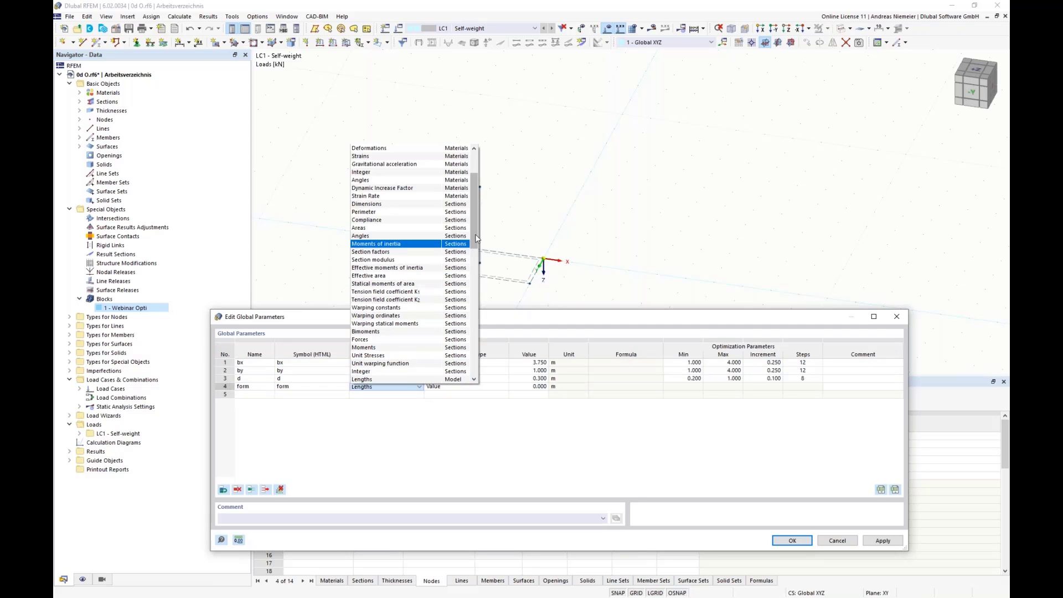
pyautogui.moveTo(475, 234); pyautogui.dragTo(471, 277)
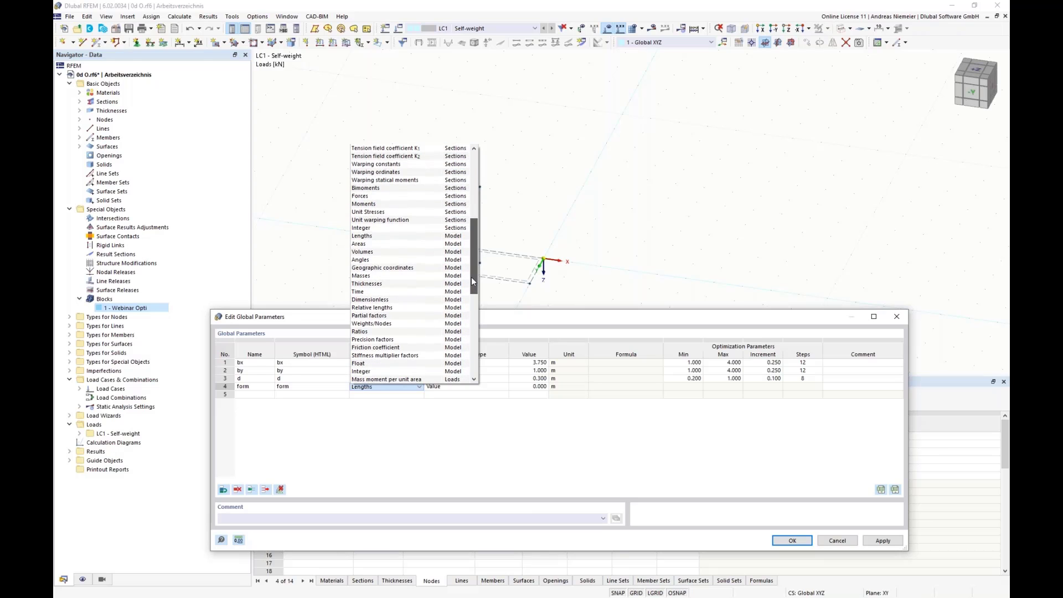
pyautogui.click(375, 372)
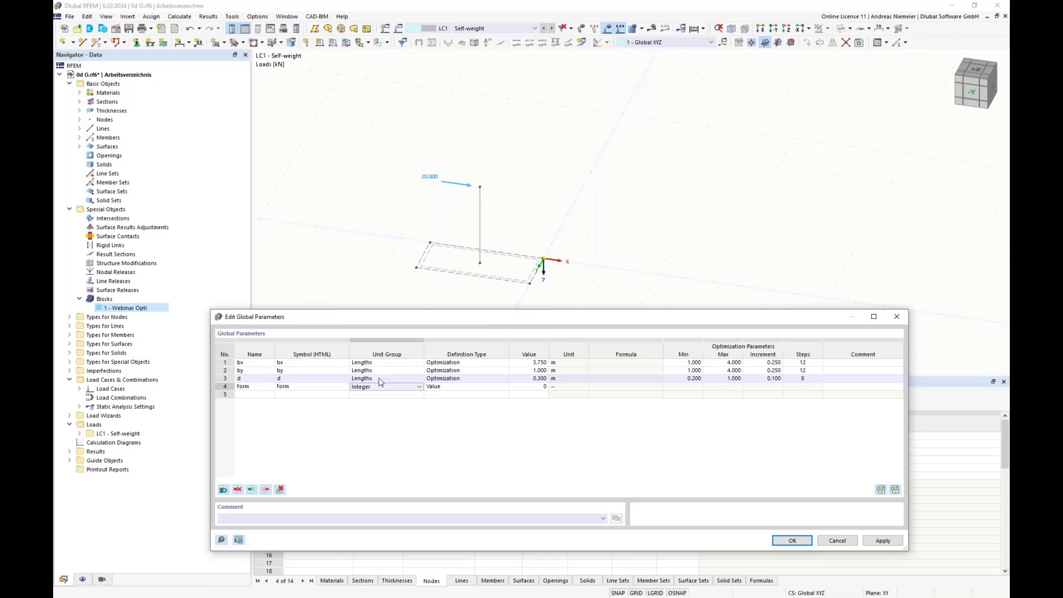
pyautogui.click(541, 388)
pyautogui.write('2')
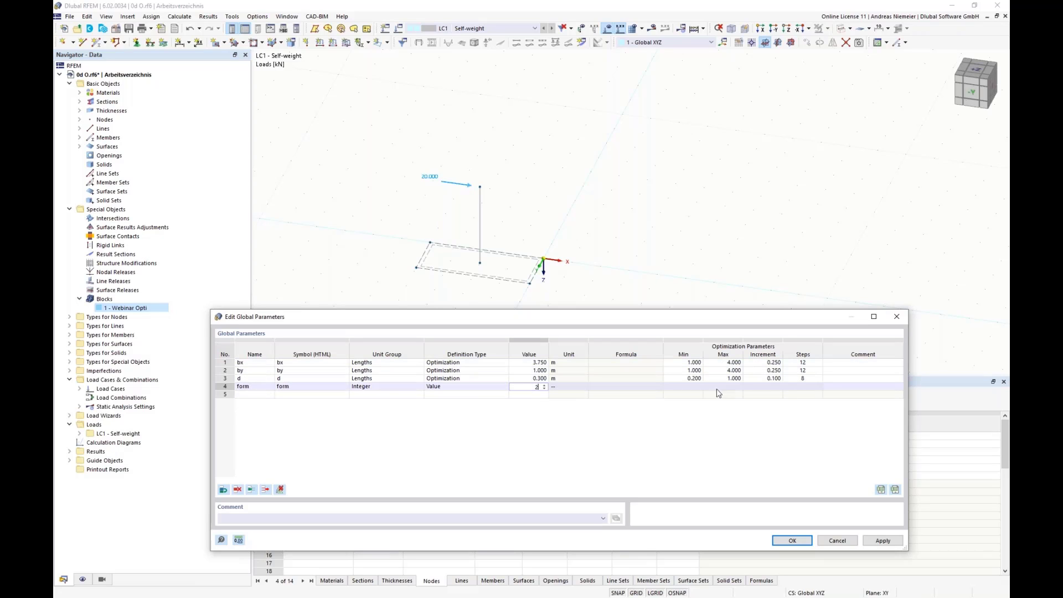
# Step: Make the form parameter an optimization parameter with minimum 1, maximum 3 and increment 1, and accept the global parameters
pyautogui.click(696, 387)
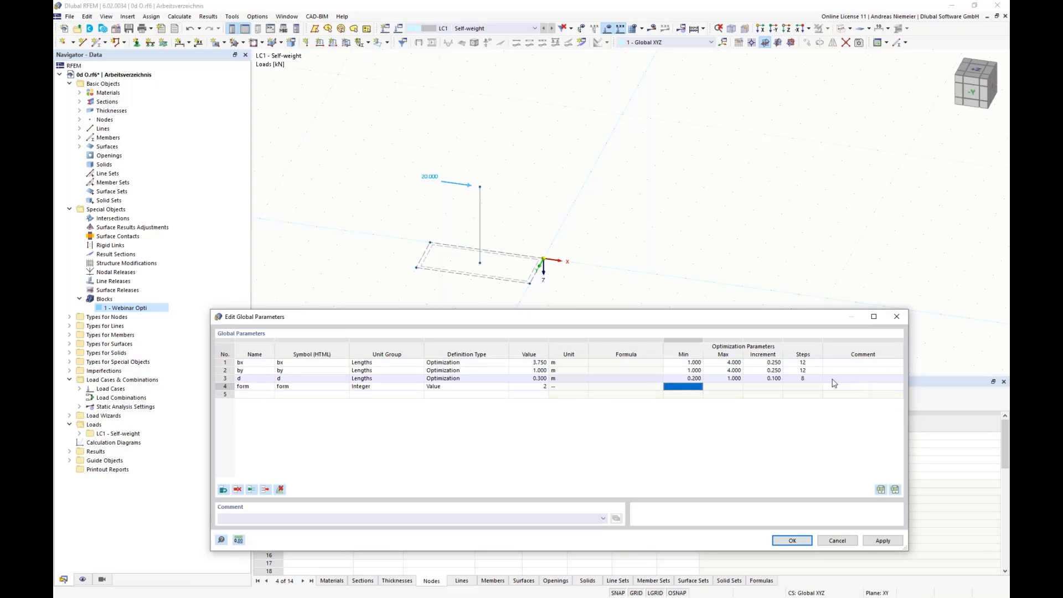
pyautogui.click(470, 388)
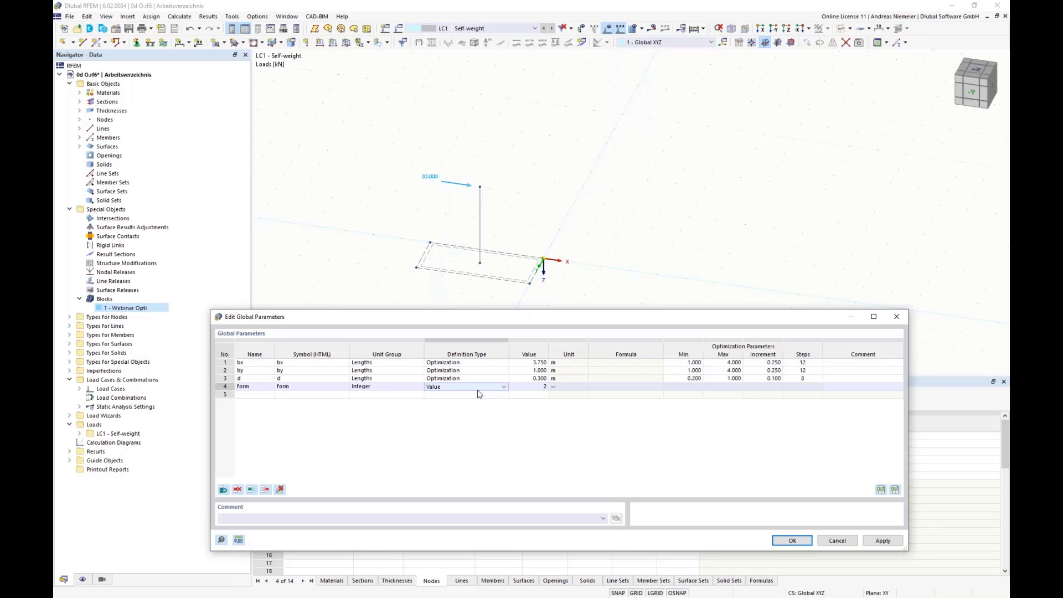
pyautogui.click(504, 386)
pyautogui.click(460, 410)
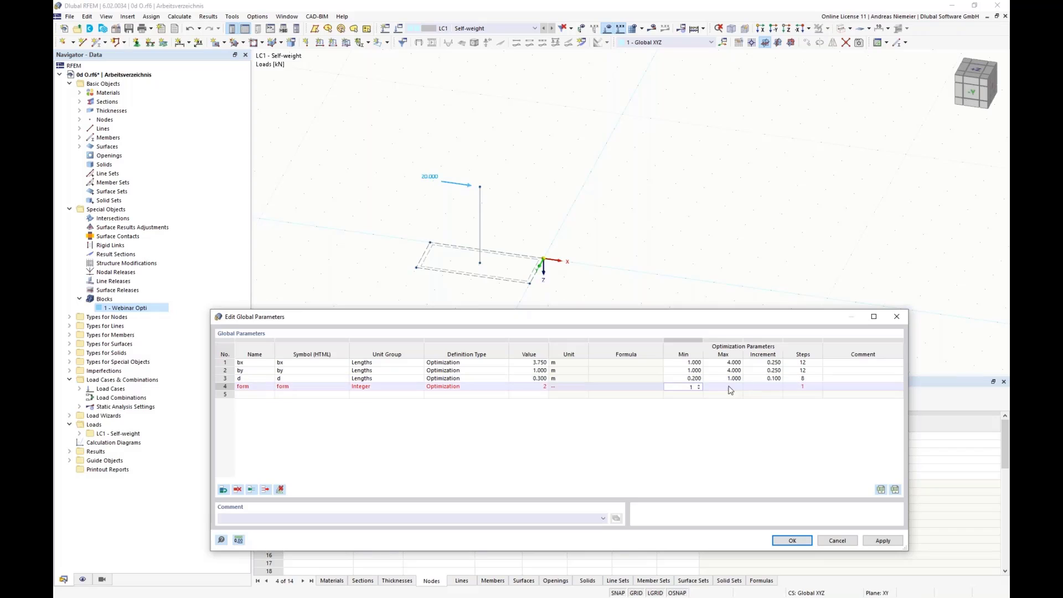
pyautogui.press('Tab')
pyautogui.write('3')
pyautogui.press('Tab')
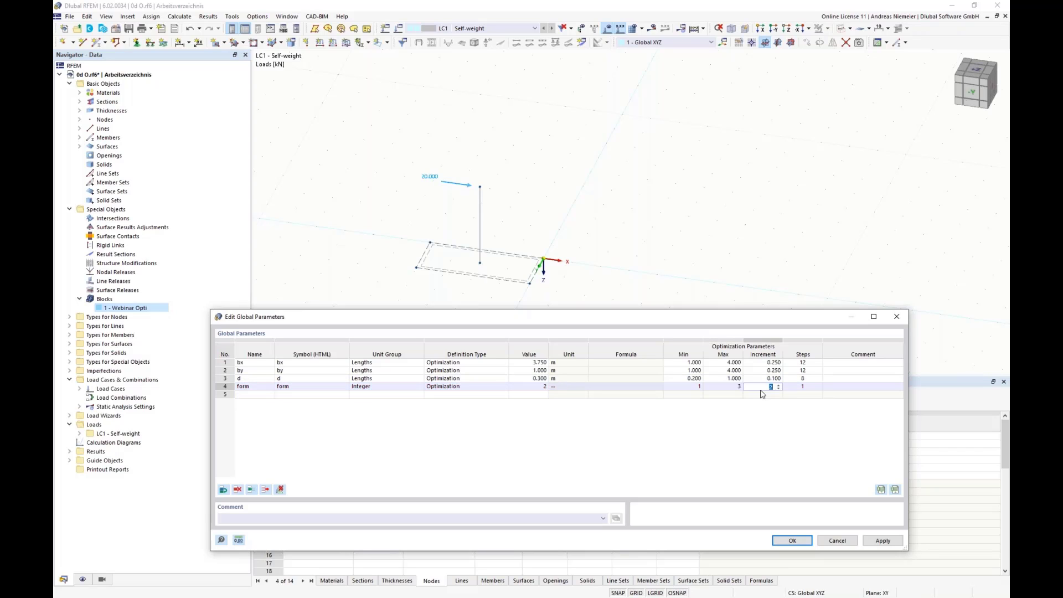
pyautogui.press('Tab')
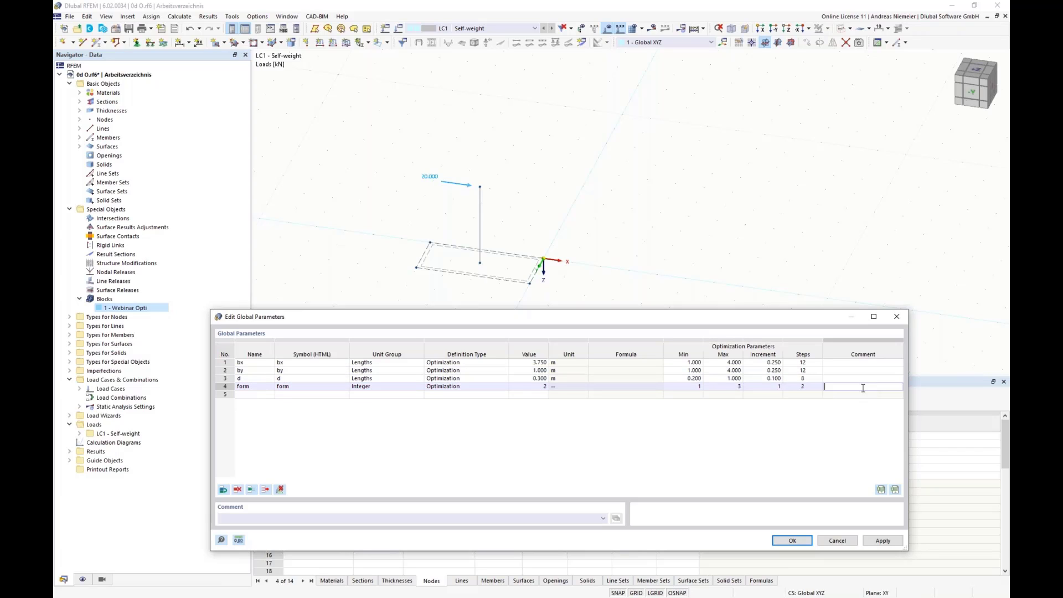
pyautogui.click(792, 541)
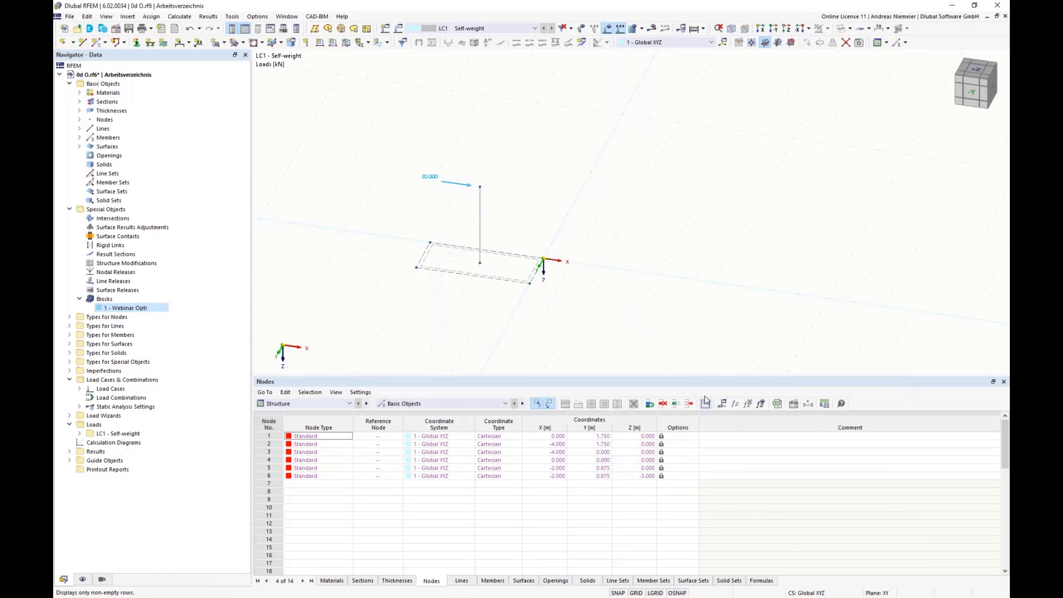
# Step: Reopen the Webinar Opti block and link its foundation widths bx and by to the global parameters with =bx and =by
pyautogui.doubleClick(125, 308)
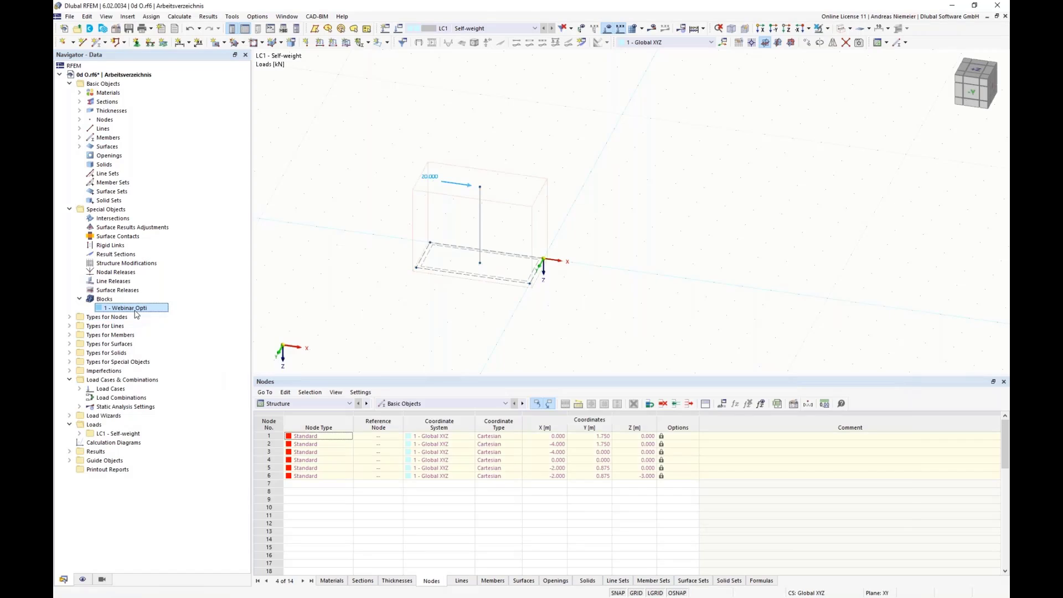
pyautogui.click(335, 132)
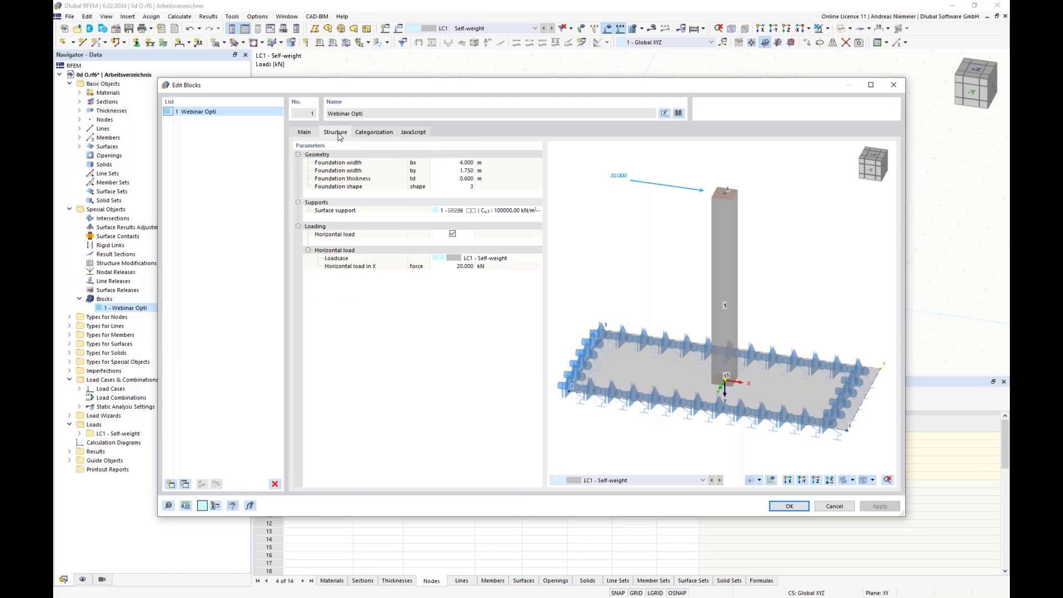
pyautogui.click(454, 162)
pyautogui.write('=bx')
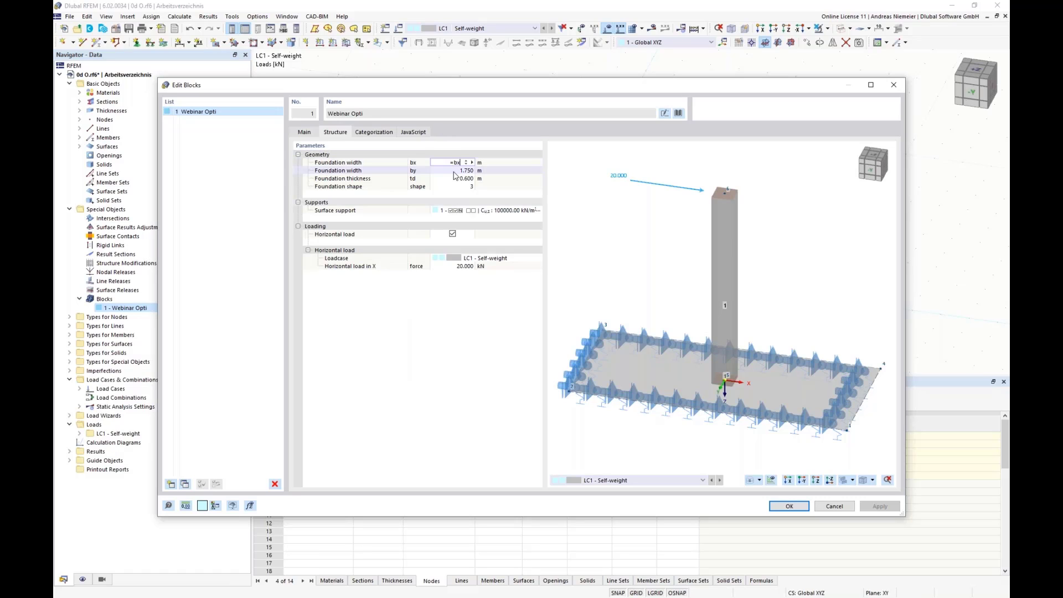
pyautogui.press('Return')
pyautogui.click(468, 171)
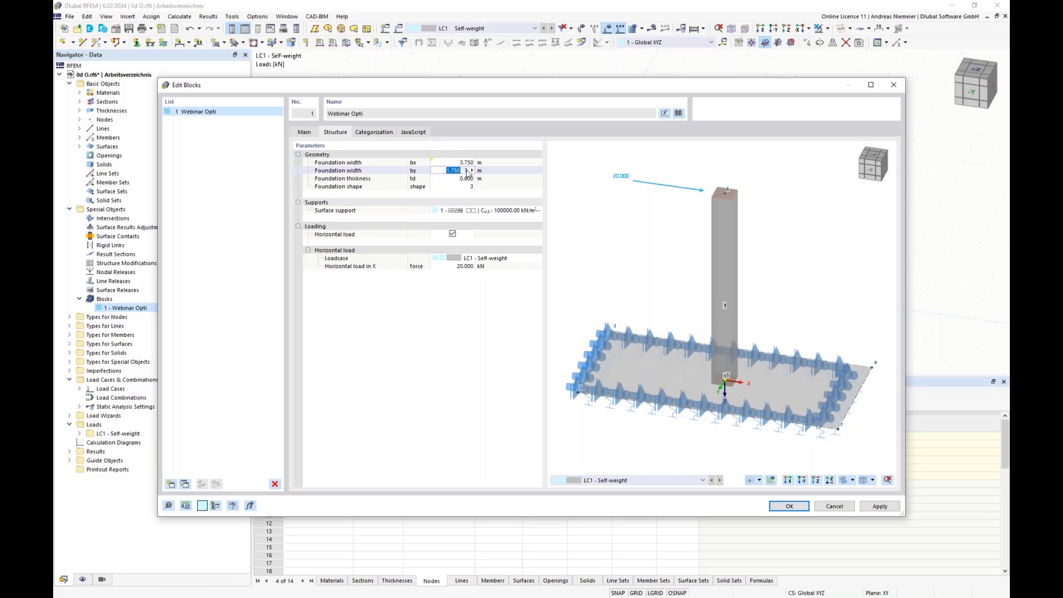
pyautogui.write('=by')
pyautogui.press('Return')
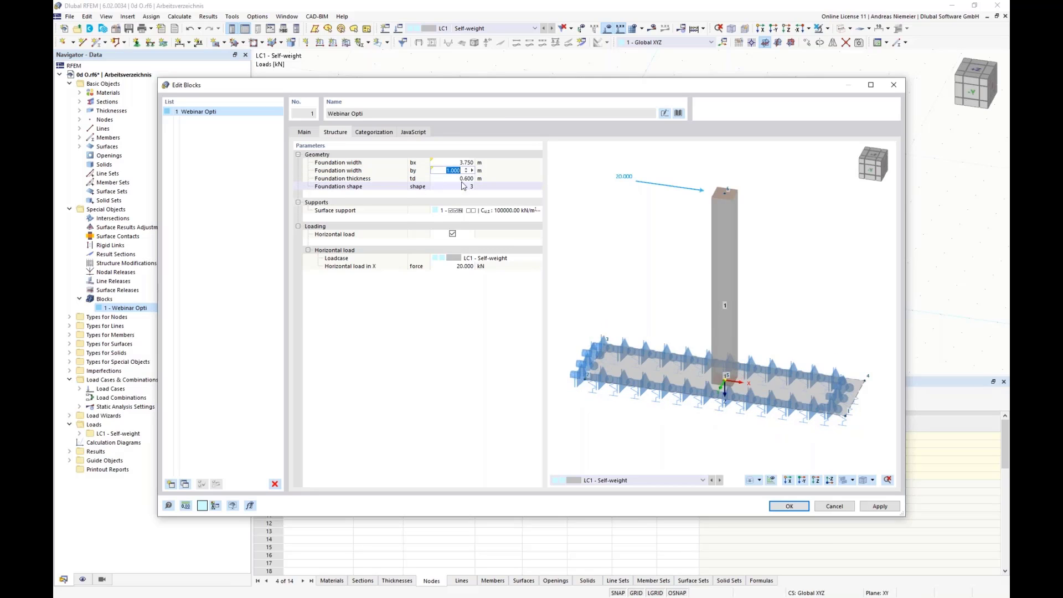
# Step: Link the block's foundation thickness to =d and its foundation shape to =form, and accept the block
pyautogui.click(464, 179)
pyautogui.write('=')
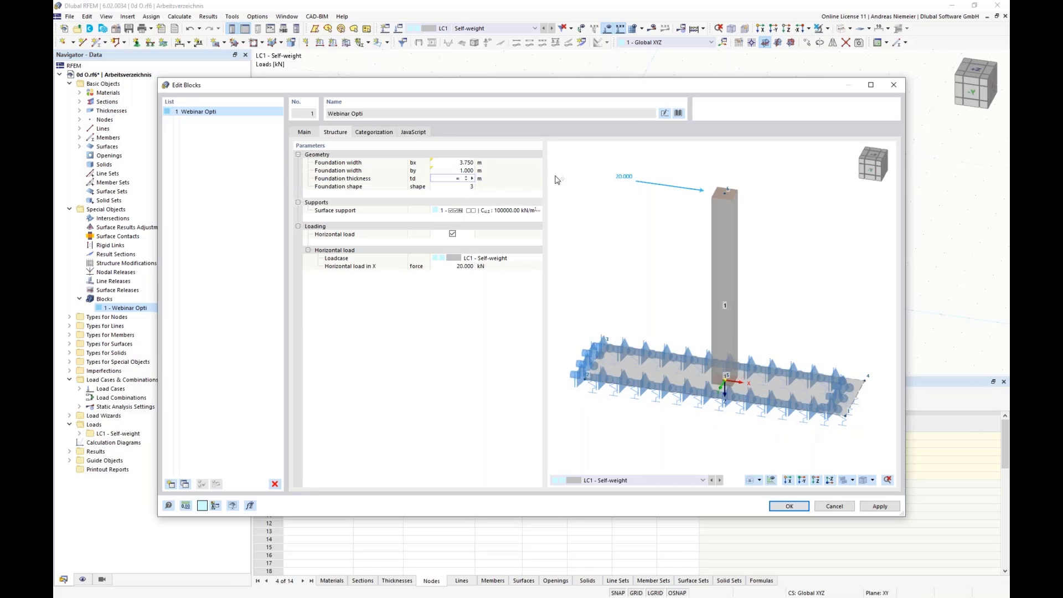
pyautogui.write('d')
pyautogui.press('Return')
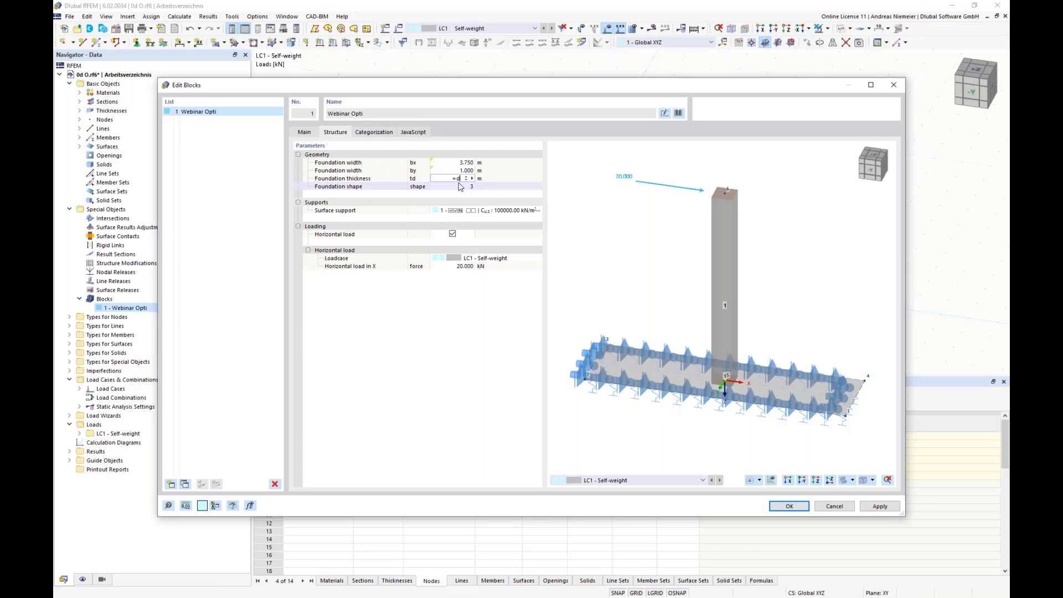
pyautogui.click(449, 187)
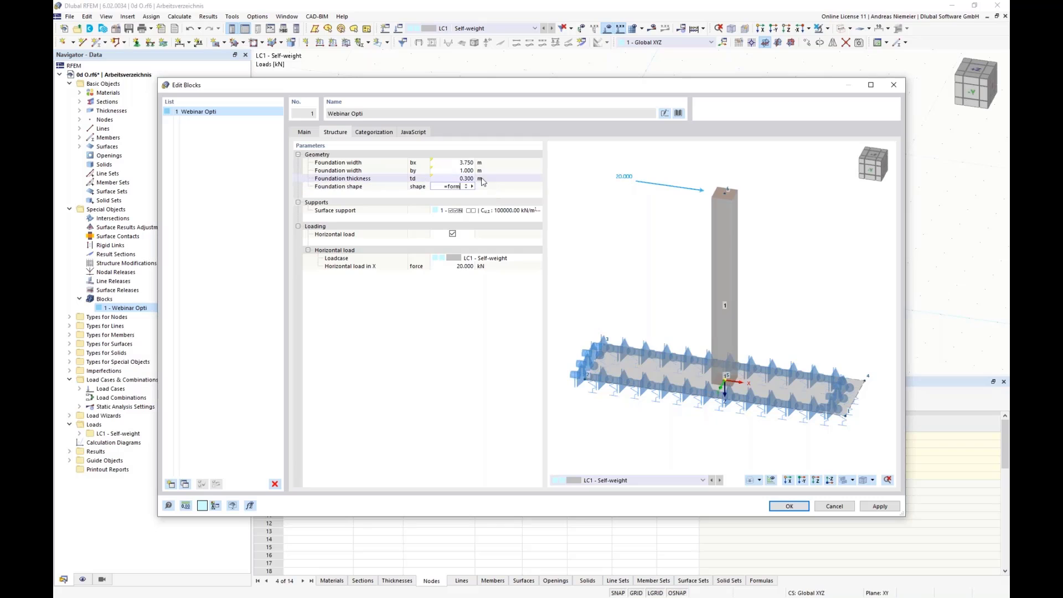
pyautogui.press('Return')
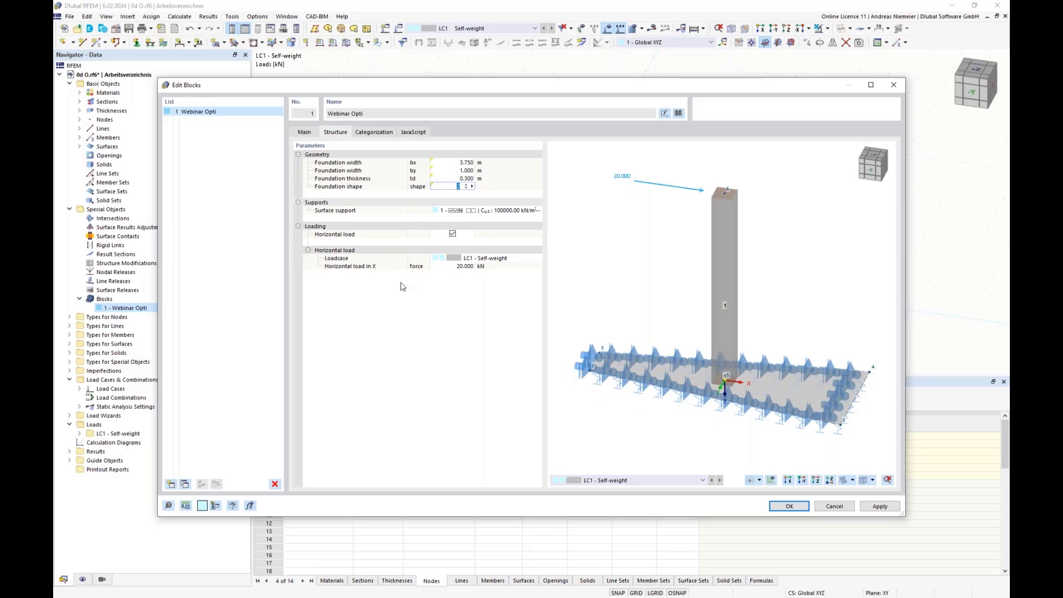
pyautogui.click(789, 506)
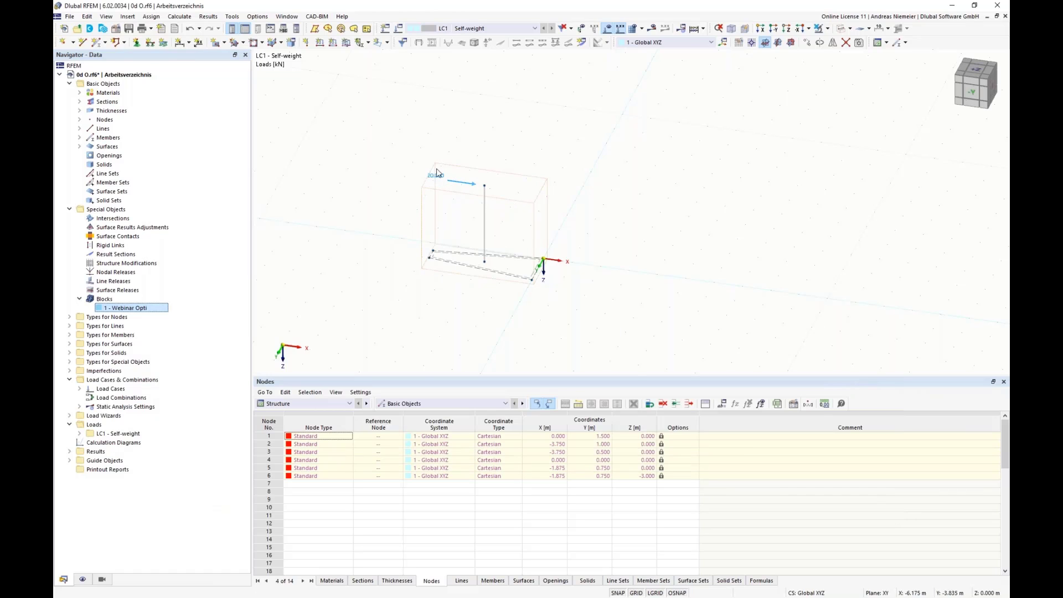
# Step: Set the value of the global parameter form to 3 and apply it to the model
pyautogui.click(723, 404)
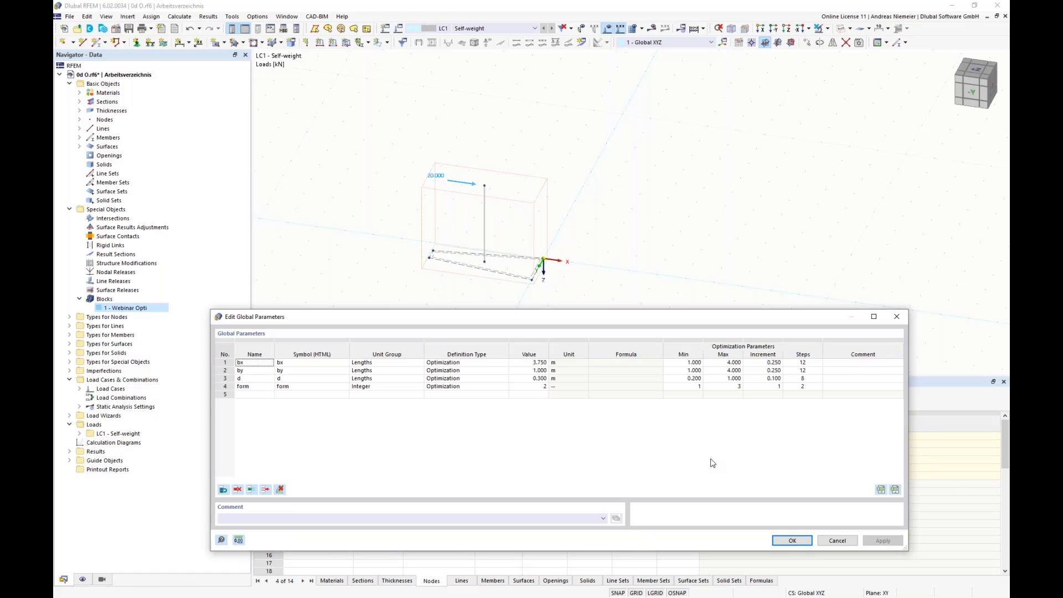
pyautogui.click(536, 387)
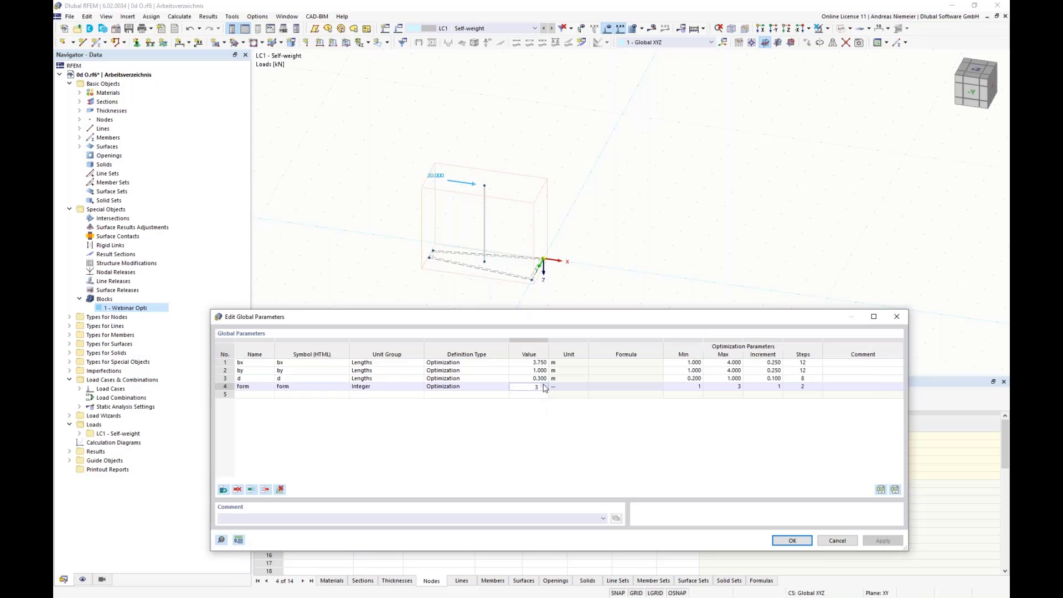
pyautogui.click(791, 541)
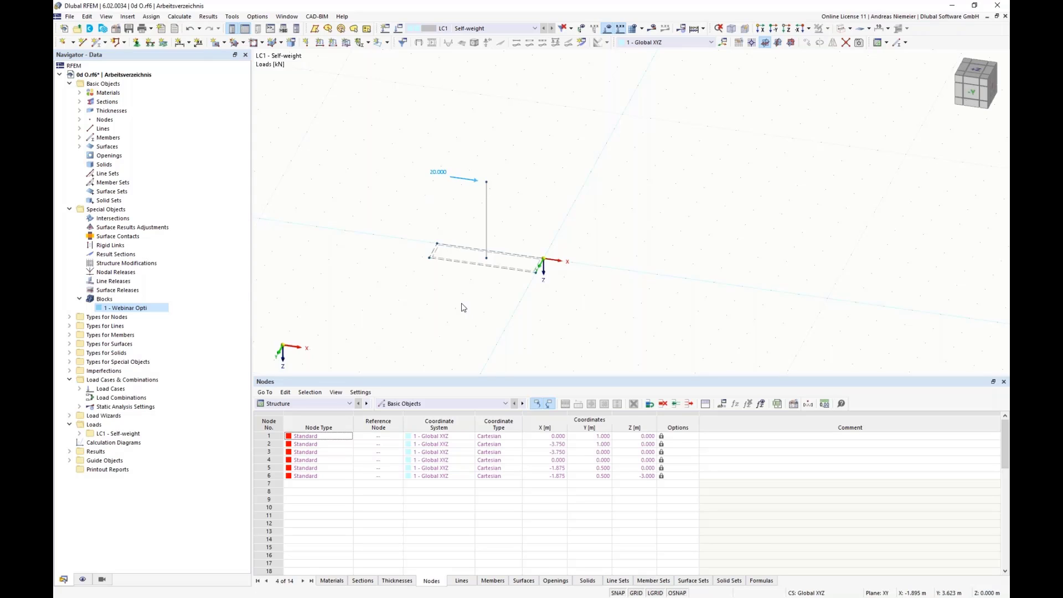
# Step: Review the optimization settings, including the target, the optimizer and the values to optimize, and close them
pyautogui.click(188, 18)
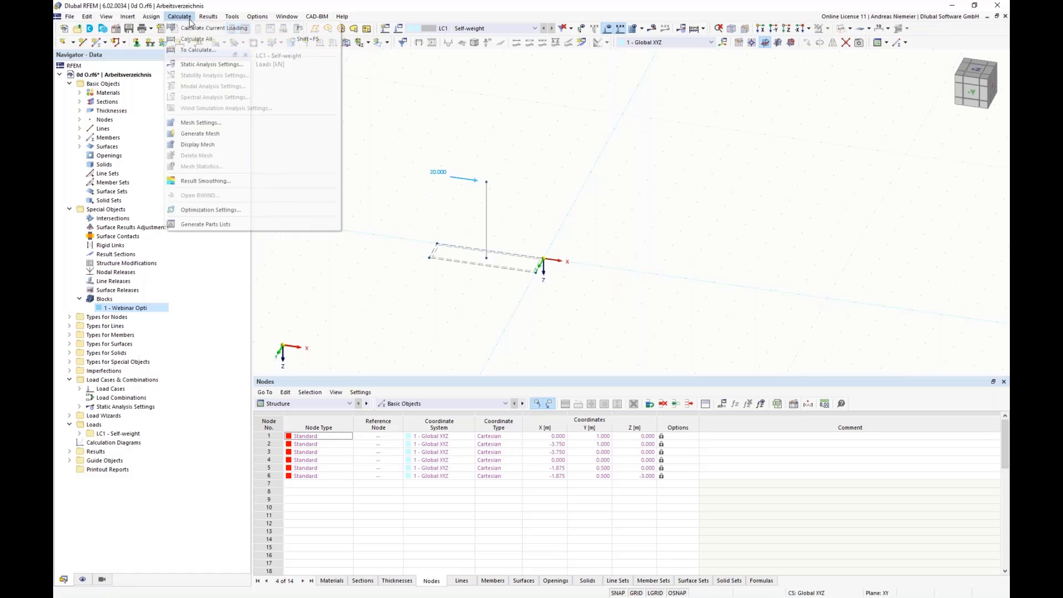
pyautogui.click(206, 210)
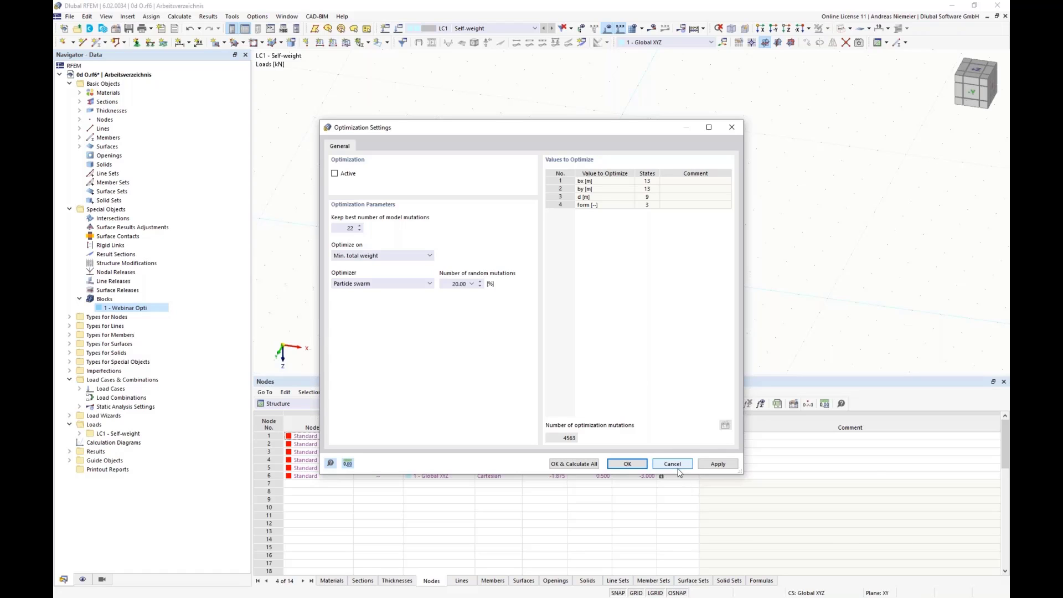
pyautogui.click(639, 464)
# Step: Open the model file Stützenfundament 4d.rf6 from the Optima folder
pyautogui.click(70, 16)
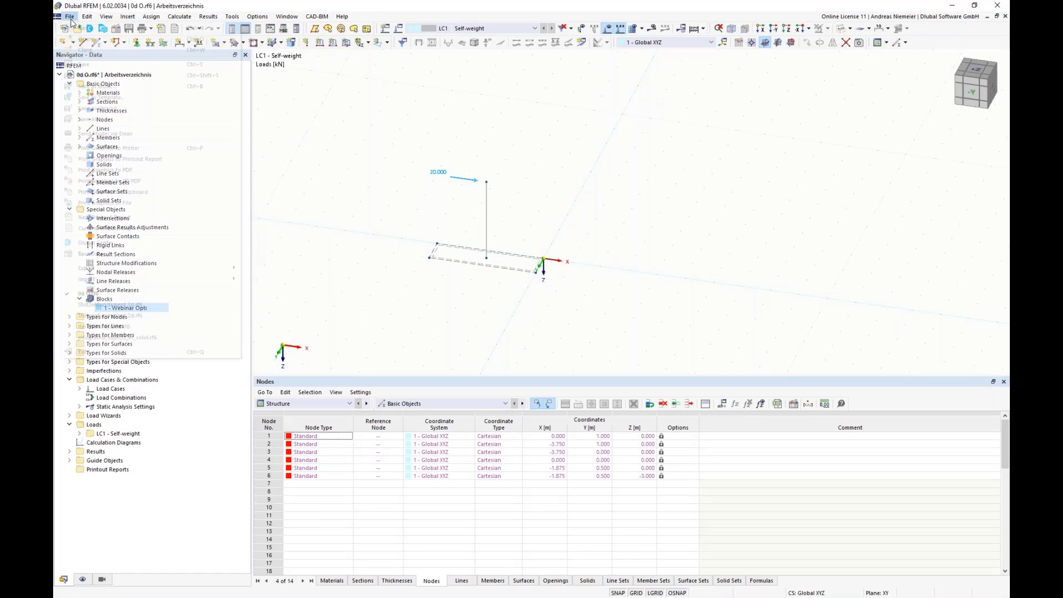
pyautogui.click(86, 39)
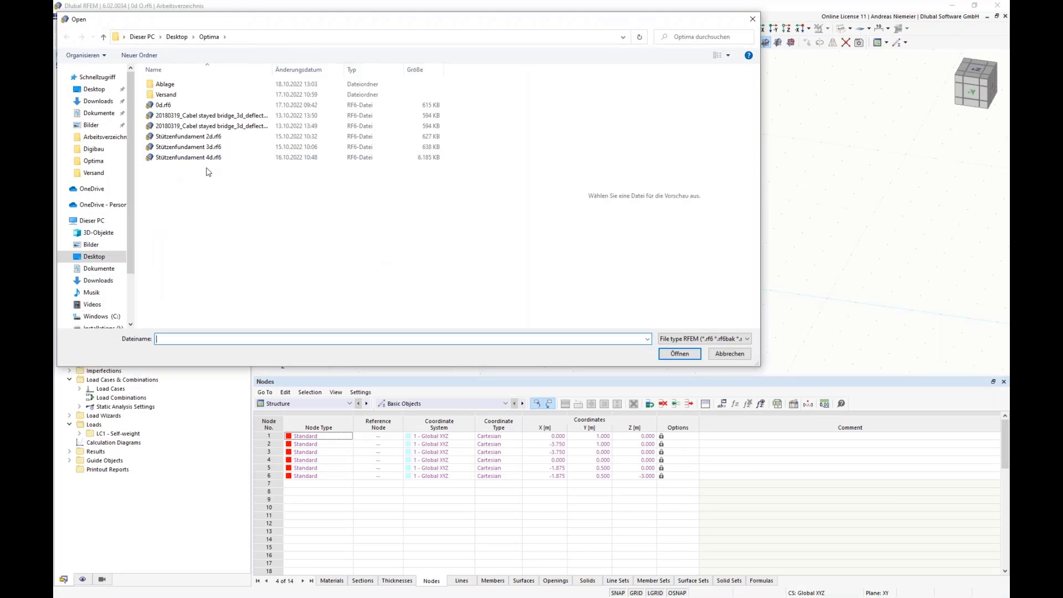
pyautogui.click(213, 158)
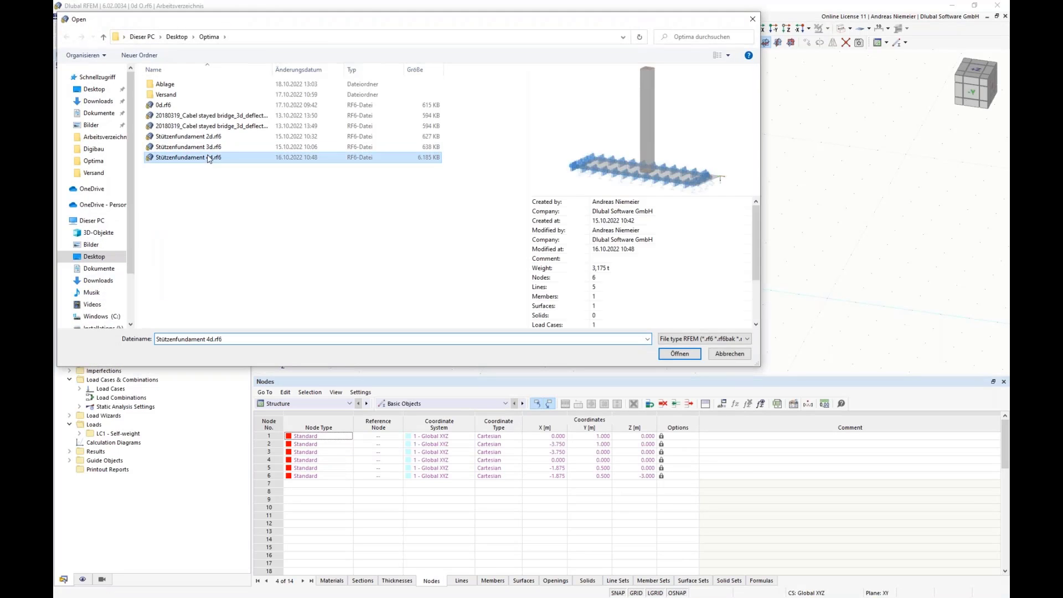
pyautogui.click(681, 355)
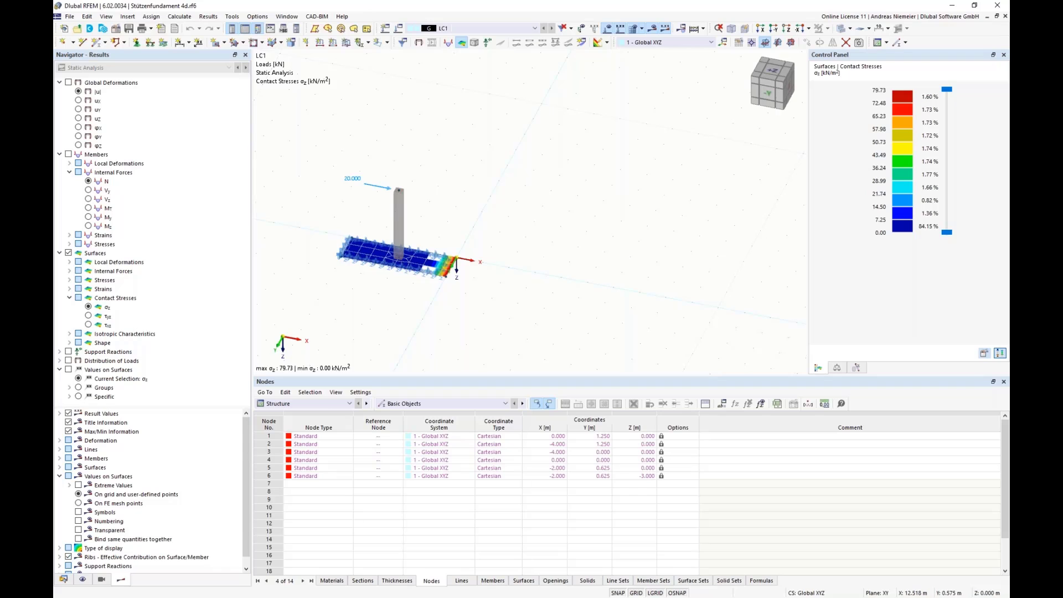
# Step: Display the Optimization results table and look through the weights and optimized values of the ranked model mutations
pyautogui.click(316, 404)
pyautogui.click(314, 452)
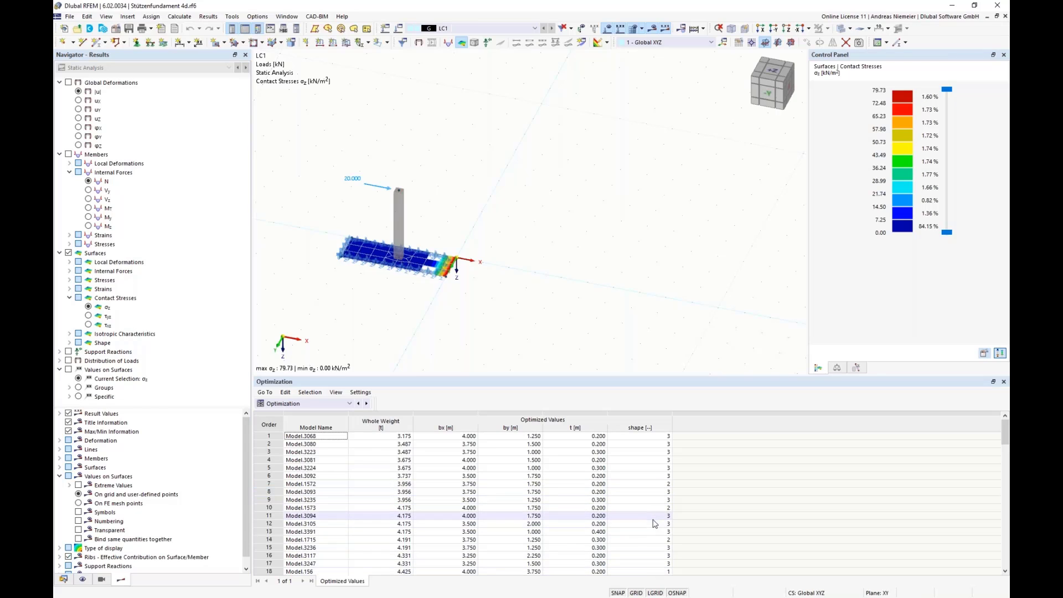
pyautogui.scroll(-18, 657, 570)
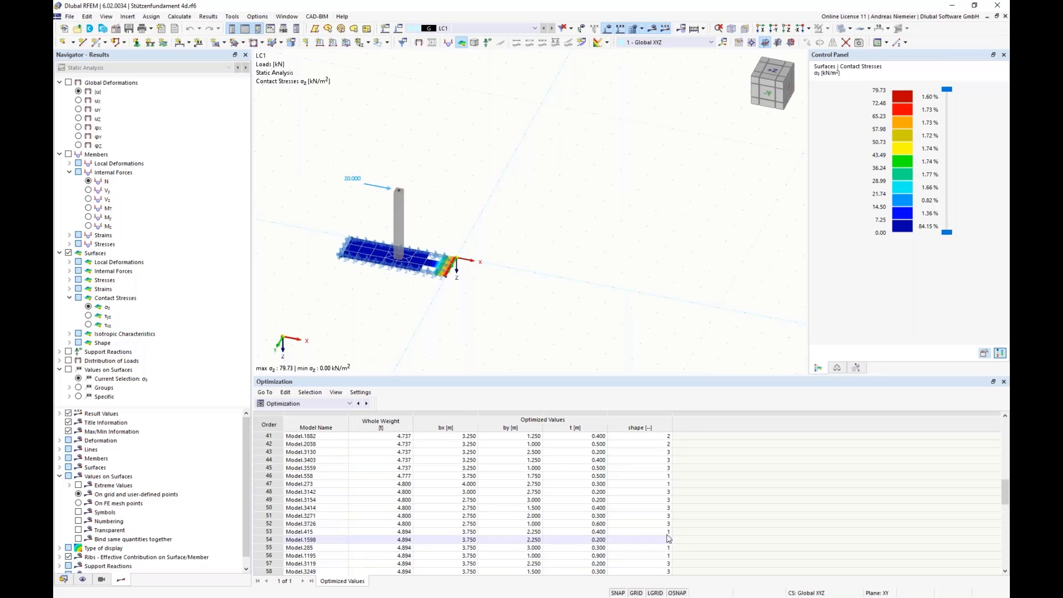
pyautogui.scroll(18, 666, 475)
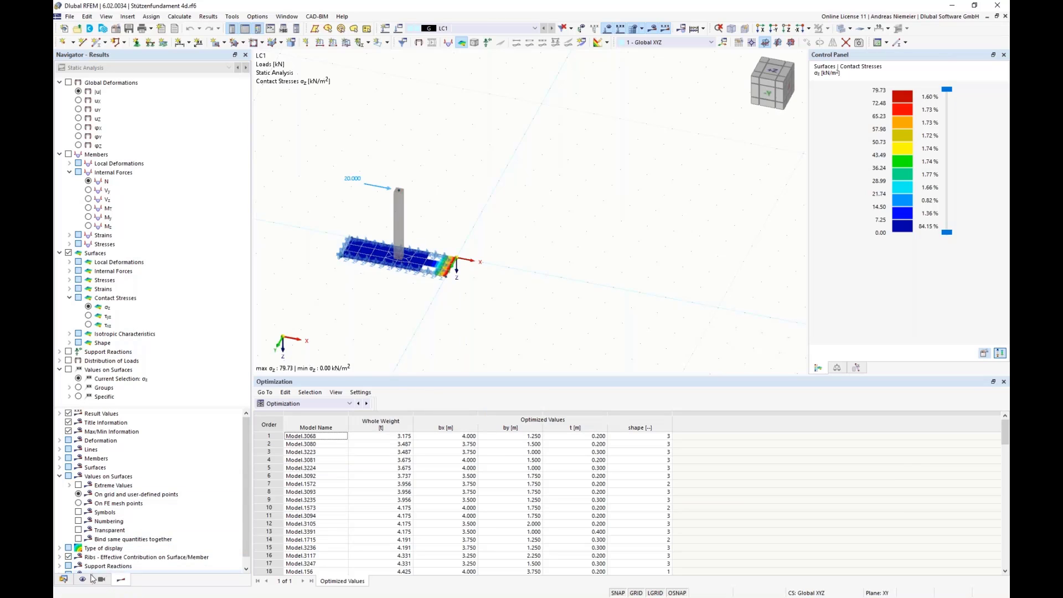
# Step: Inspect the JavaScript code and structure parameters of the Fundament block, and close it without changes
pyautogui.click(64, 579)
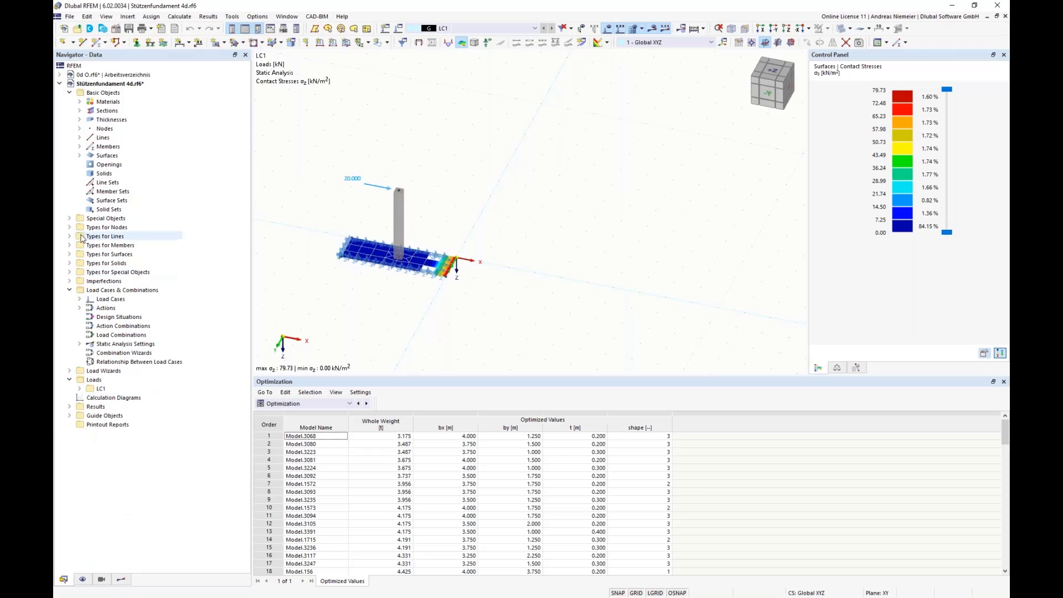
pyautogui.click(69, 219)
pyautogui.click(79, 308)
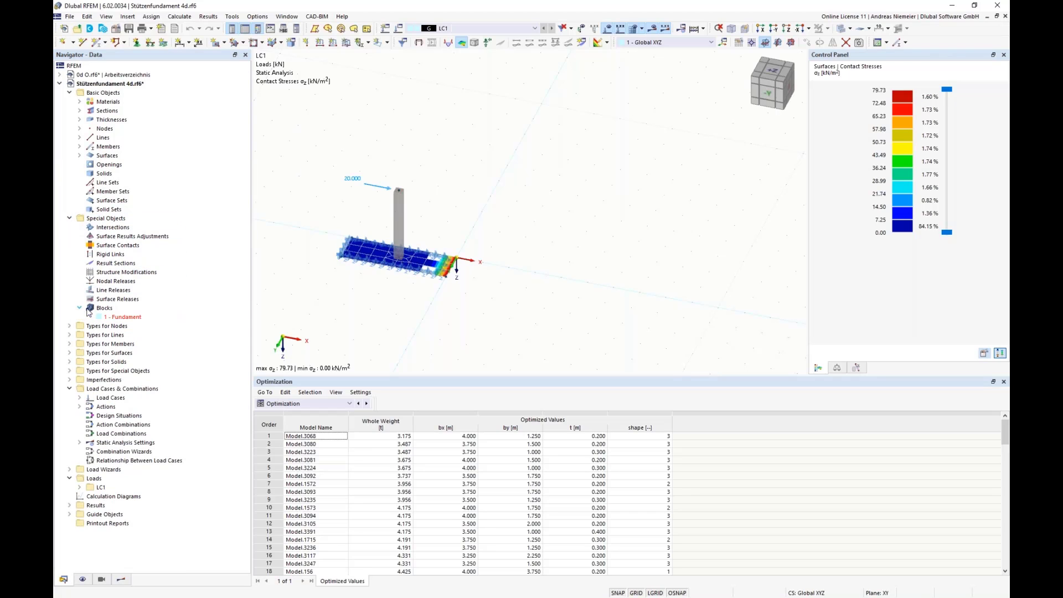
pyautogui.click(119, 318)
pyautogui.doubleClick(119, 319)
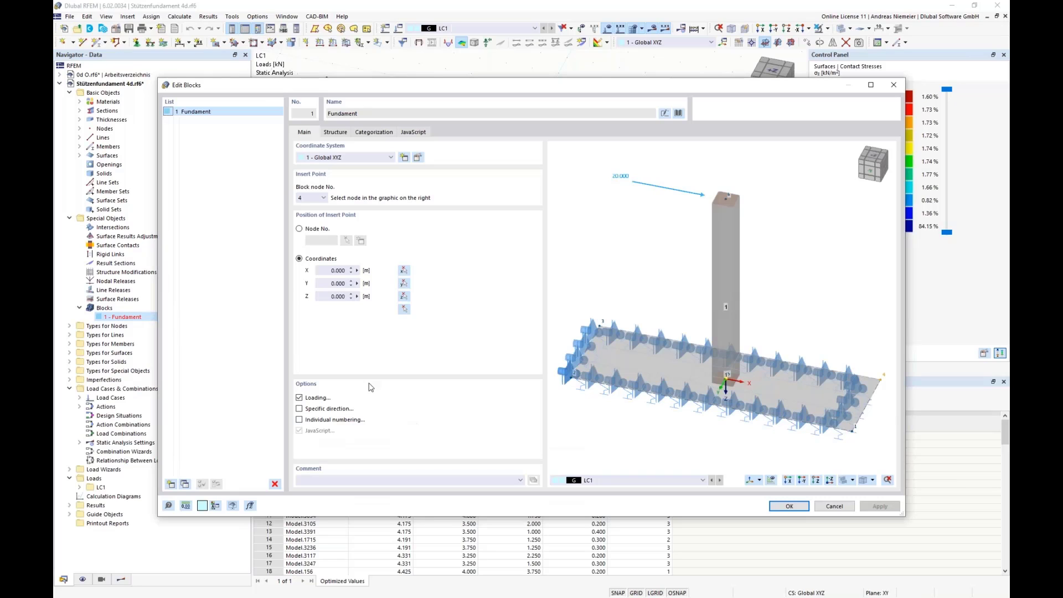
pyautogui.click(414, 133)
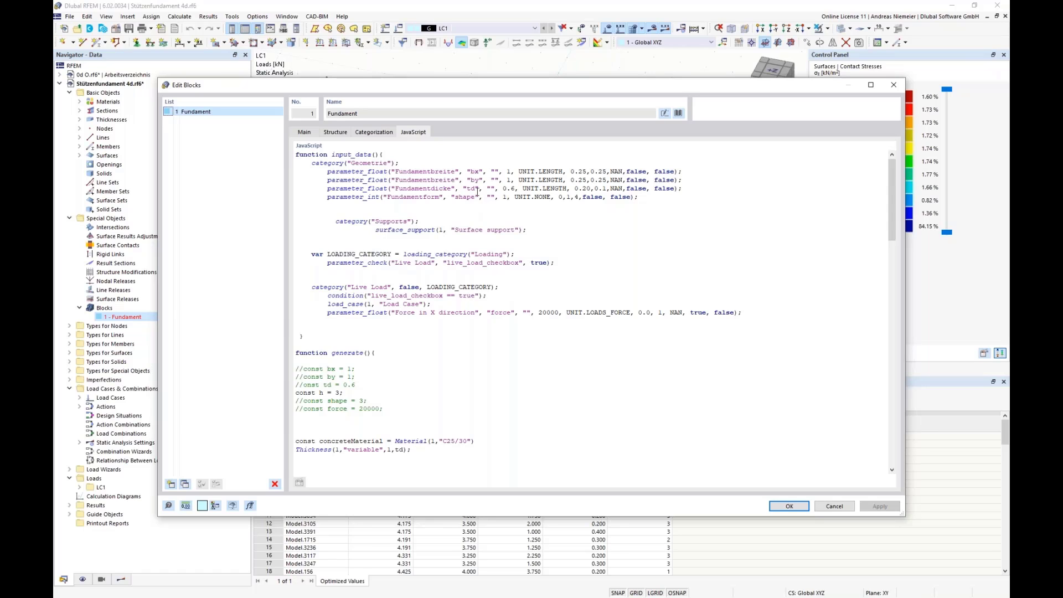
pyautogui.click(335, 131)
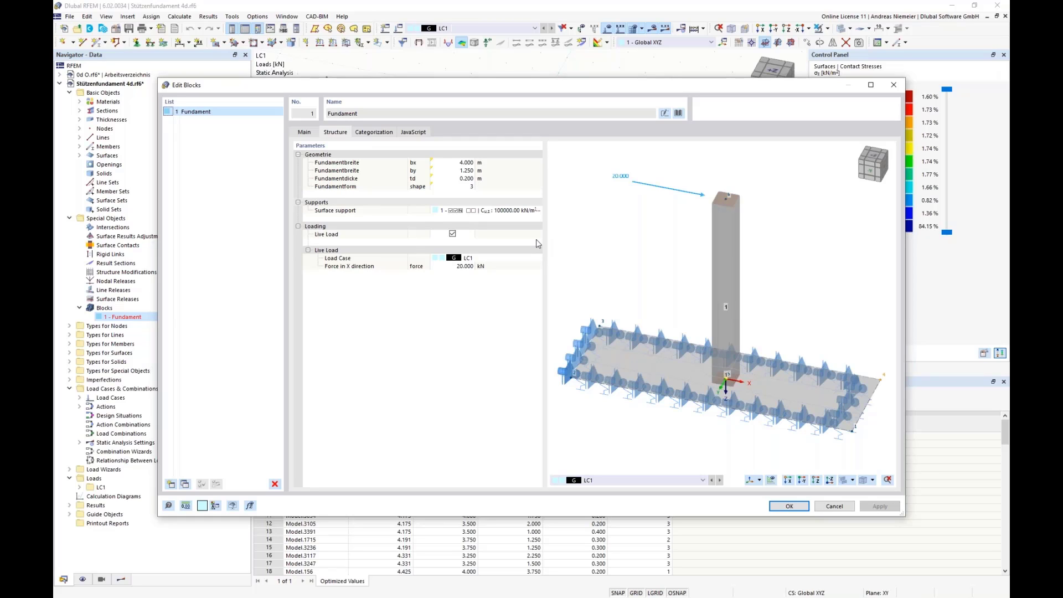
pyautogui.click(834, 506)
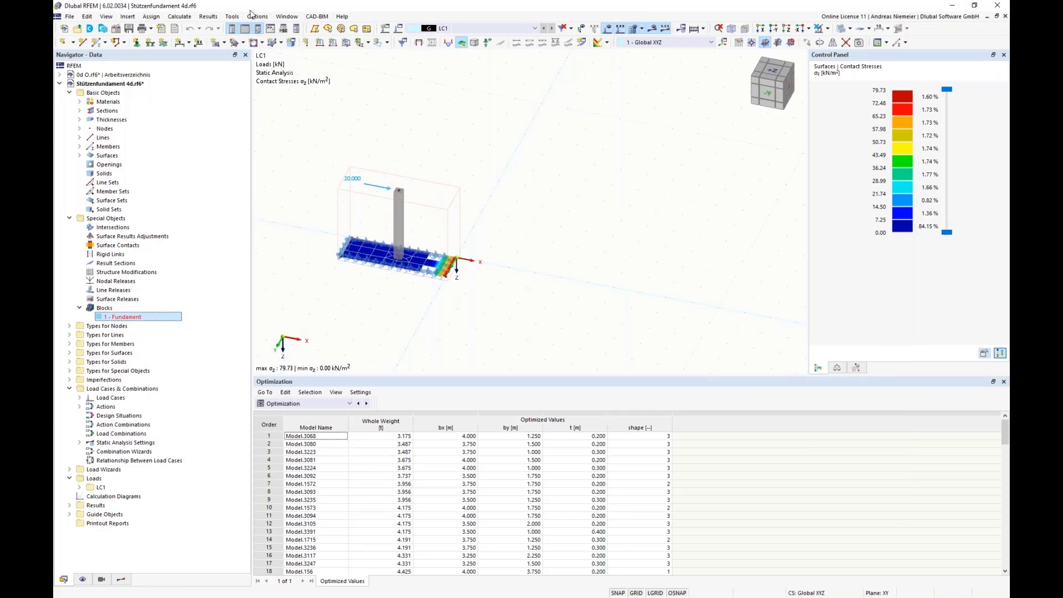
# Step: Review the available optimization targets in the optimization settings, and close the settings without changes
pyautogui.click(191, 18)
pyautogui.click(194, 195)
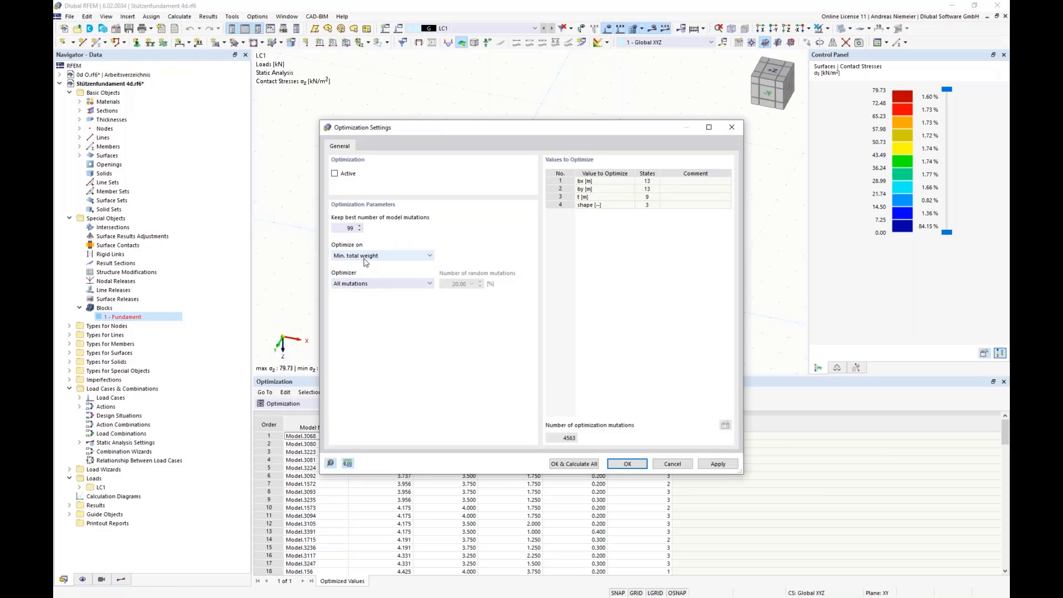
pyautogui.click(366, 256)
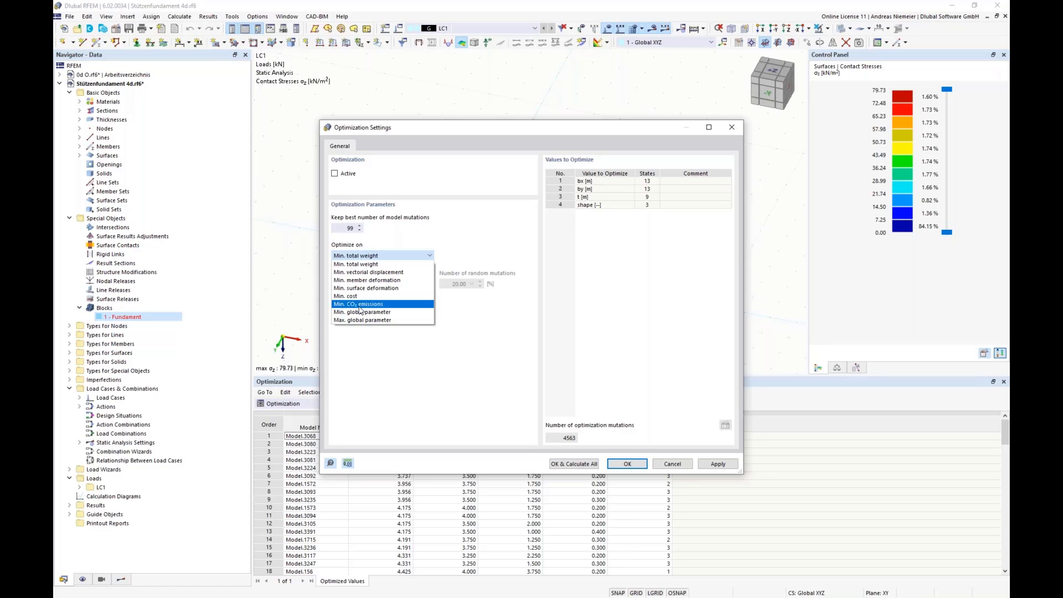
pyautogui.click(438, 360)
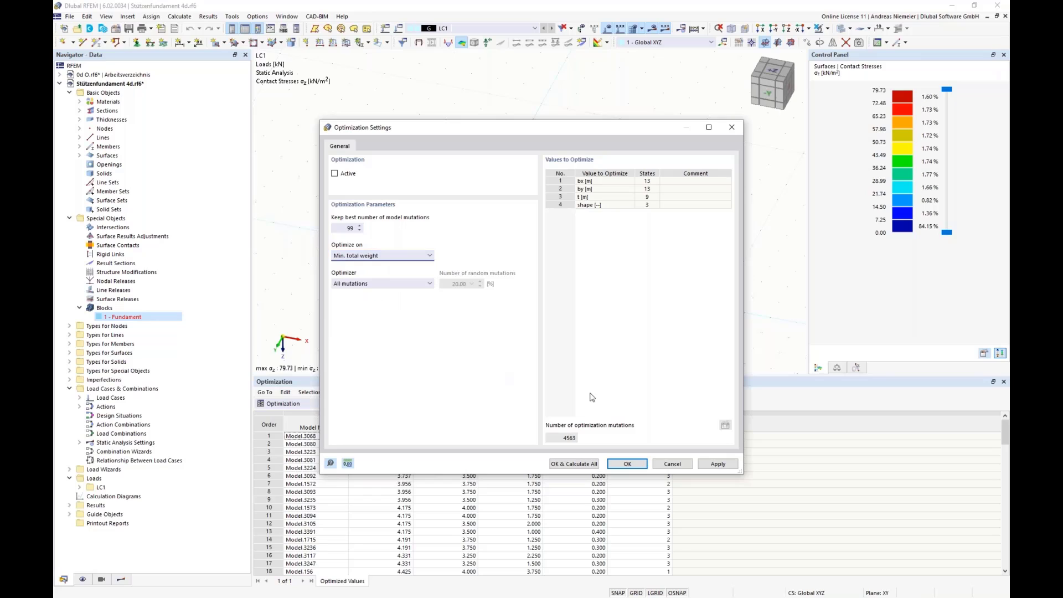
pyautogui.click(673, 464)
# Step: Review the model's add-ons in the base data, including Optimization & Costs / CO₂ Emission Estimation, and close them without changes
pyautogui.click(435, 28)
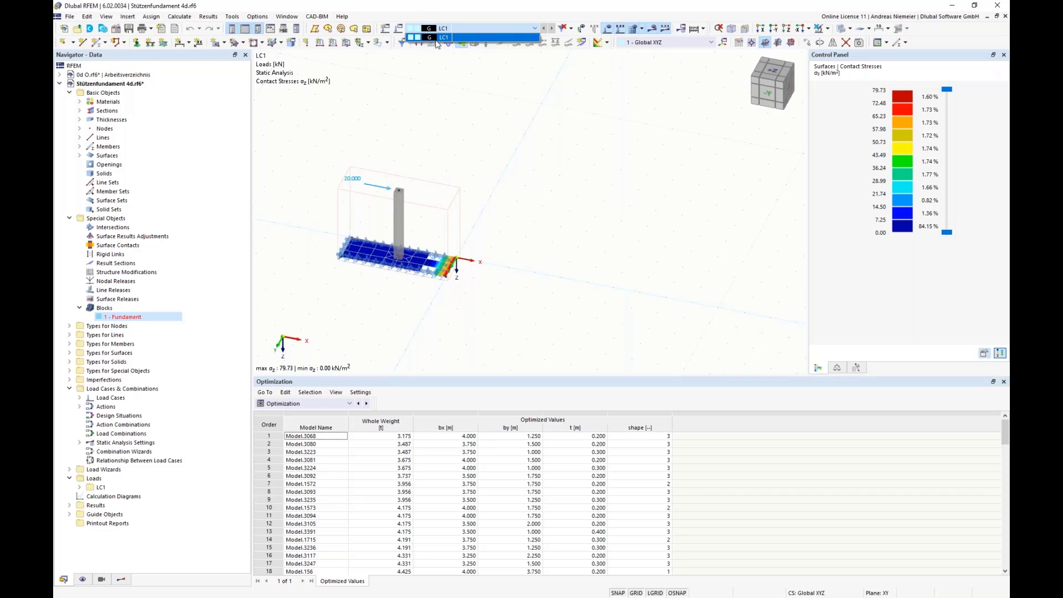
pyautogui.click(559, 237)
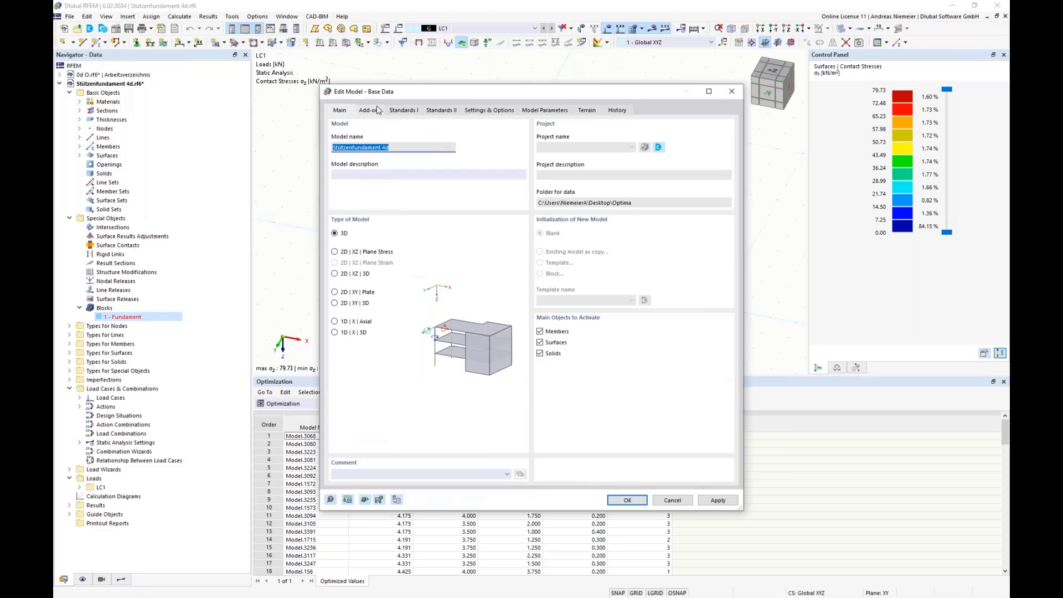
pyautogui.click(377, 108)
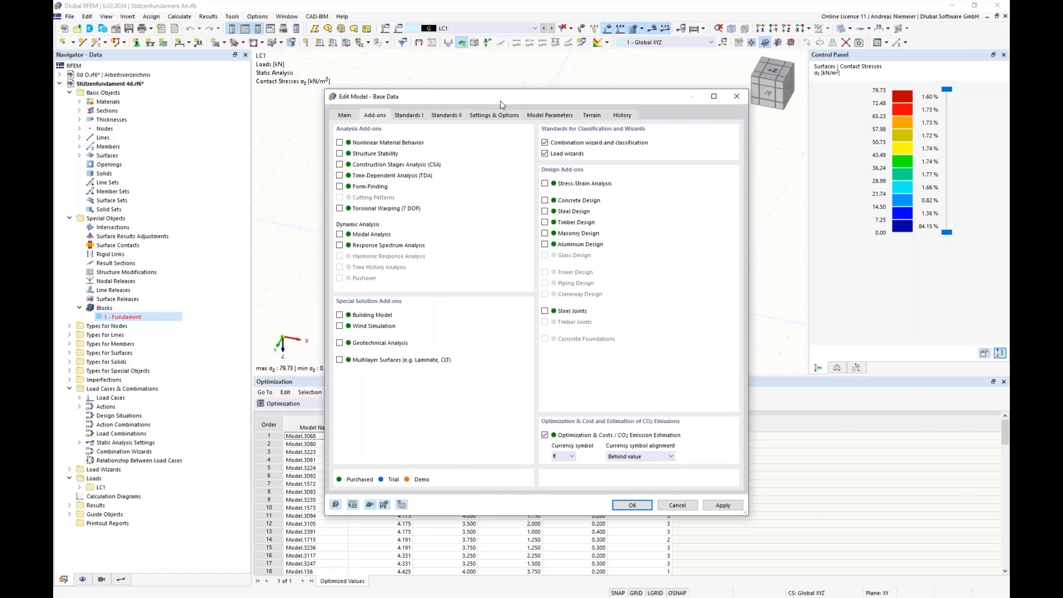
pyautogui.moveTo(463, 98); pyautogui.dragTo(645, 106)
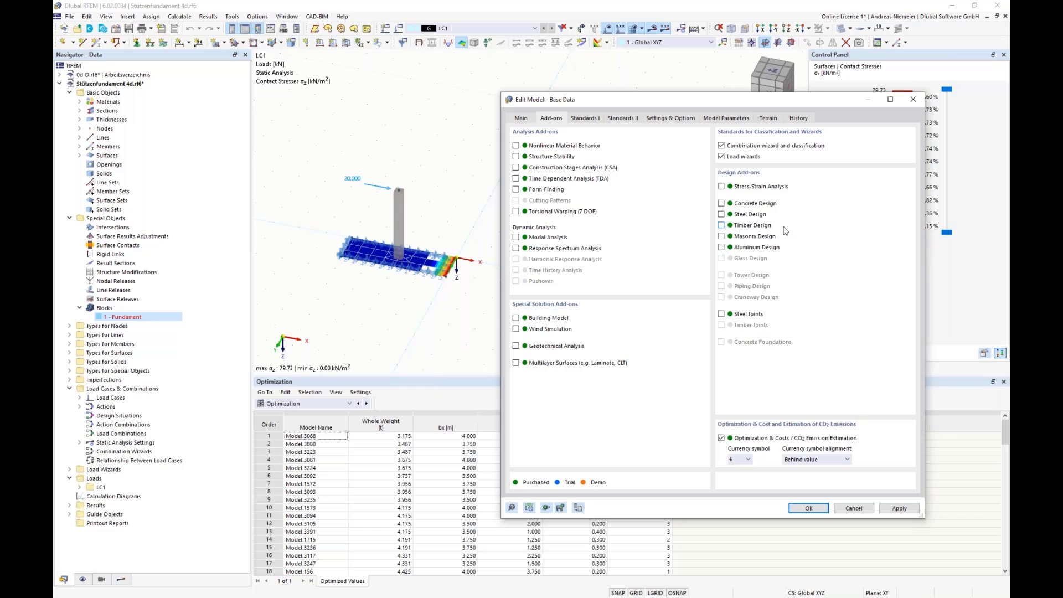
pyautogui.click(854, 508)
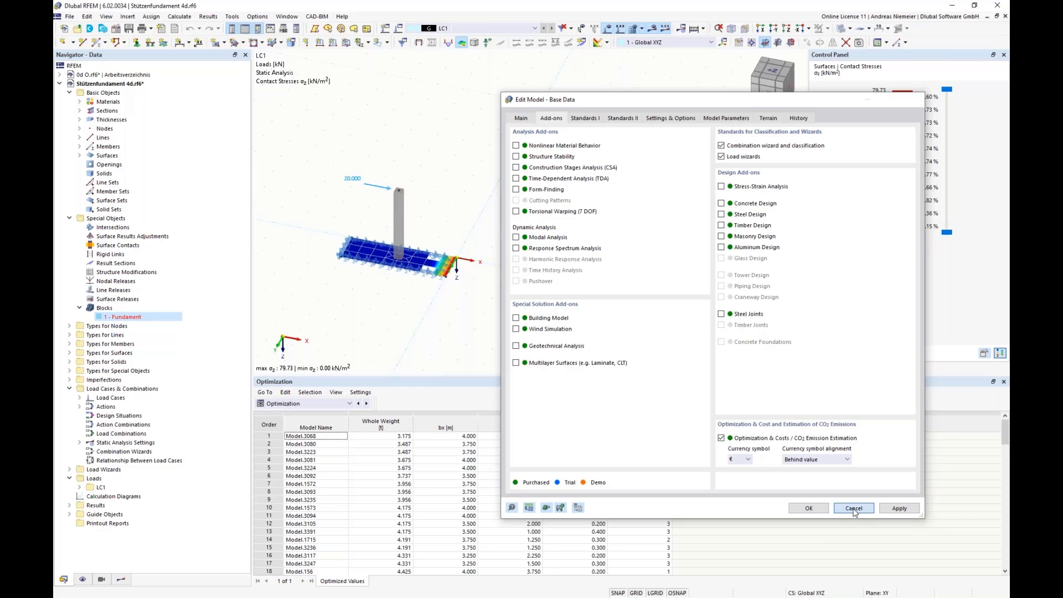
# Step: Inspect the cost, CO₂ emission and optimization options of section R_M1 300/300, and close it without changes
pyautogui.click(81, 111)
pyautogui.click(109, 120)
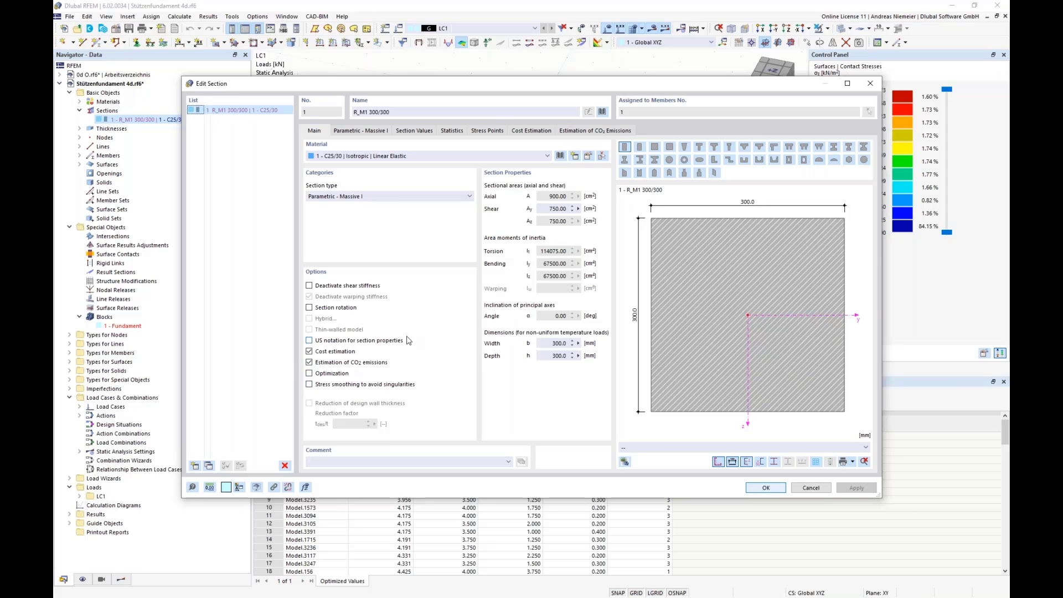
pyautogui.click(812, 488)
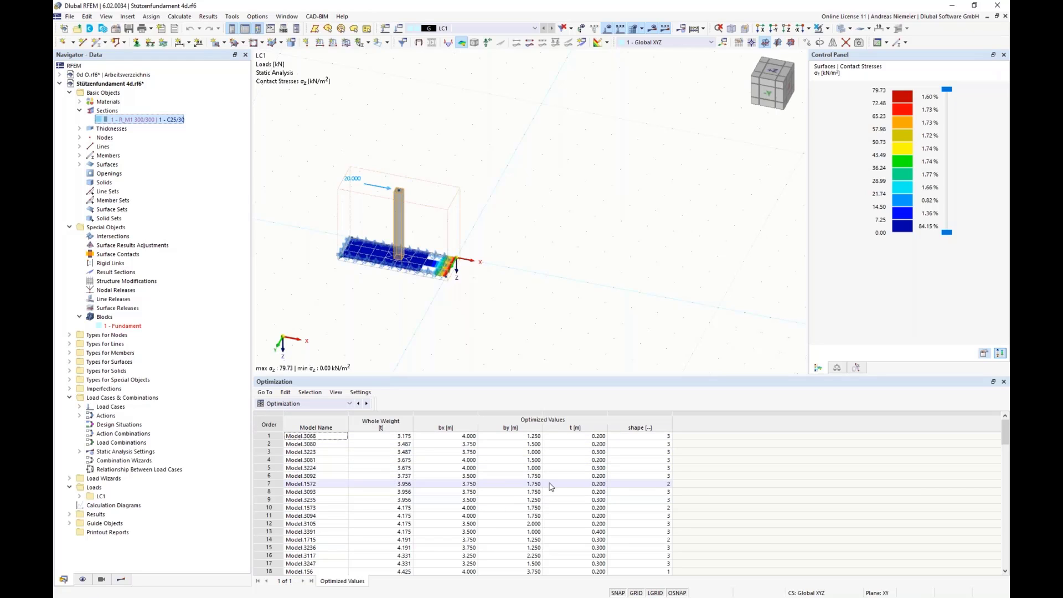
# Step: Check the foundation sketch in Snagit Editor, and return to RFEM to examine the contact stresses under the foundation
pyautogui.hotkey('alt', 'Tab')
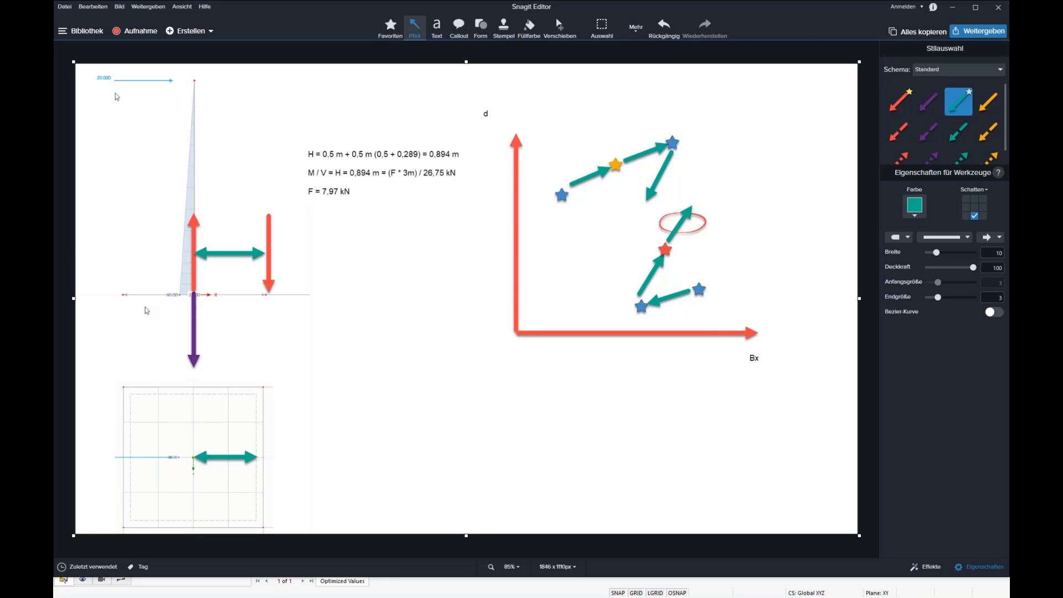
pyautogui.hotkey('alt', 'Tab')
pyautogui.scroll(5, 476, 260)
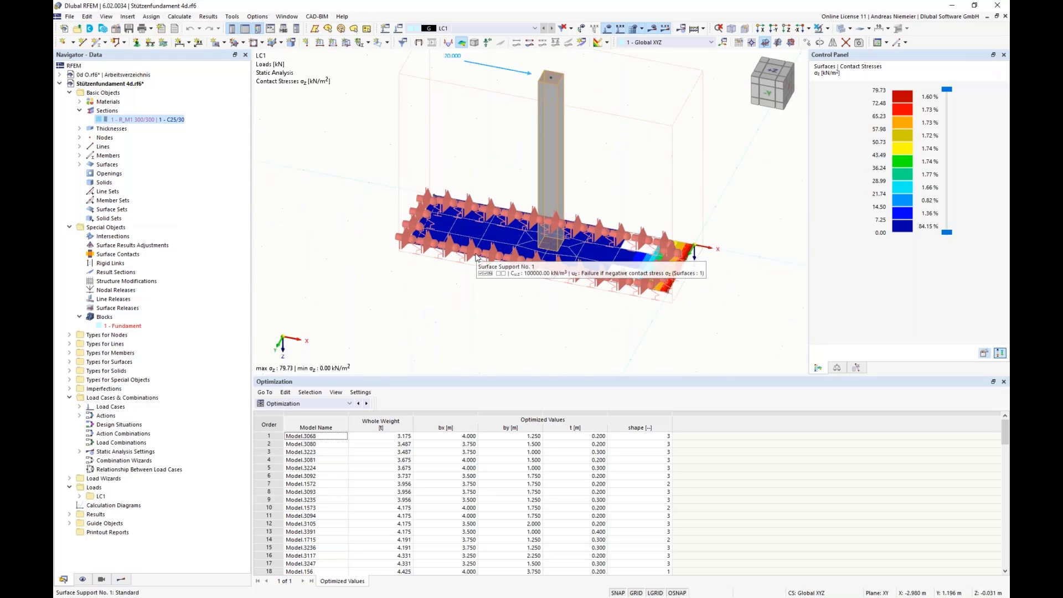
pyautogui.scroll(-4, 368, 303)
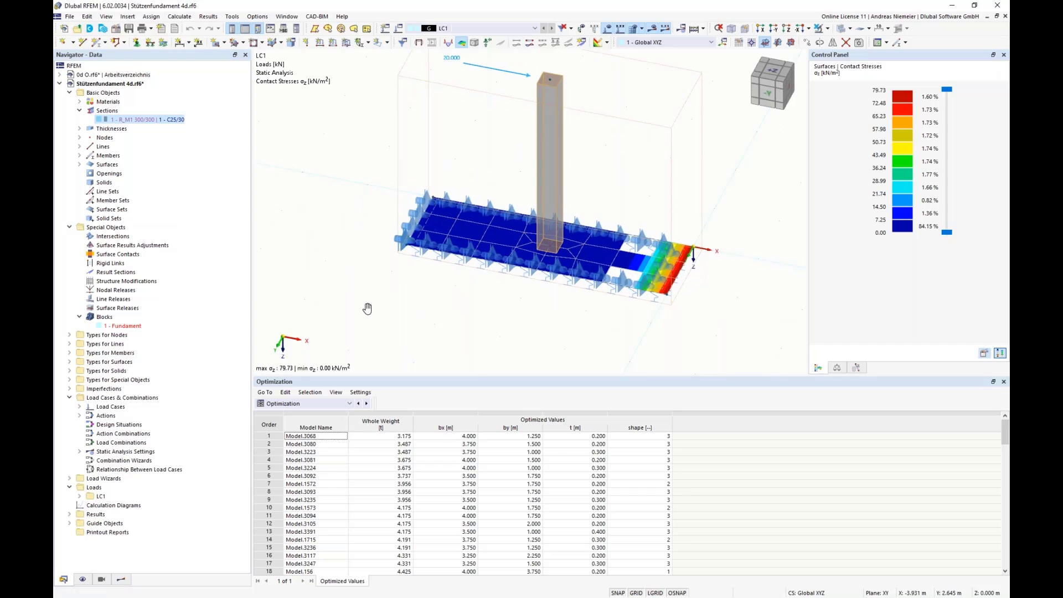
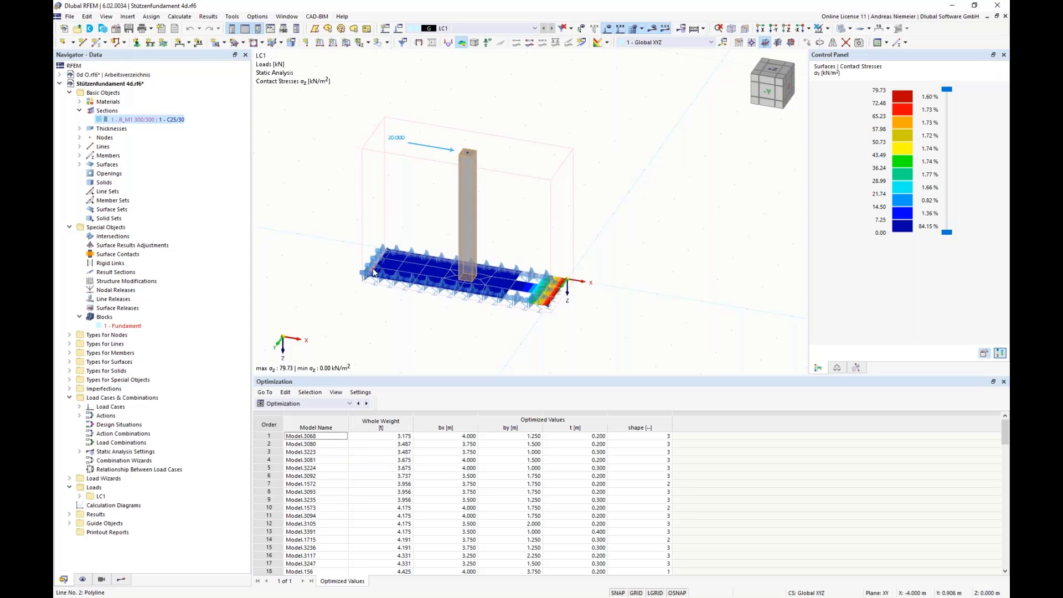
# Step: Reopen the optimization settings and compare the optimization targets, keeping Min. total weight selected
pyautogui.click(181, 19)
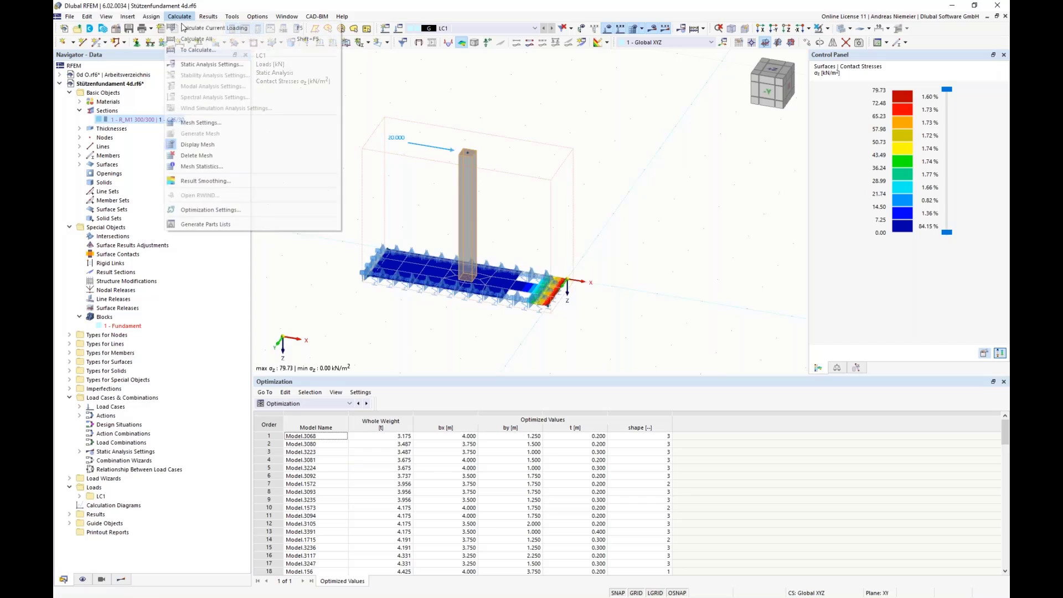
pyautogui.click(194, 210)
pyautogui.click(361, 256)
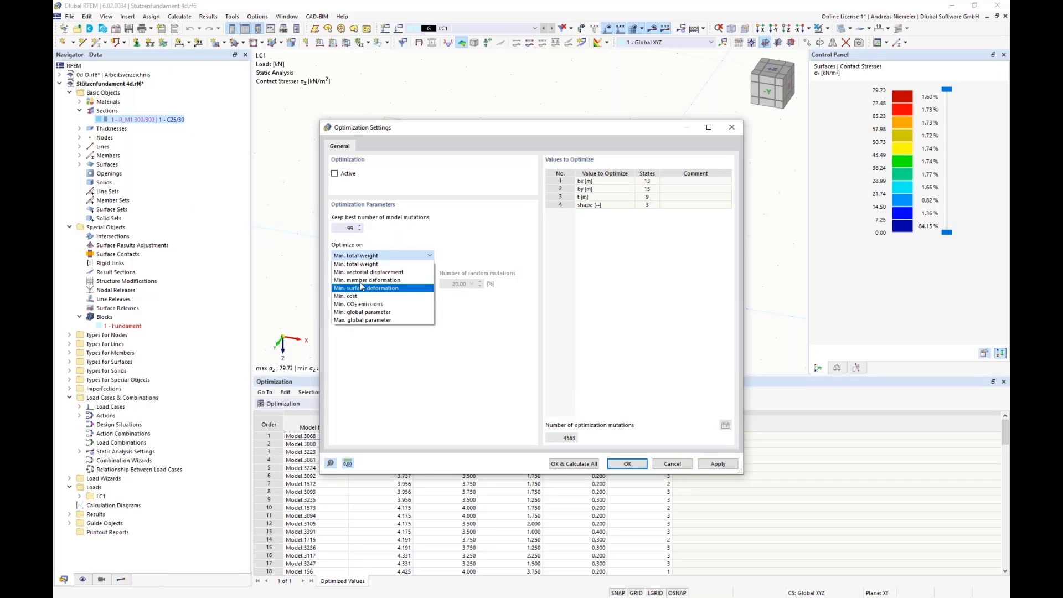
pyautogui.click(357, 265)
pyautogui.moveTo(421, 134); pyautogui.dragTo(650, 160)
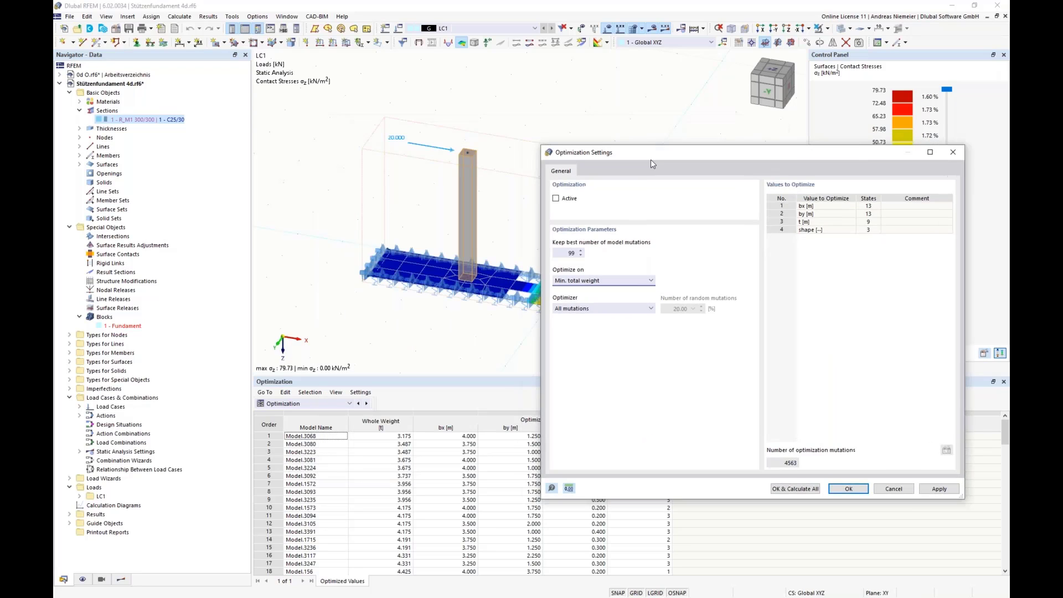
pyautogui.click(608, 283)
pyautogui.click(604, 290)
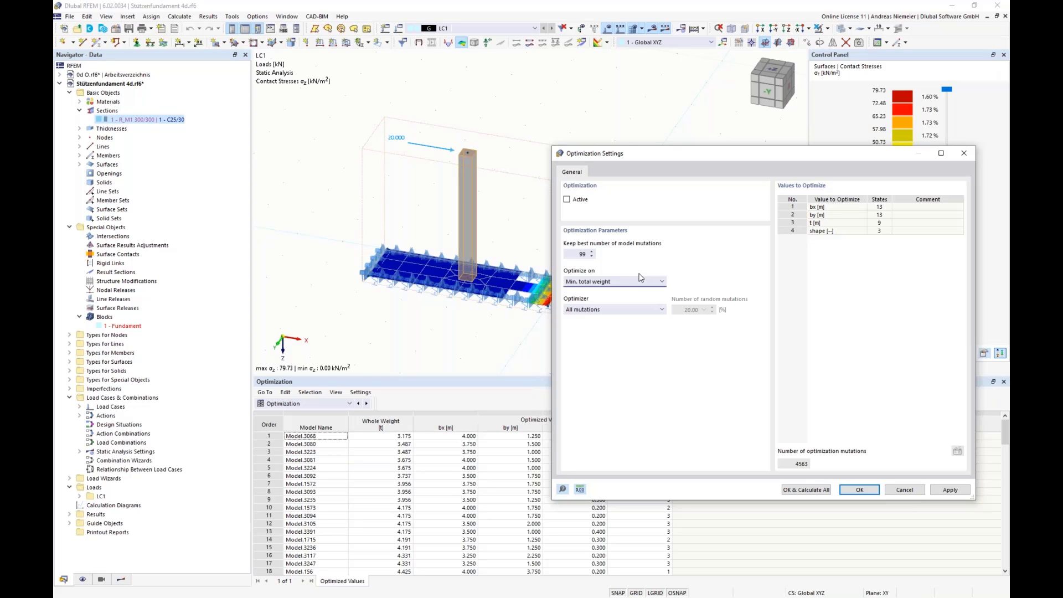
# Step: Try Min. vectorial displacement as the optimization target, review the other targets, and discard the settings
pyautogui.click(623, 283)
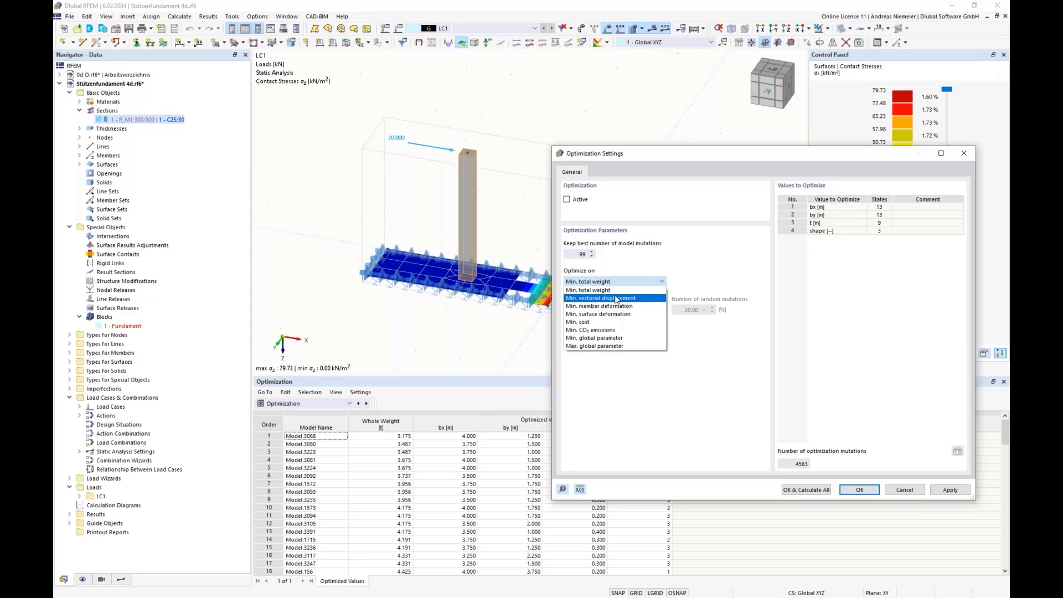
pyautogui.click(617, 299)
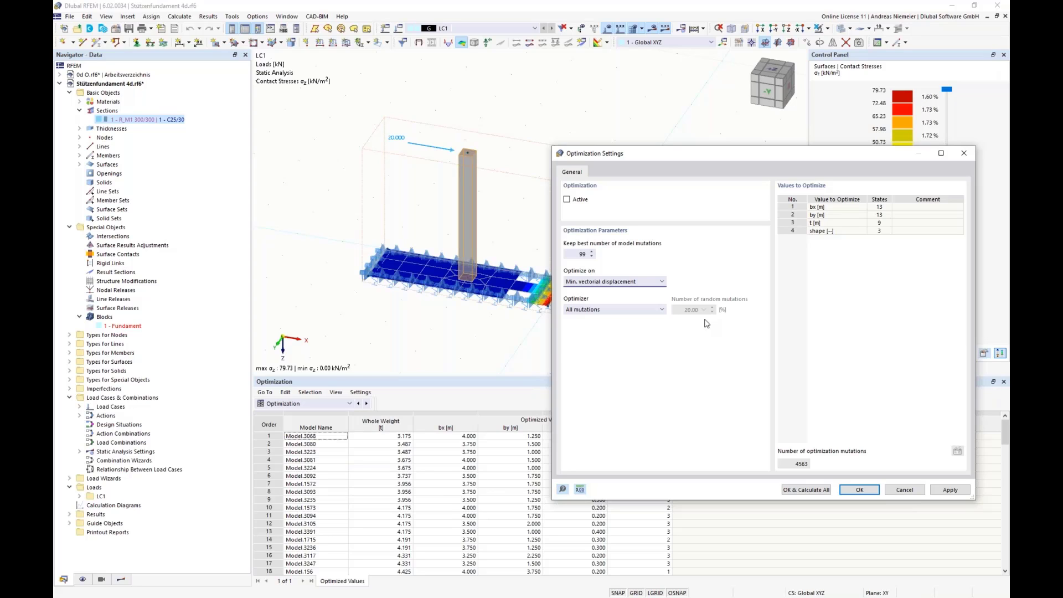
pyautogui.click(643, 282)
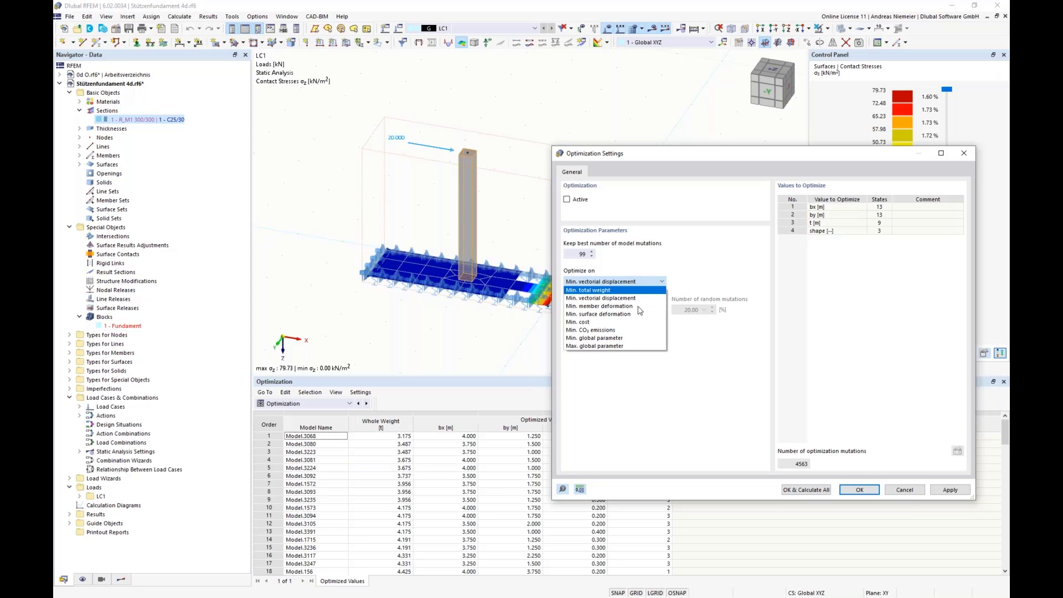
pyautogui.click(904, 490)
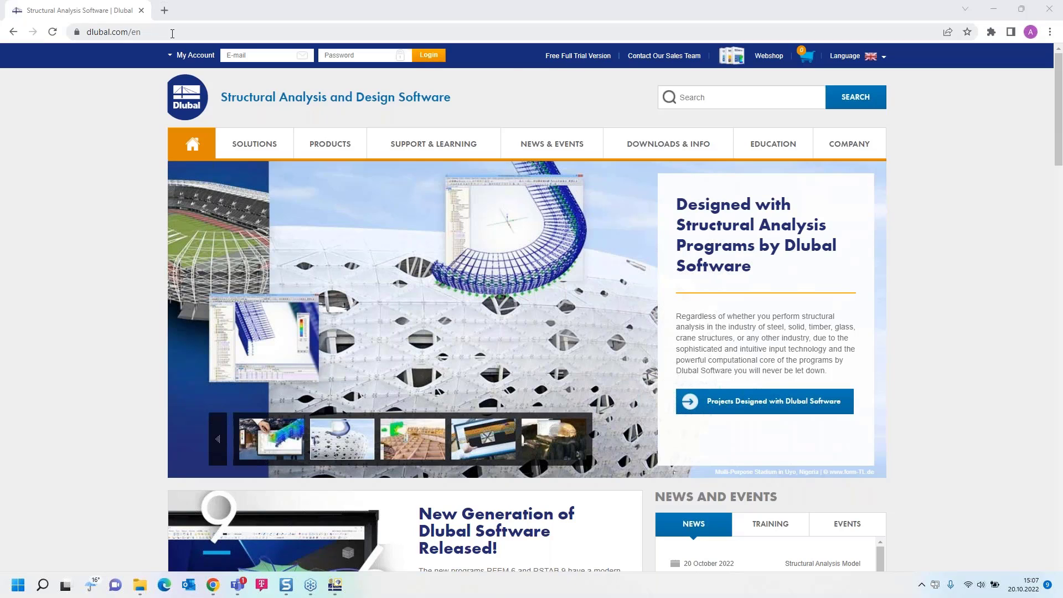
# Step: Open the Free Full Trial Version page on the Dlubal website in the browser and look through the offered programs
pyautogui.click(578, 56)
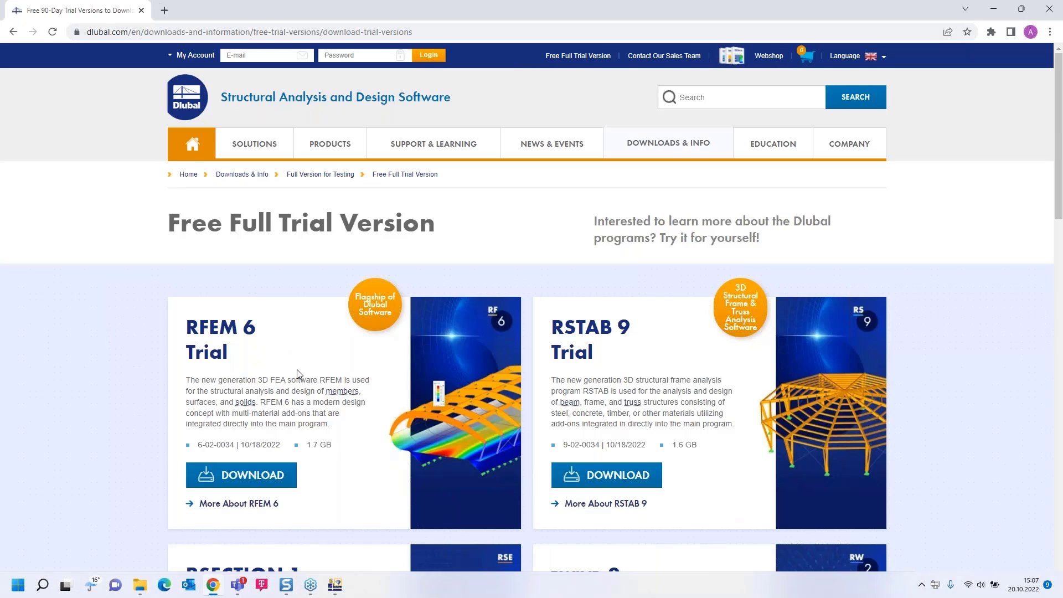
pyautogui.scroll(-3, 266, 353)
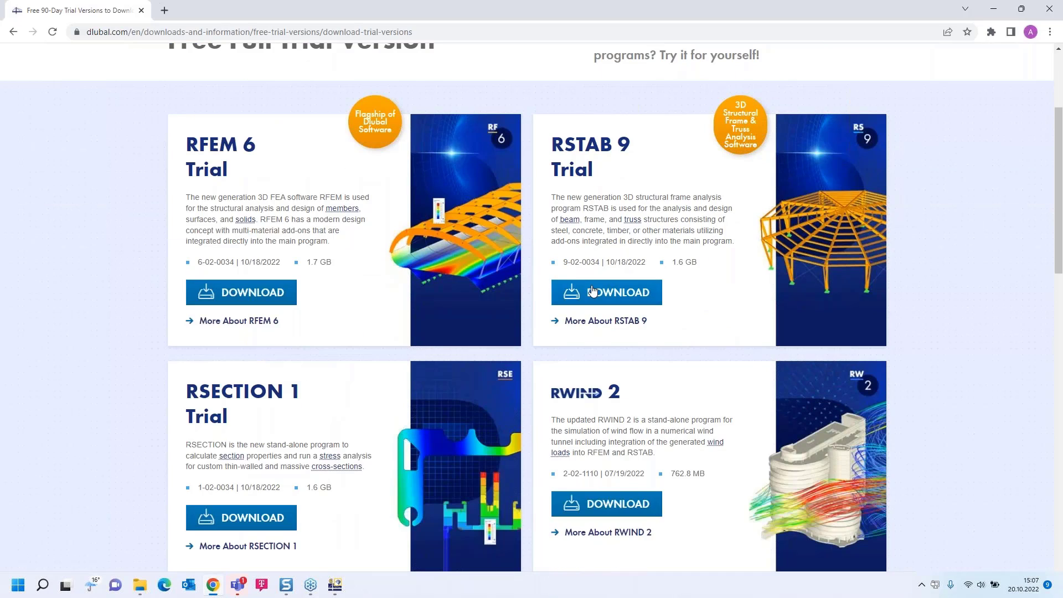
pyautogui.scroll(-1, 264, 354)
pyautogui.scroll(3, 263, 369)
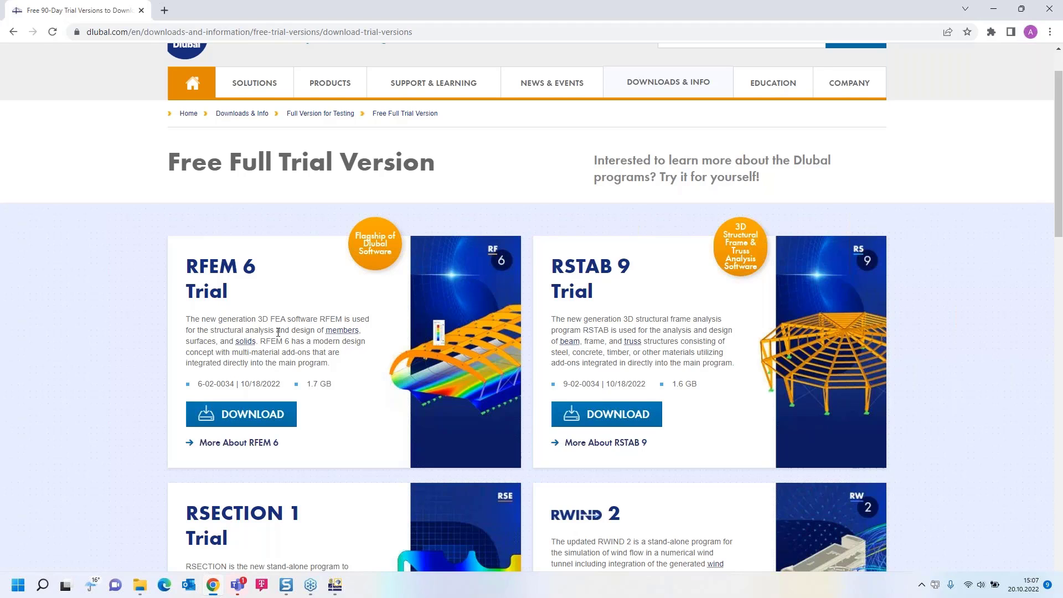
pyautogui.scroll(1, 278, 333)
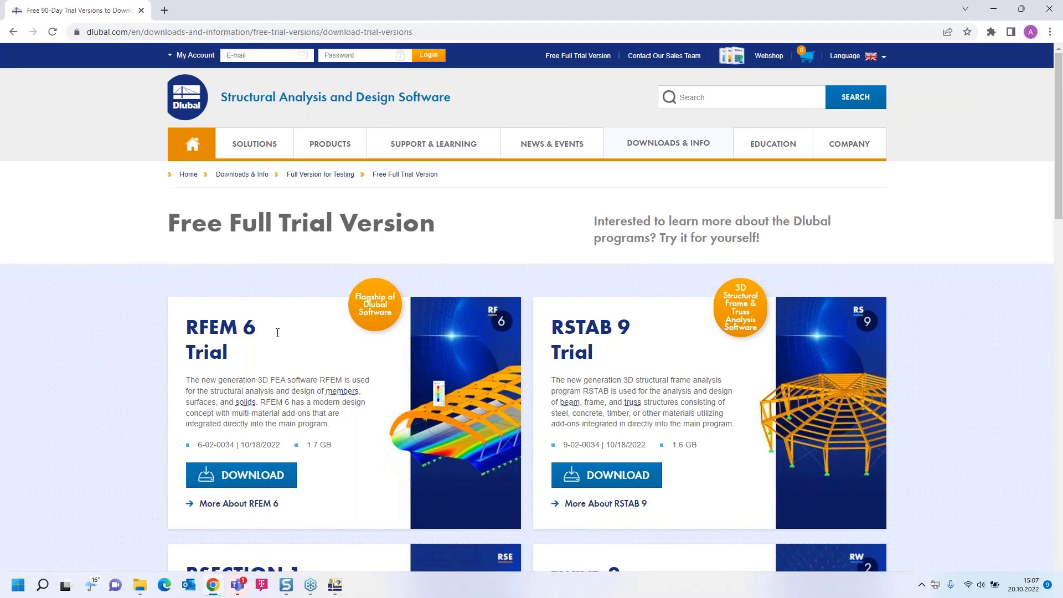
# Step: Find the webinar Tool-Based Structural Design Optimization in RFEM 6 in the website's webinar list and open its page
pyautogui.moveTo(550, 150)
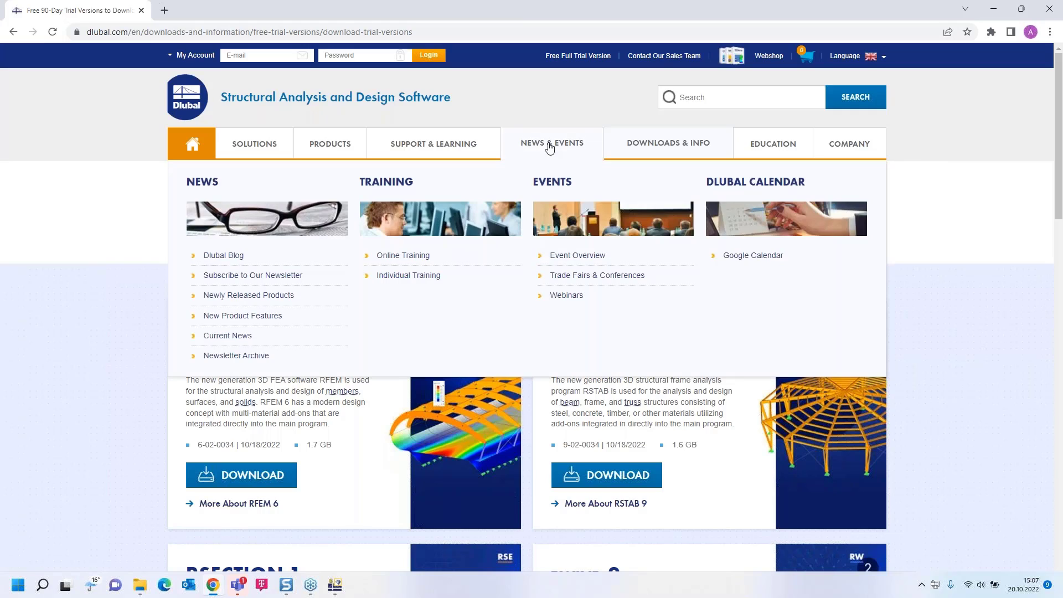
pyautogui.click(567, 295)
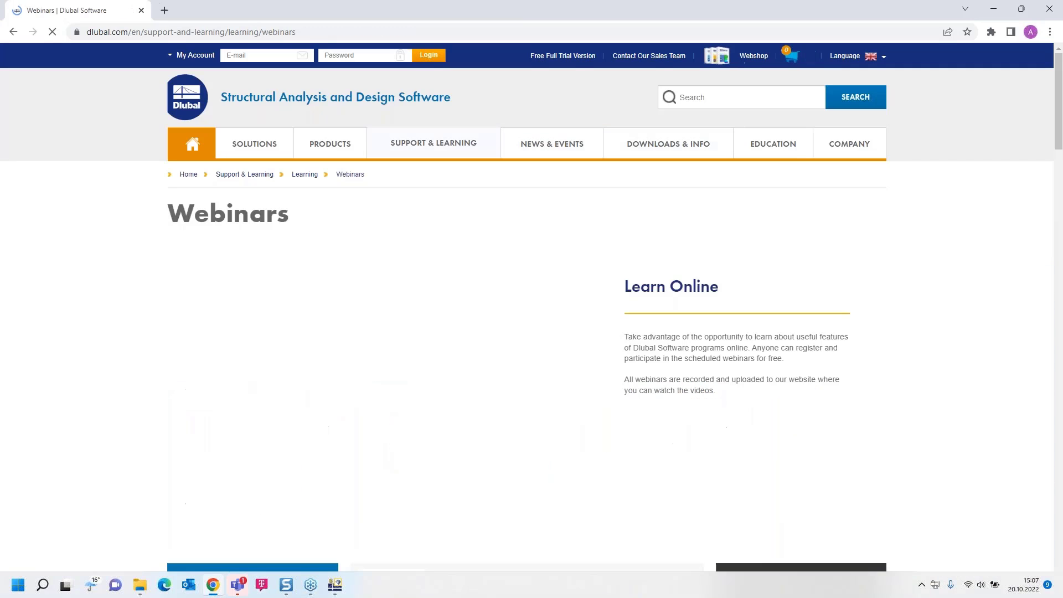
pyautogui.scroll(-6, 568, 305)
pyautogui.scroll(-8, 566, 313)
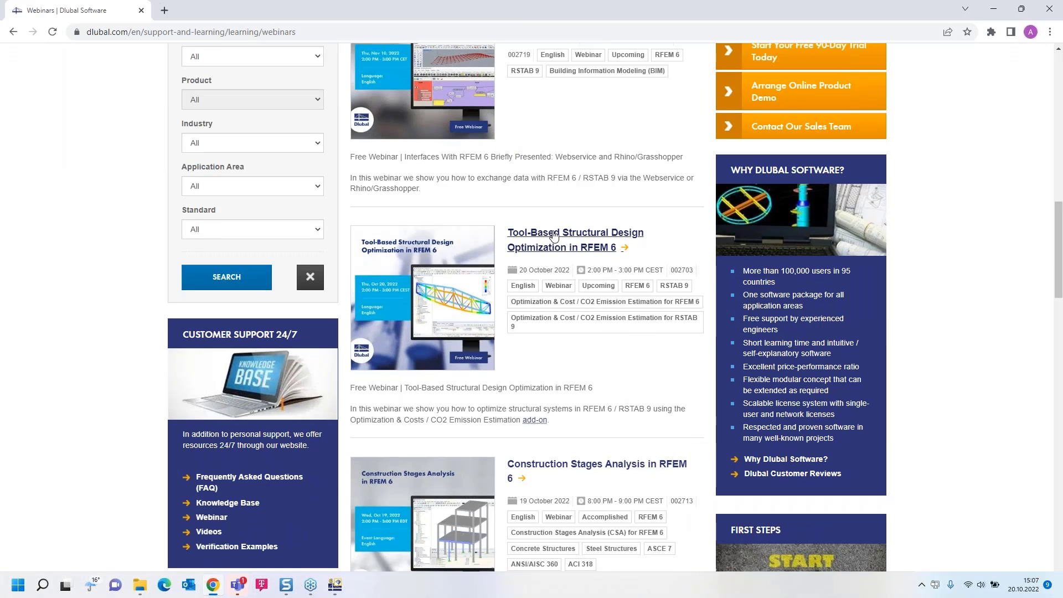
pyautogui.click(554, 235)
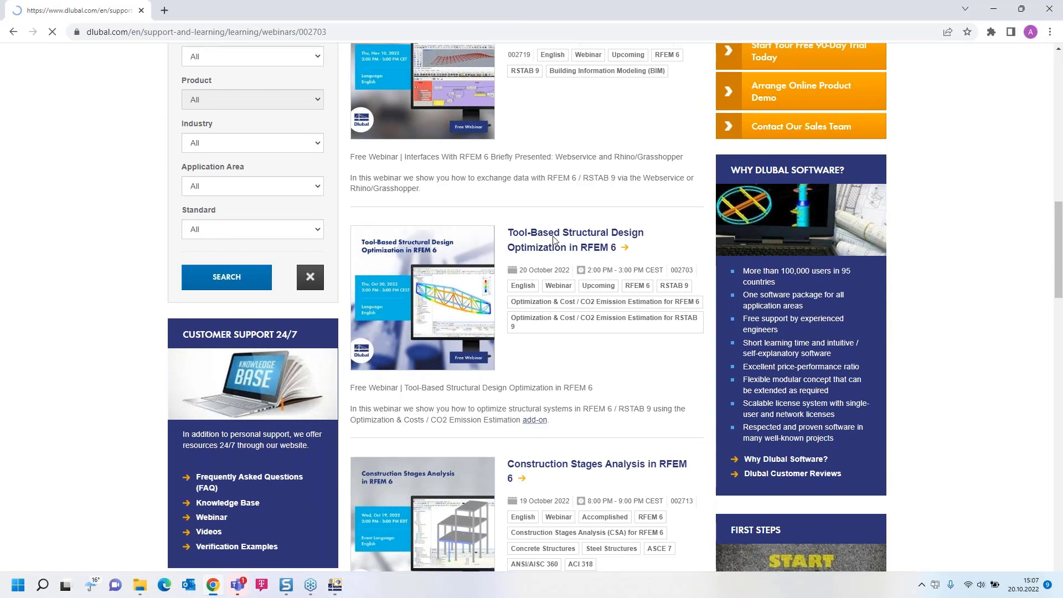
# Step: Look through the webinar page's information, recommended events and videos to find the models to download
pyautogui.scroll(-5, 553, 280)
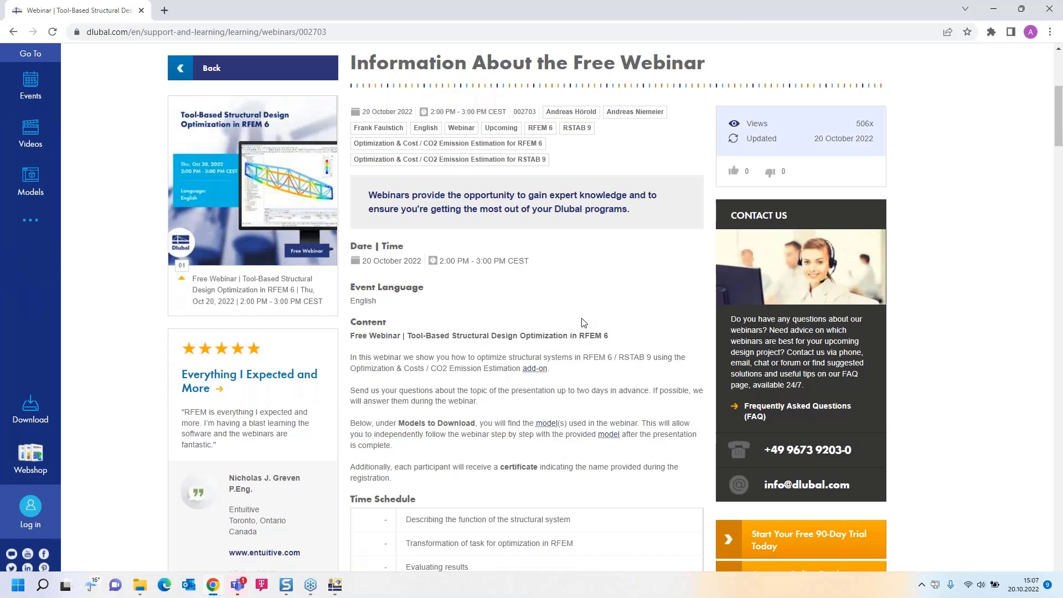
pyautogui.scroll(-20, 503, 386)
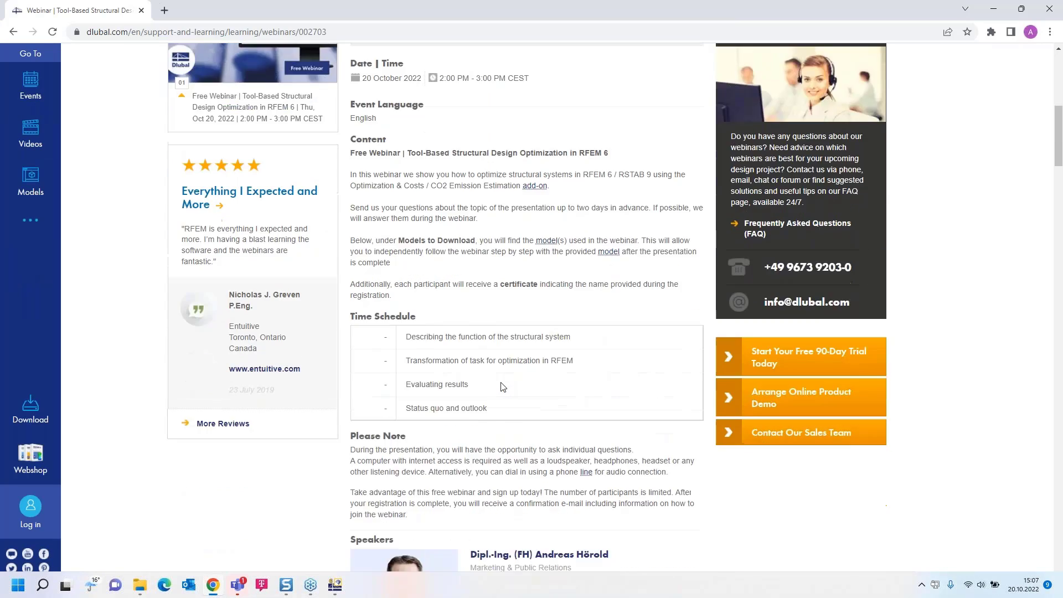
pyautogui.scroll(-10, 388, 327)
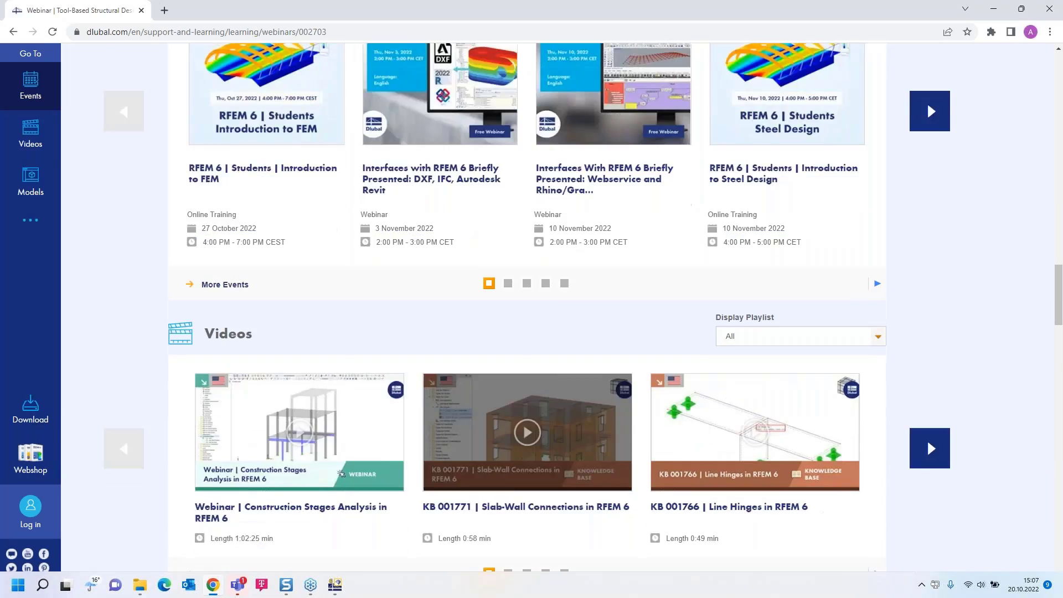
pyautogui.scroll(10, 506, 314)
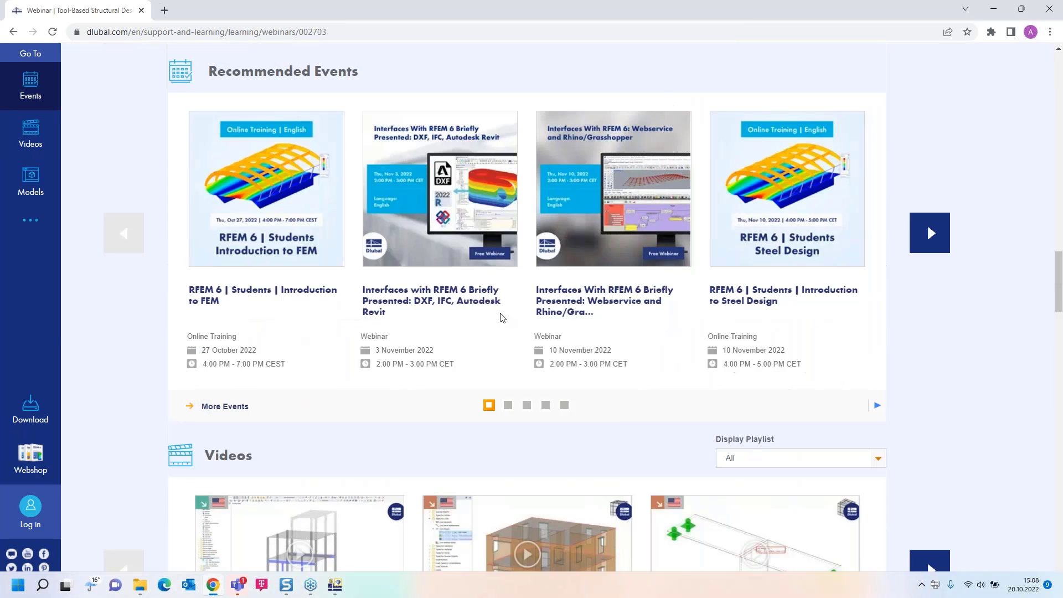
pyautogui.scroll(-17, 503, 317)
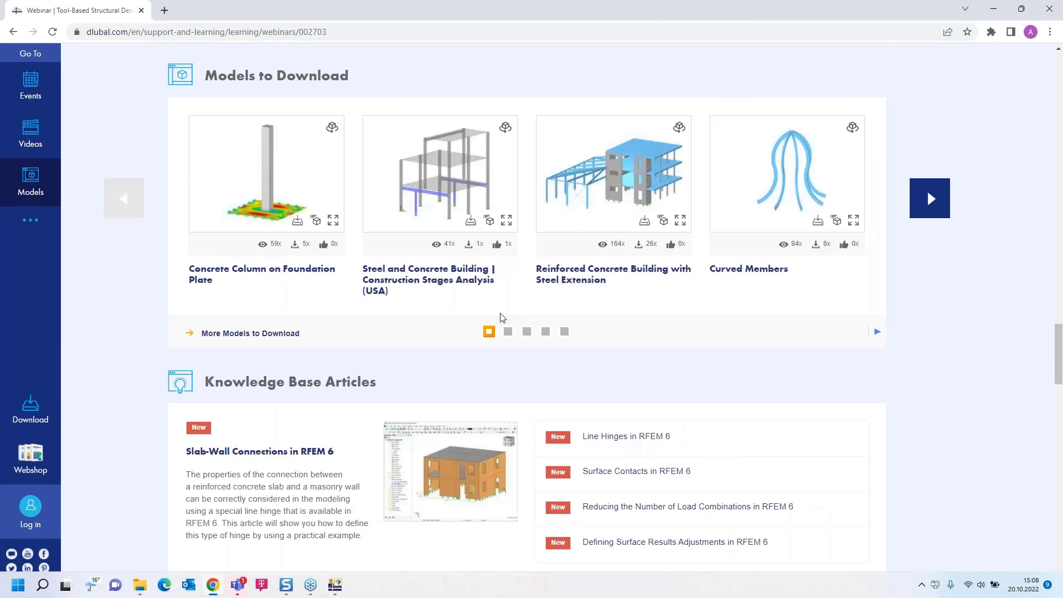
pyautogui.scroll(4, 503, 318)
pyautogui.scroll(-1, 499, 316)
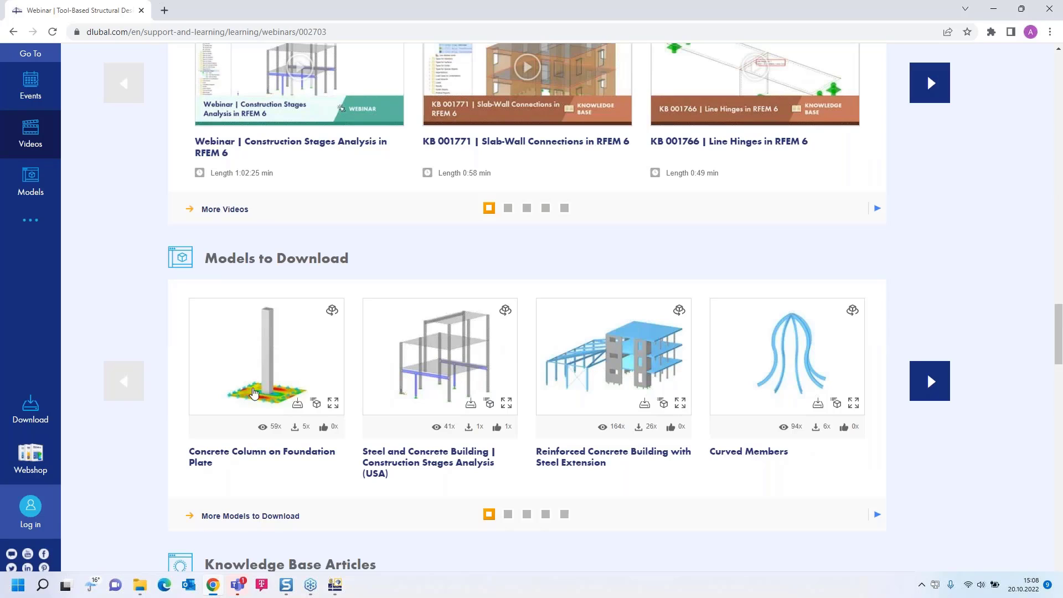